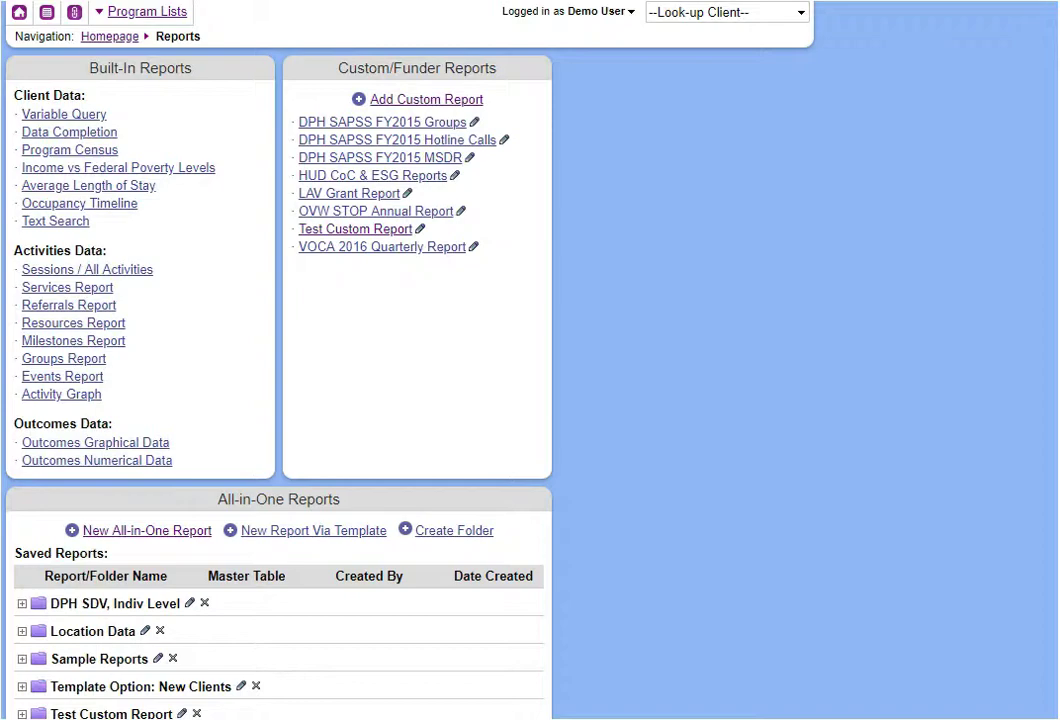
pyautogui.scroll(-3, 303, 403)
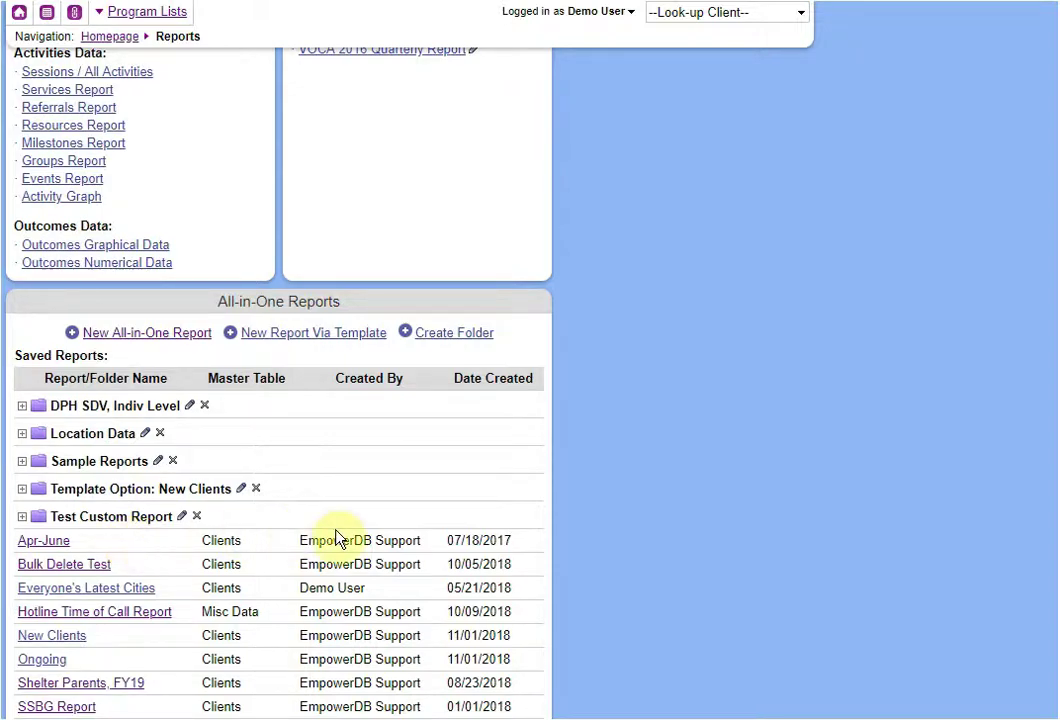
pyautogui.scroll(3, 340, 537)
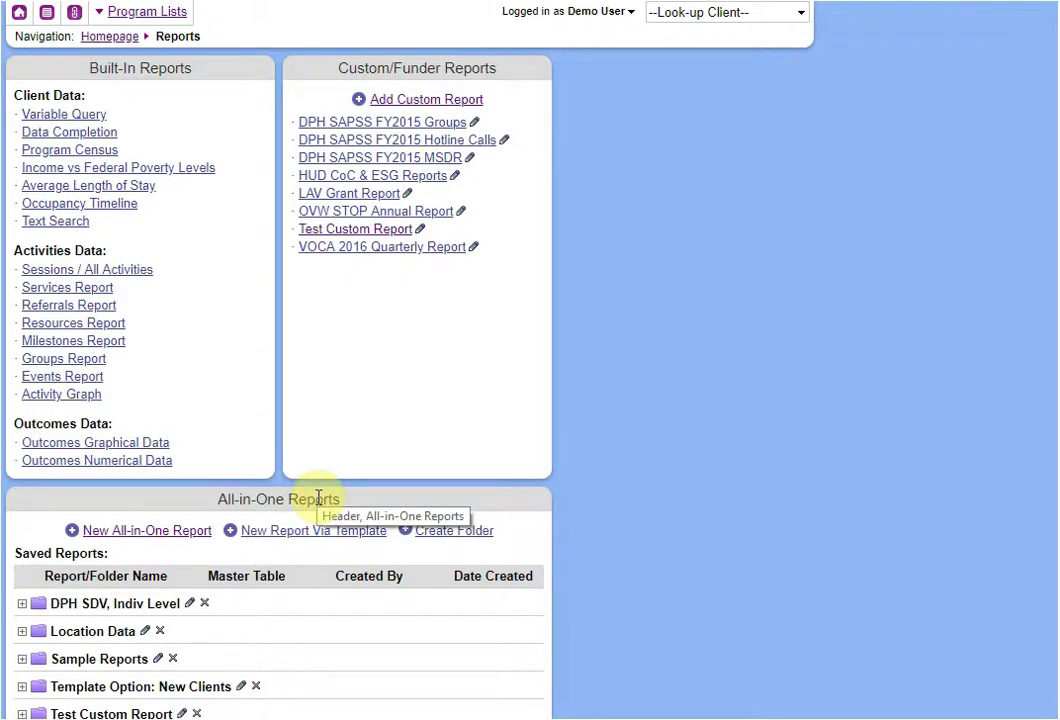
pyautogui.scroll(-2, 318, 497)
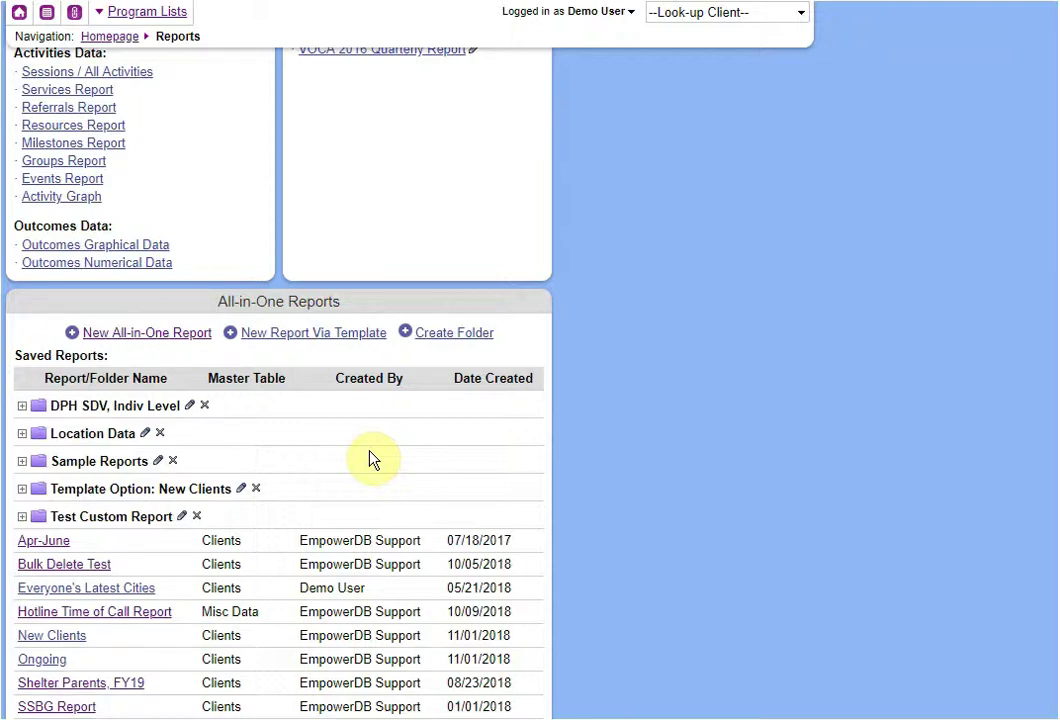
pyautogui.scroll(2, 370, 458)
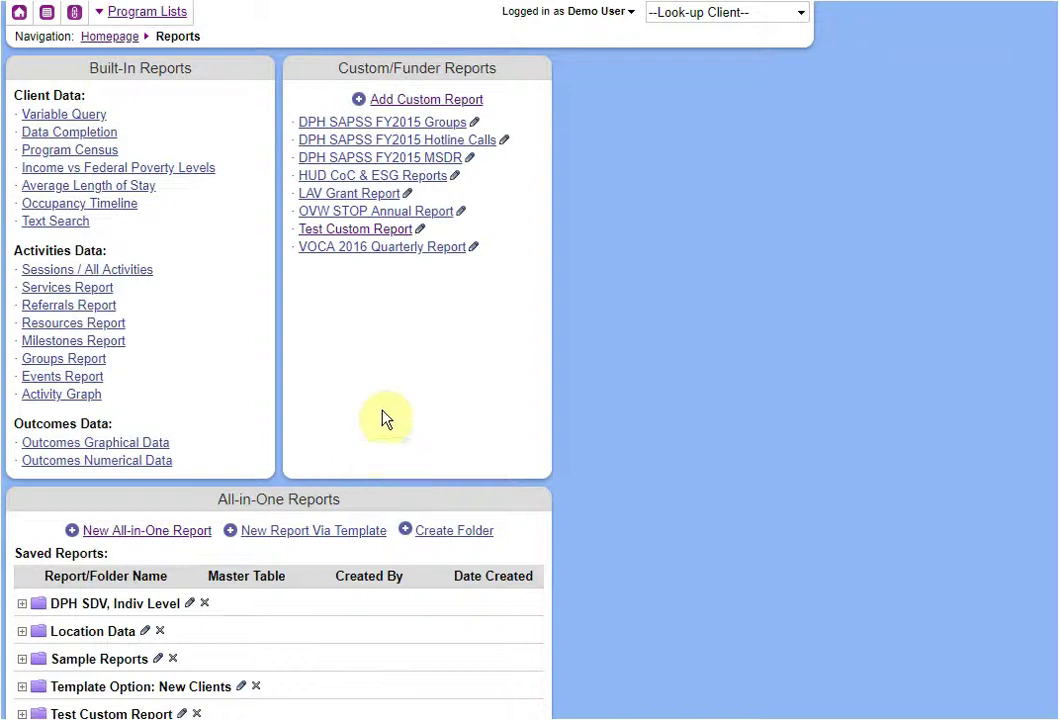
# Step: Generate the Test Custom Report for the period 01/01/2019 to 02/22/2019
pyautogui.click(341, 230)
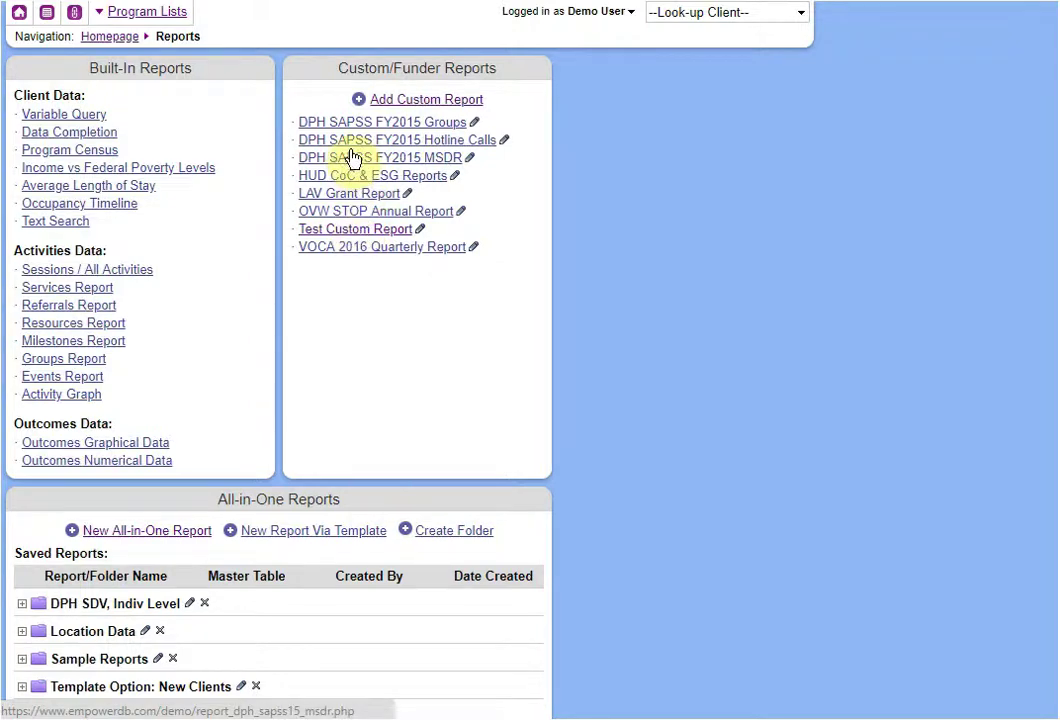
pyautogui.click(322, 232)
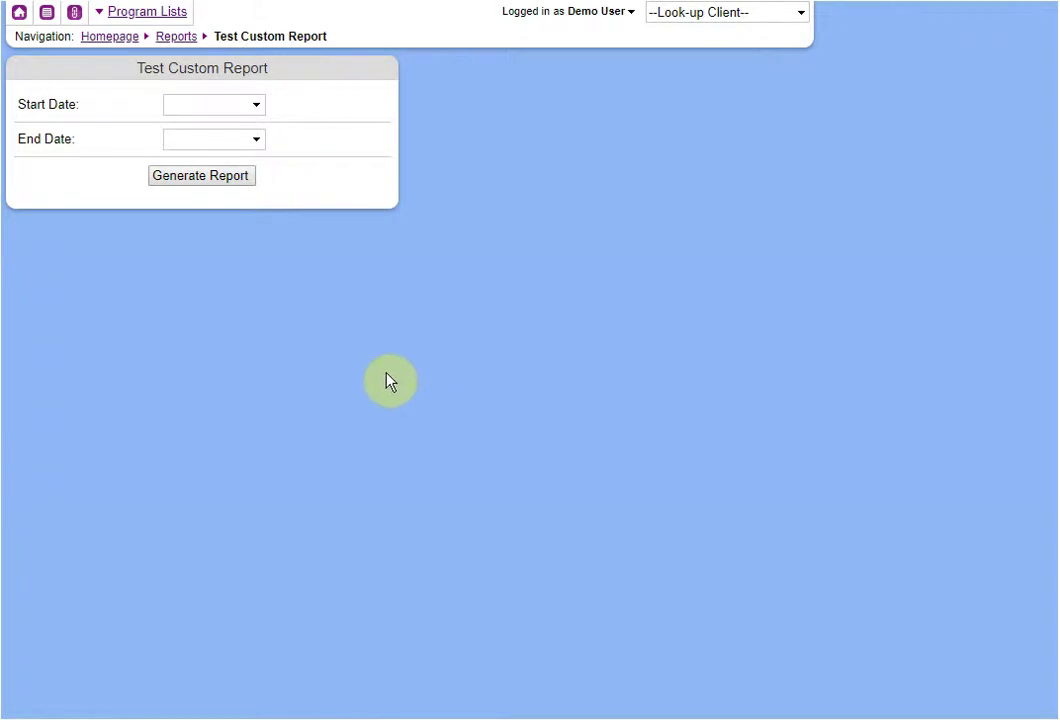
pyautogui.click(202, 104)
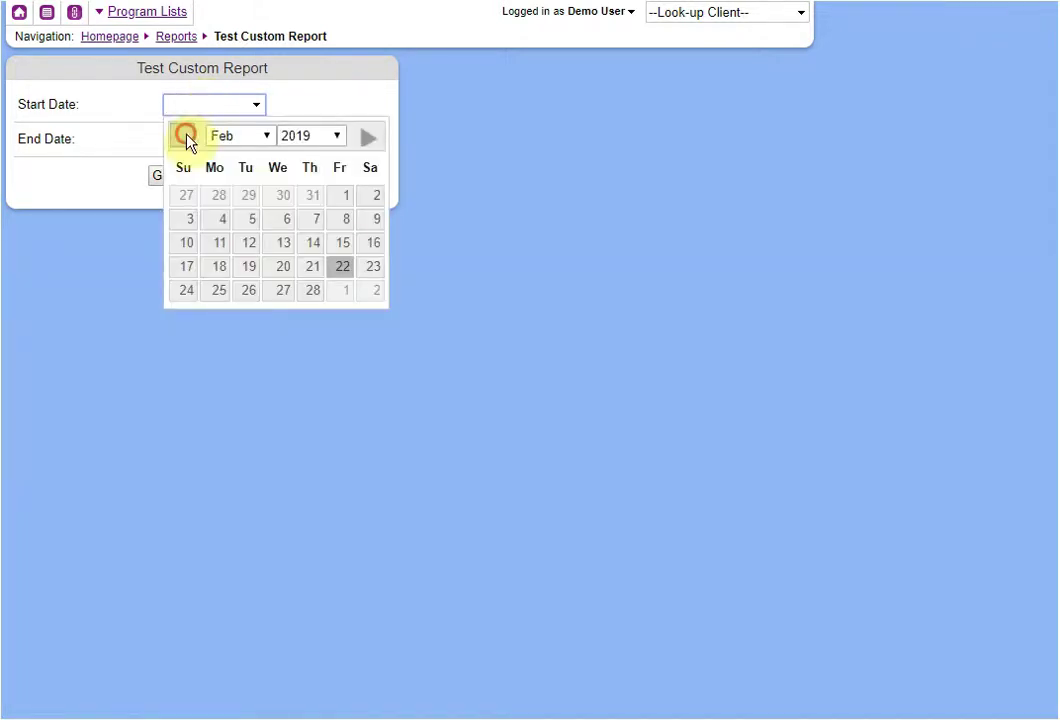
pyautogui.click(187, 137)
pyautogui.click(250, 190)
pyautogui.click(214, 139)
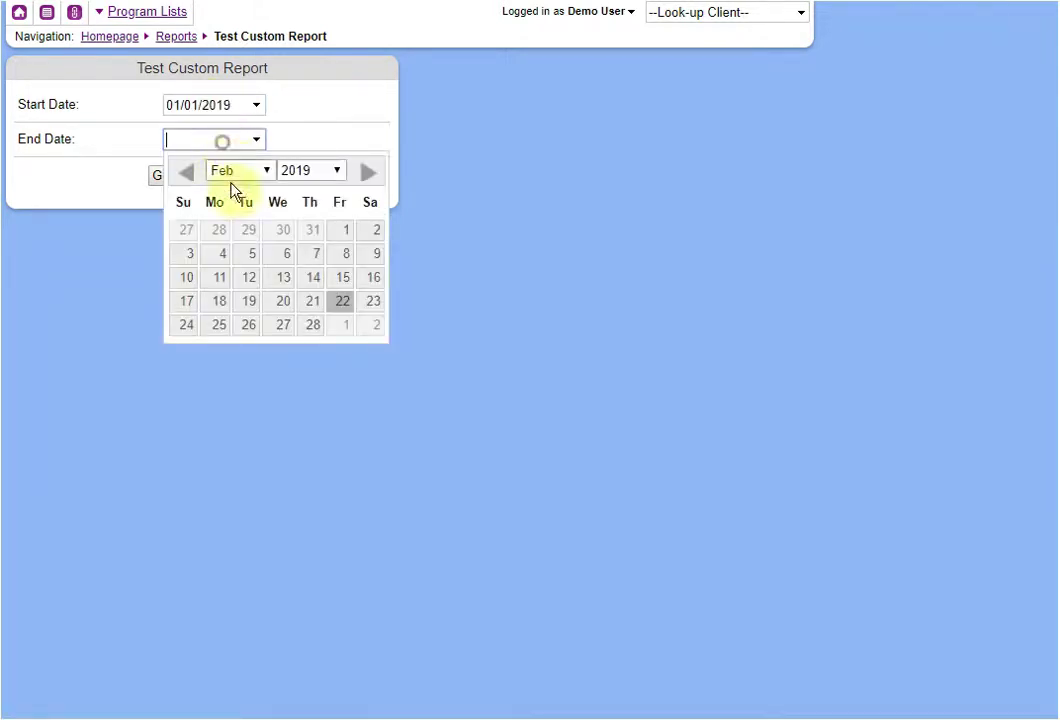
pyautogui.click(337, 303)
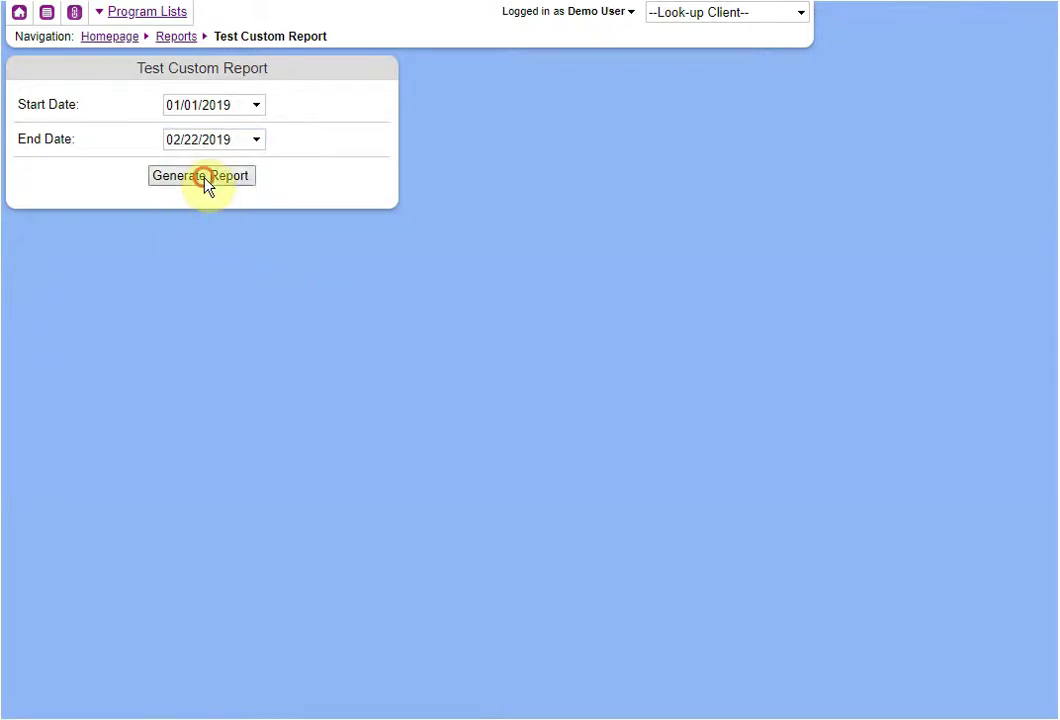
pyautogui.click(206, 177)
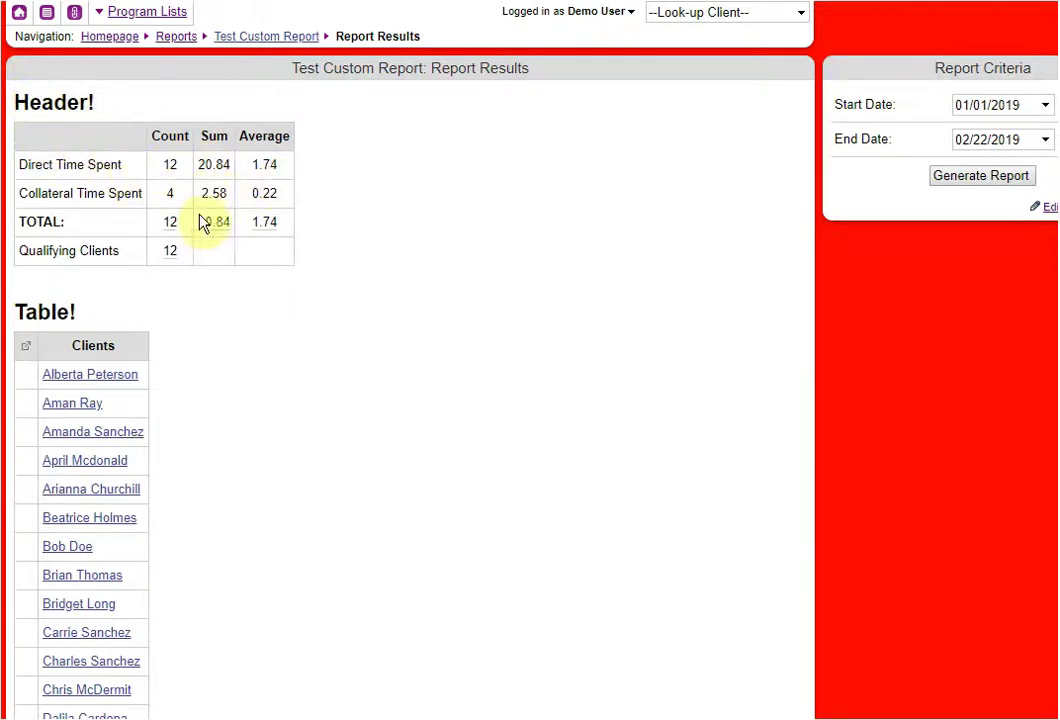
# Step: Look through the summary table and client tables in the Test Custom Report results
pyautogui.scroll(-2, 212, 378)
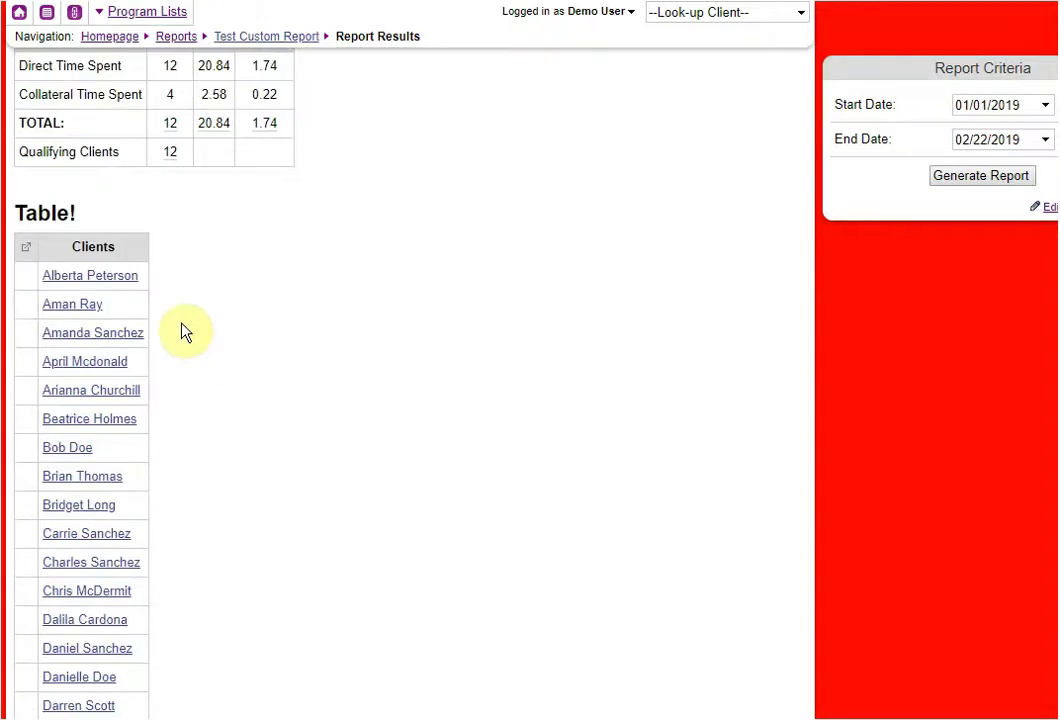
pyautogui.scroll(-12, 203, 463)
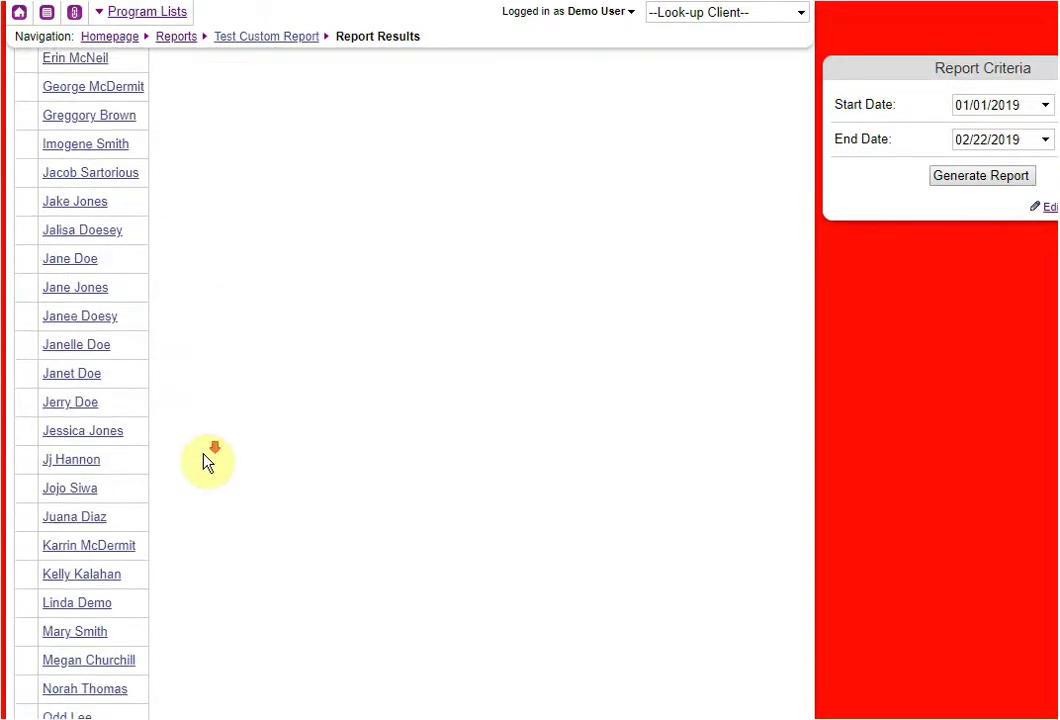
pyautogui.scroll(-5, 170, 480)
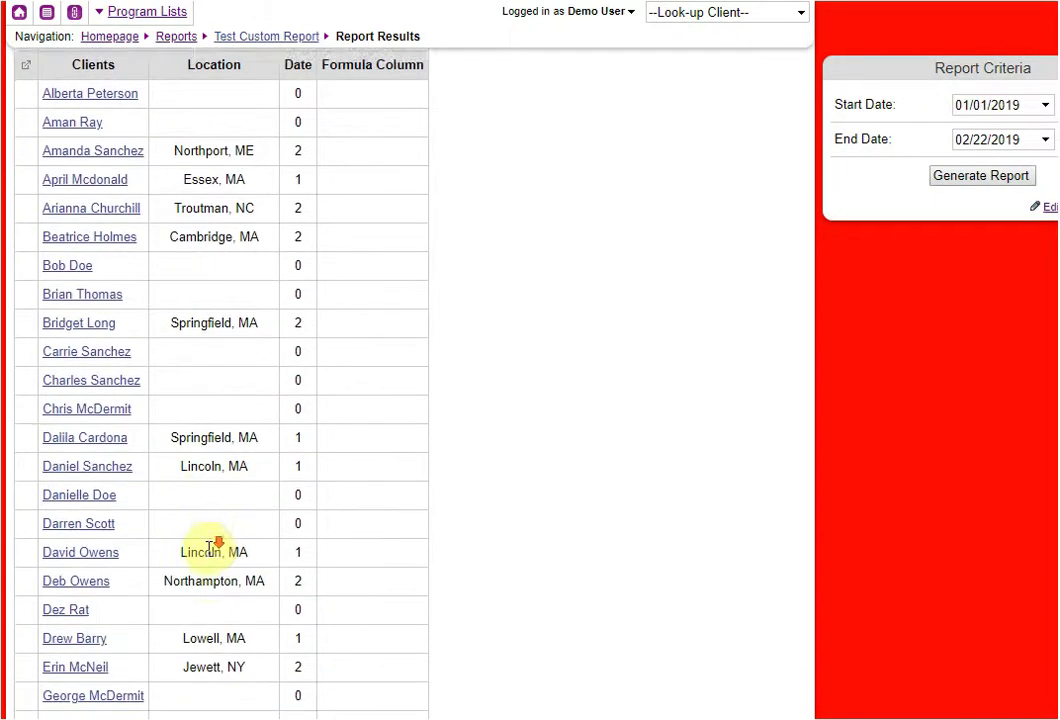
pyautogui.scroll(-8, 572, 508)
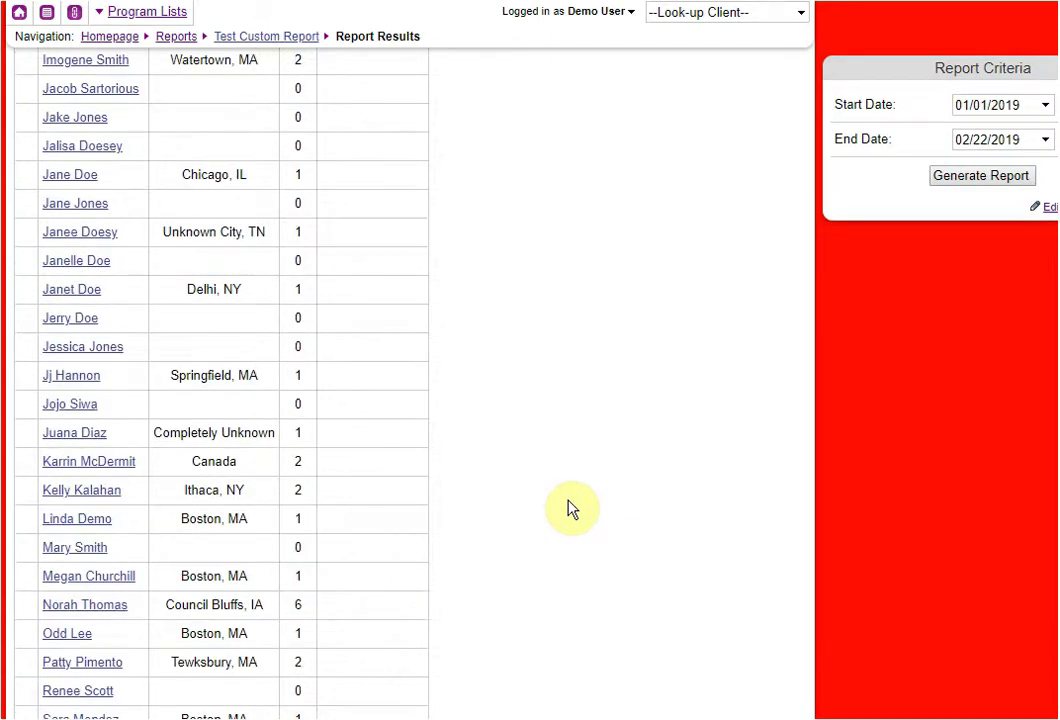
pyautogui.scroll(20, 572, 508)
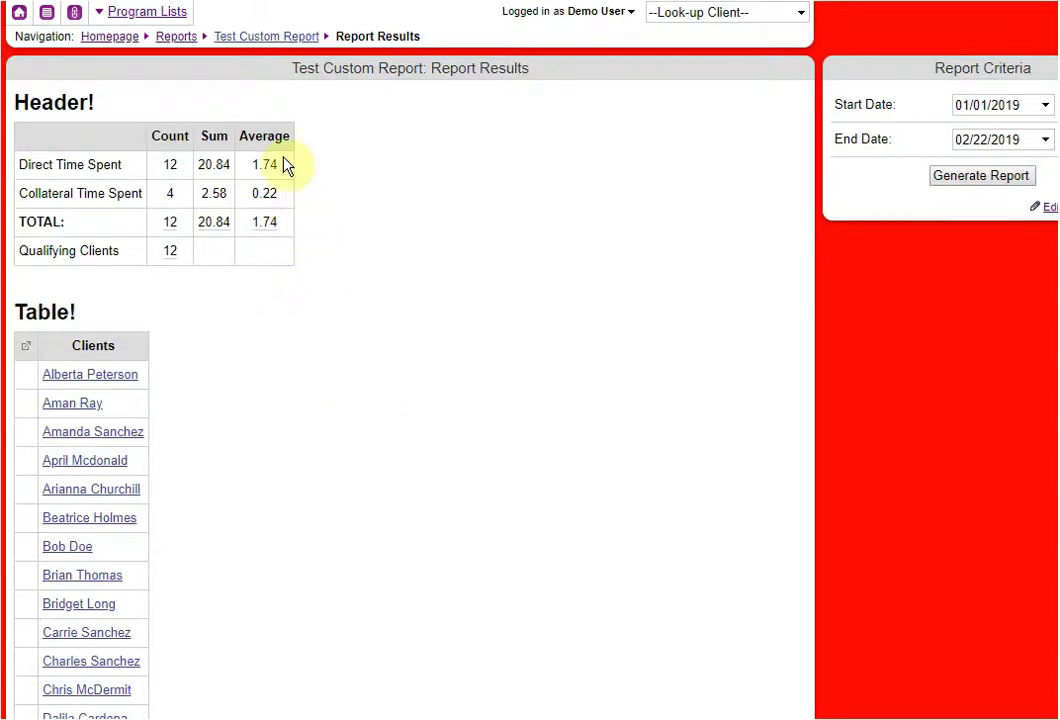
# Step: Go back to the Reports page and start a new custom report named "Another Test Report"
pyautogui.click(180, 38)
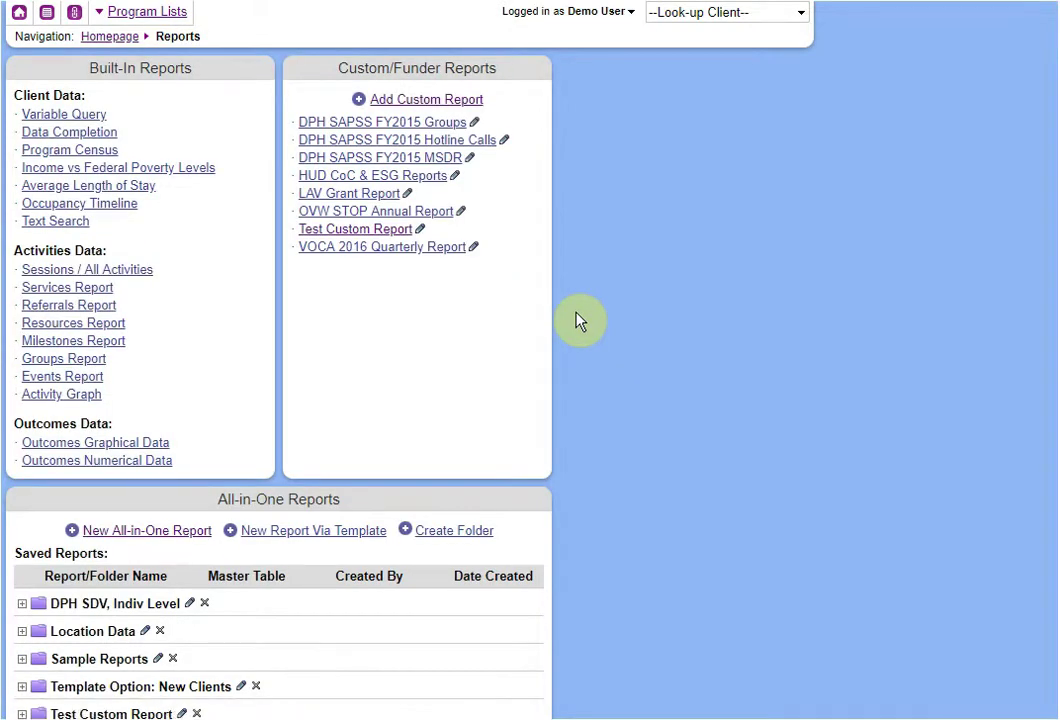
pyautogui.click(428, 101)
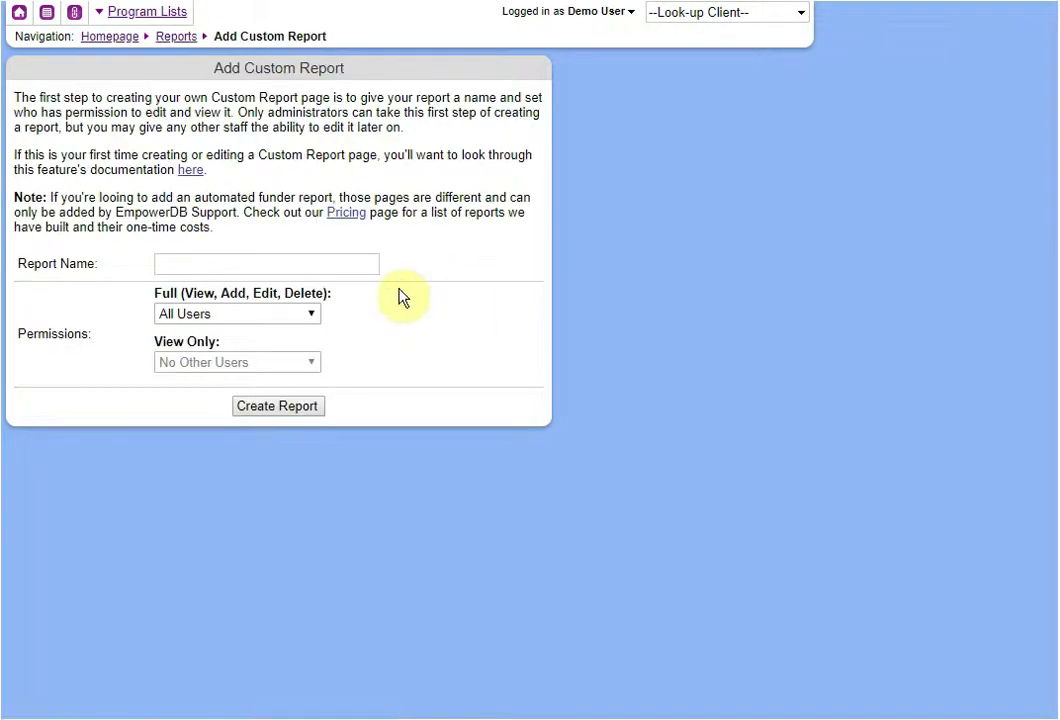
pyautogui.click(244, 265)
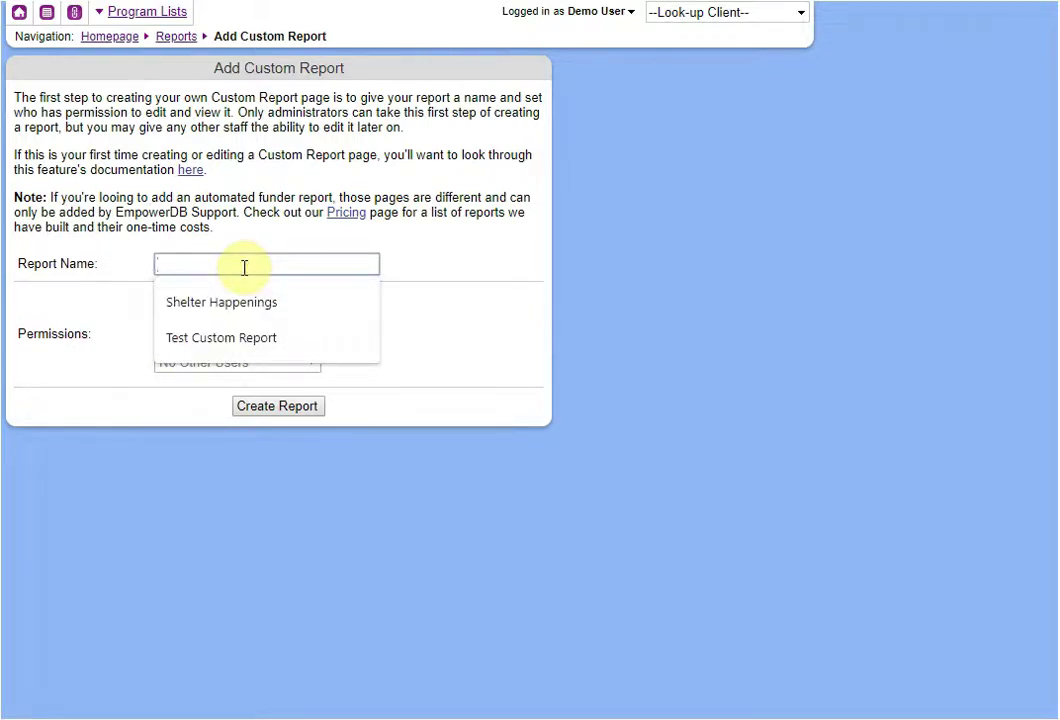
pyautogui.write('Anoher')
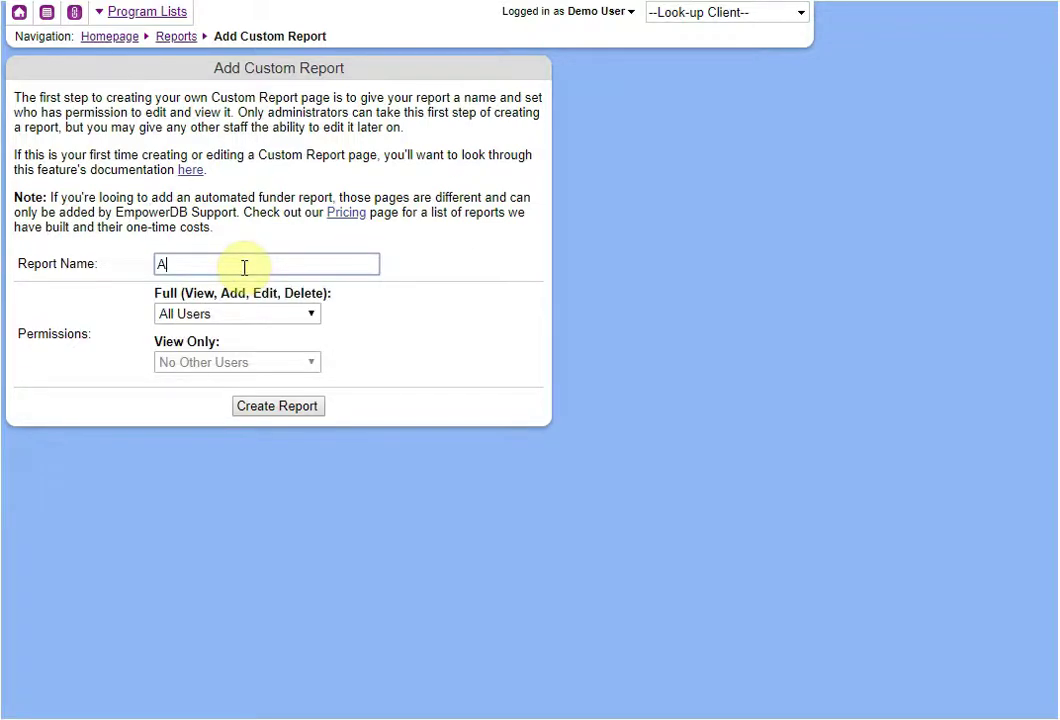
pyautogui.press('BackSpace')
pyautogui.press('BackSpace')
pyautogui.write('ther TEst RErpot')
pyautogui.click(172, 265)
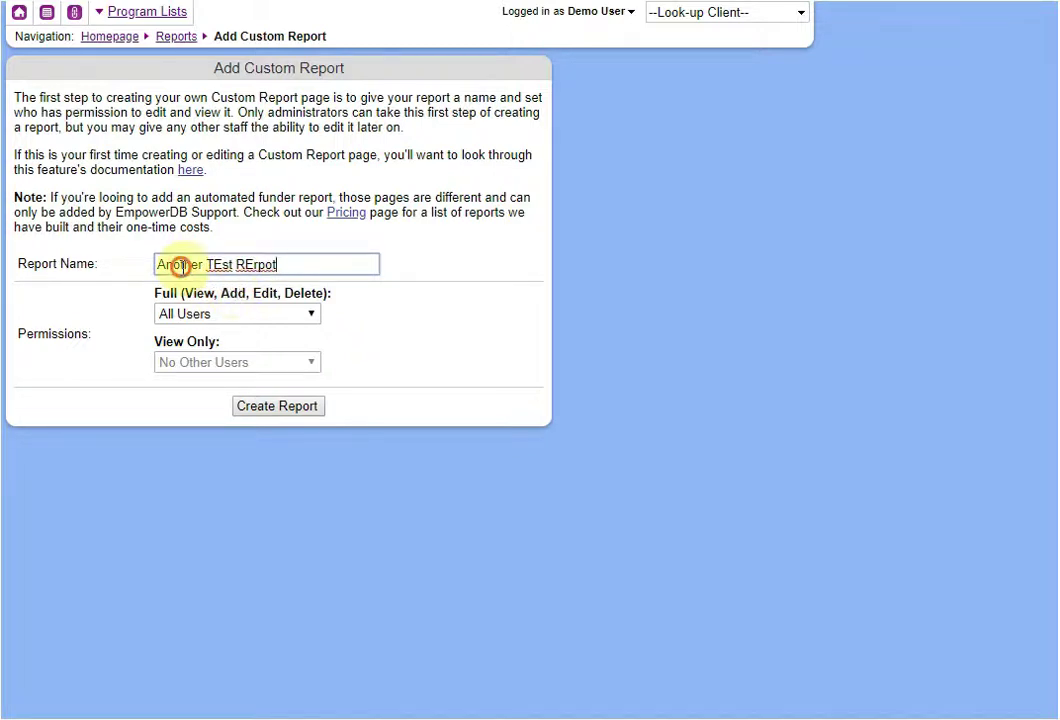
pyautogui.rightClick(212, 263)
pyautogui.click(222, 278)
pyautogui.rightClick(238, 262)
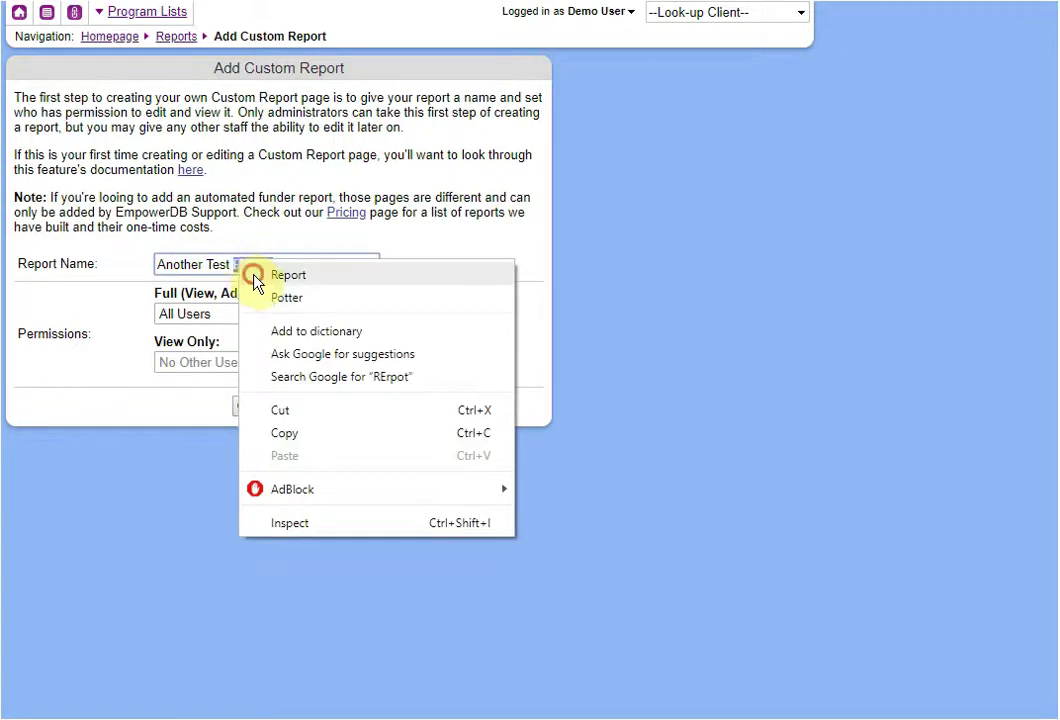
pyautogui.click(254, 276)
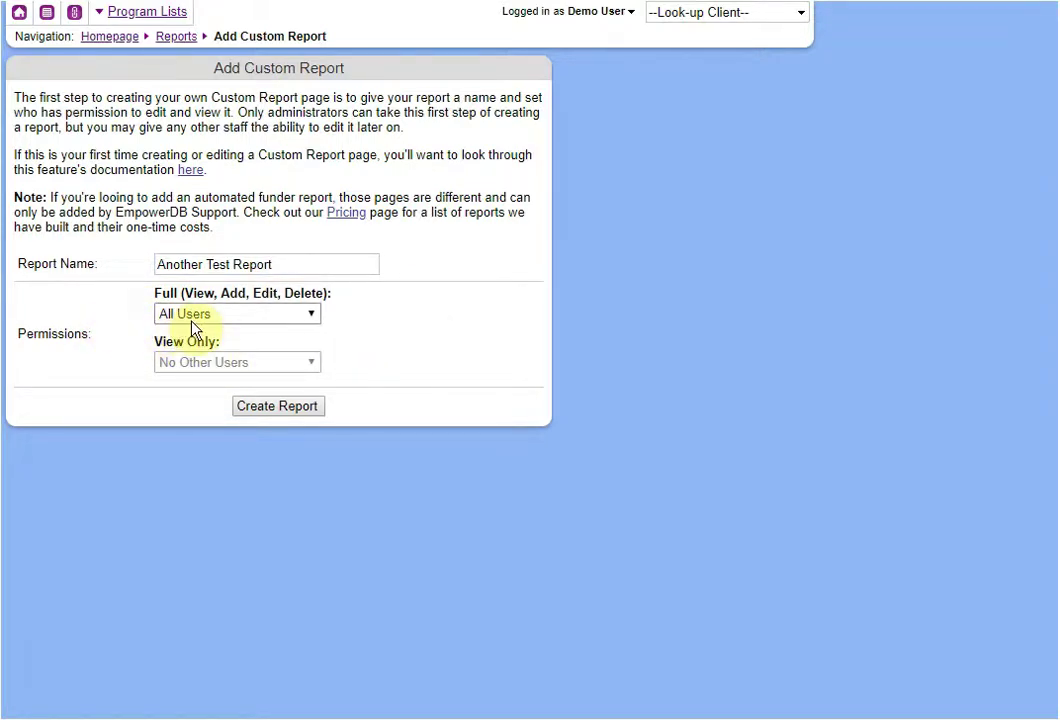
# Step: Restrict the new report's full permissions to Site Administrator
pyautogui.click(277, 318)
pyautogui.scroll(-4, 260, 456)
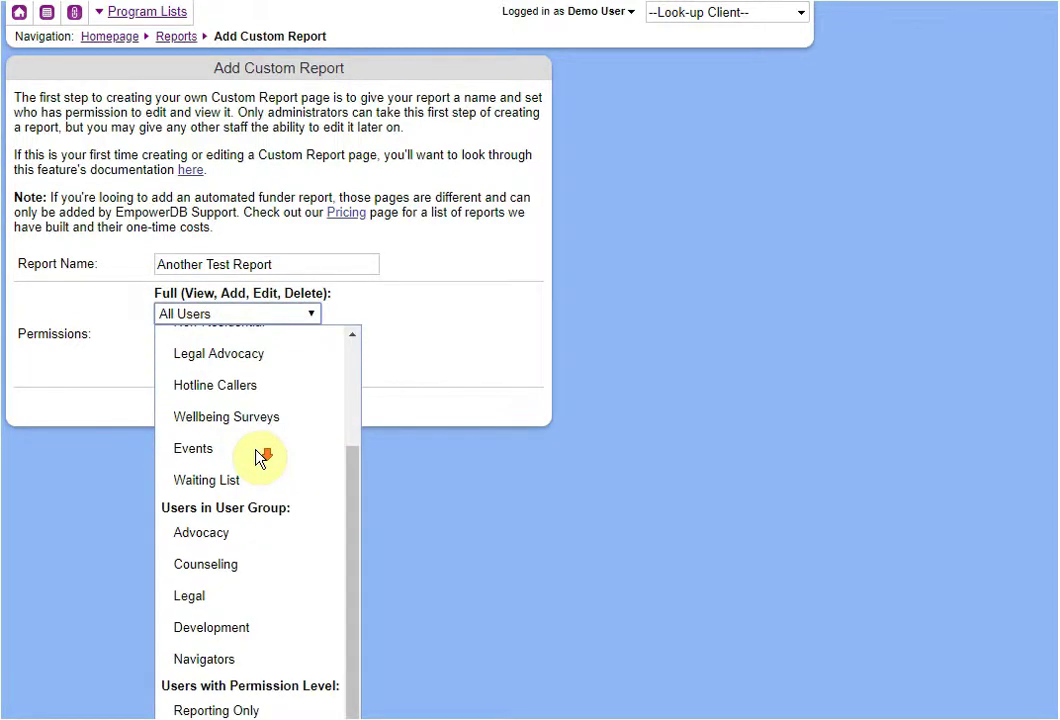
pyautogui.click(230, 602)
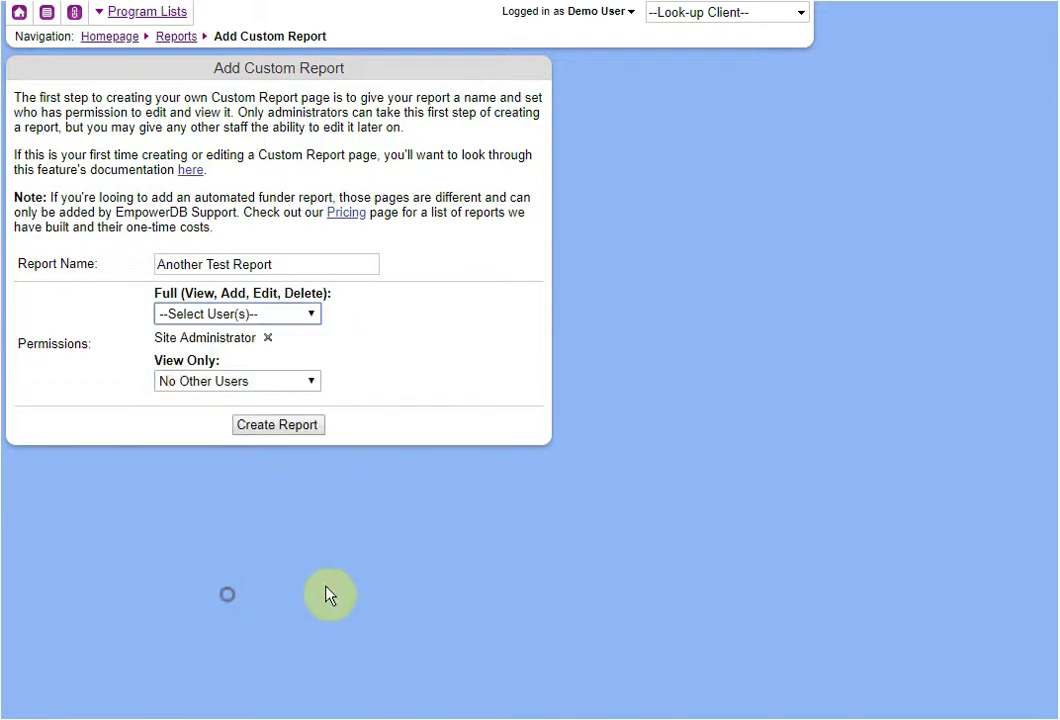
# Step: Look at the Test Custom Report's edit option on the Reports page in a separate tab, and return to the new report form
pyautogui.rightClick(176, 40)
pyautogui.click(215, 54)
pyautogui.hotkey('ctrl', 'Tab')
pyautogui.hotkey('alt', 'Left')
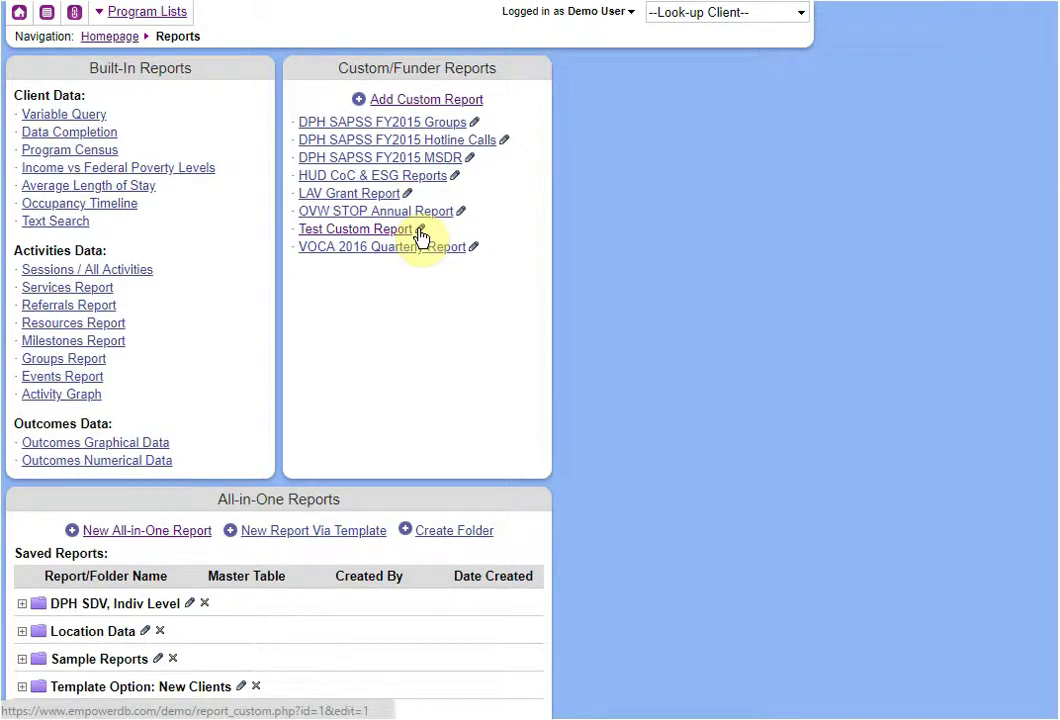
pyautogui.click(420, 236)
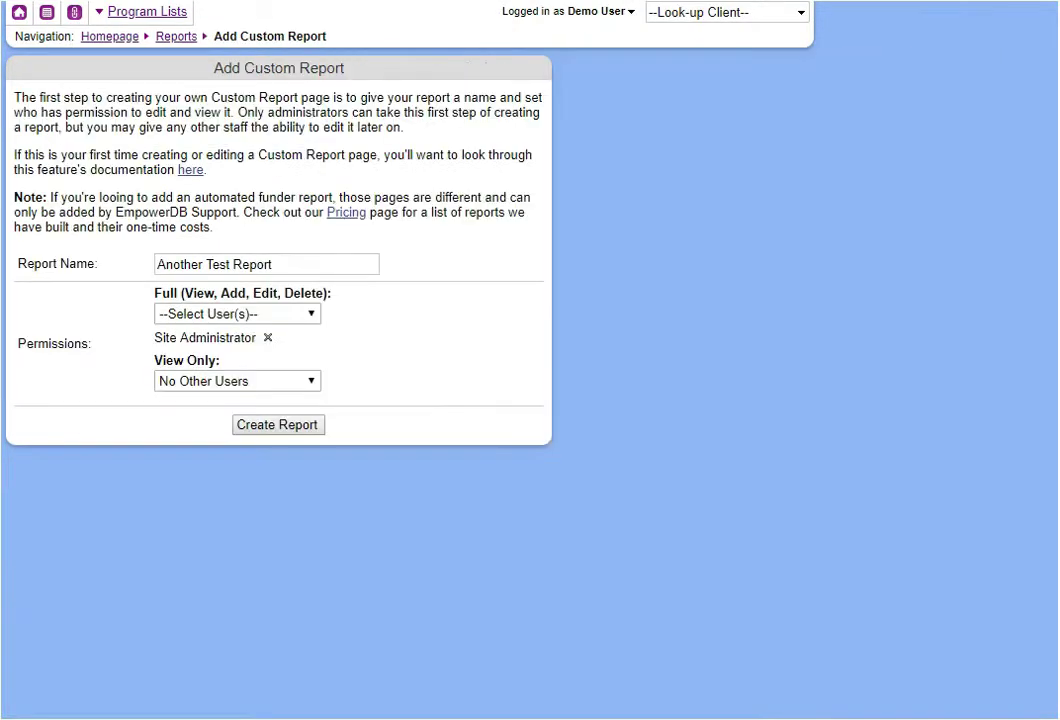
pyautogui.click(667, 334)
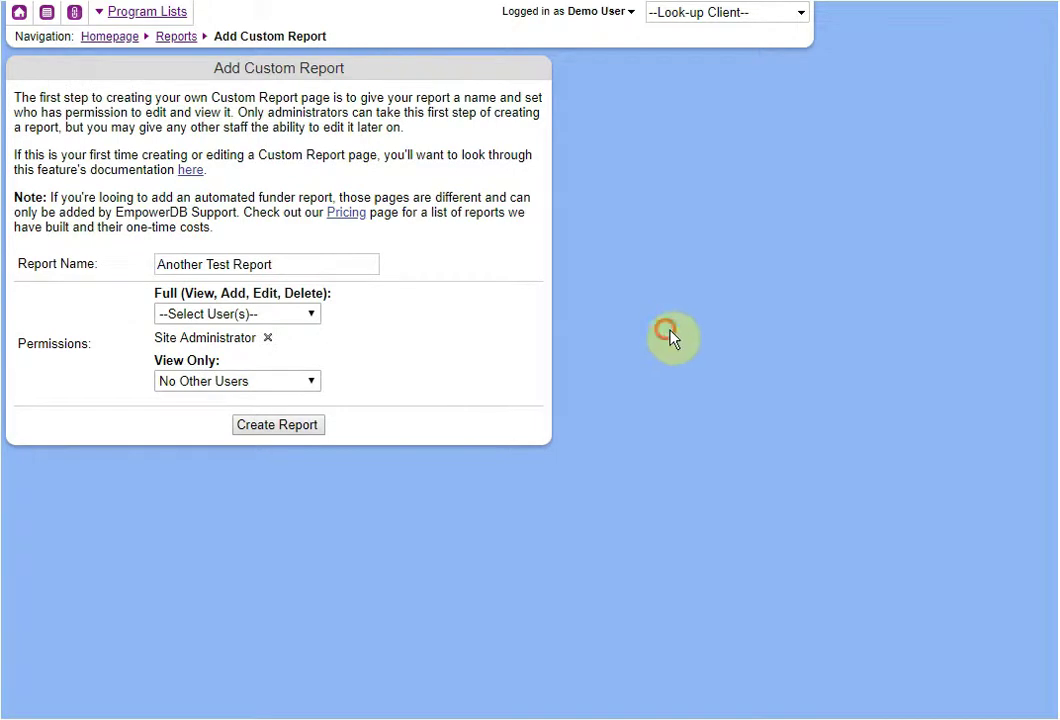
# Step: Grant view-only permission to All Users and create the report
pyautogui.click(203, 385)
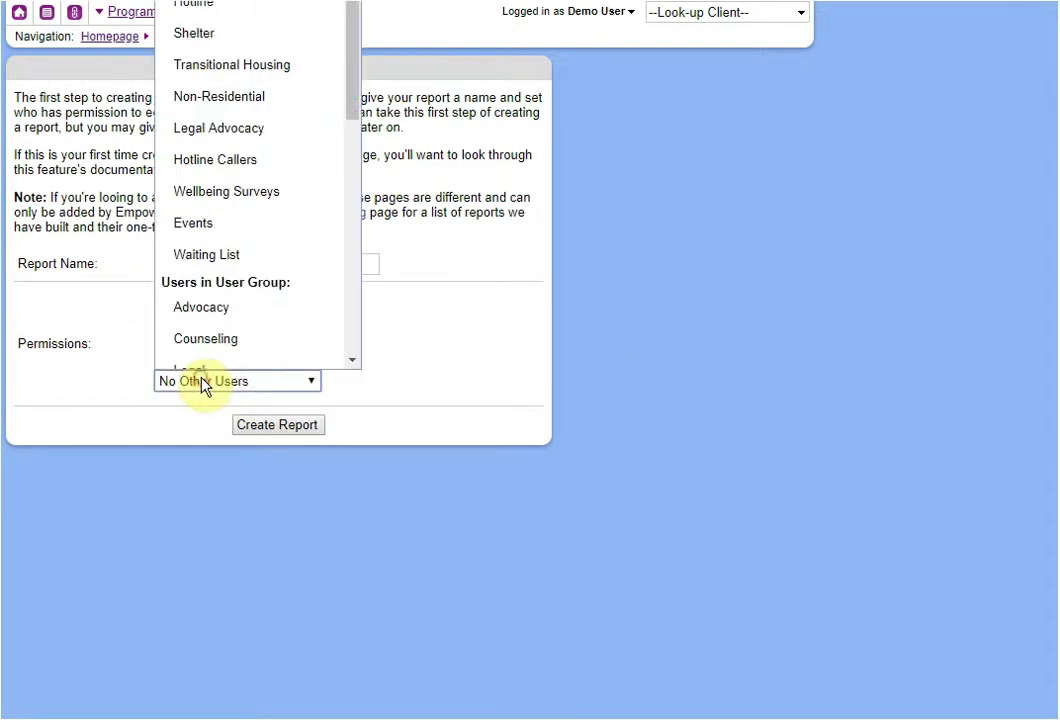
pyautogui.click(188, 2)
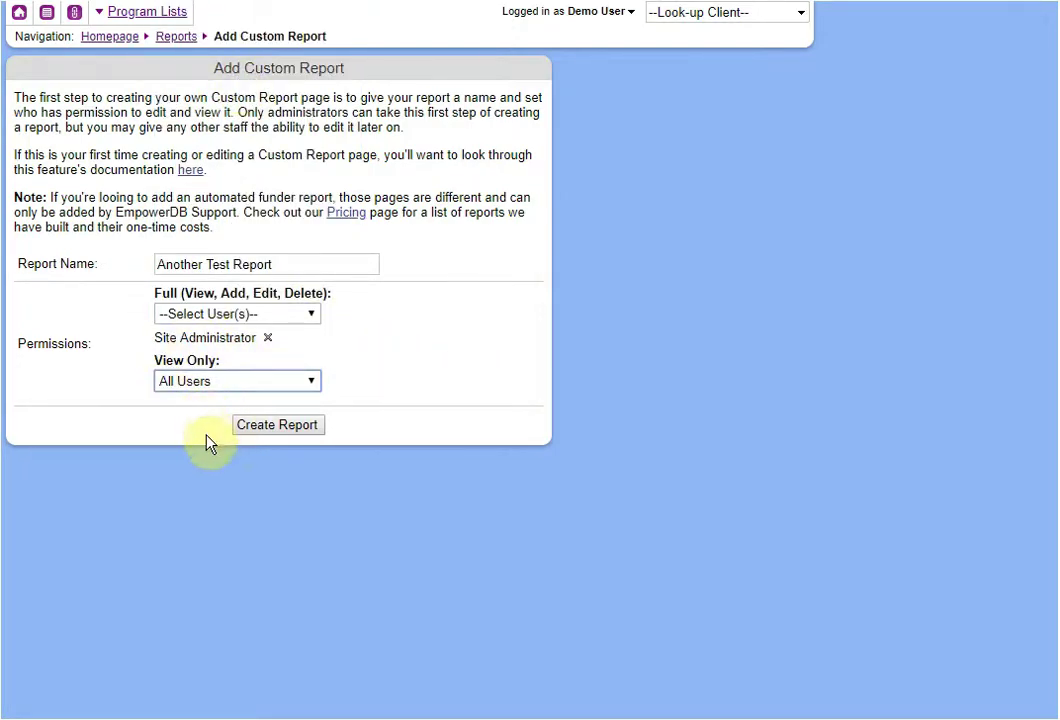
pyautogui.click(261, 433)
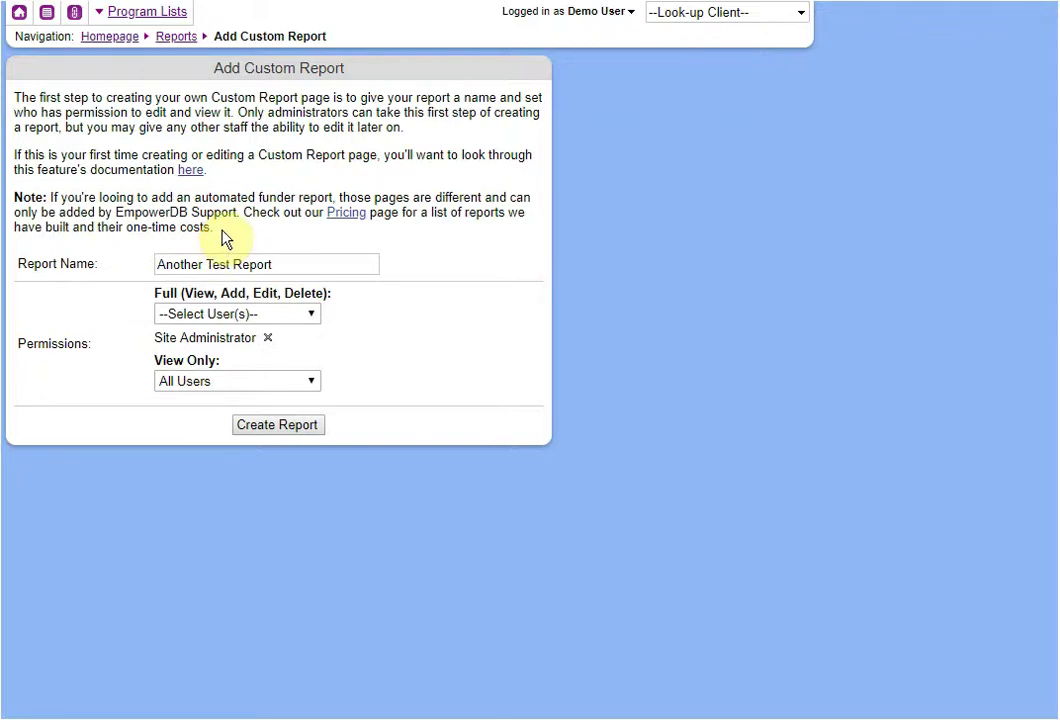
pyautogui.click(276, 428)
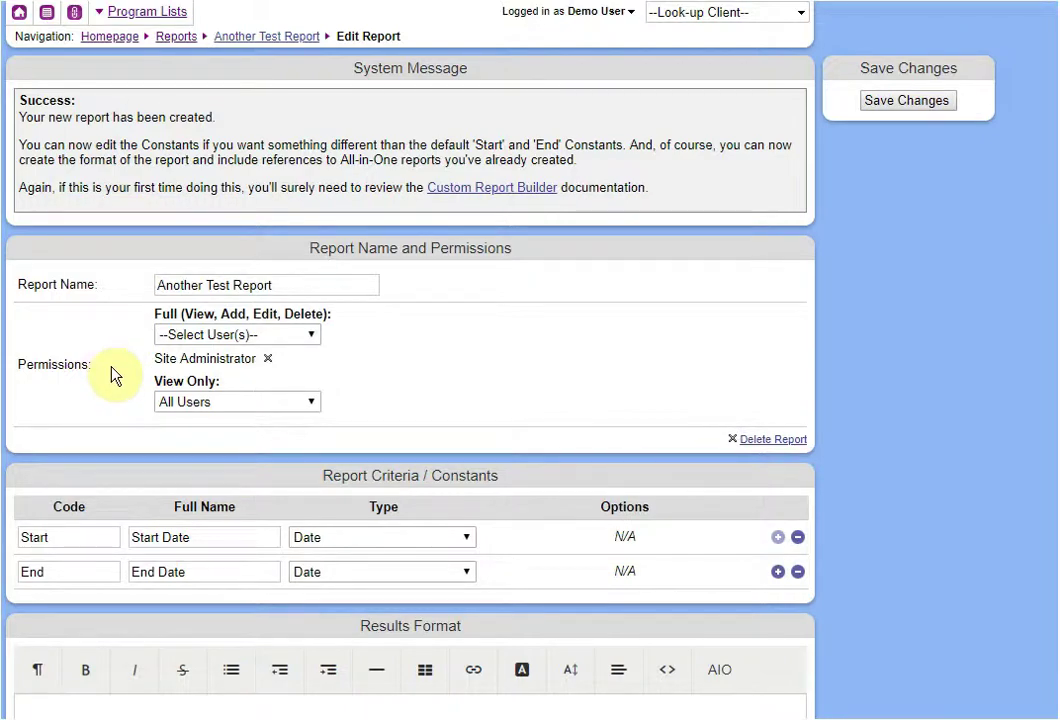
# Step: Examine the full name and code of the Start criterion in the report criteria and constants
pyautogui.scroll(-3, 112, 372)
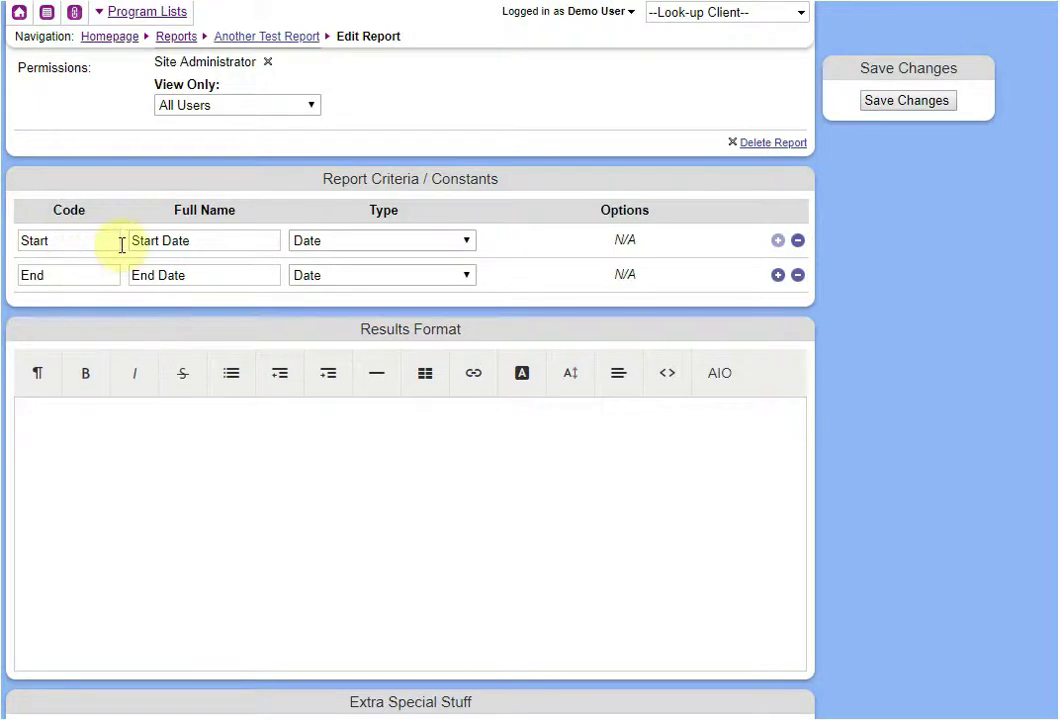
pyautogui.moveTo(196, 240); pyautogui.dragTo(131, 241)
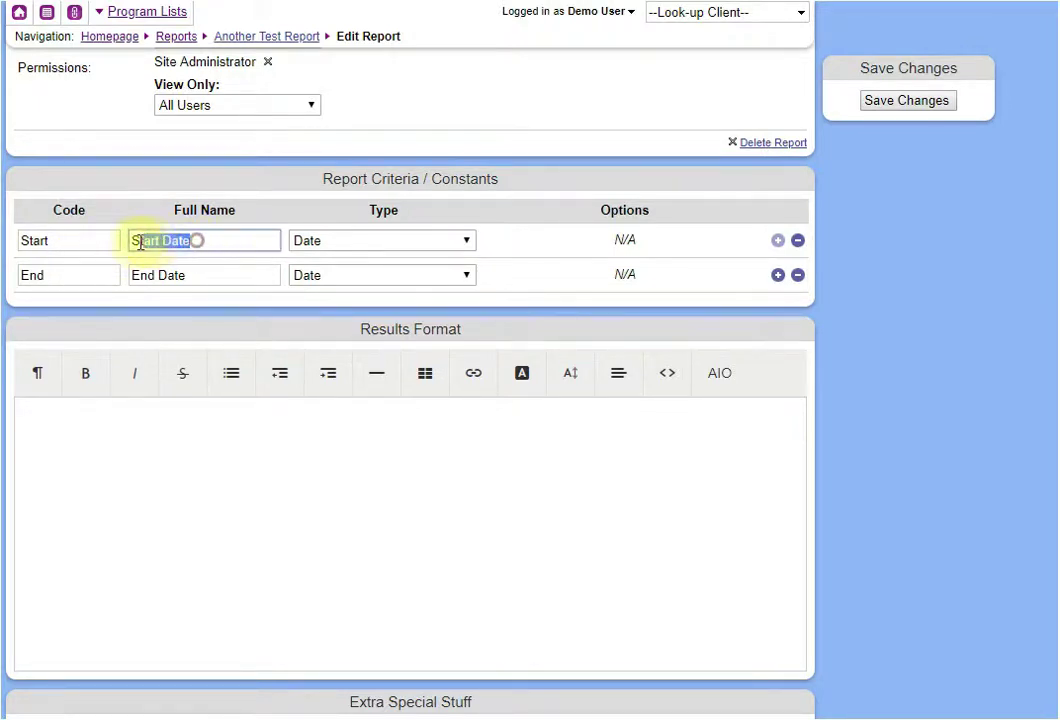
pyautogui.click(201, 317)
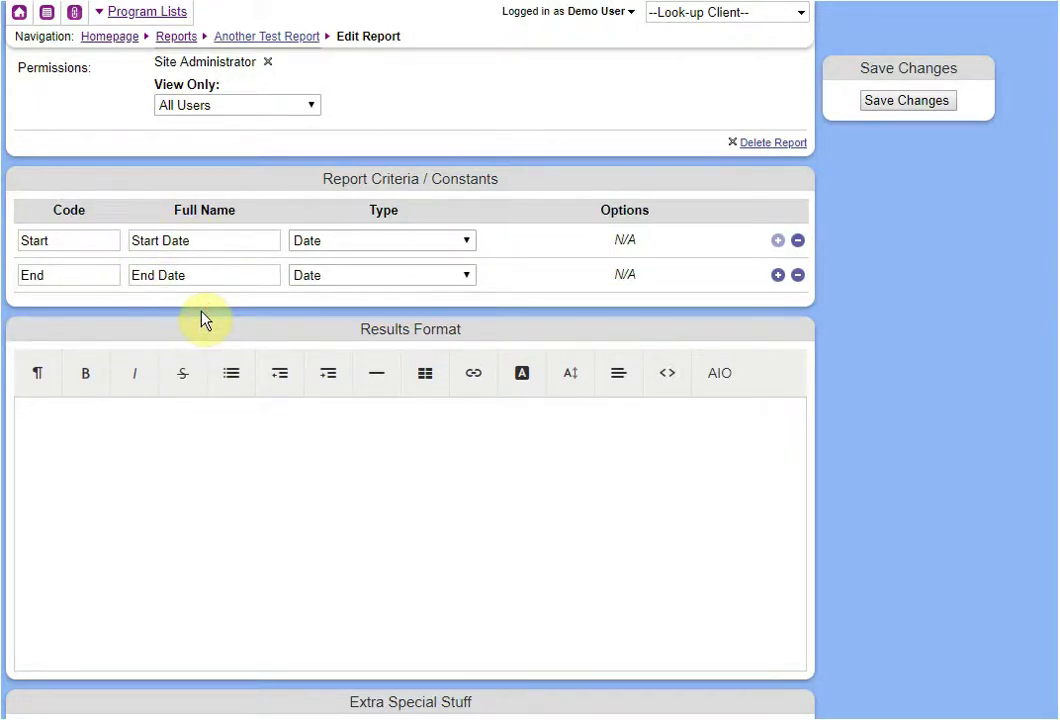
pyautogui.moveTo(76, 240); pyautogui.dragTo(12, 240)
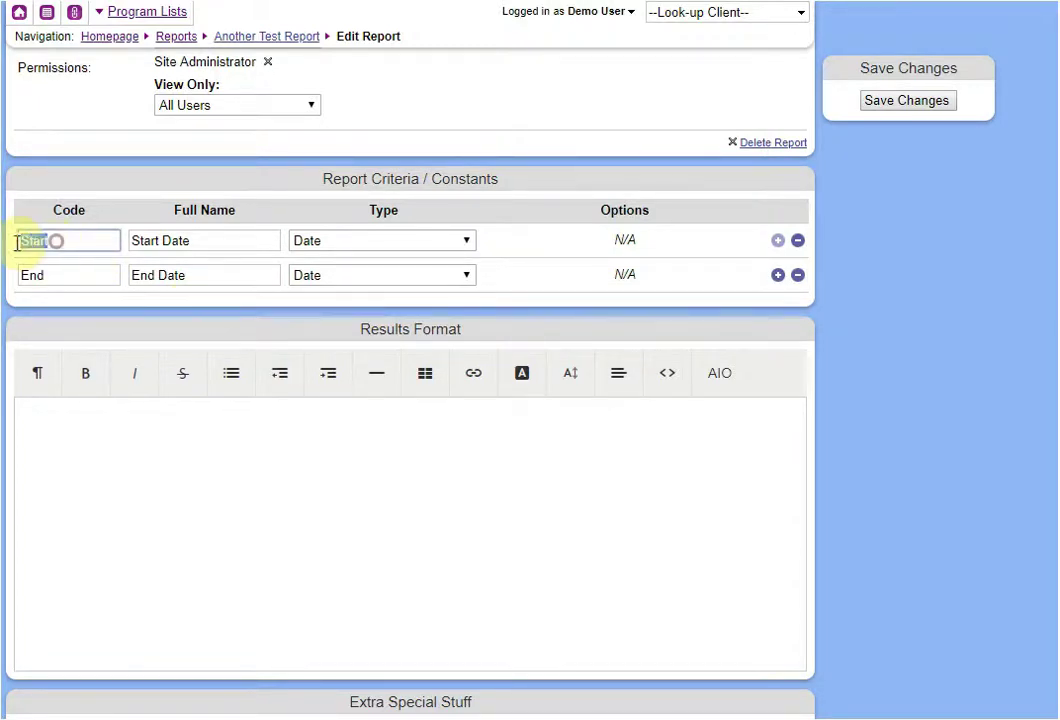
pyautogui.click(62, 316)
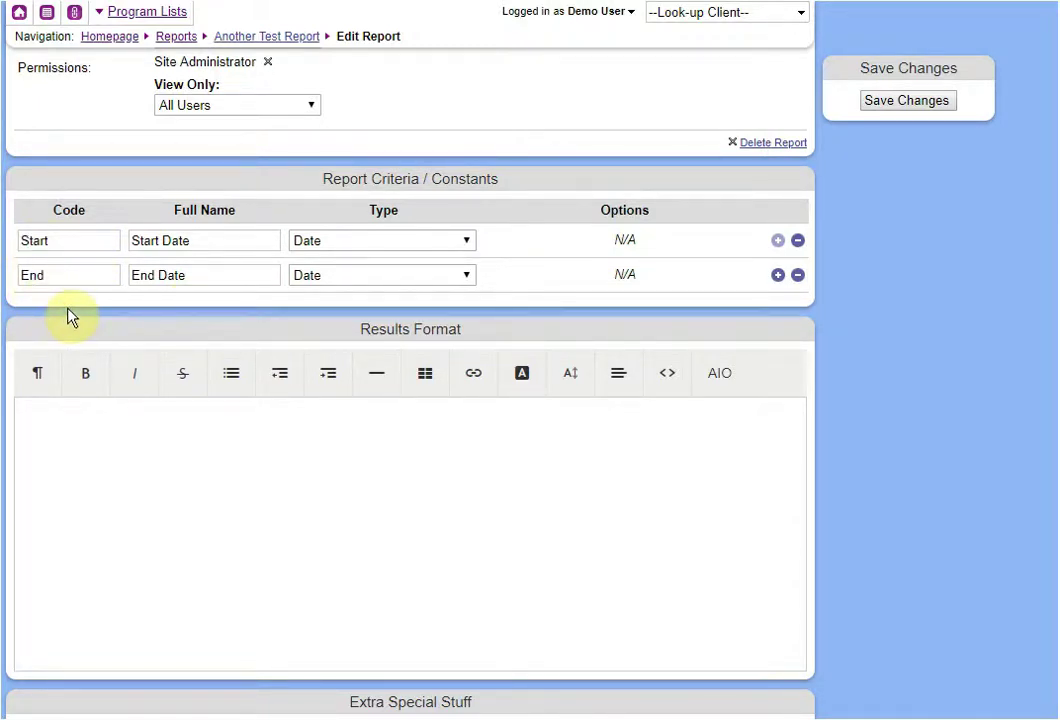
pyautogui.moveTo(72, 240); pyautogui.dragTo(14, 240)
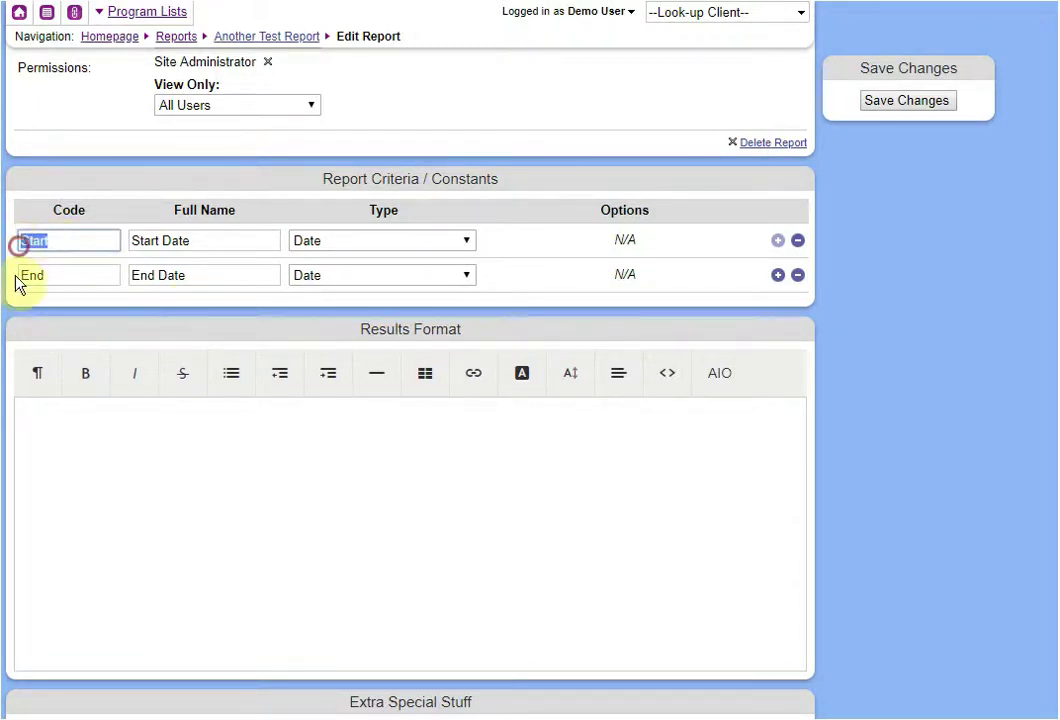
pyautogui.click(41, 306)
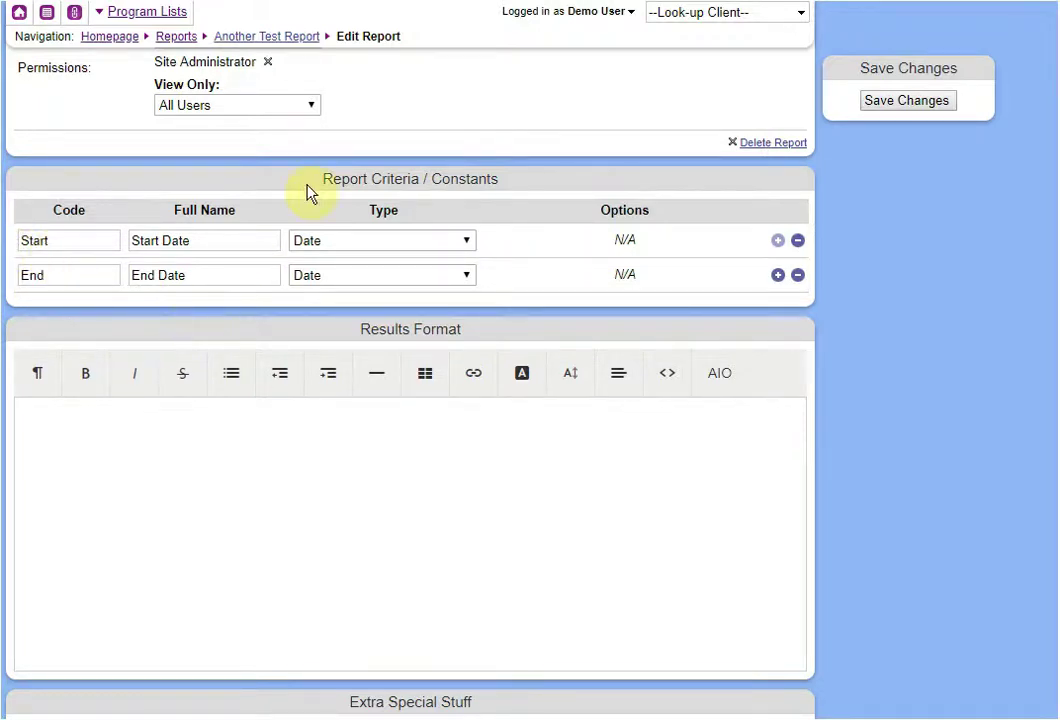
# Step: Open the Reports page in a separate tab and expand the Test Custom Report folder of saved All-in-One reports
pyautogui.rightClick(180, 39)
pyautogui.click(539, 38)
pyautogui.click(176, 36)
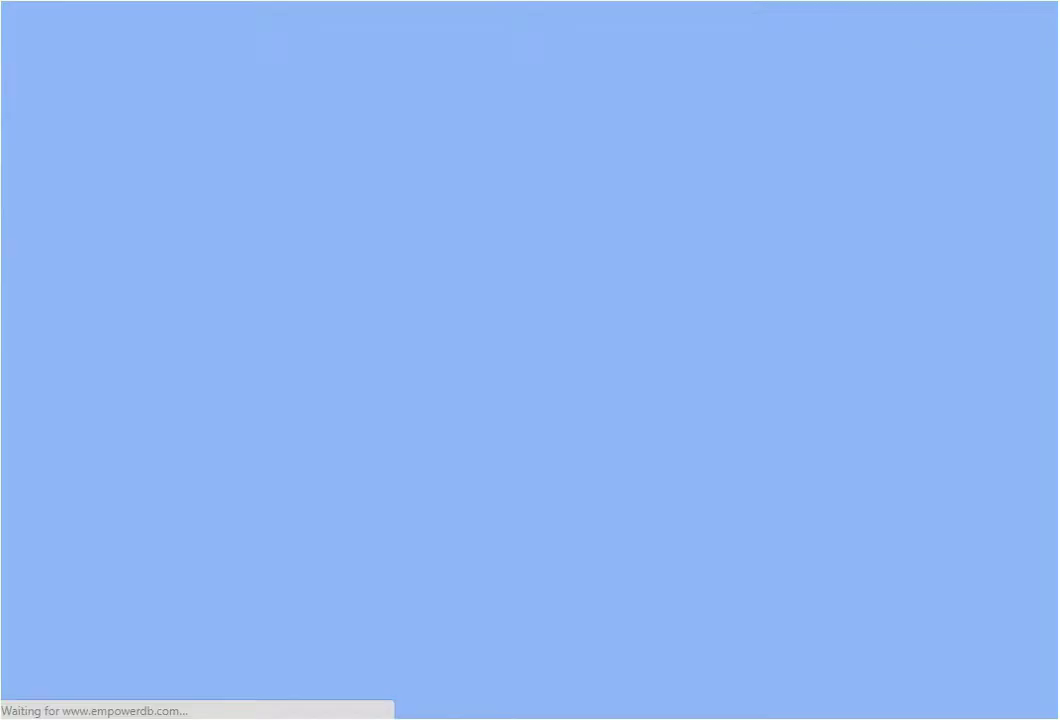
pyautogui.scroll(-3, 380, 425)
pyautogui.scroll(-1, 378, 425)
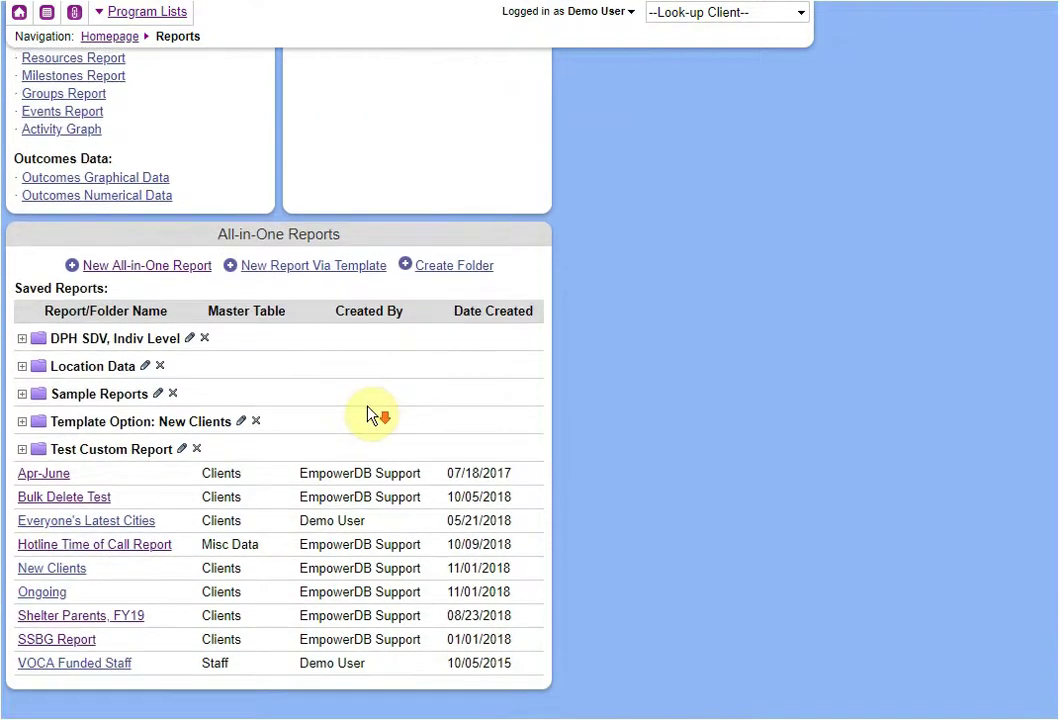
pyautogui.click(104, 457)
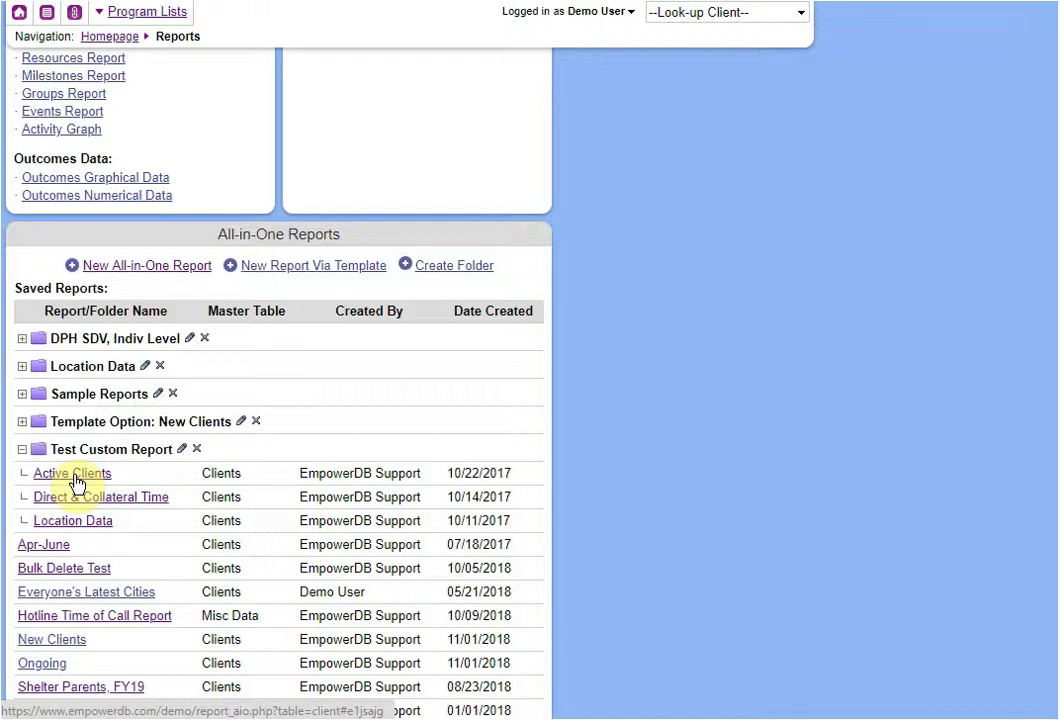
# Step: Look at the name and permissions of the Test Custom Report folder, and close its settings without editing
pyautogui.scroll(3, 300, 428)
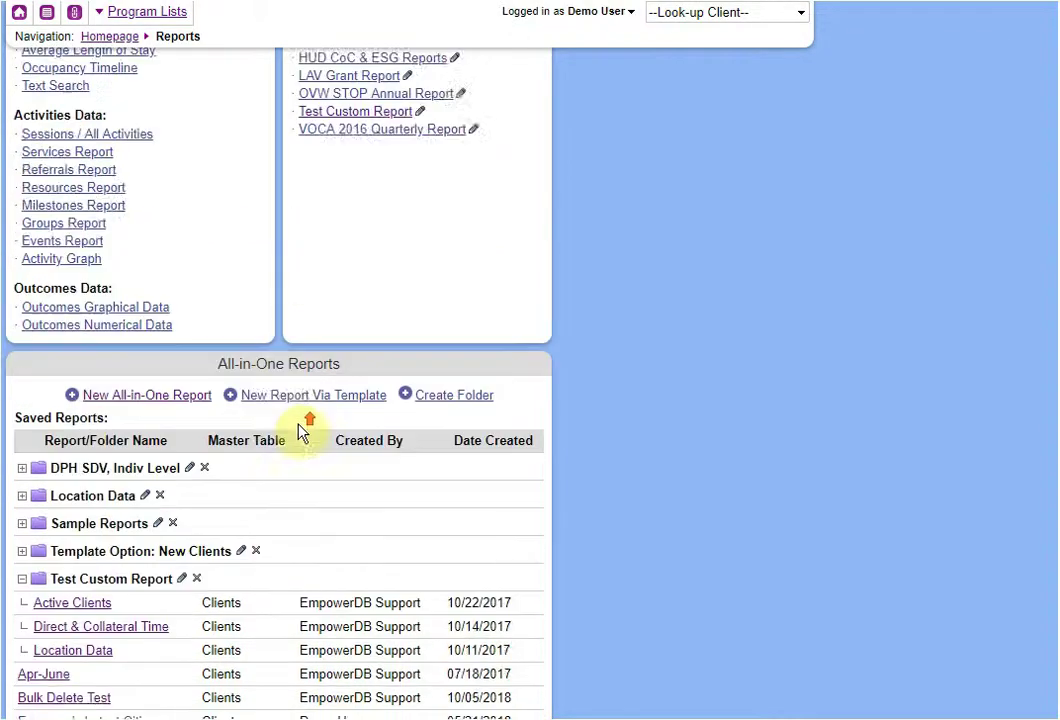
pyautogui.scroll(-3, 289, 419)
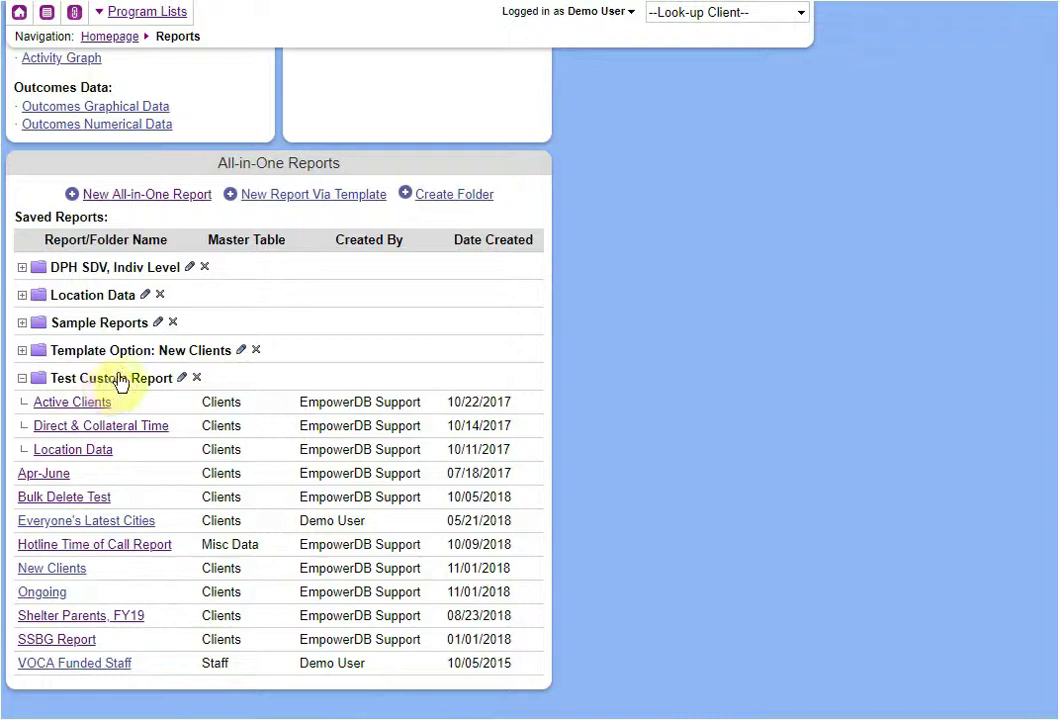
pyautogui.click(181, 378)
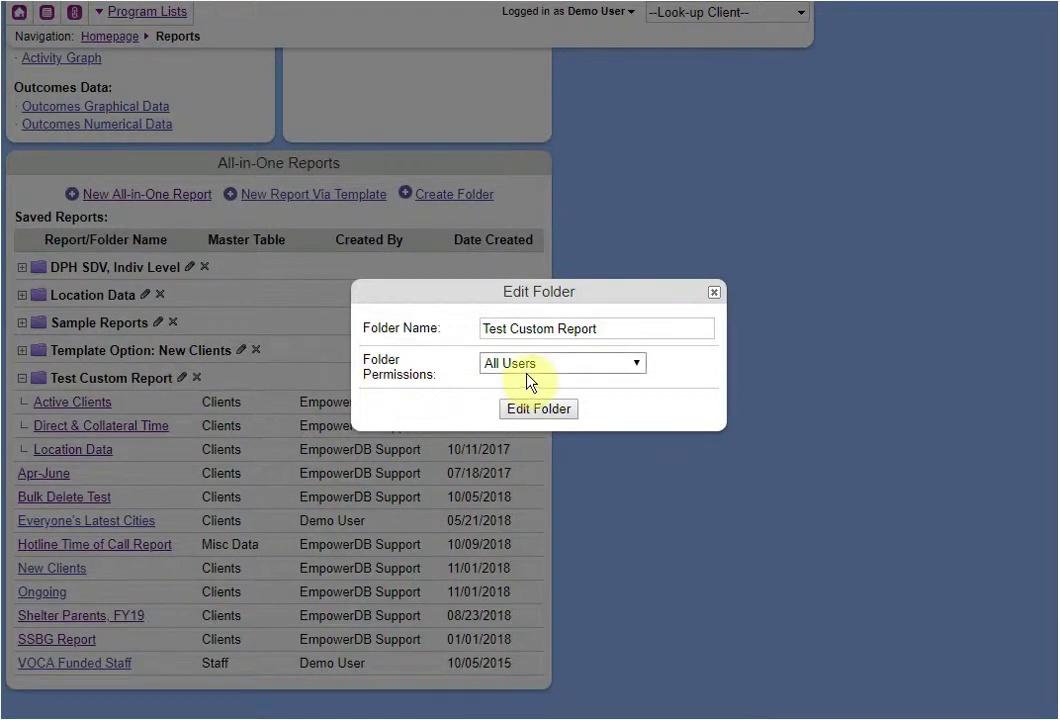
pyautogui.click(713, 293)
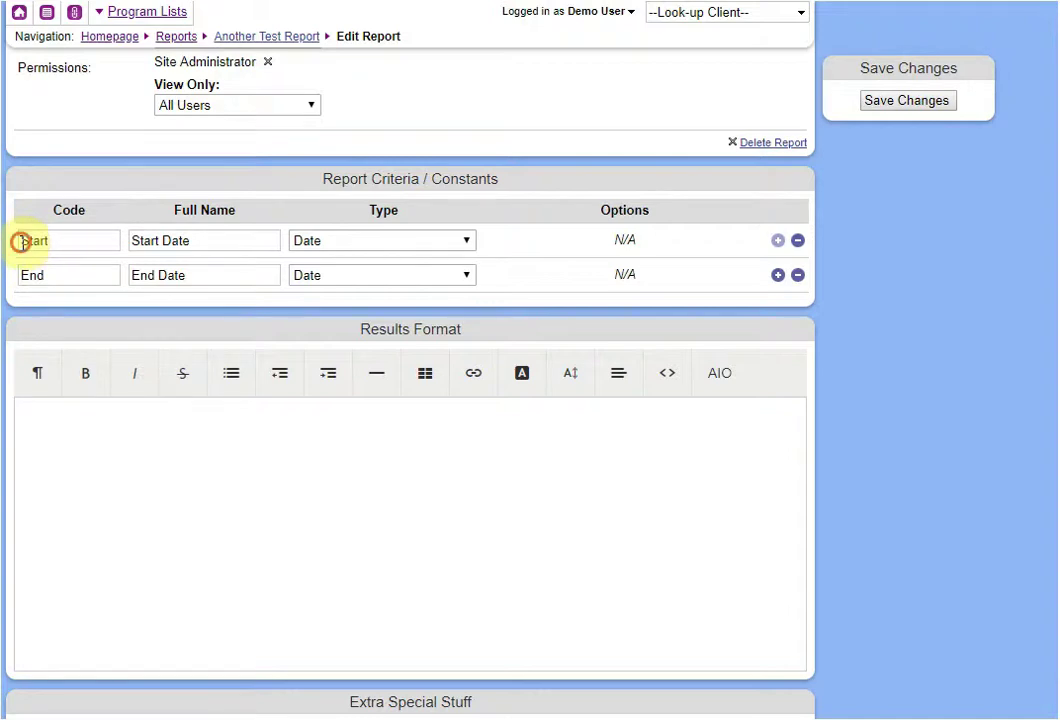
# Step: Check the Start and End codes in the new report's criteria, and open the saved Direct & Collateral Time report
pyautogui.moveTo(19, 239); pyautogui.dragTo(52, 272)
pyautogui.doubleClick(55, 270)
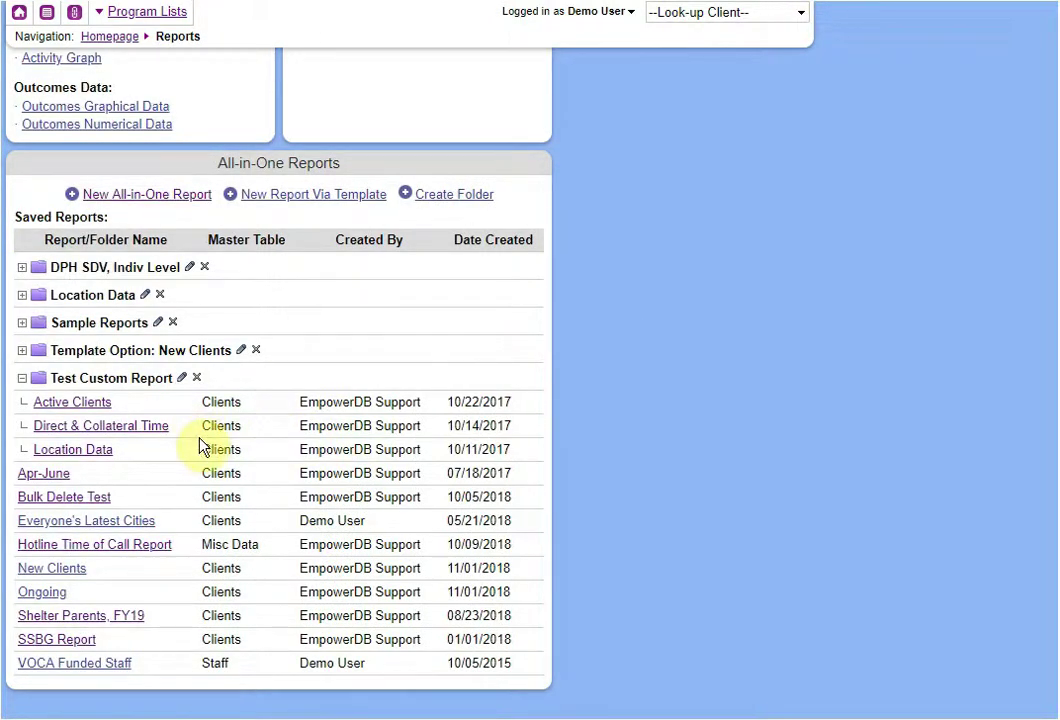
pyautogui.click(90, 428)
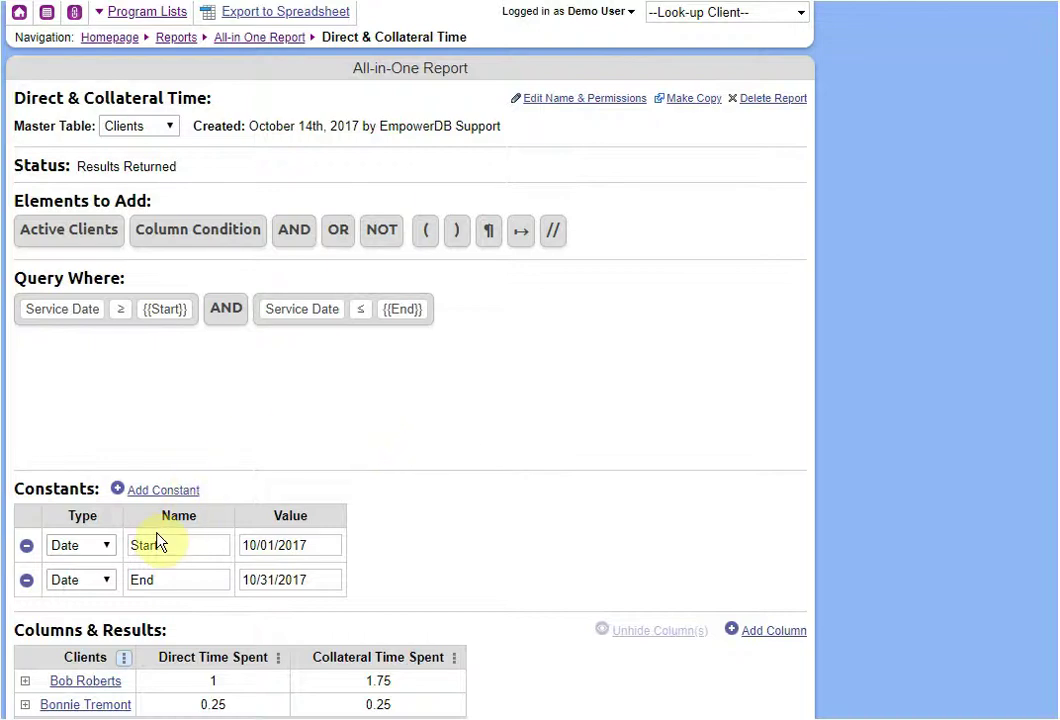
# Step: Set the End constant of the Direct & Collateral Time report to 10/31/2019
pyautogui.scroll(-1, 206, 405)
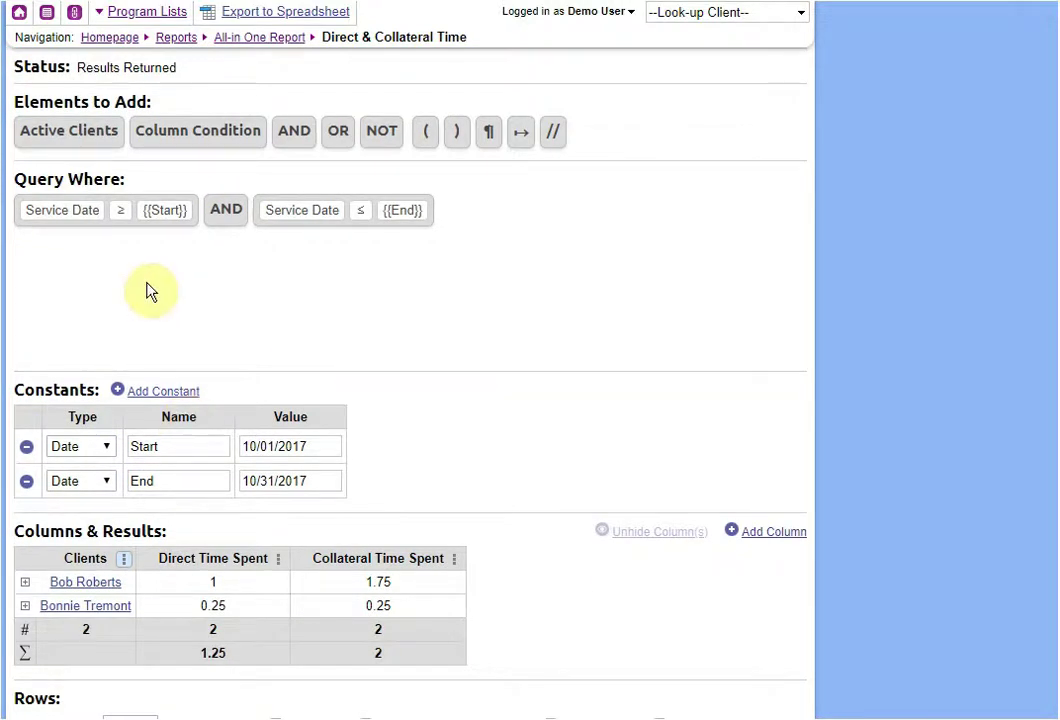
pyautogui.click(318, 481)
pyautogui.write('9')
pyautogui.click(492, 459)
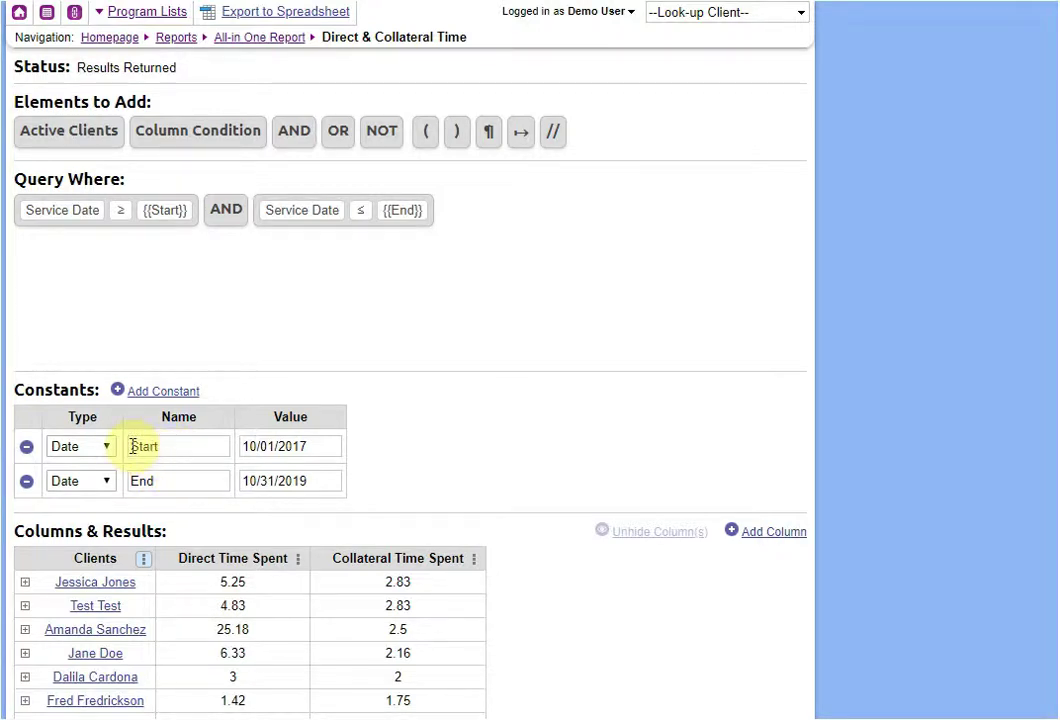
# Step: Compare the Start constant's name with the new report's Start code, and look through the direct and collateral time results
pyautogui.moveTo(131, 446); pyautogui.dragTo(166, 443)
pyautogui.click(440, 362)
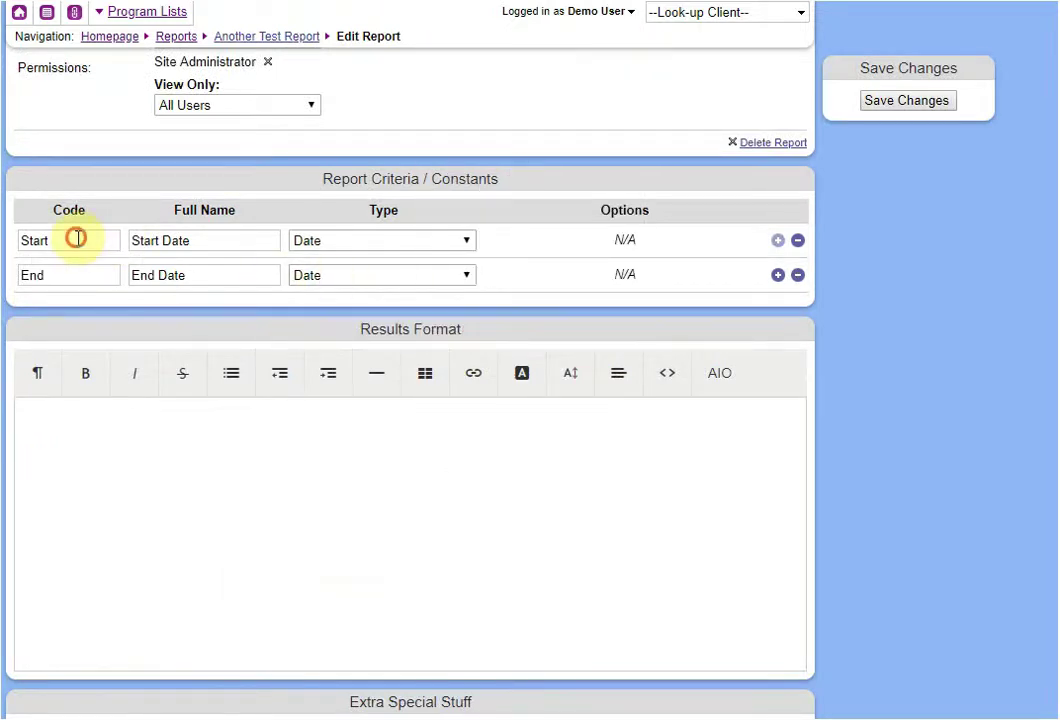
pyautogui.doubleClick(78, 237)
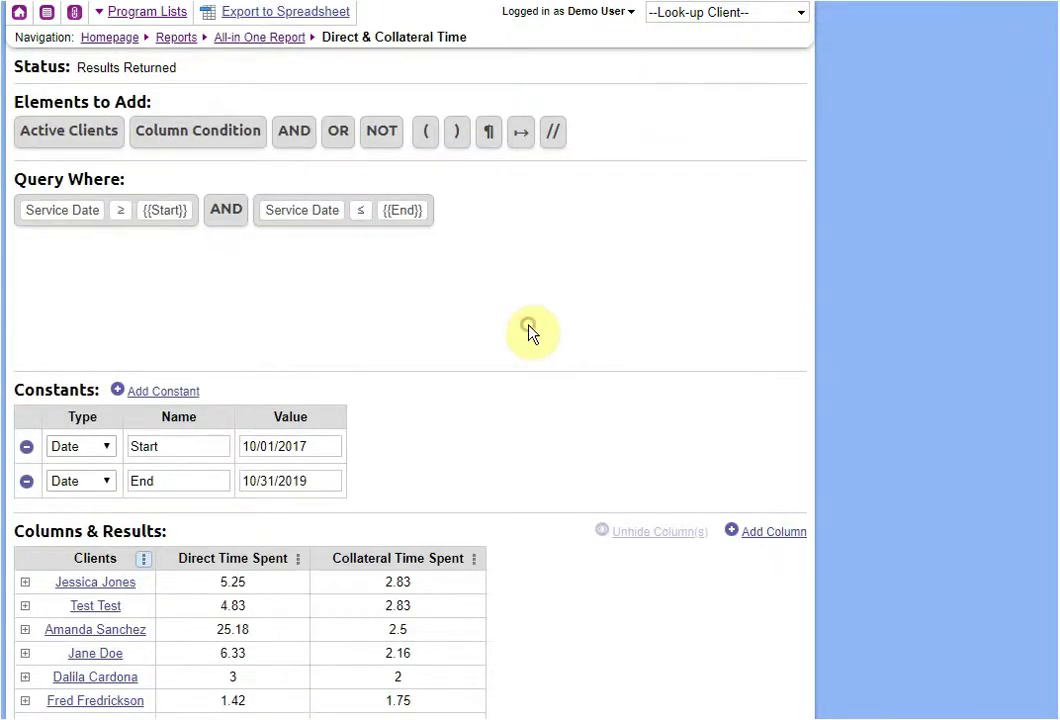
pyautogui.scroll(-1, 531, 330)
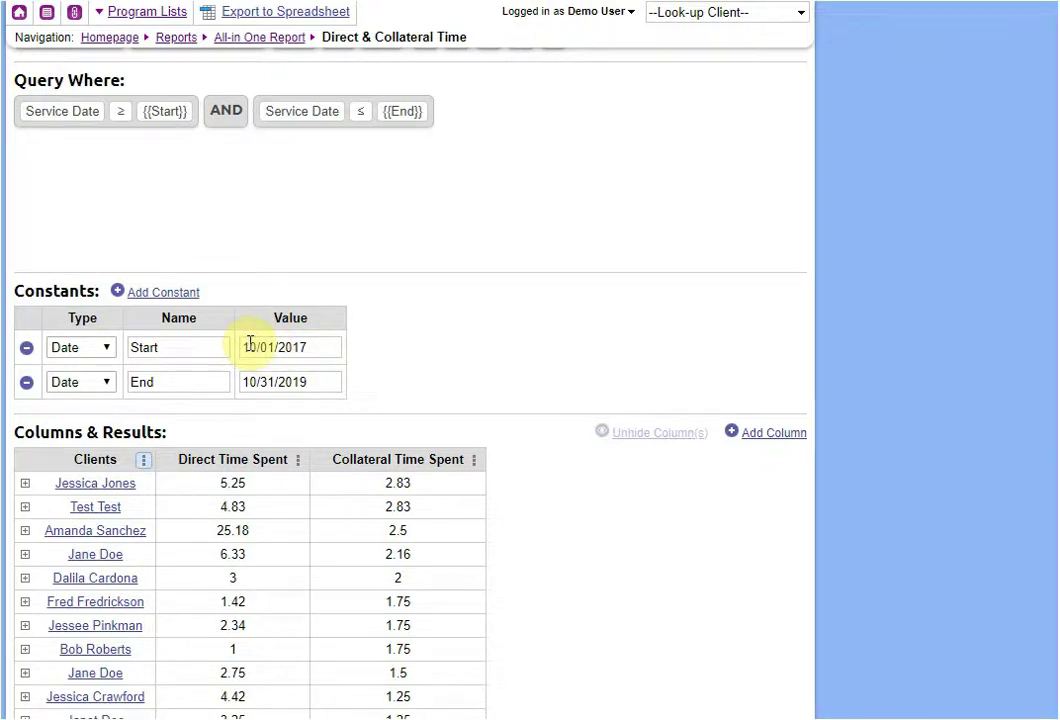
pyautogui.scroll(1, 414, 362)
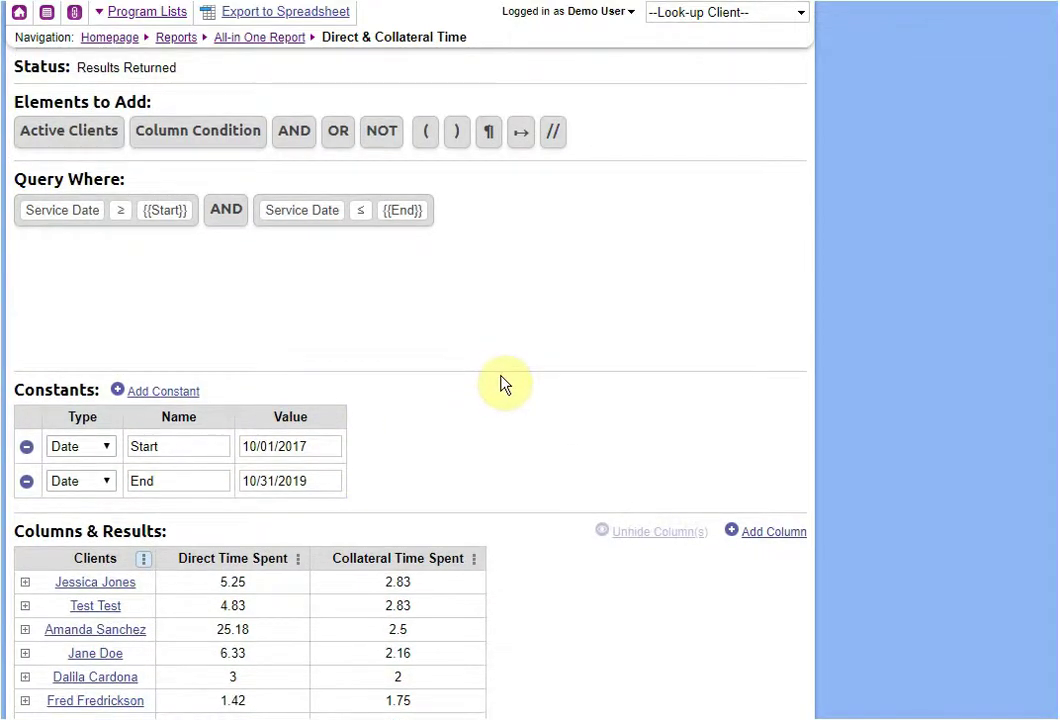
pyautogui.scroll(-2, 503, 385)
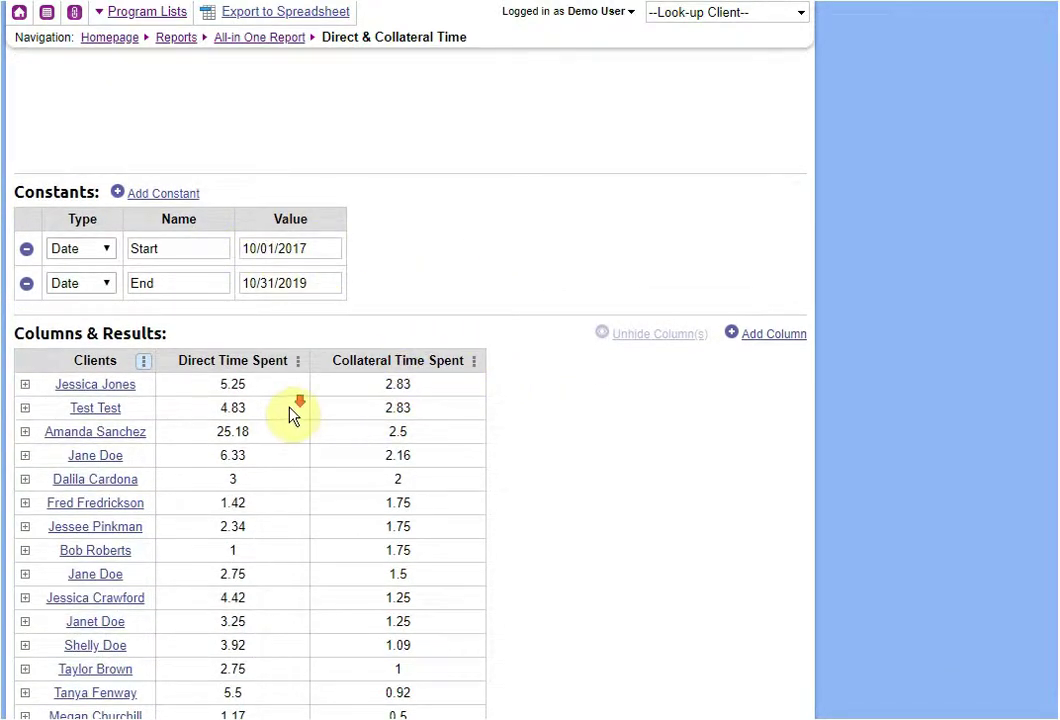
pyautogui.scroll(-1, 291, 414)
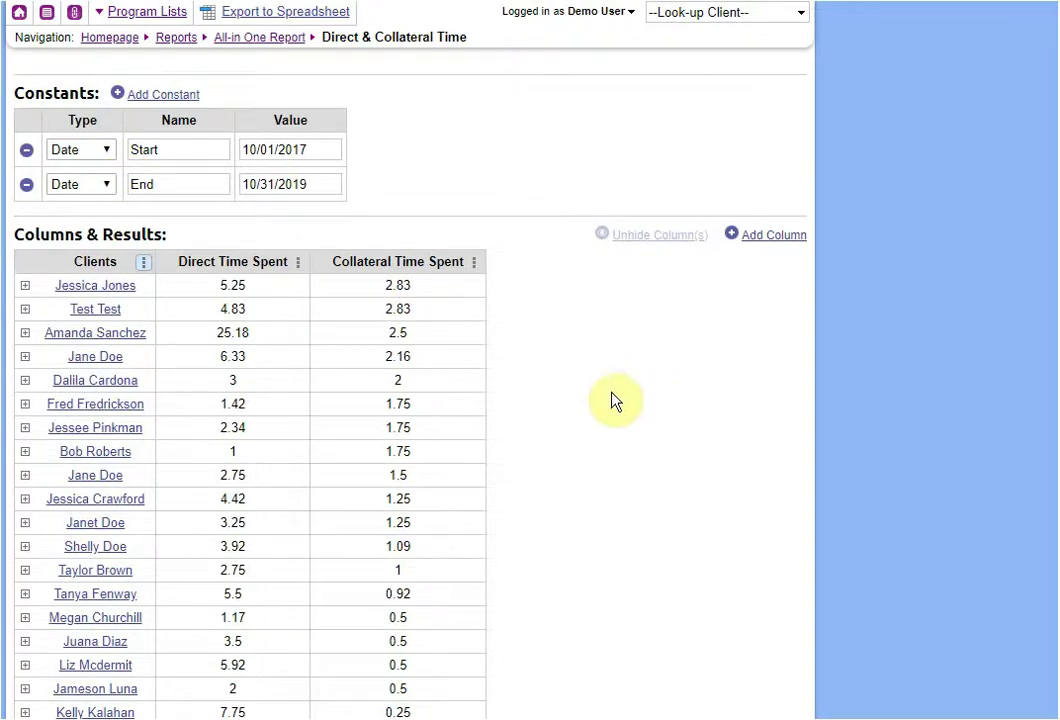
pyautogui.scroll(-1, 608, 396)
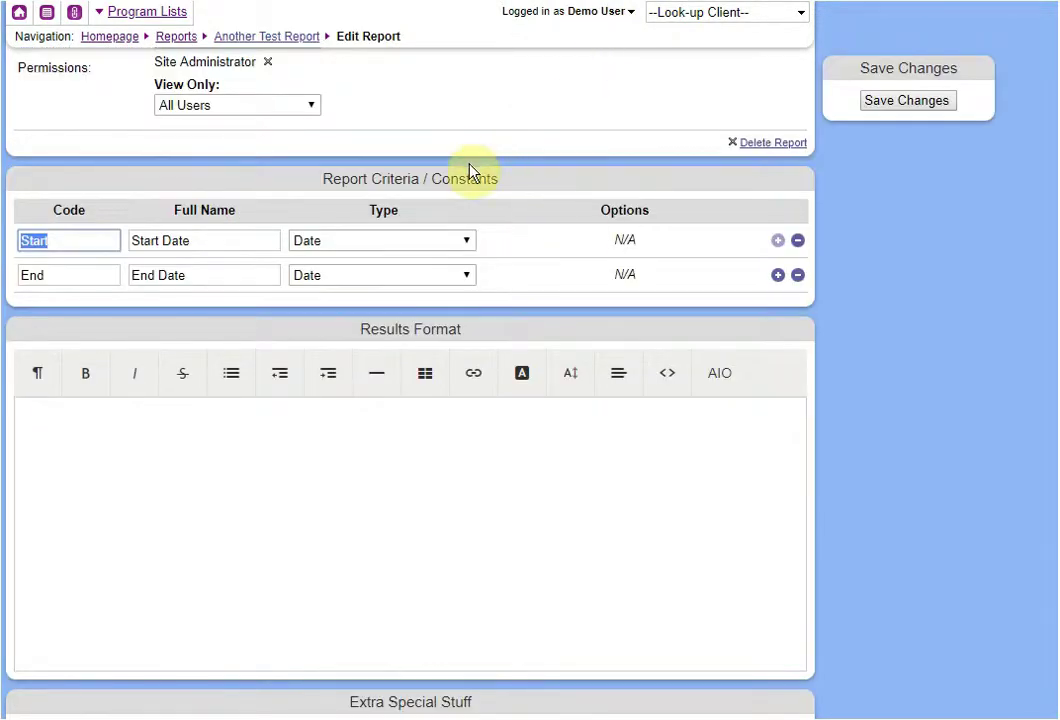
# Step: Open the Reports page in another tab from the new report's edit page, and open the Test Custom Report
pyautogui.scroll(1, 400, 150)
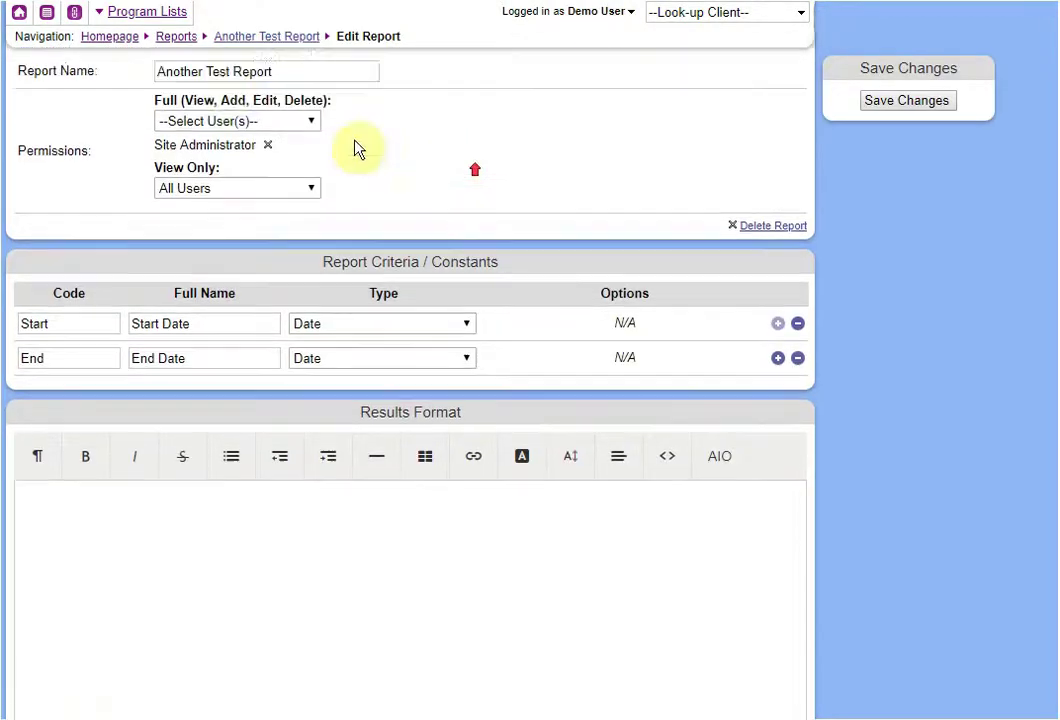
pyautogui.rightClick(181, 38)
pyautogui.click(196, 49)
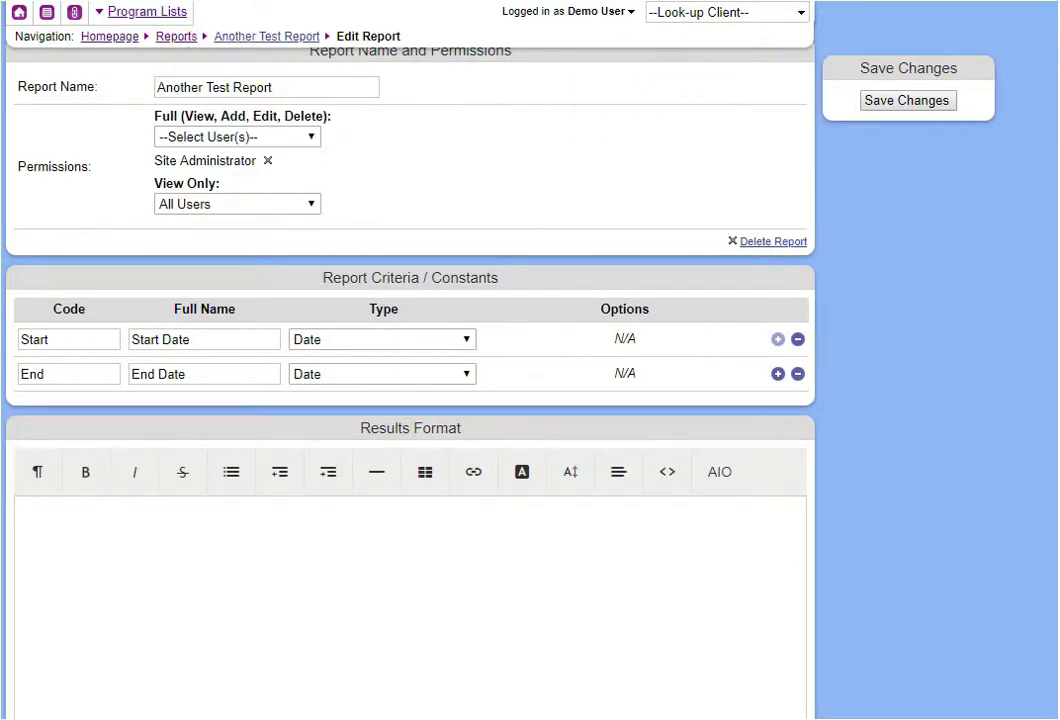
pyautogui.hotkey('ctrl', 'Tab')
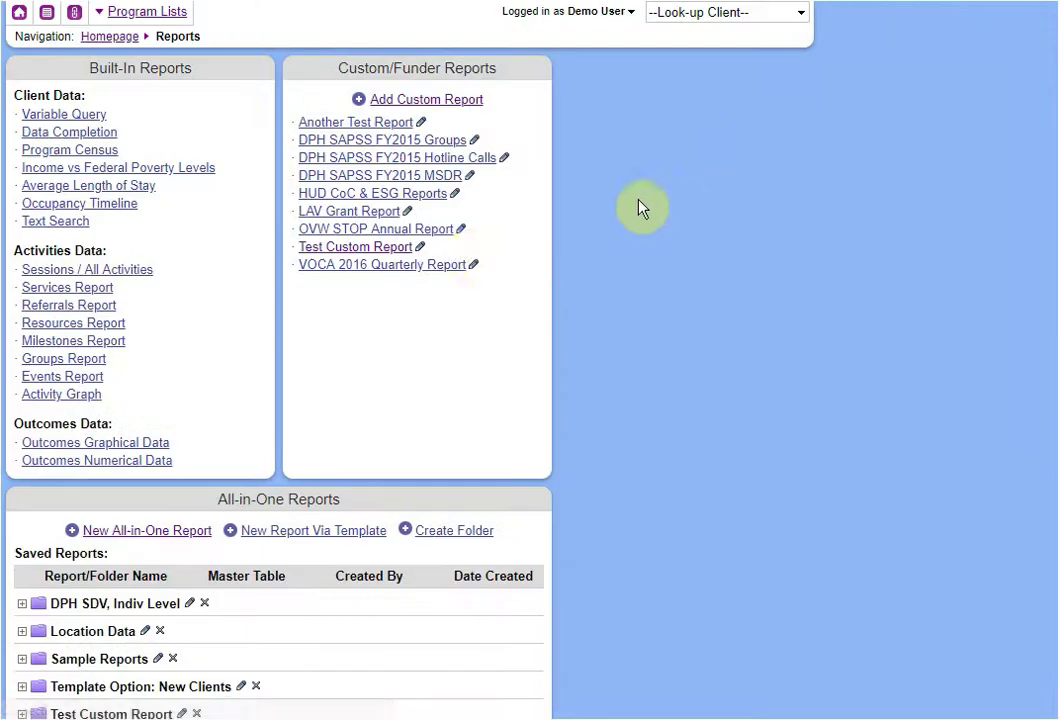
pyautogui.click(333, 257)
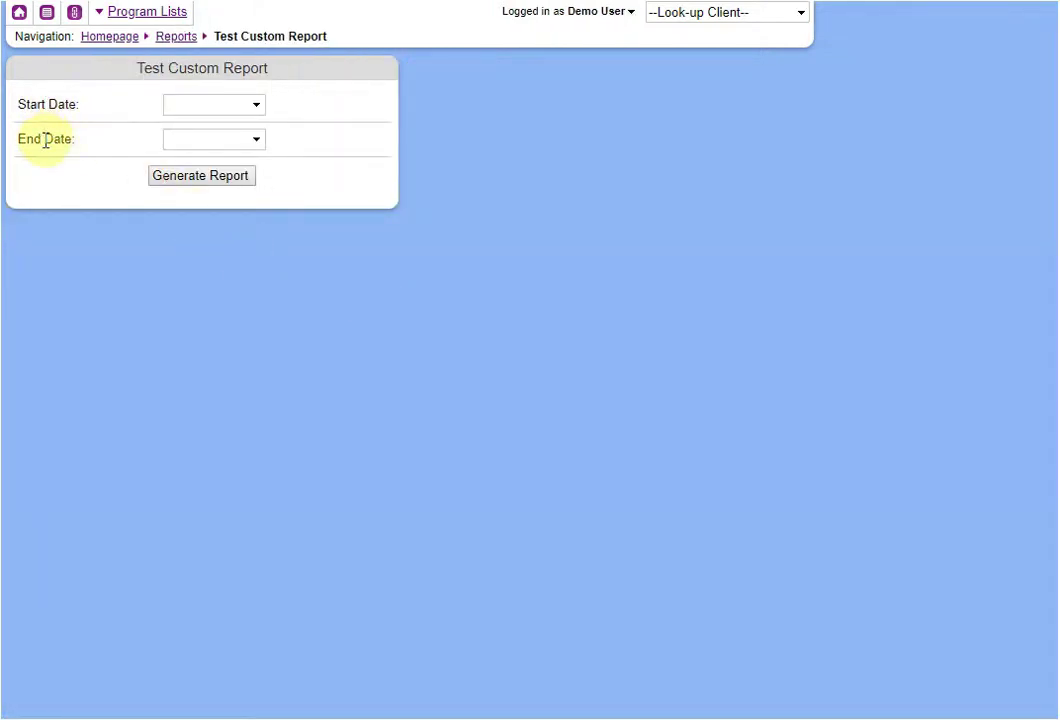
# Step: Generate the Test Custom Report with start date 01/01/2019 and end date 02/22/2019, and check the total count
pyautogui.click(226, 105)
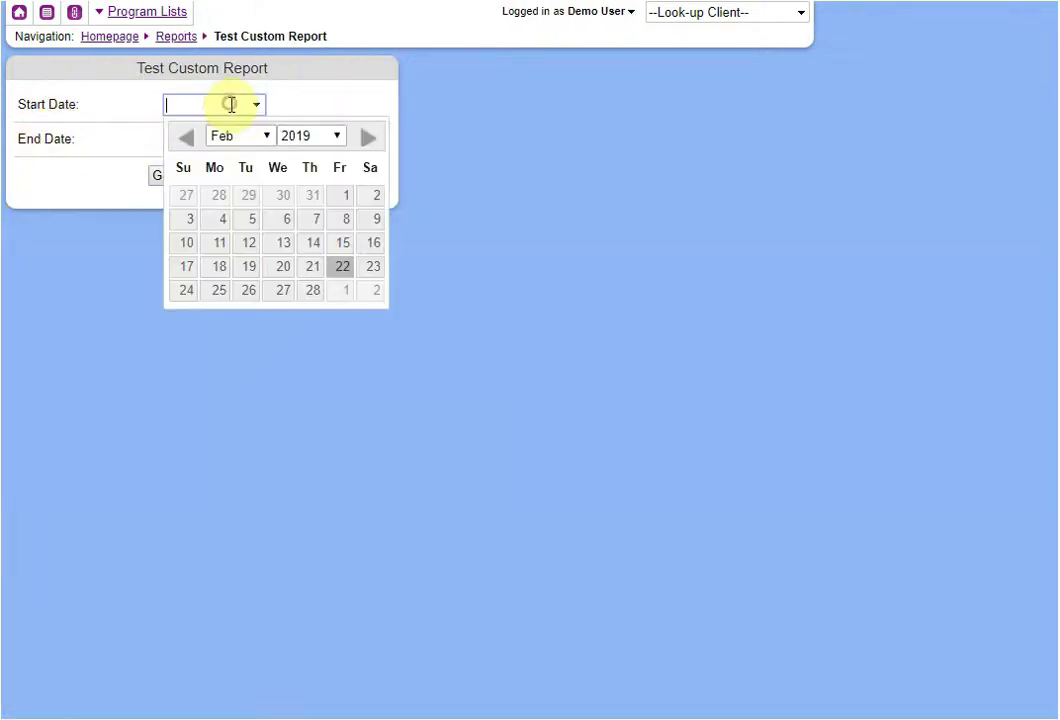
pyautogui.click(338, 195)
pyautogui.click(208, 140)
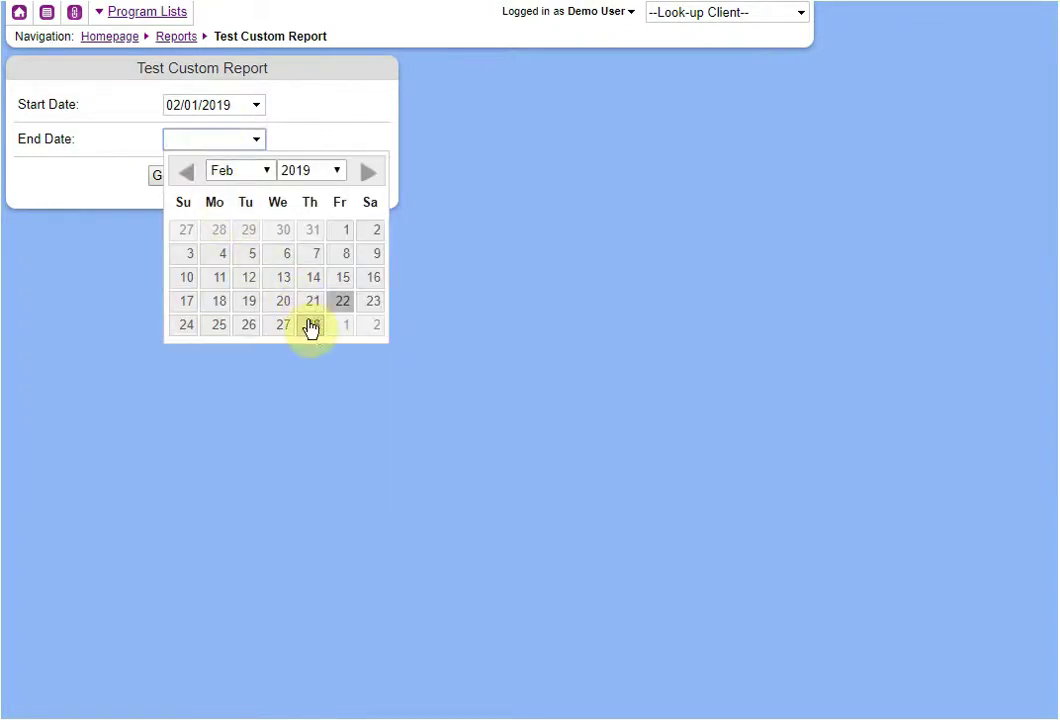
pyautogui.click(208, 104)
pyautogui.click(185, 137)
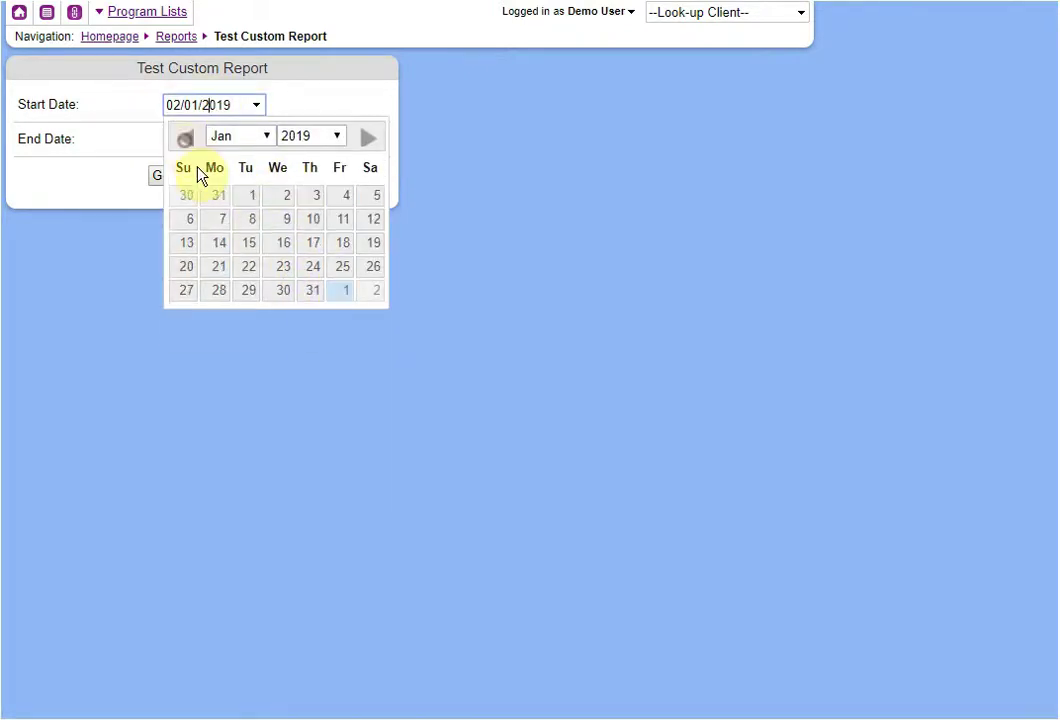
pyautogui.click(245, 195)
pyautogui.click(206, 138)
pyautogui.click(338, 300)
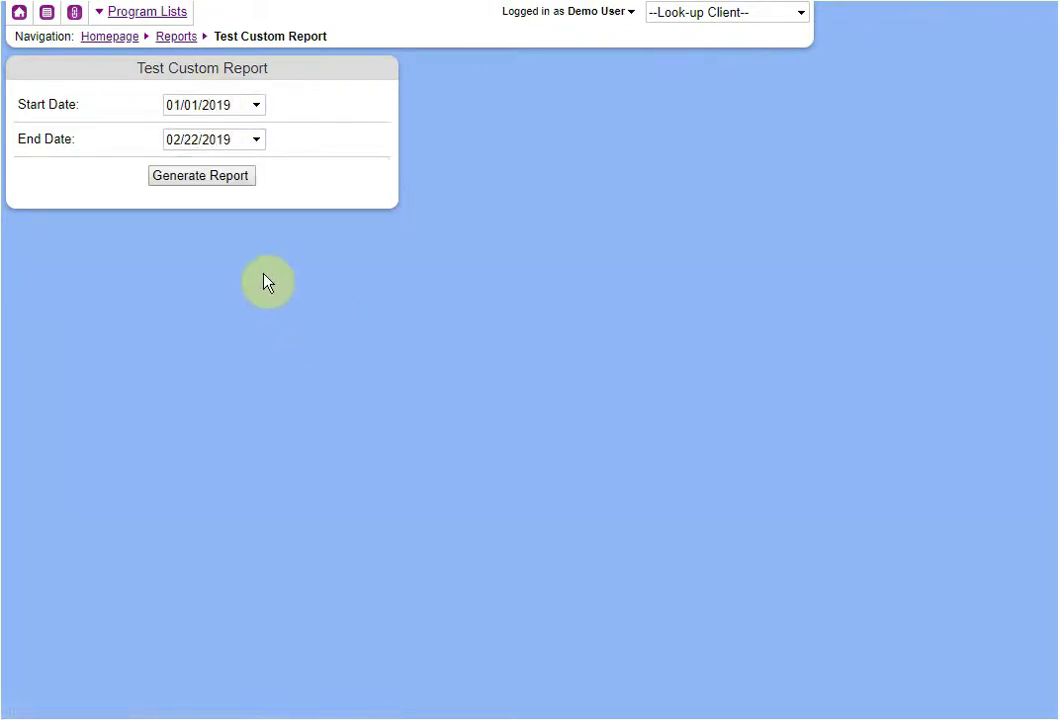
pyautogui.click(200, 177)
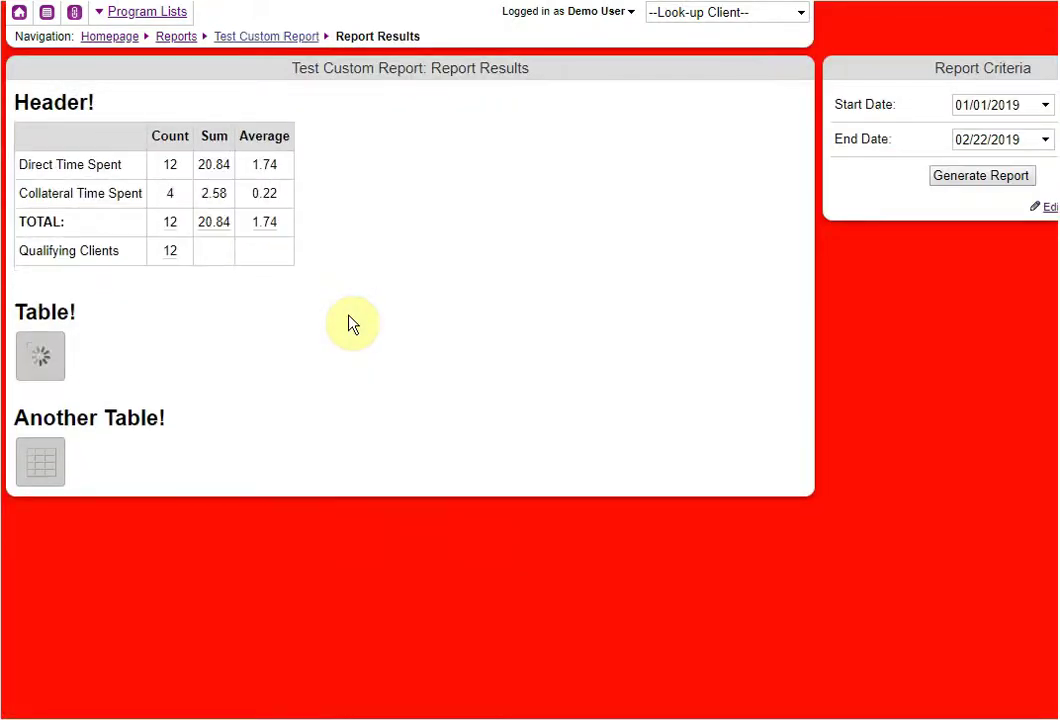
pyautogui.click(170, 228)
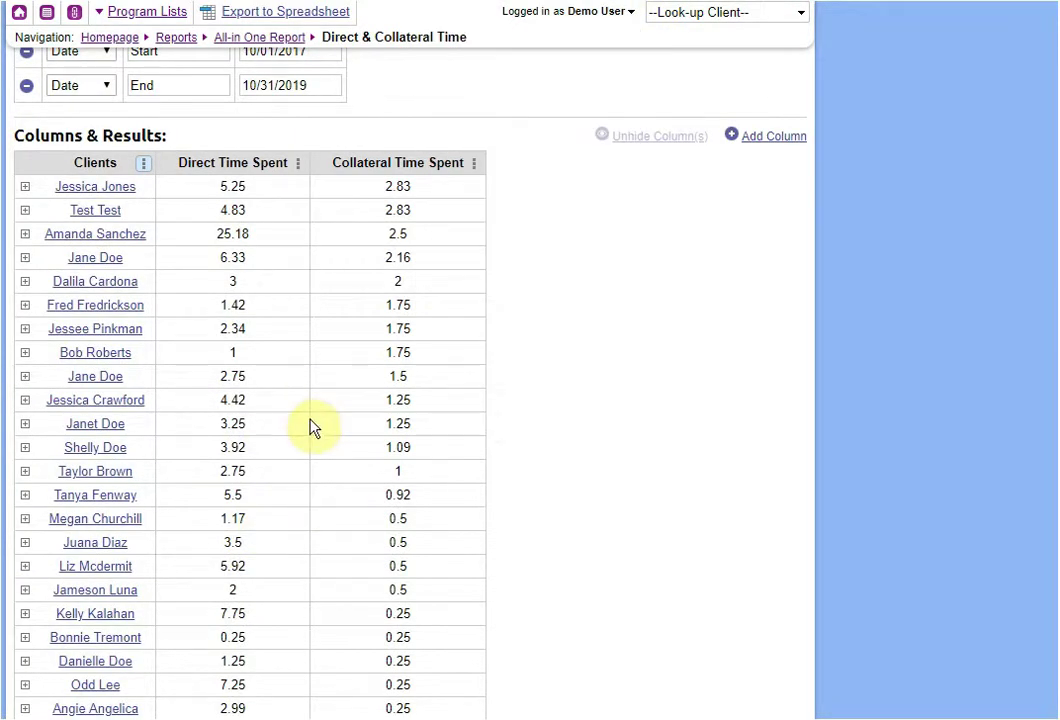
# Step: Review the date constants and service date conditions of the Direct & Collateral Time report
pyautogui.scroll(3, 308, 426)
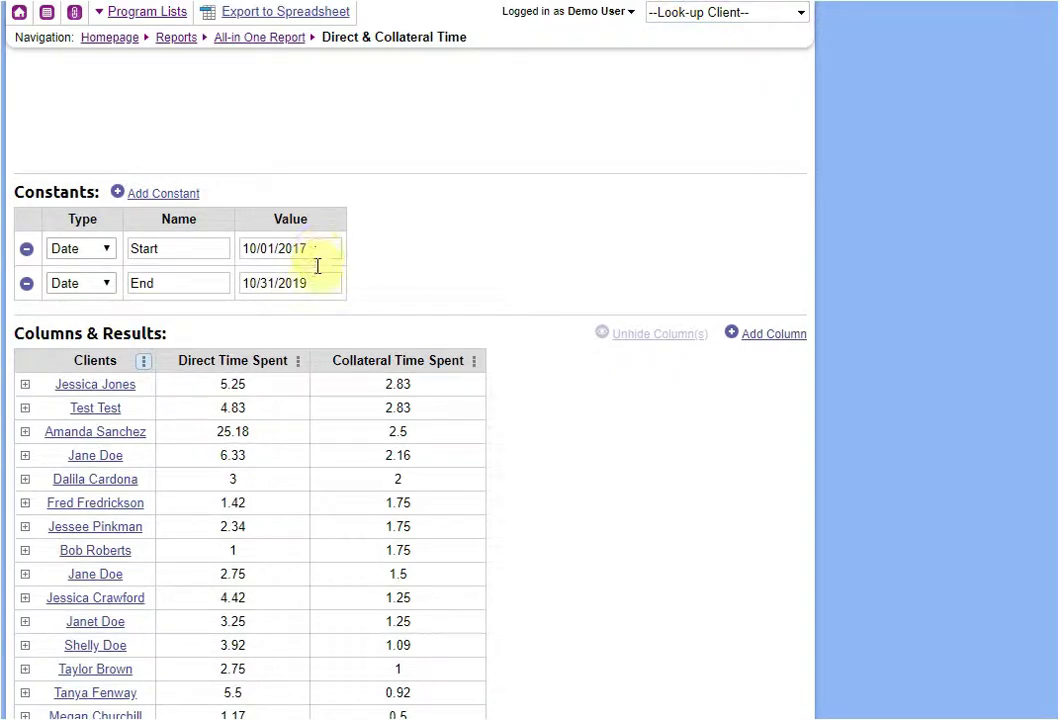
pyautogui.scroll(5, 686, 414)
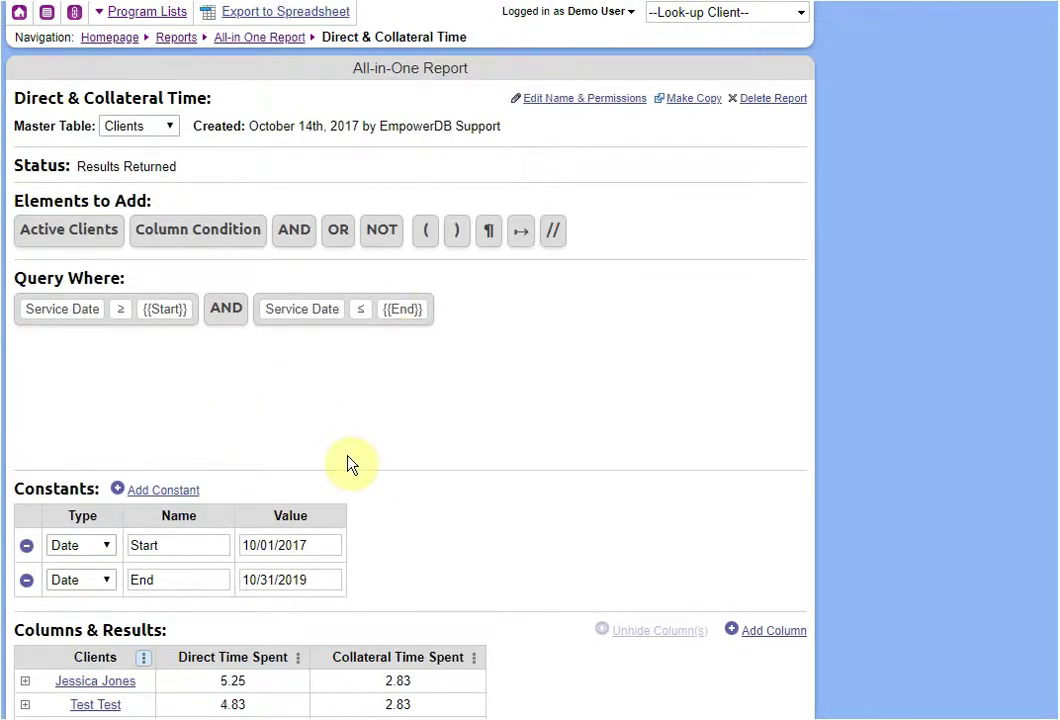
pyautogui.click(600, 11)
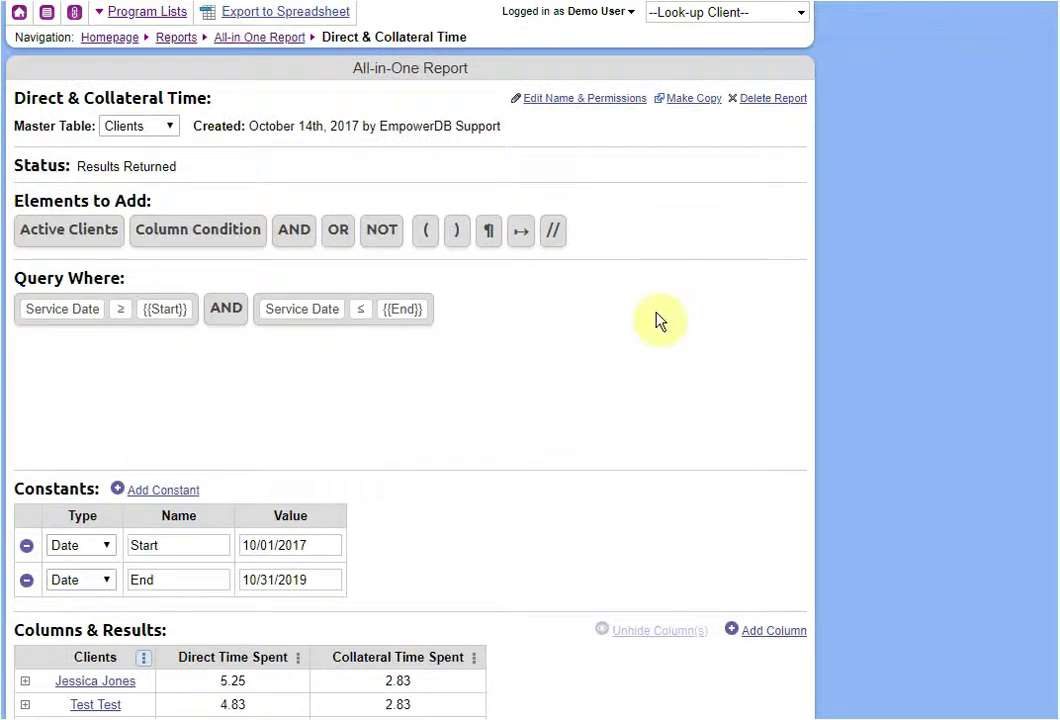
pyautogui.scroll(-1, 319, 421)
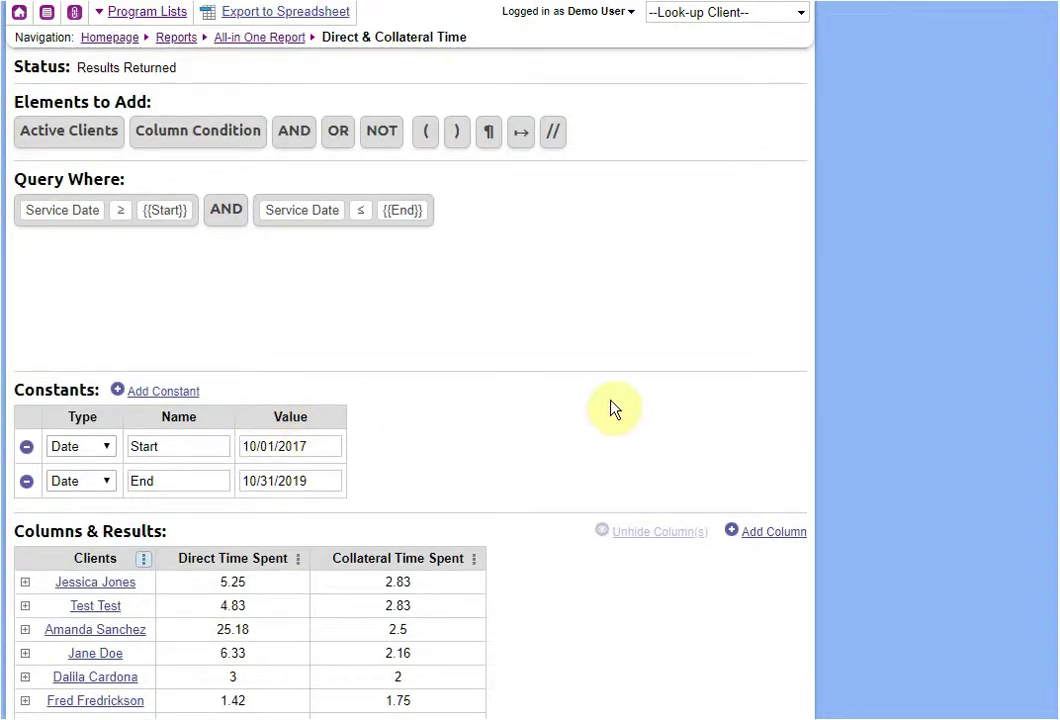
# Step: Add a column condition on Current Location from the linkable Latest Locations report, joined with AND after the End date condition
pyautogui.scroll(1, 590, 362)
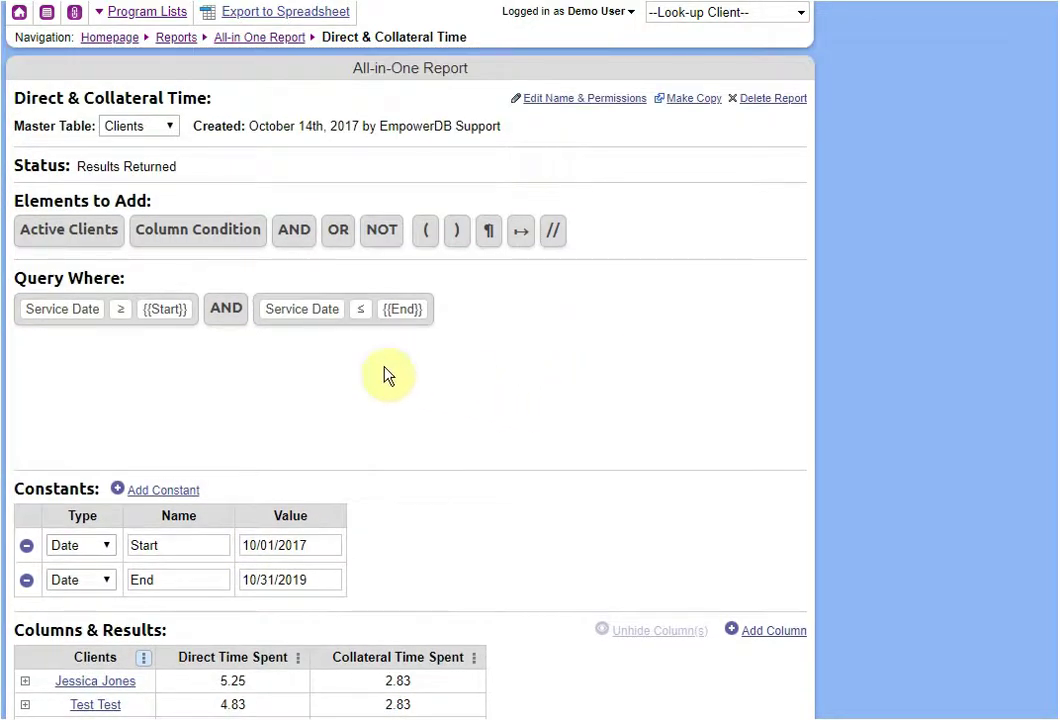
pyautogui.moveTo(194, 244); pyautogui.dragTo(551, 350)
pyautogui.click(539, 320)
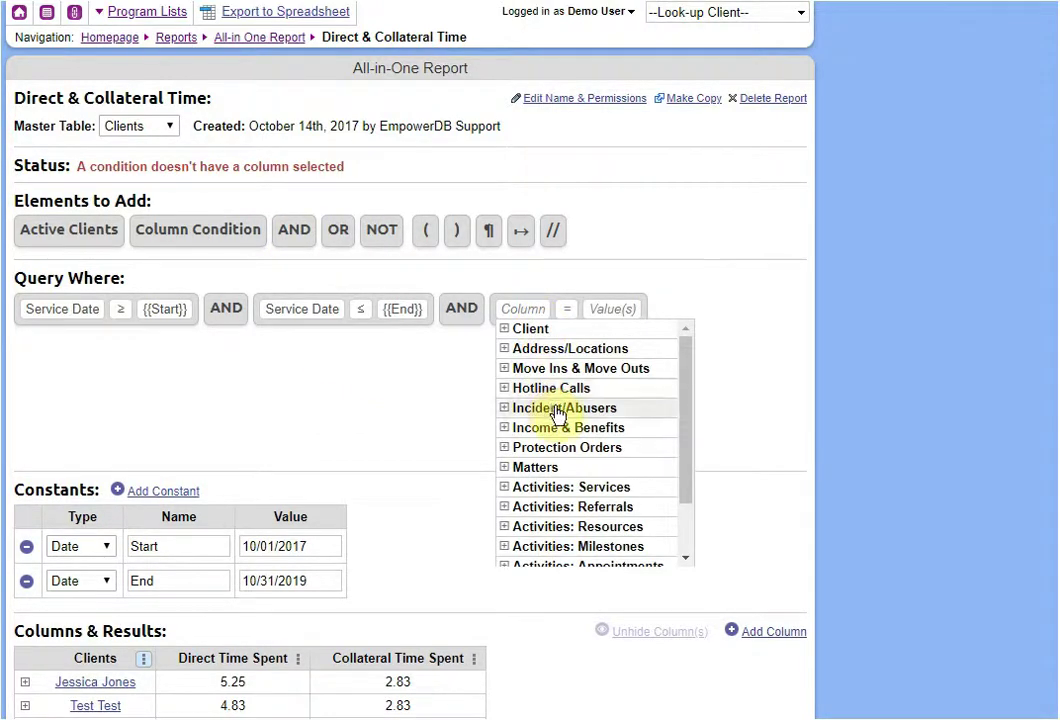
pyautogui.scroll(-2, 551, 409)
pyautogui.click(568, 556)
pyautogui.scroll(-3, 577, 549)
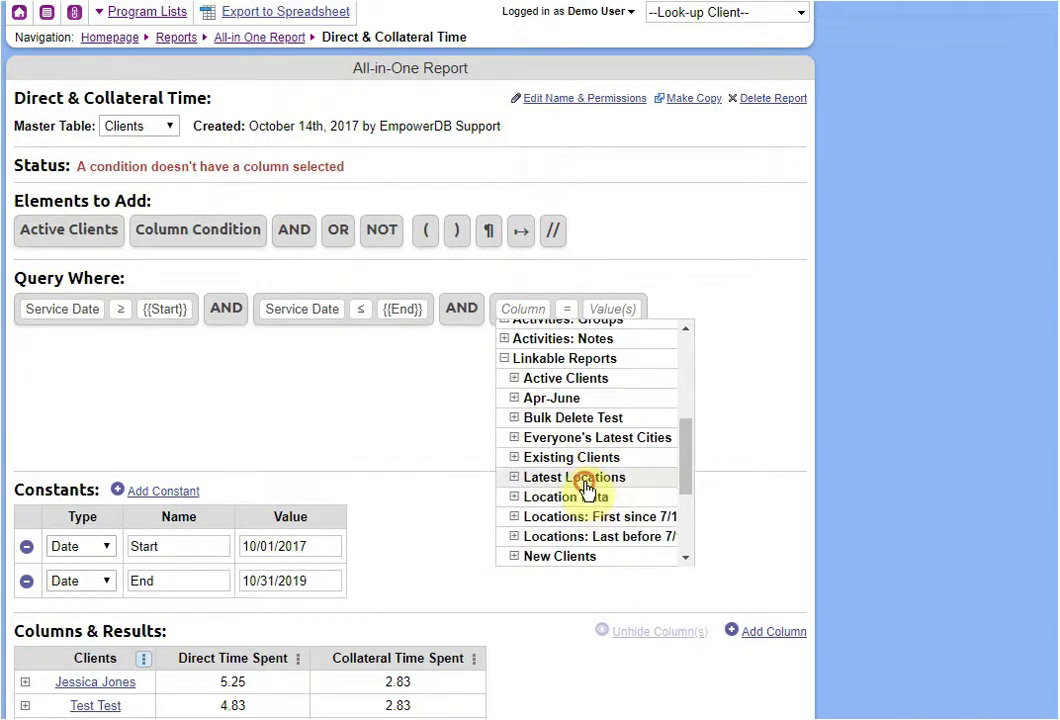
pyautogui.click(595, 478)
pyautogui.scroll(-3, 599, 473)
pyautogui.click(596, 440)
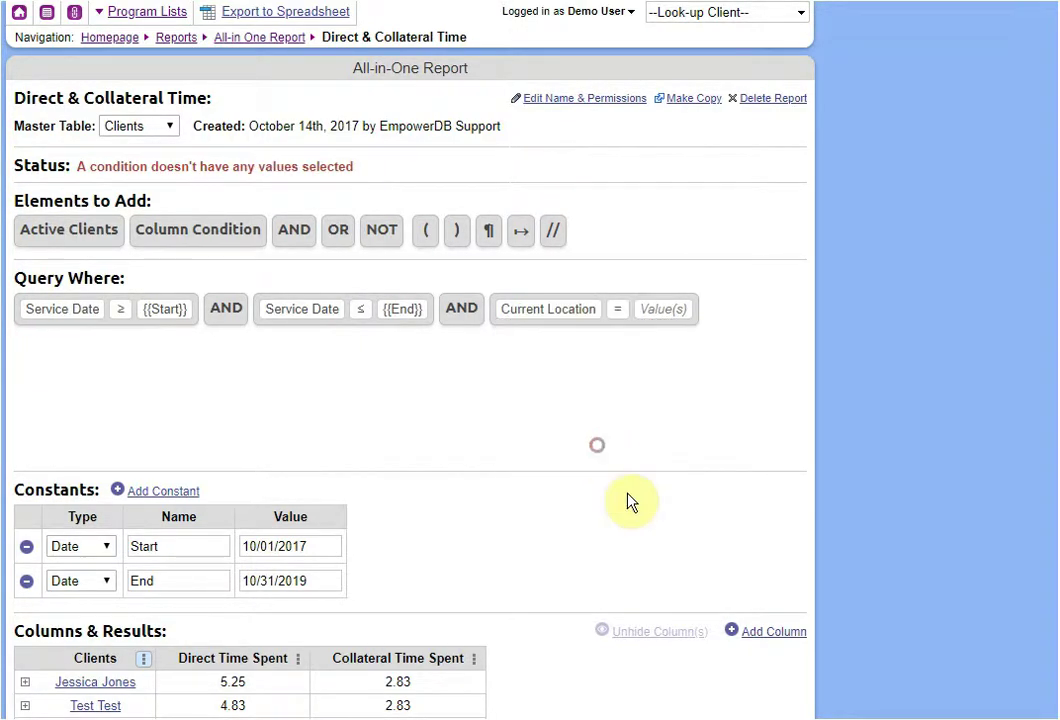
# Step: Examine the value choices offered for the Current Location condition, leaving its value unset
pyautogui.click(655, 314)
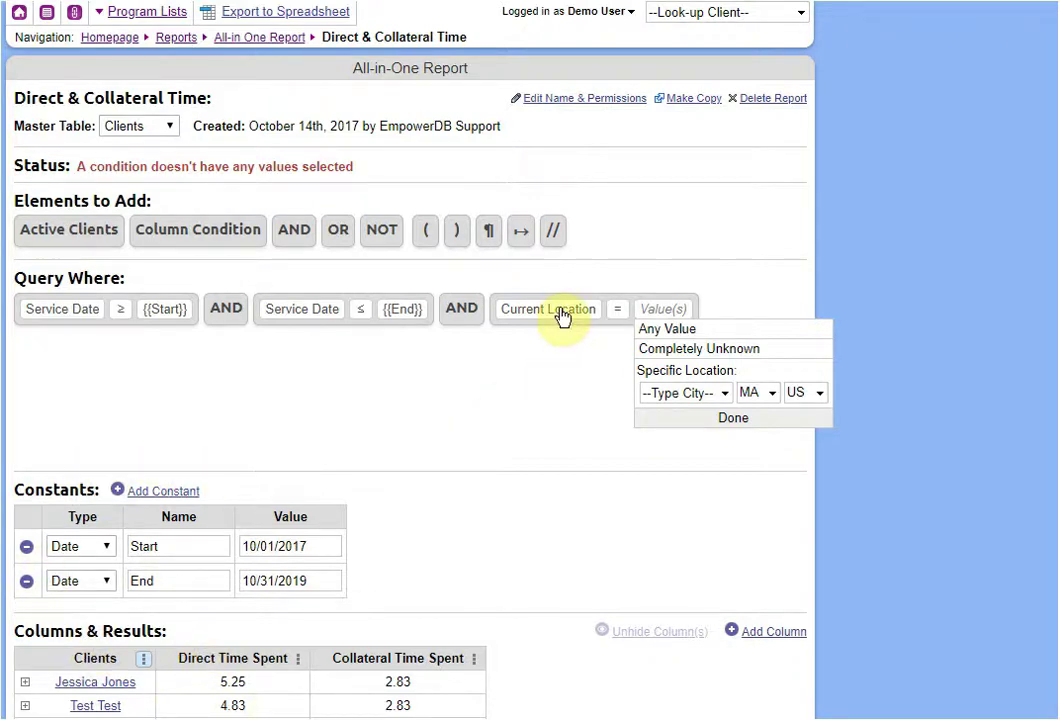
pyautogui.click(576, 376)
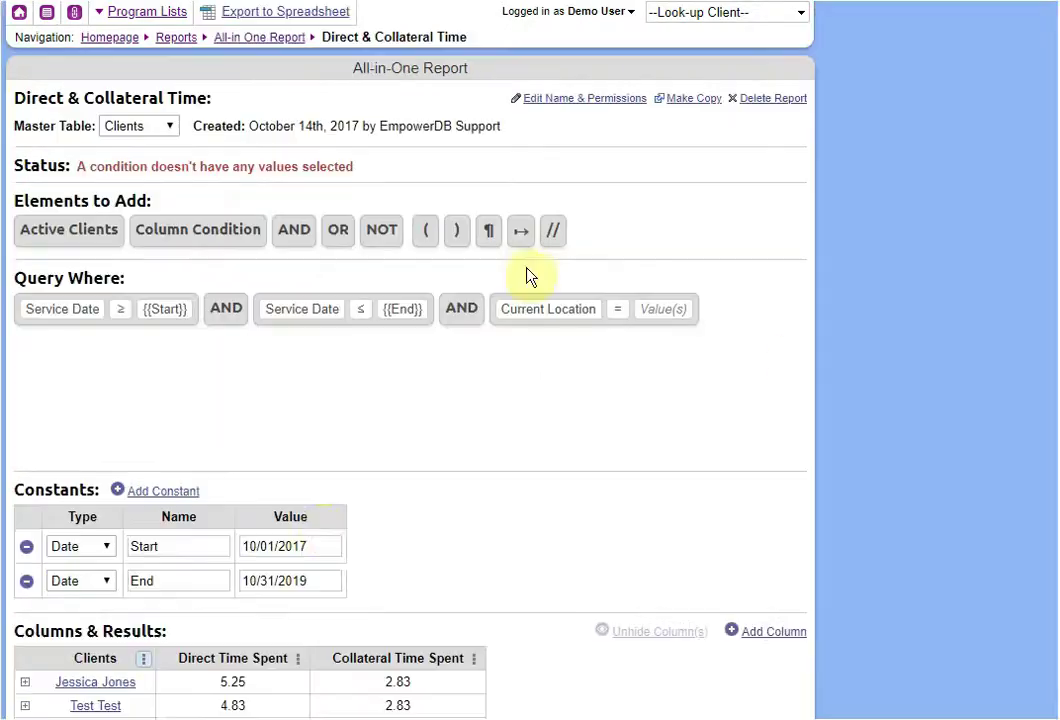
pyautogui.click(590, 310)
pyautogui.click(470, 310)
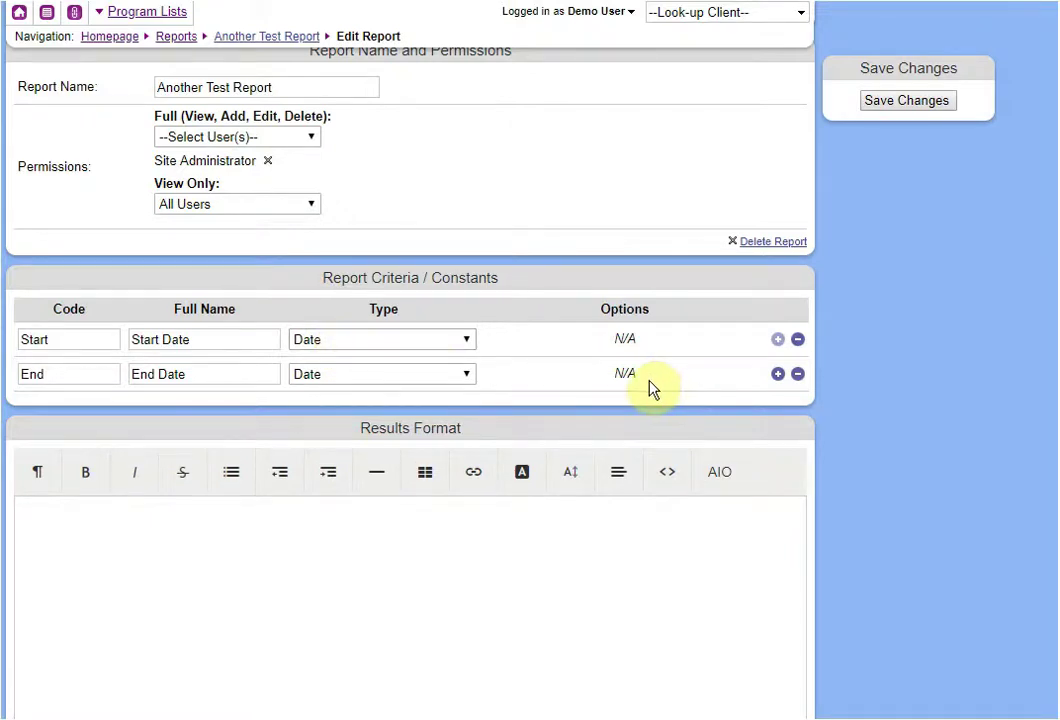
# Step: Add a third criterion row to Another Test Report with both full name and code set to Gender
pyautogui.click(778, 375)
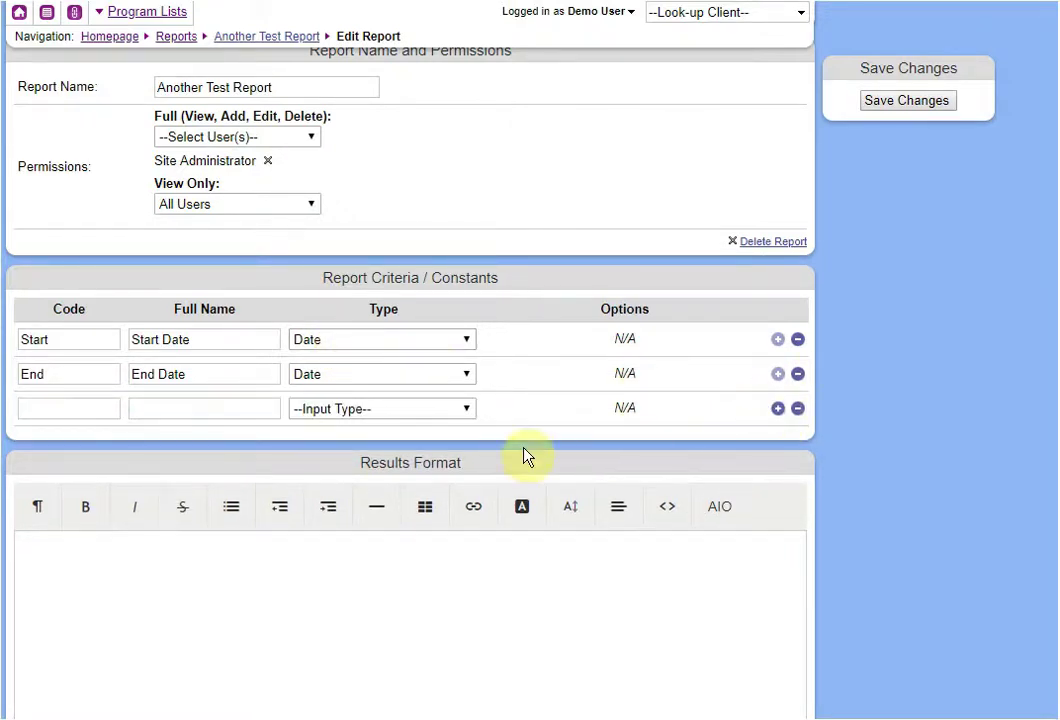
pyautogui.click(52, 408)
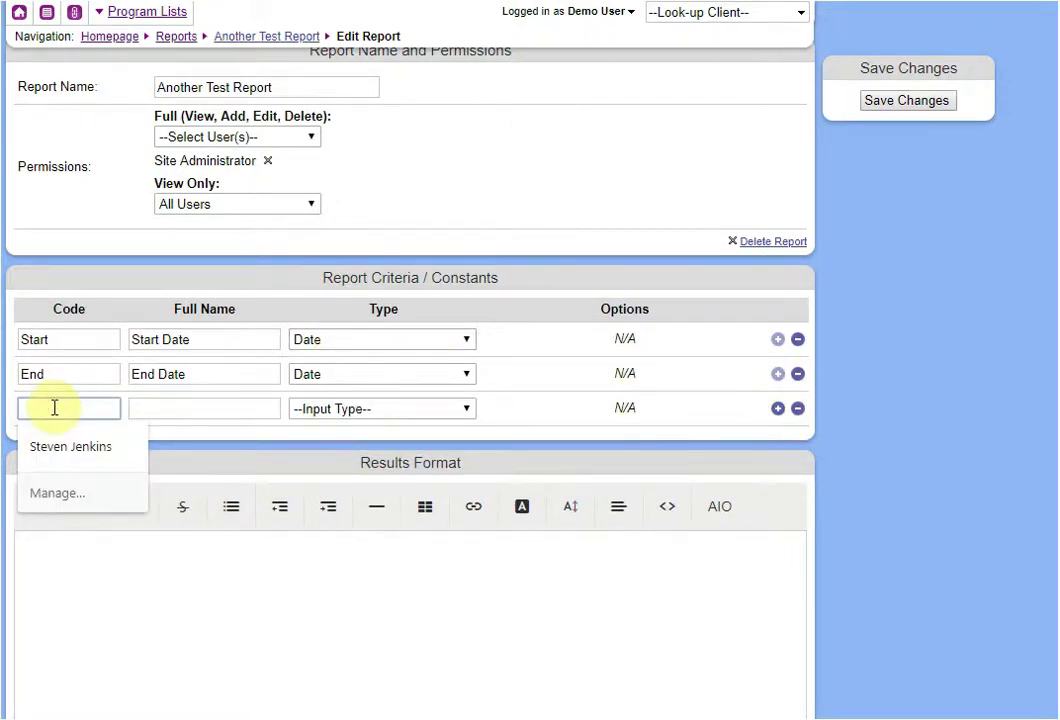
pyautogui.click(204, 407)
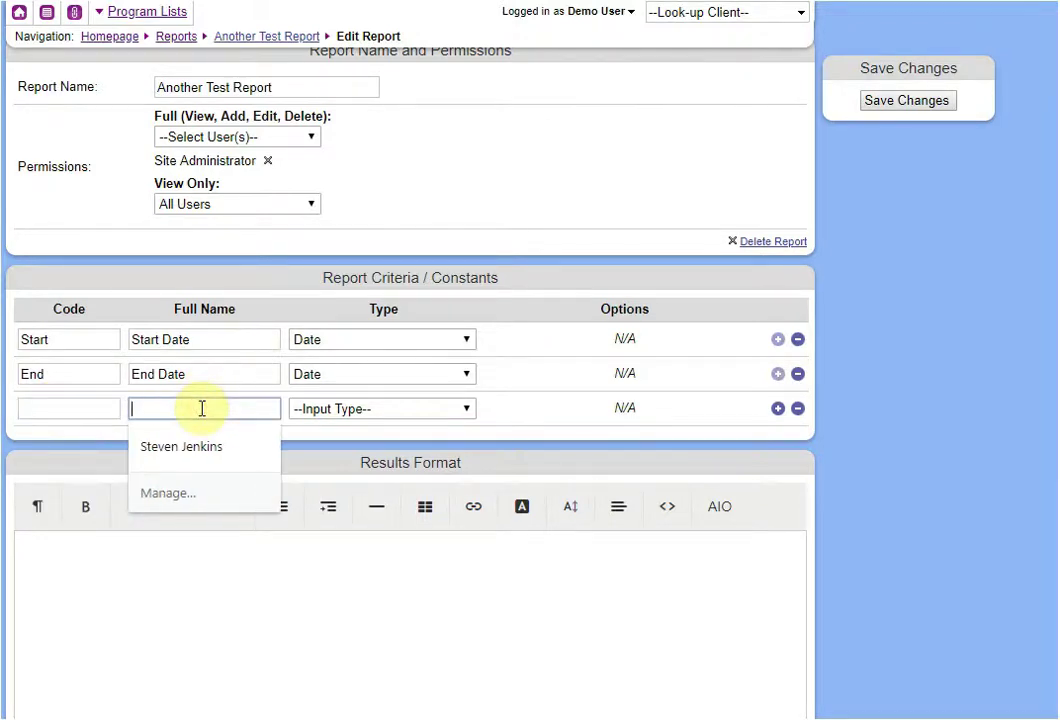
pyautogui.write('GEnd')
pyautogui.press('BackSpace')
pyautogui.press('BackSpace')
pyautogui.press('BackSpace')
pyautogui.write('ender')
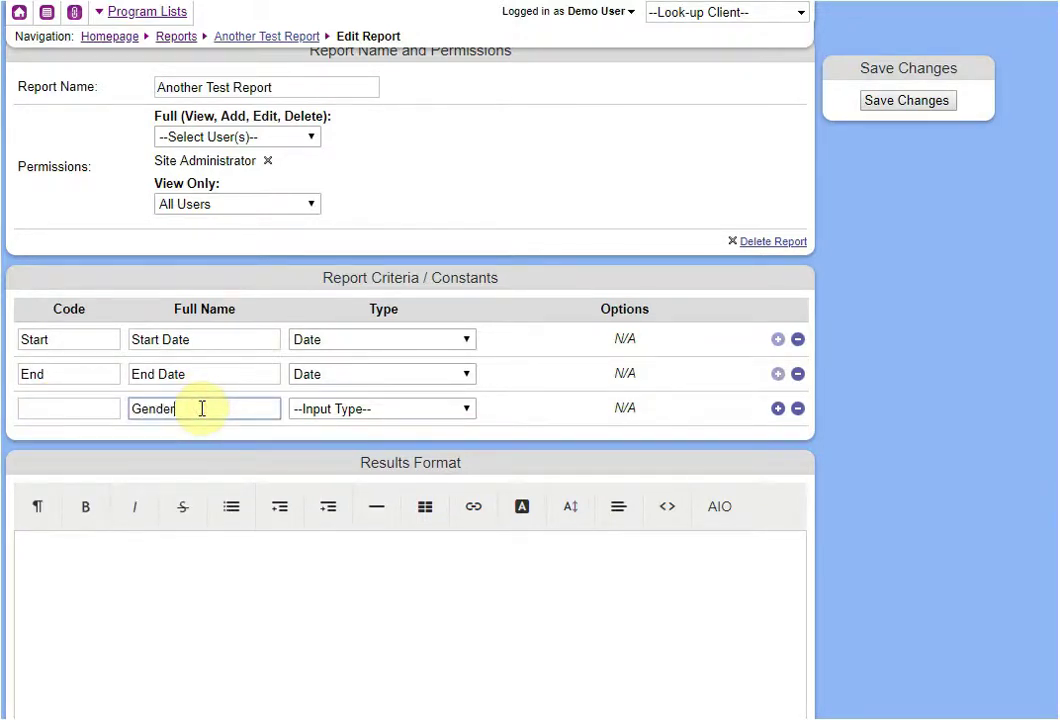
pyautogui.click(93, 402)
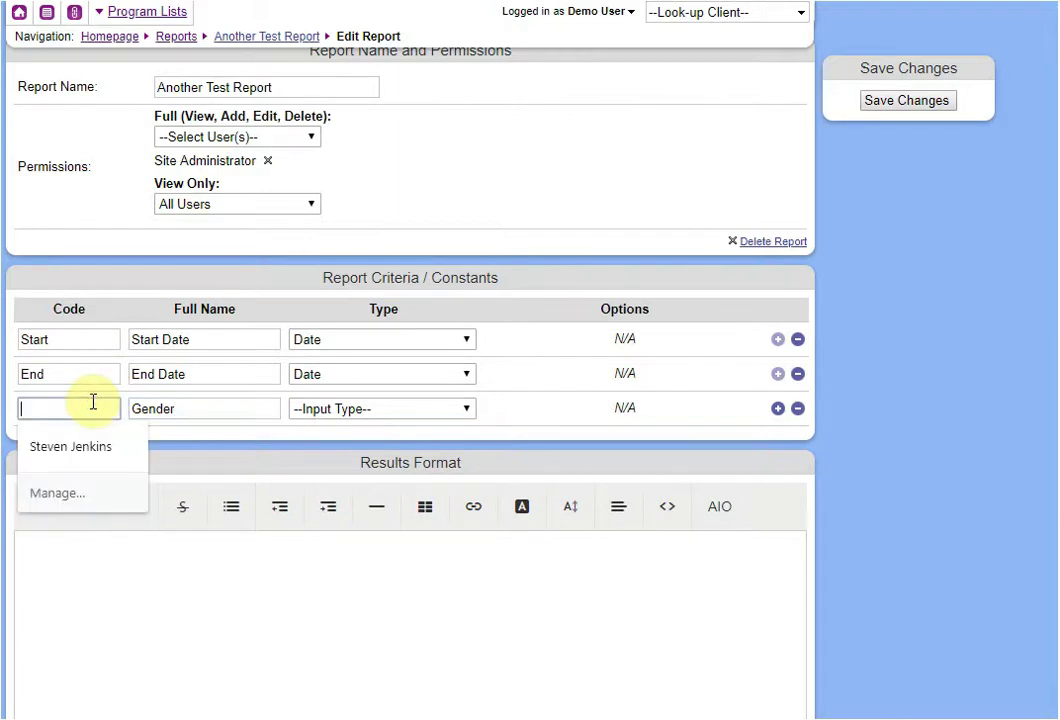
pyautogui.write('Gender')
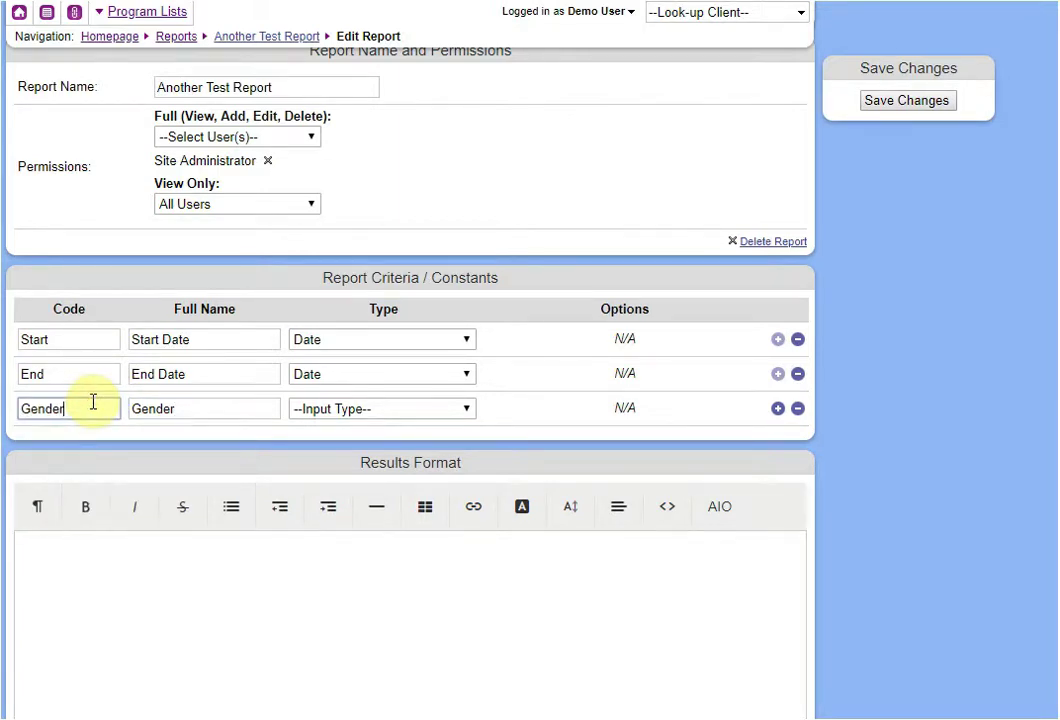
# Step: Try the third criterion as a Single Client Input, with both its full name and code set to Client
pyautogui.click(355, 410)
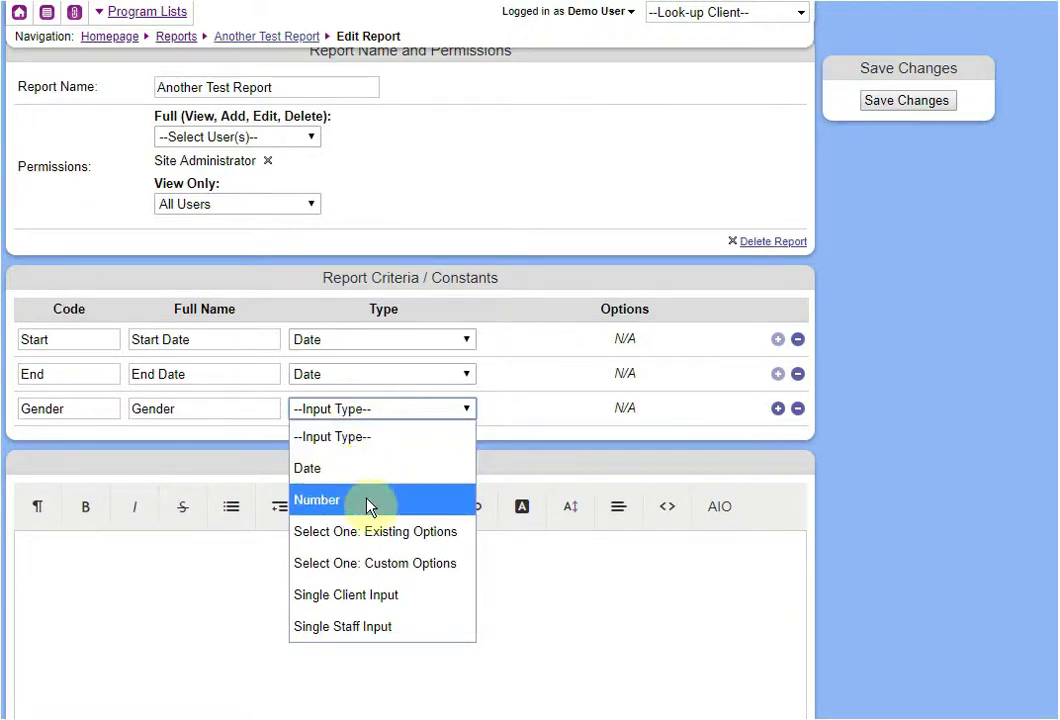
pyautogui.click(400, 598)
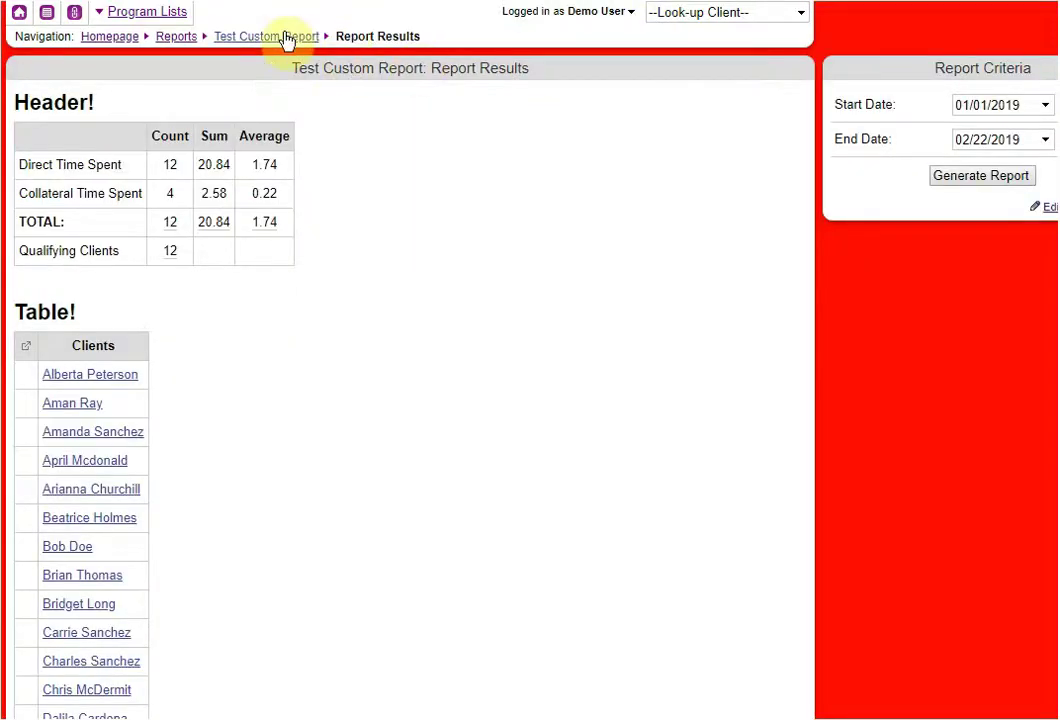
pyautogui.click(284, 35)
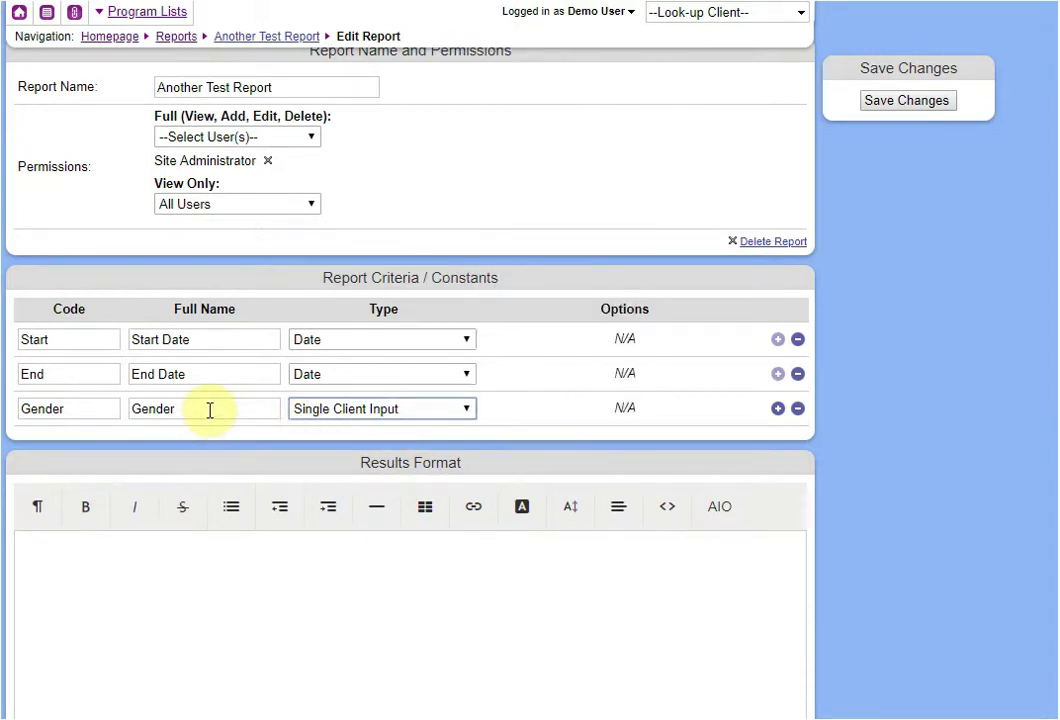
pyautogui.moveTo(208, 409); pyautogui.dragTo(123, 416)
pyautogui.write('Client')
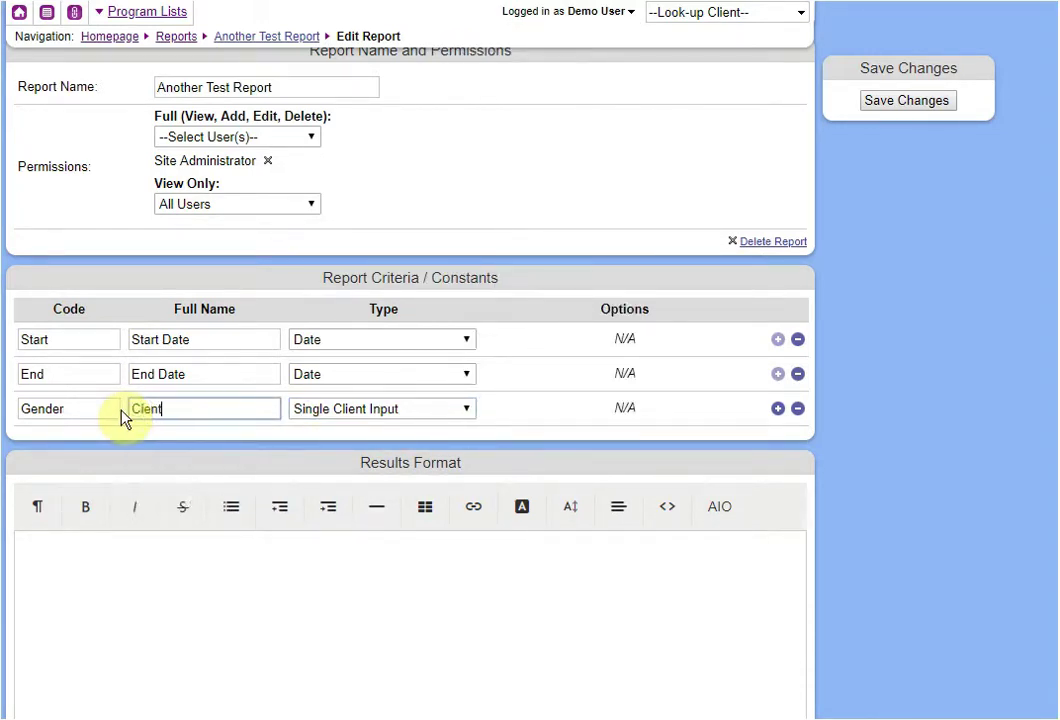
pyautogui.press('BackSpace')
pyautogui.press('BackSpace')
pyautogui.press('BackSpace')
pyautogui.press('BackSpace')
pyautogui.write('ient')
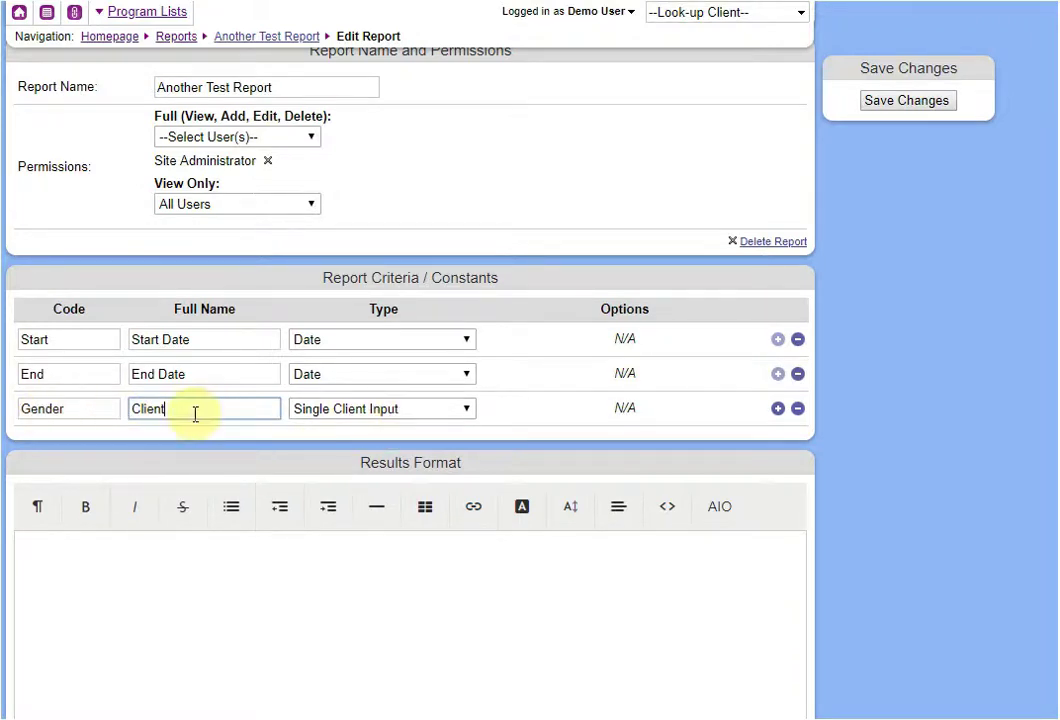
pyautogui.moveTo(194, 414); pyautogui.dragTo(78, 407)
pyautogui.write('Client')
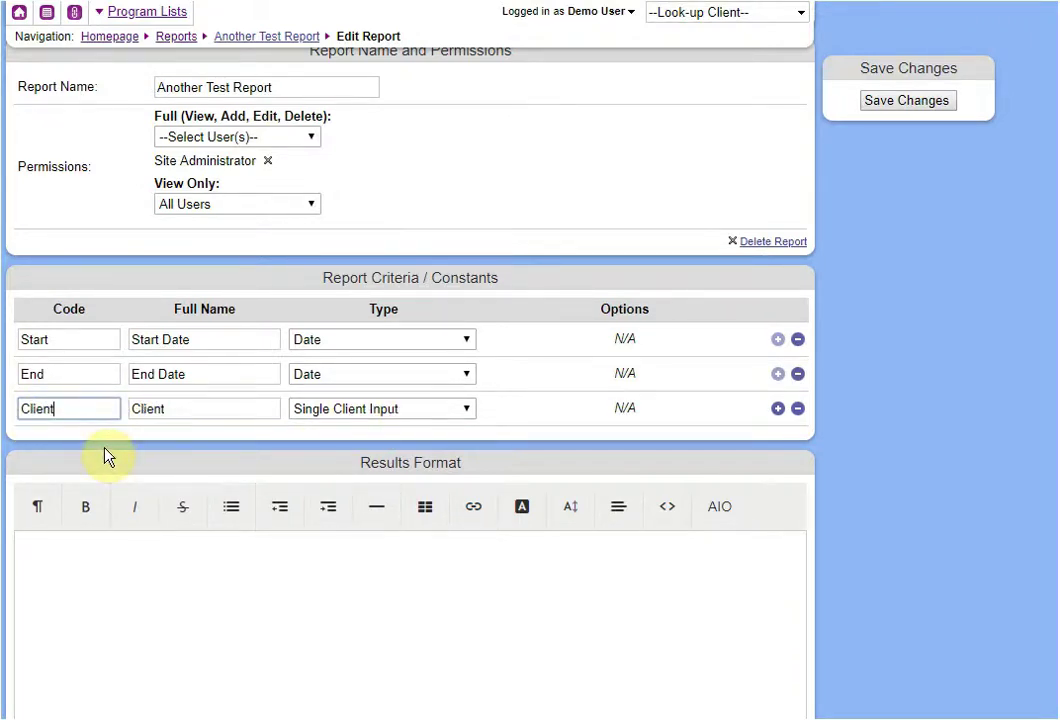
pyautogui.click(110, 457)
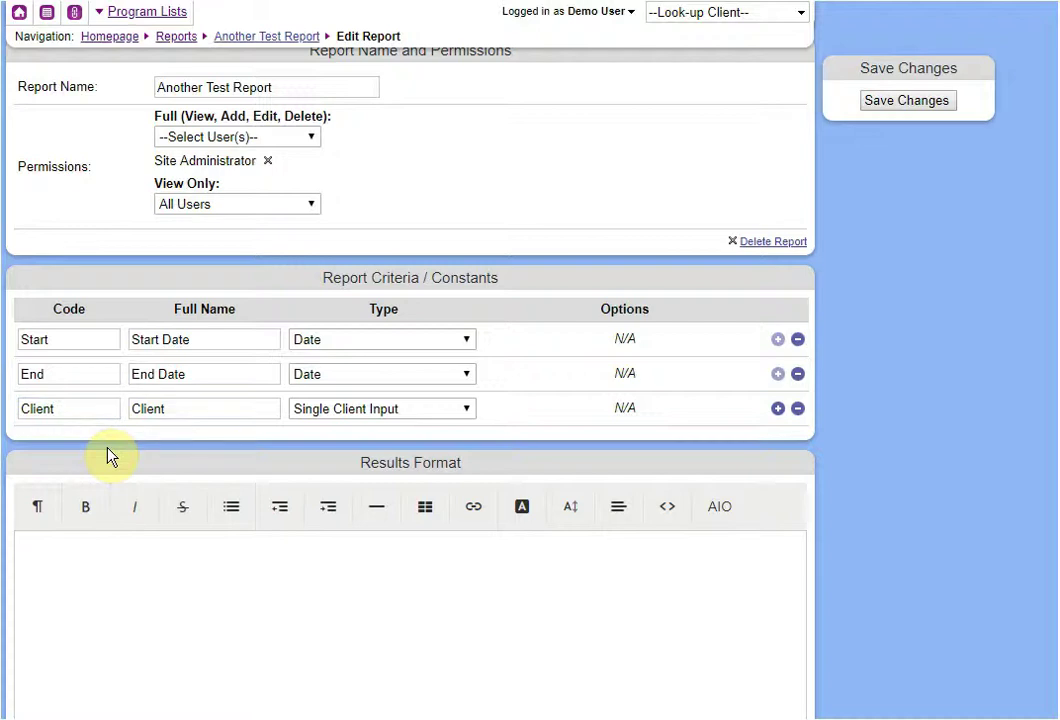
pyautogui.doubleClick(40, 409)
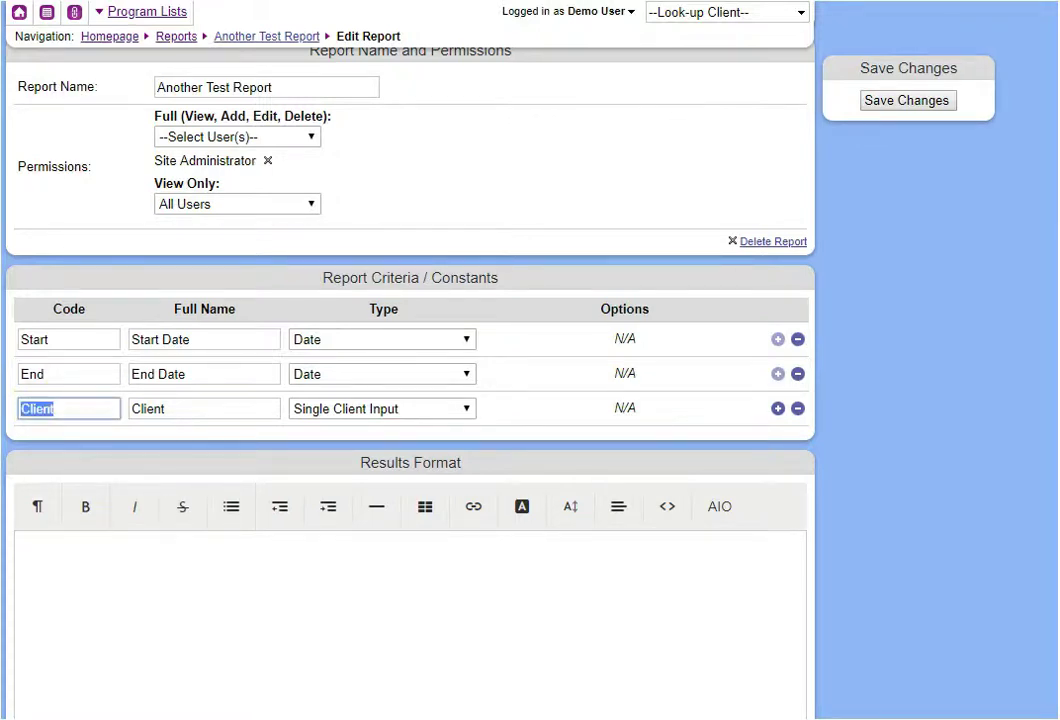
# Step: Try the third criterion as a Single Staff Input, then as a Number with full name and code Age
pyautogui.click(442, 417)
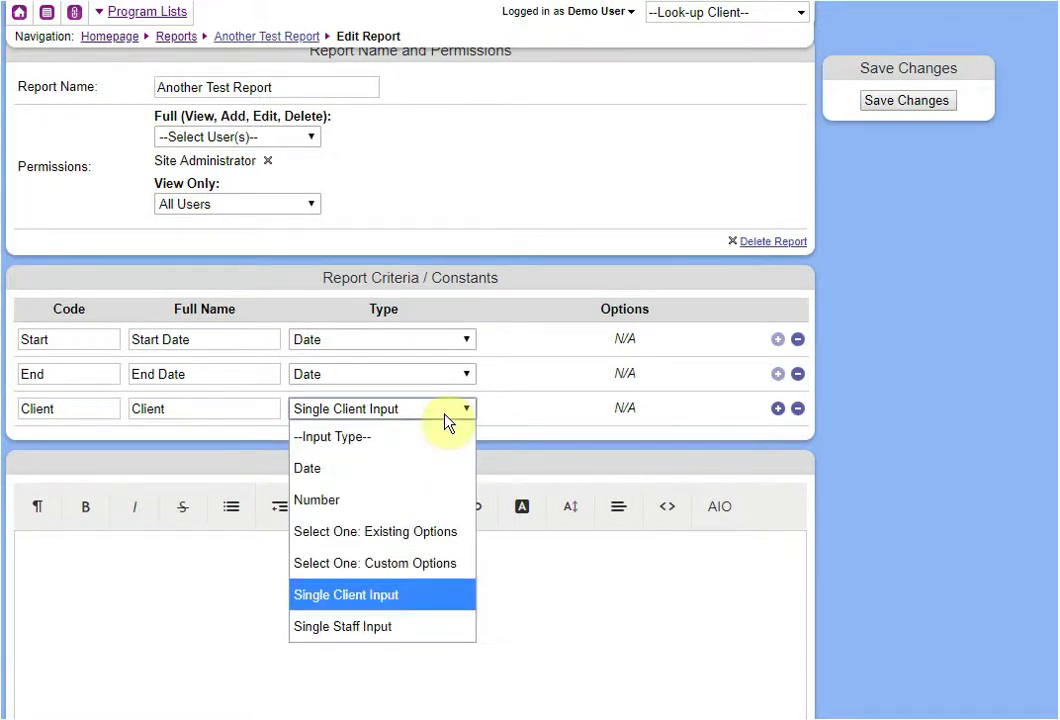
pyautogui.click(375, 627)
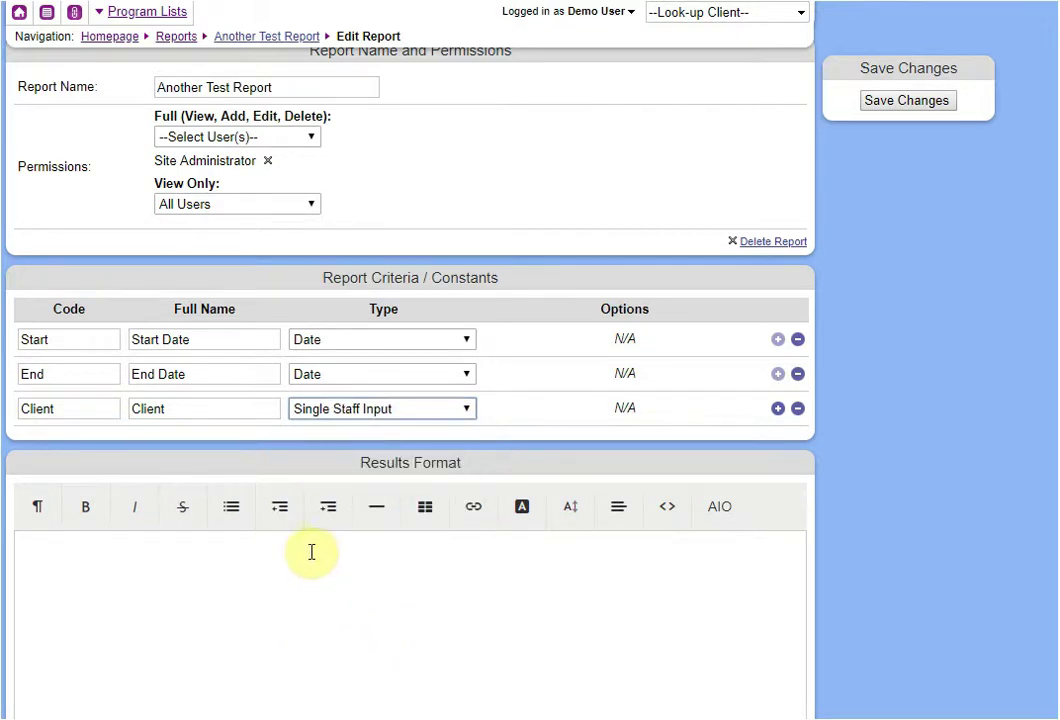
pyautogui.click(340, 414)
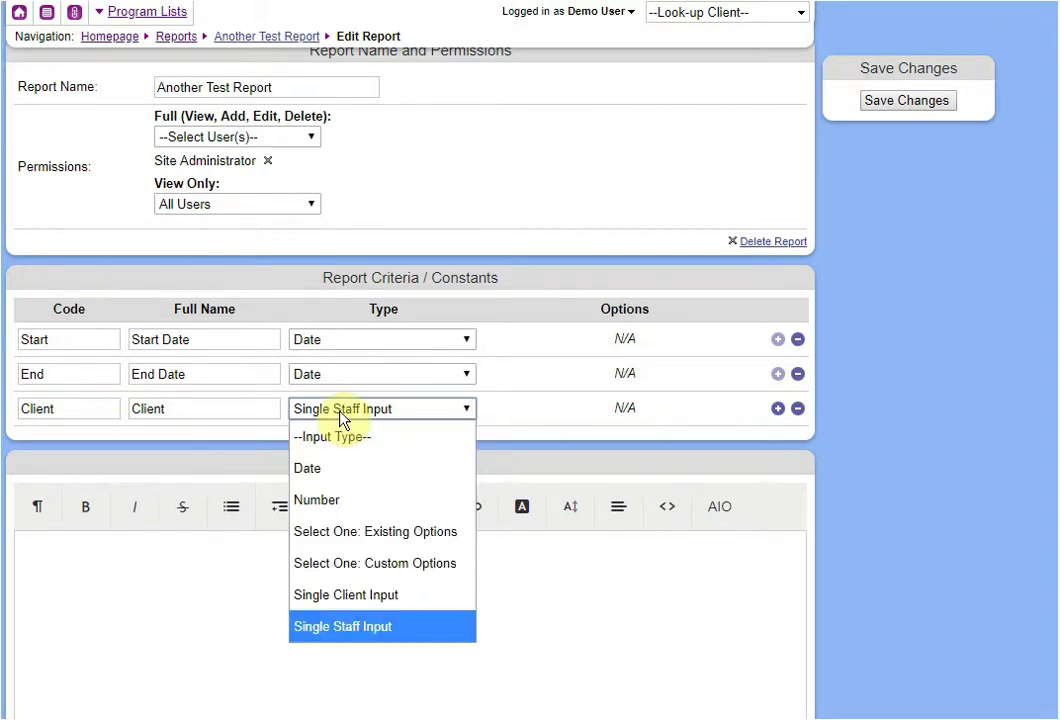
pyautogui.click(350, 516)
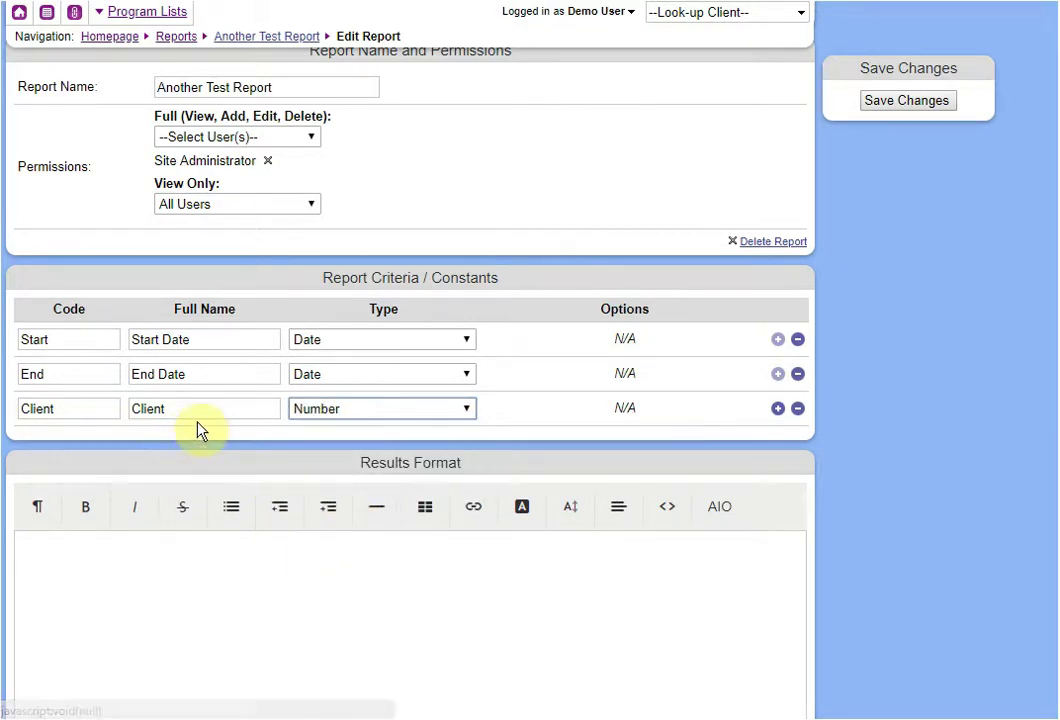
pyautogui.moveTo(196, 408); pyautogui.dragTo(30, 408)
pyautogui.write('Age')
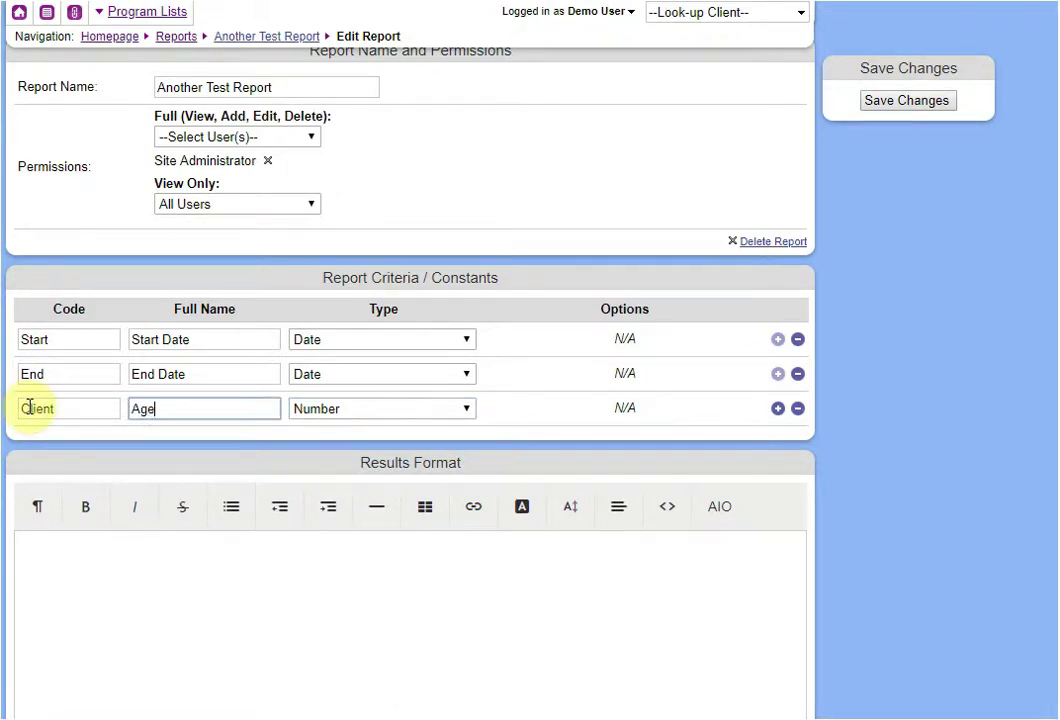
pyautogui.doubleClick(30, 407)
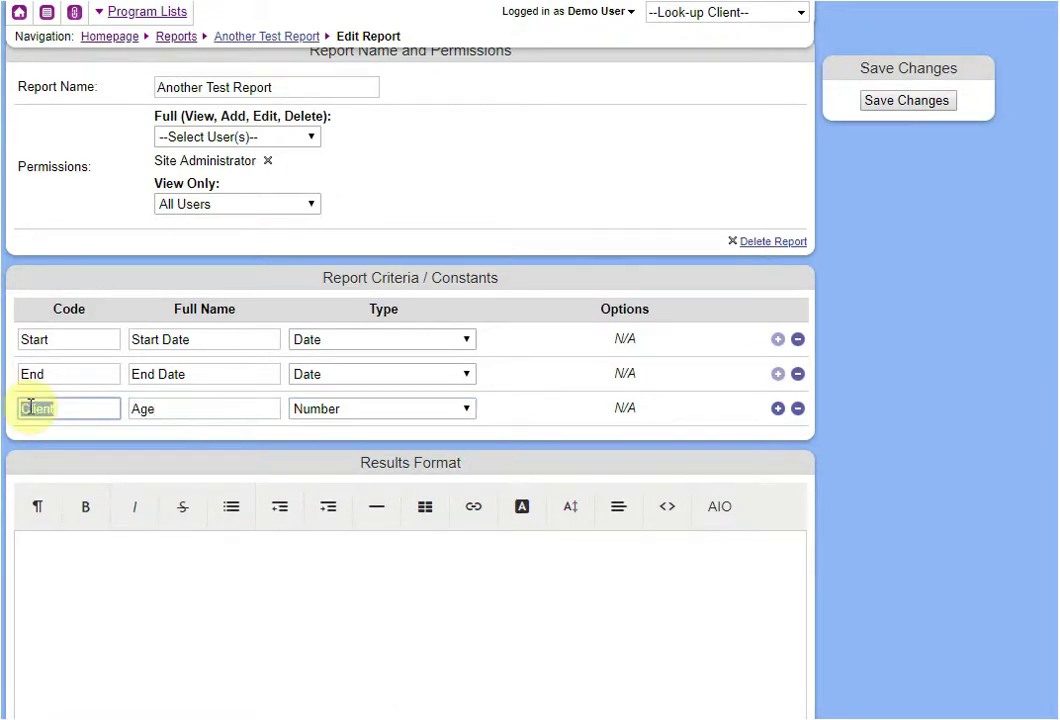
pyautogui.write('Age')
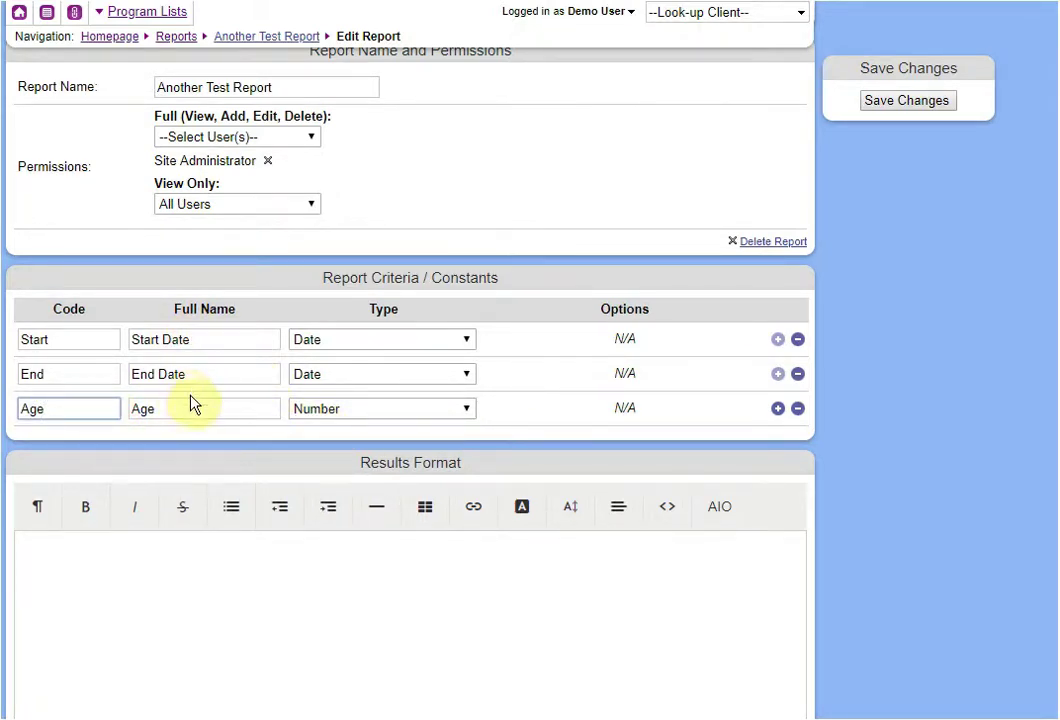
# Step: Set the third criterion's type to Select One: Existing Options and its code and full name to Gender
pyautogui.click(358, 412)
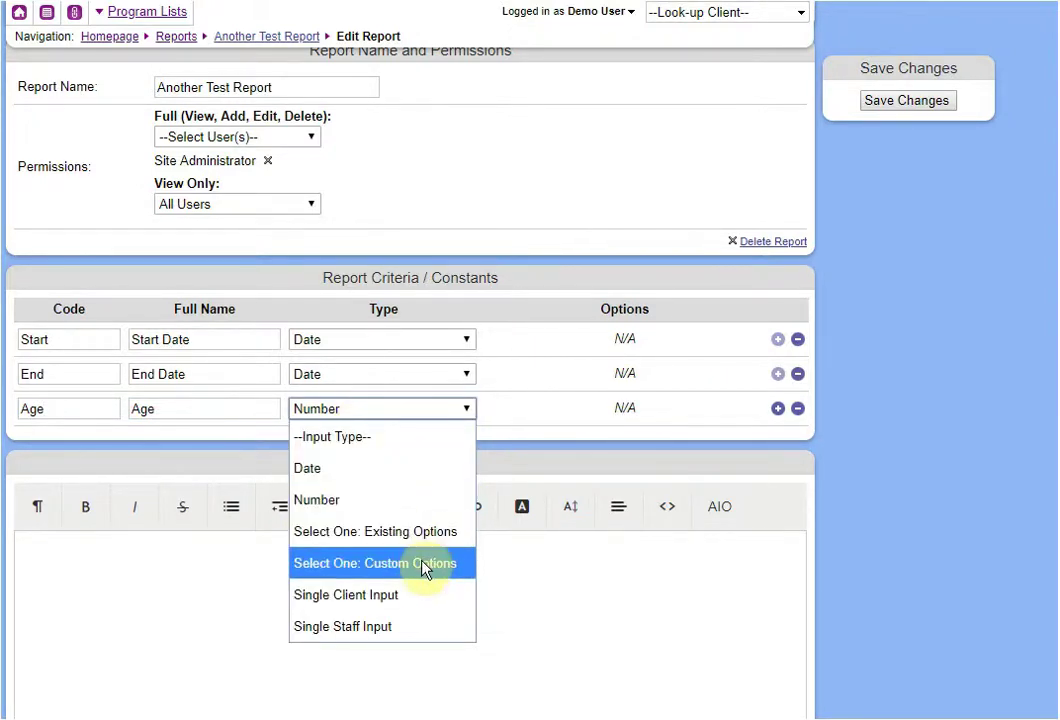
pyautogui.click(428, 534)
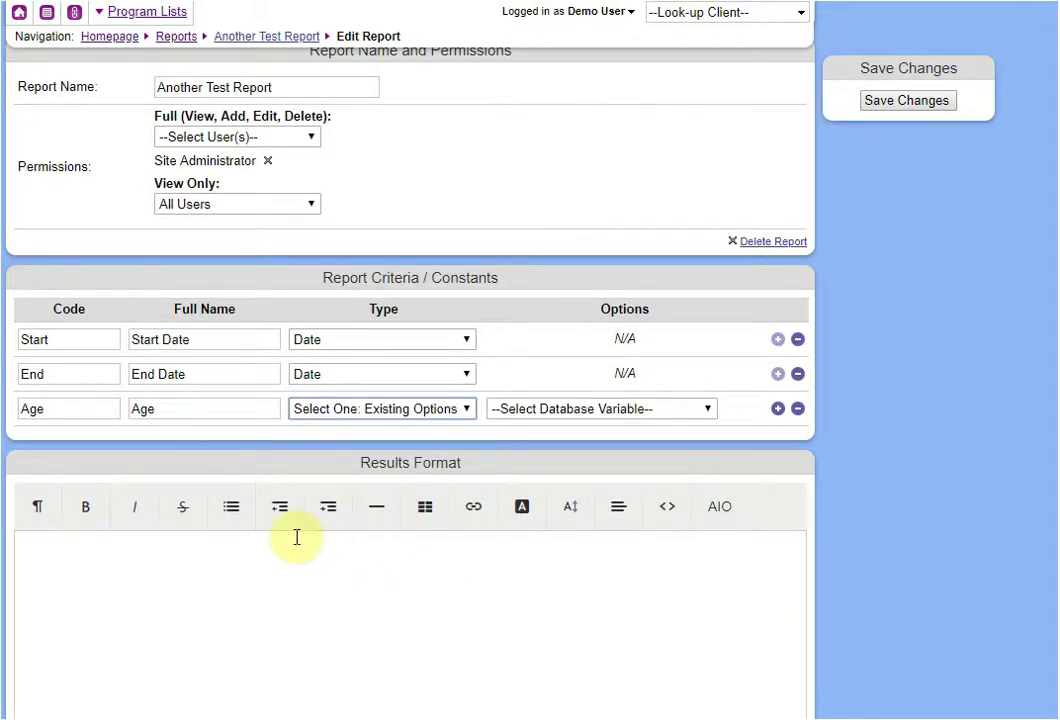
pyautogui.click(40, 408)
pyautogui.doubleClick(33, 408)
pyautogui.write('Gender')
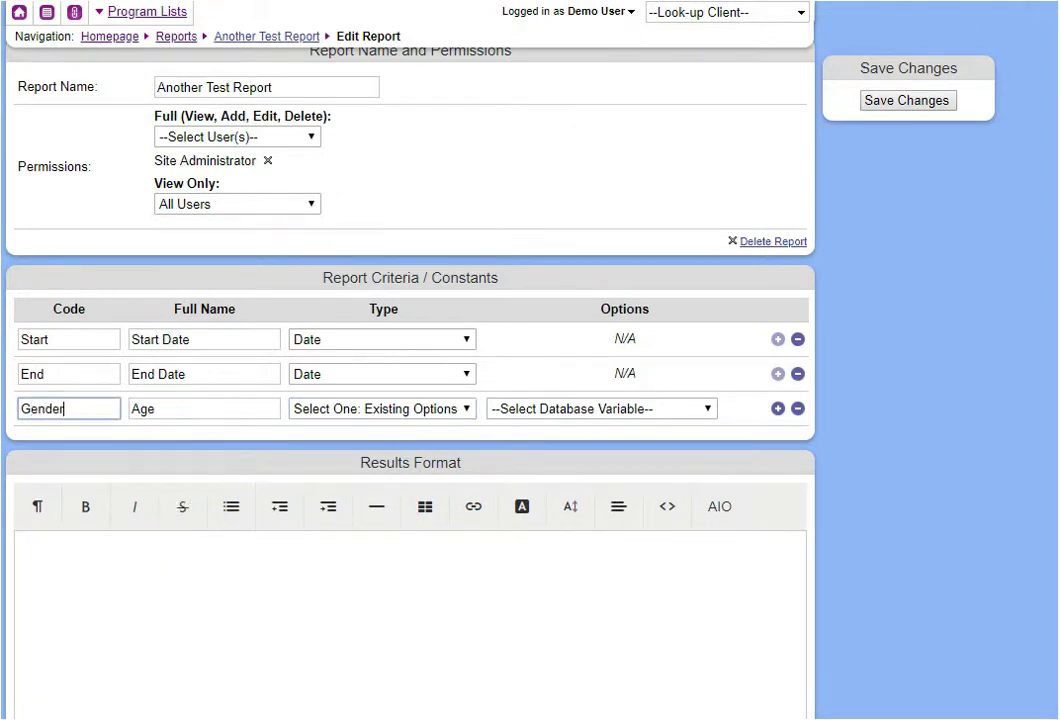
pyautogui.press('Tab')
pyautogui.write('G')
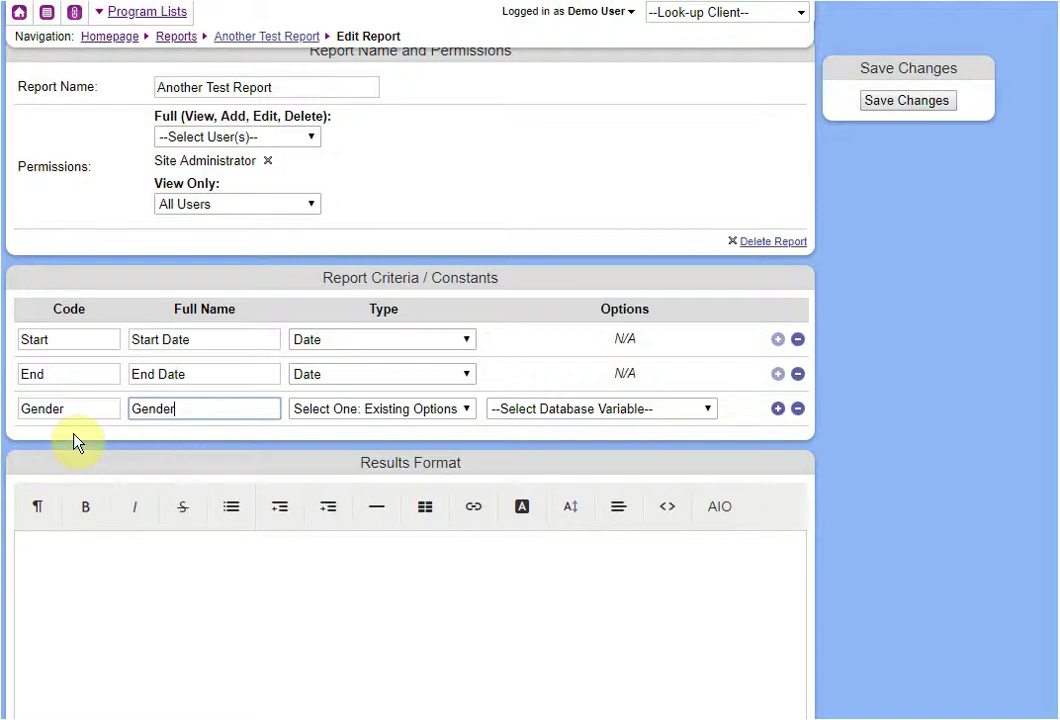
# Step: Link the Gender criterion's existing options to the Gender database variable
pyautogui.click(609, 412)
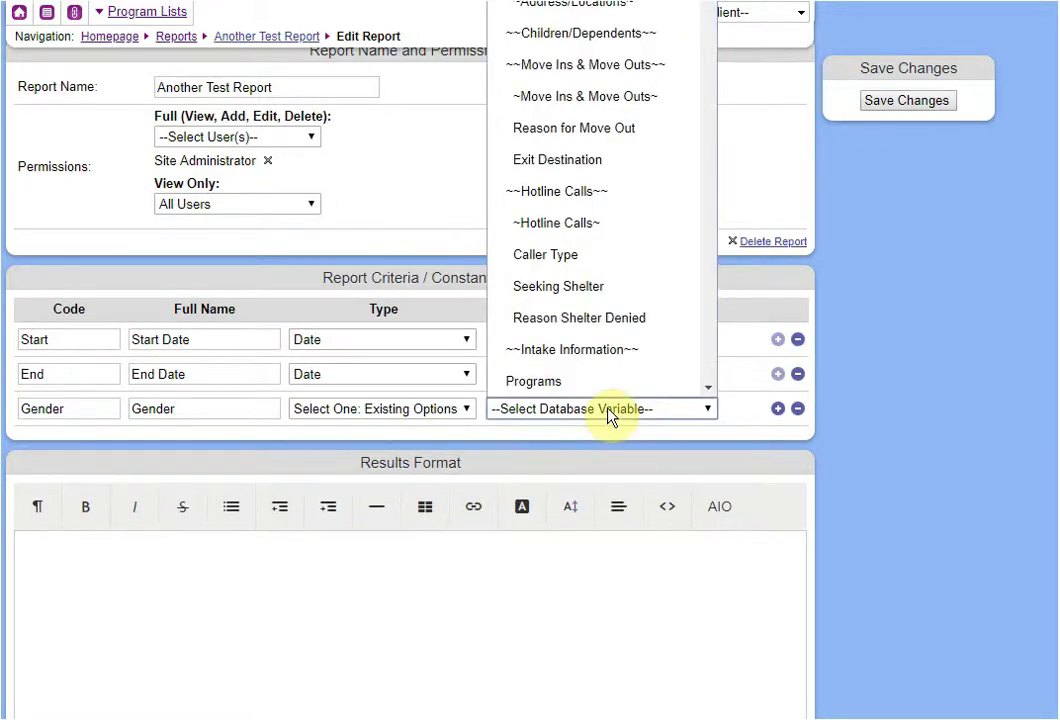
pyautogui.scroll(-5, 606, 284)
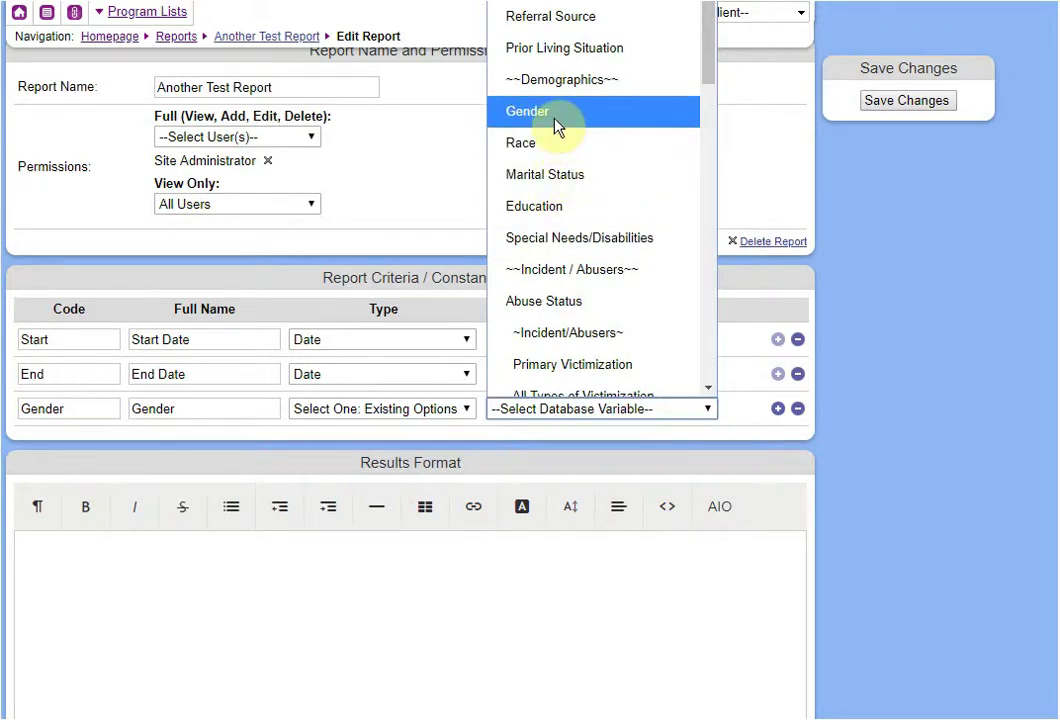
pyautogui.scroll(4, 554, 230)
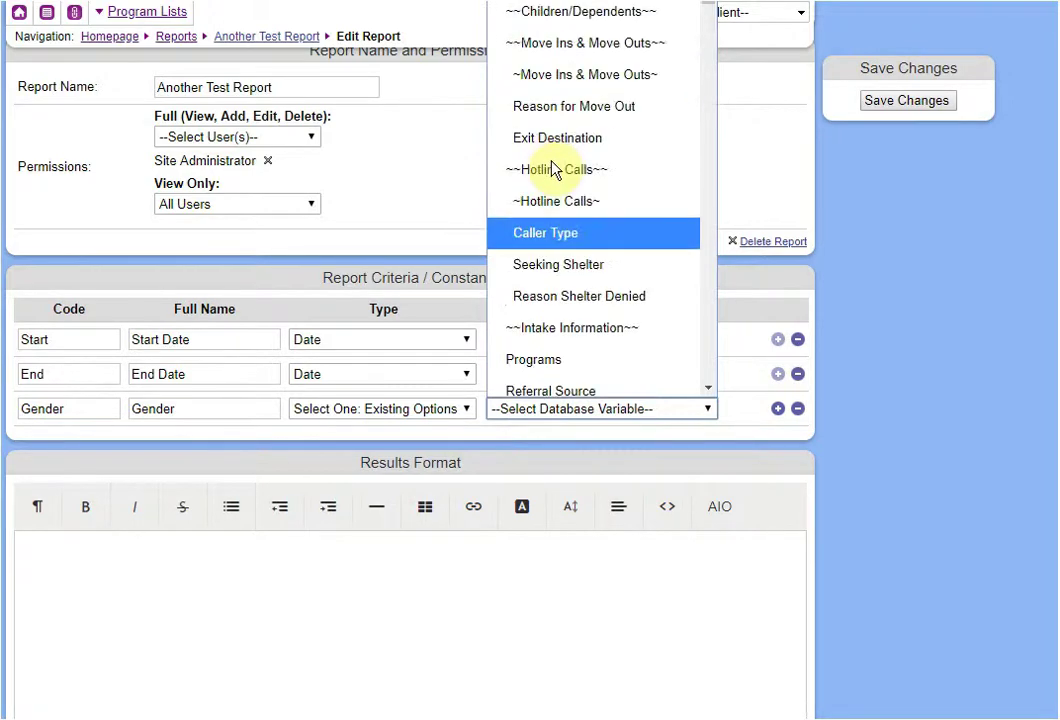
pyautogui.scroll(-3, 556, 220)
pyautogui.scroll(3, 549, 239)
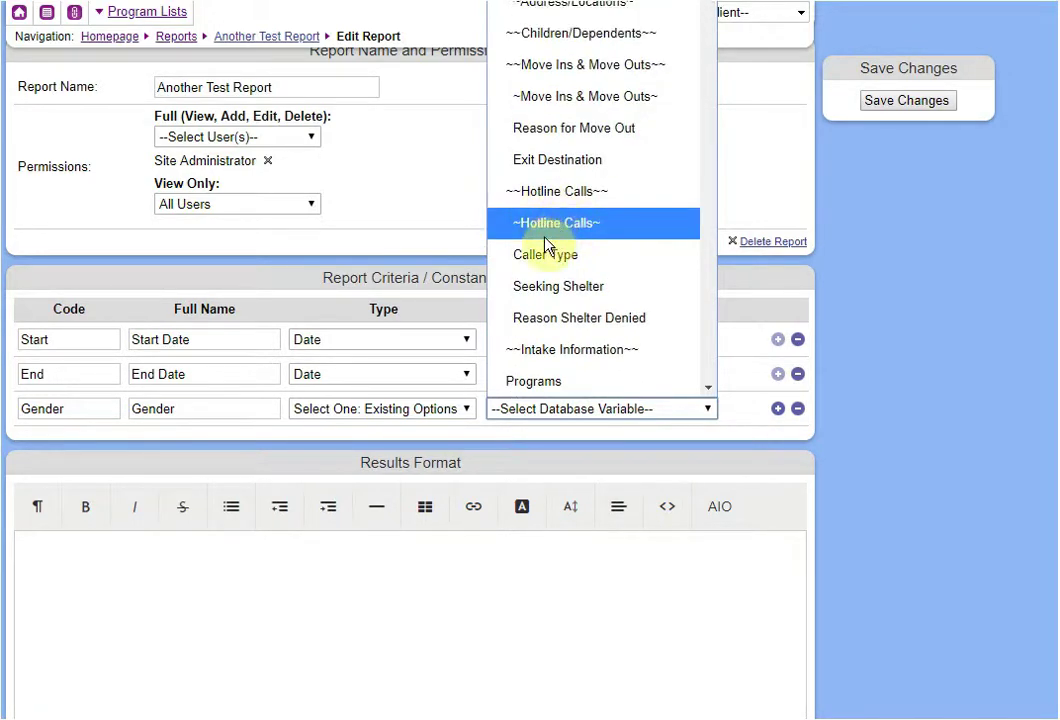
pyautogui.scroll(-6, 542, 290)
pyautogui.click(544, 115)
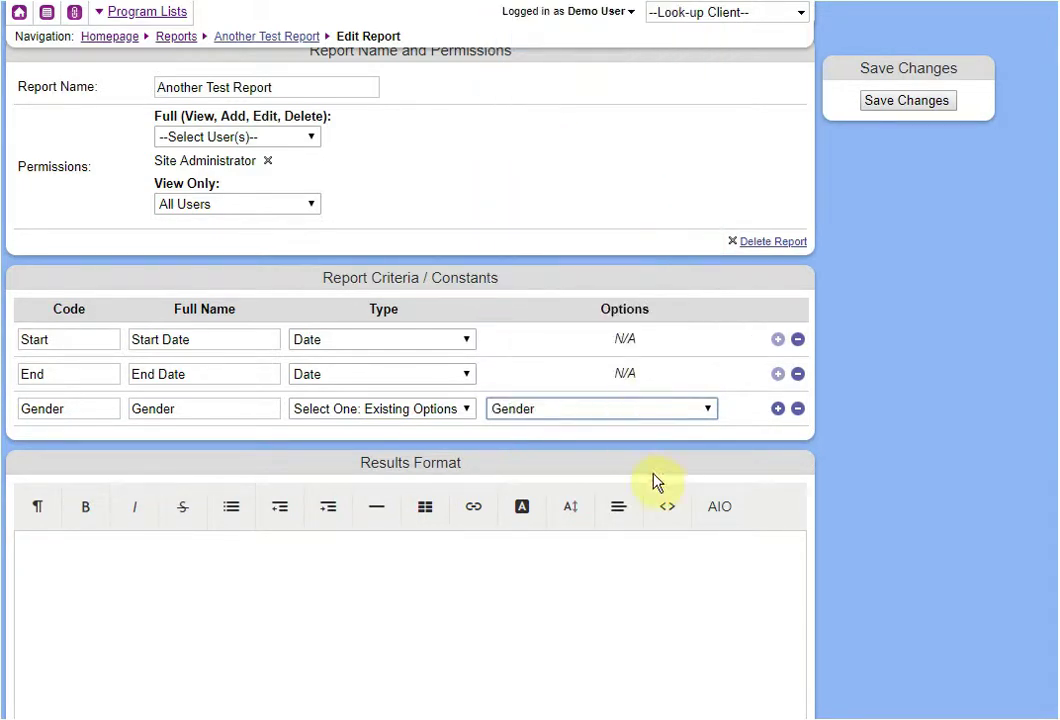
pyautogui.click(570, 416)
pyautogui.click(551, 435)
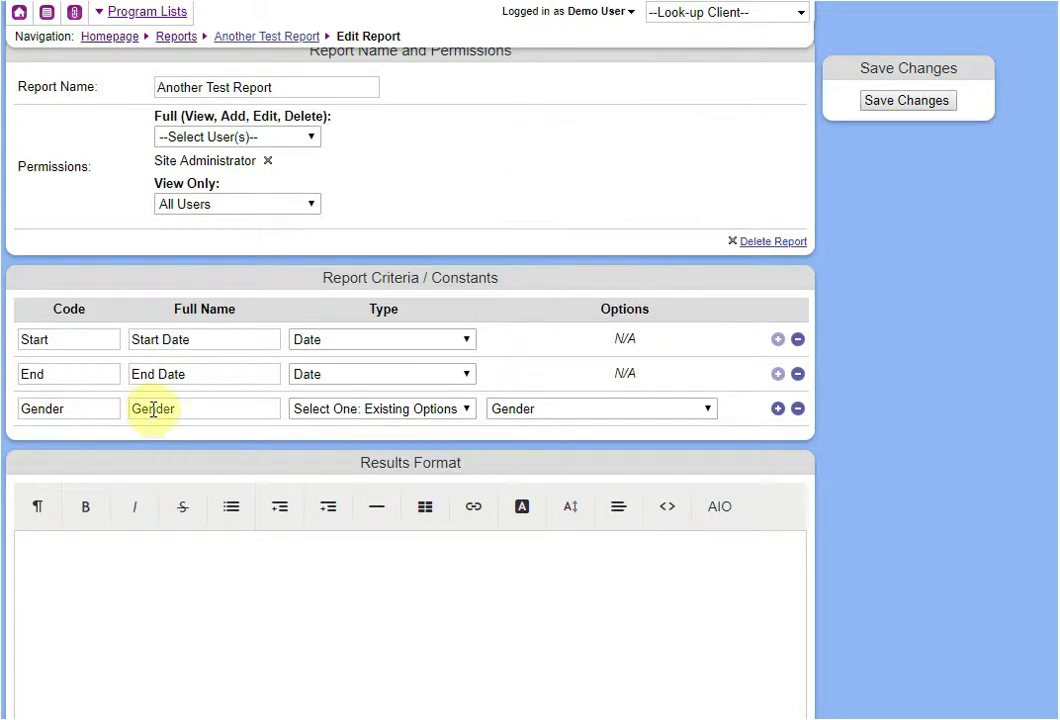
pyautogui.click(537, 413)
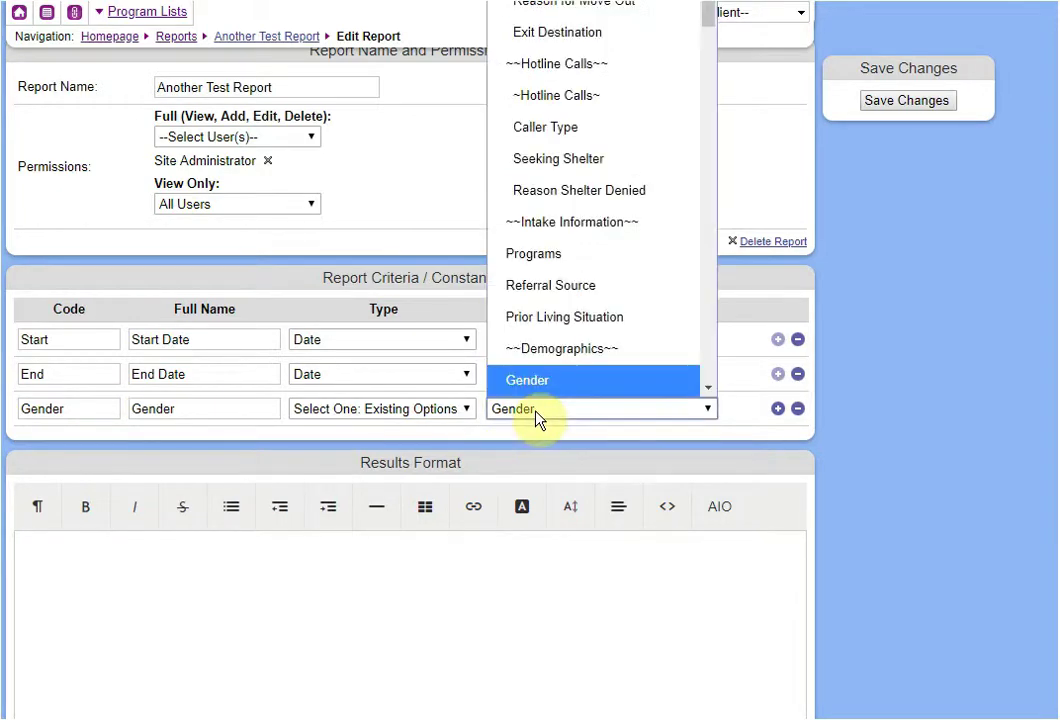
pyautogui.click(542, 440)
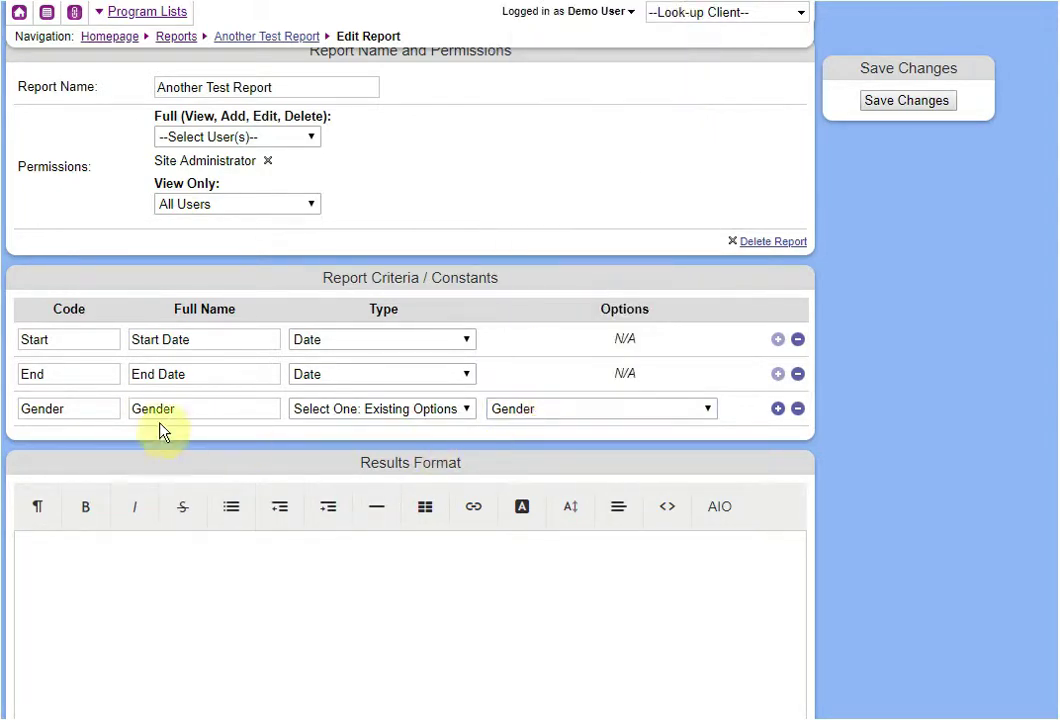
# Step: Try Sex/Gender as the full name of the Gender criterion, then restore it to Gender
pyautogui.click(187, 410)
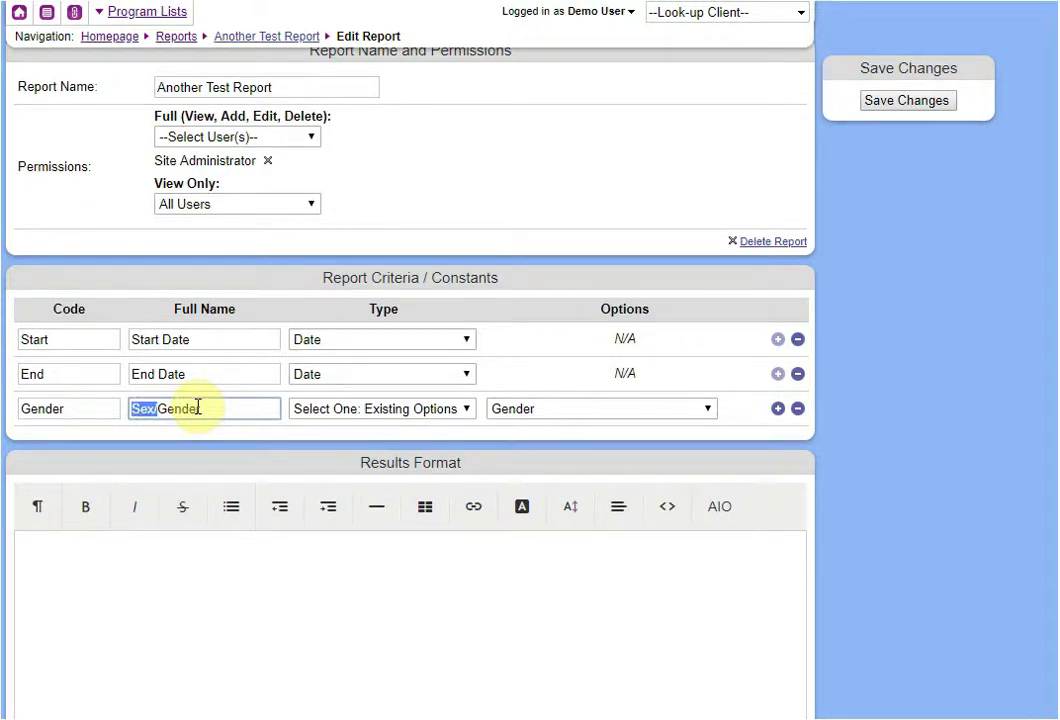
pyautogui.press('BackSpace')
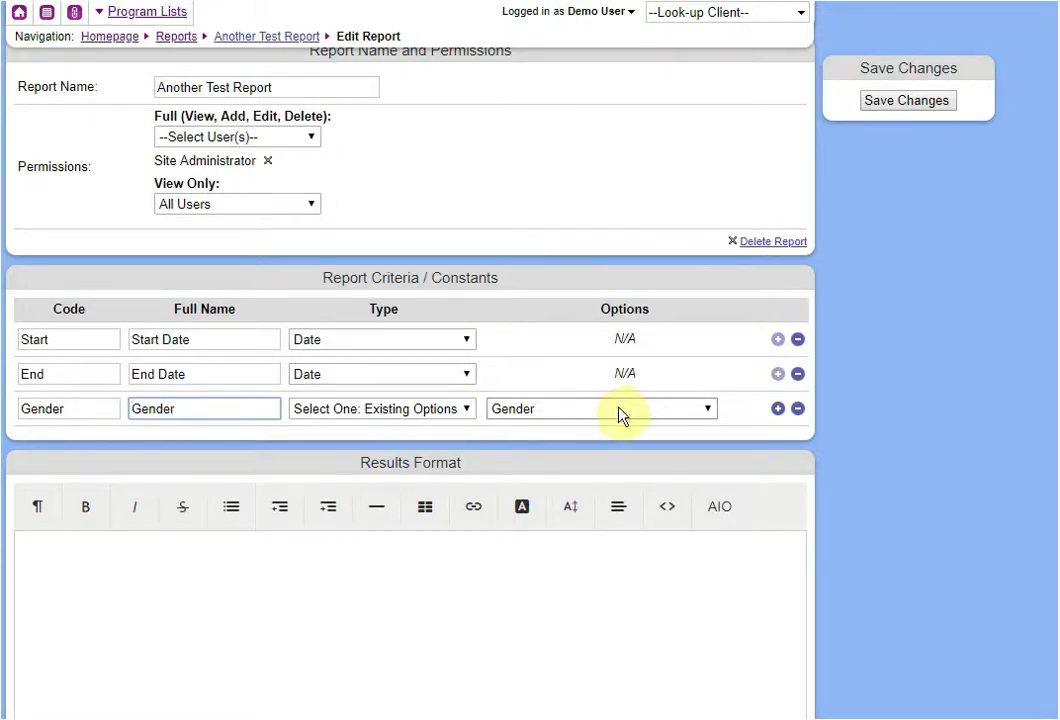
pyautogui.click(920, 421)
# Step: Save the changes to Another Test Report and view the report in another window
pyautogui.scroll(-1, 515, 355)
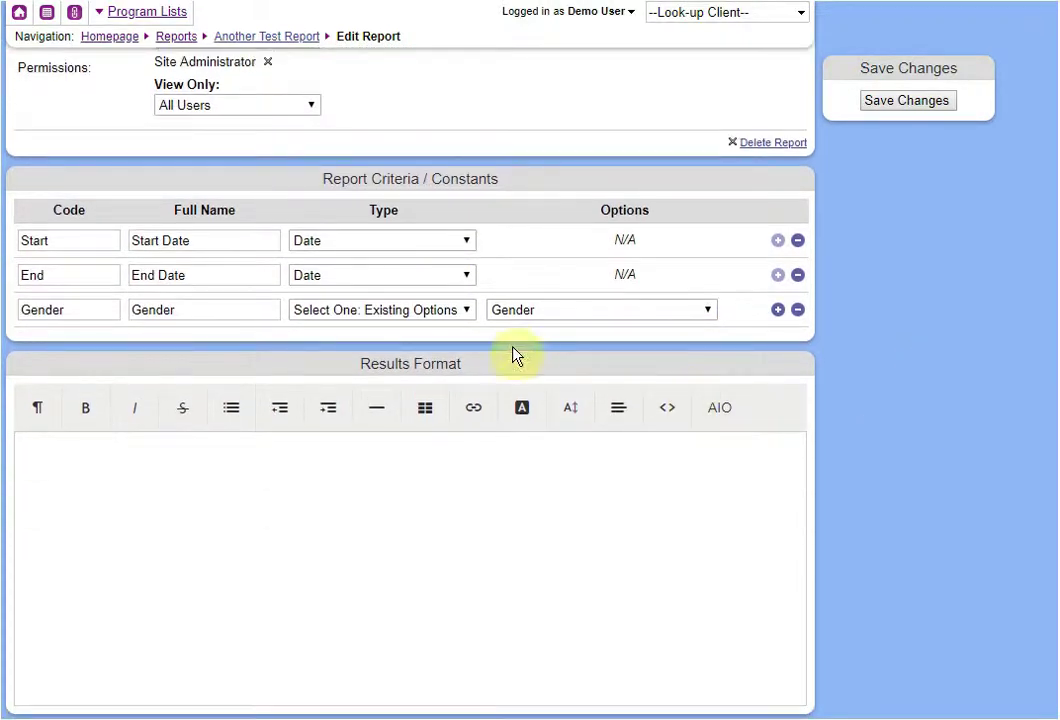
pyautogui.click(551, 315)
pyautogui.click(940, 316)
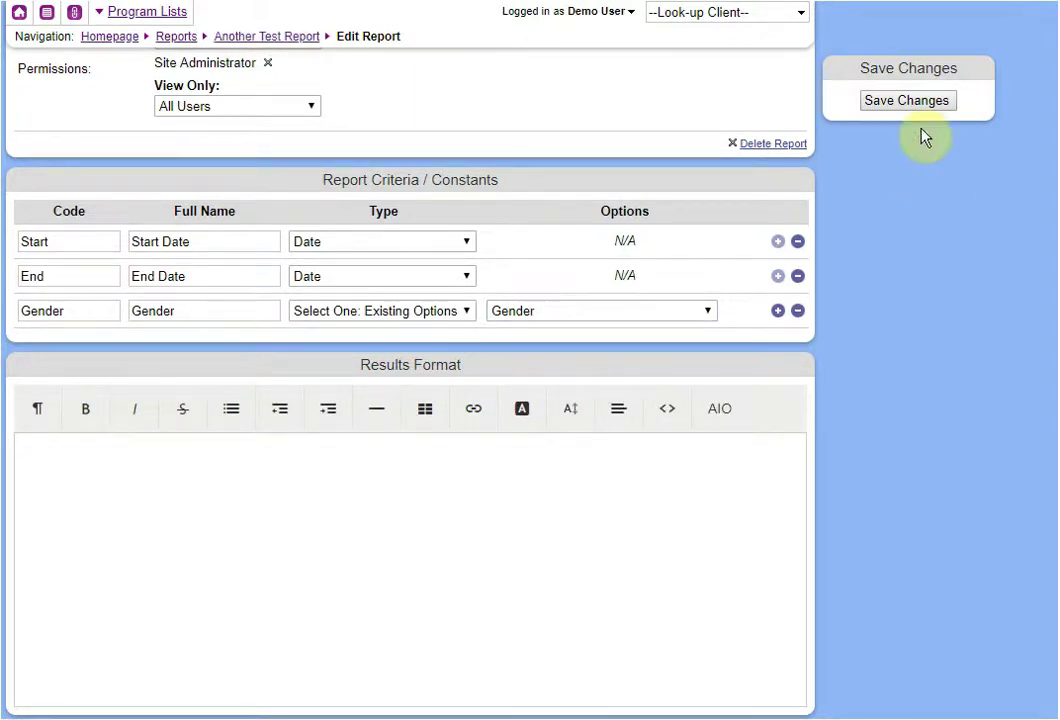
pyautogui.click(884, 101)
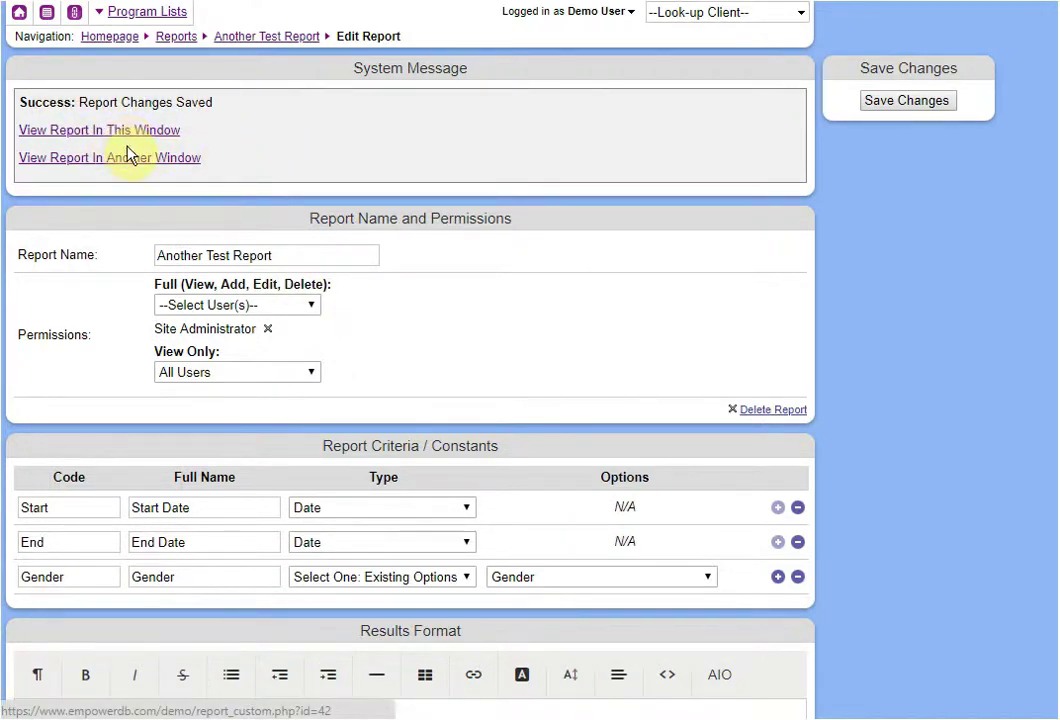
pyautogui.click(127, 160)
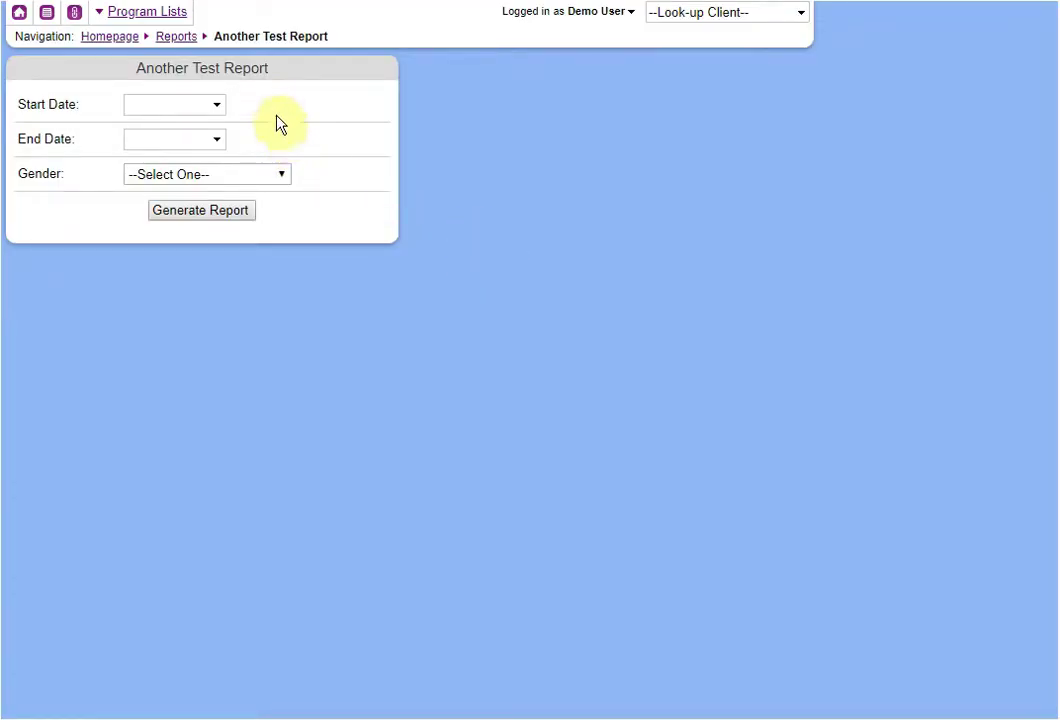
# Step: Go back to the list of reports and reopen Another Test Report
pyautogui.click(150, 12)
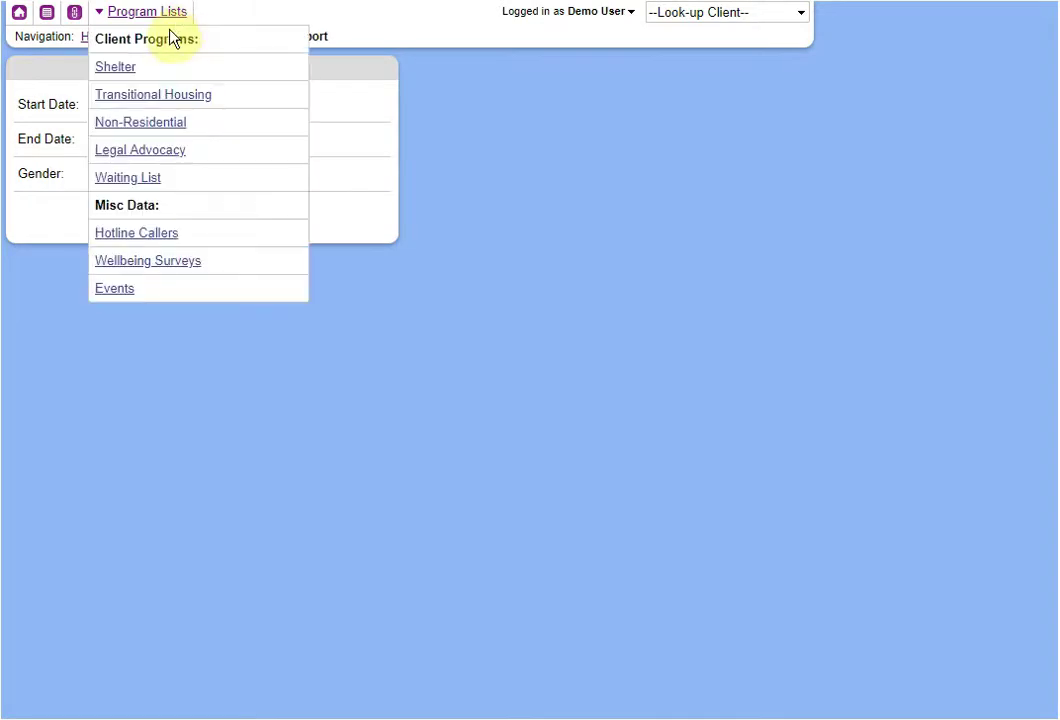
pyautogui.click(180, 38)
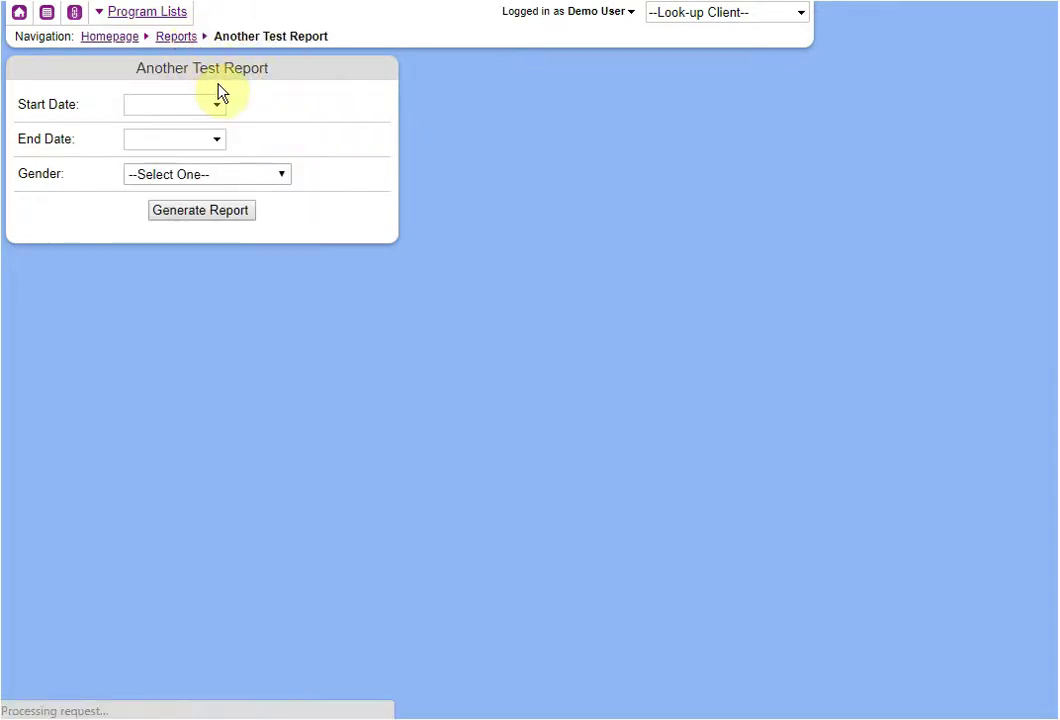
pyautogui.click(330, 122)
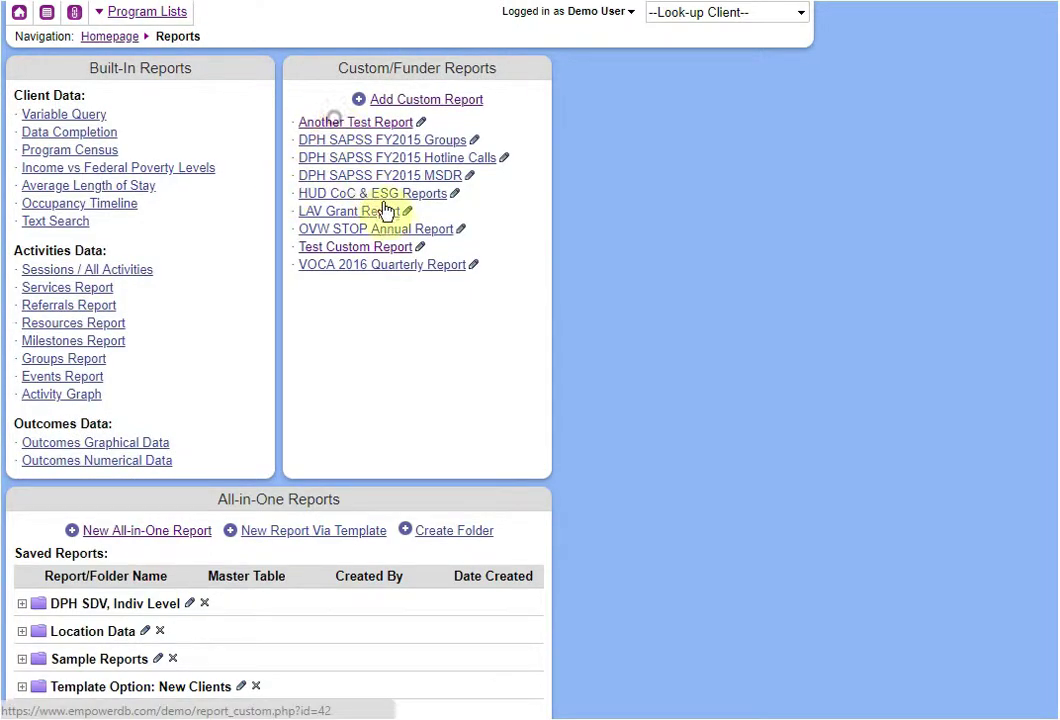
# Step: Generate Another Test Report with start date 01/01/2019, end date 02/22/2019 and gender Female
pyautogui.click(193, 108)
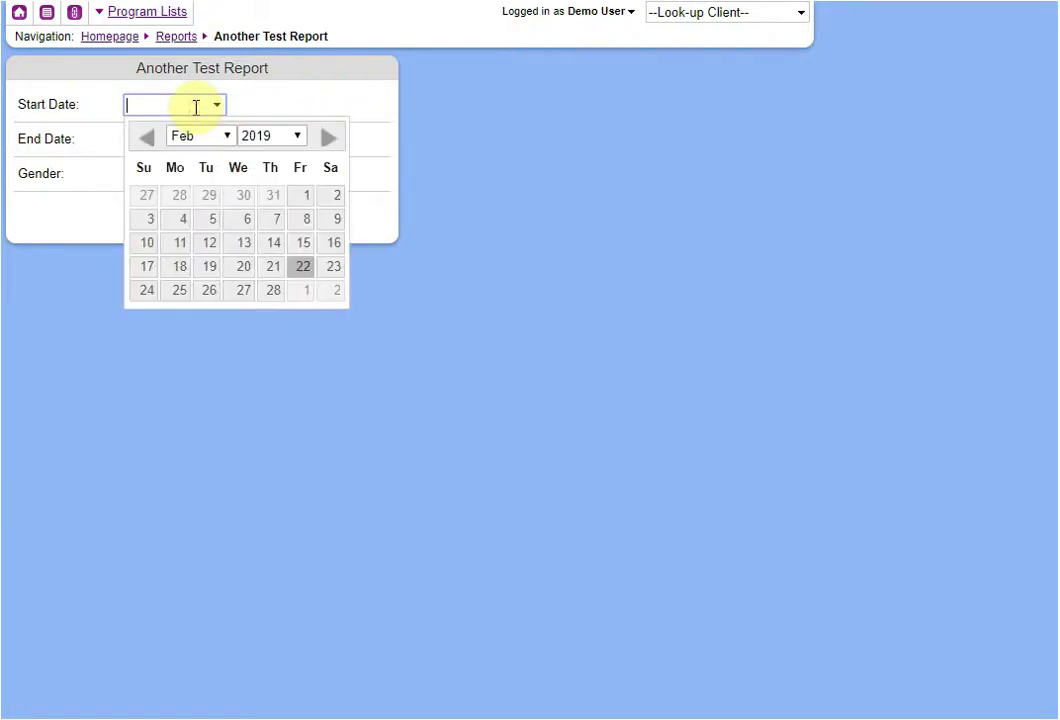
pyautogui.click(145, 144)
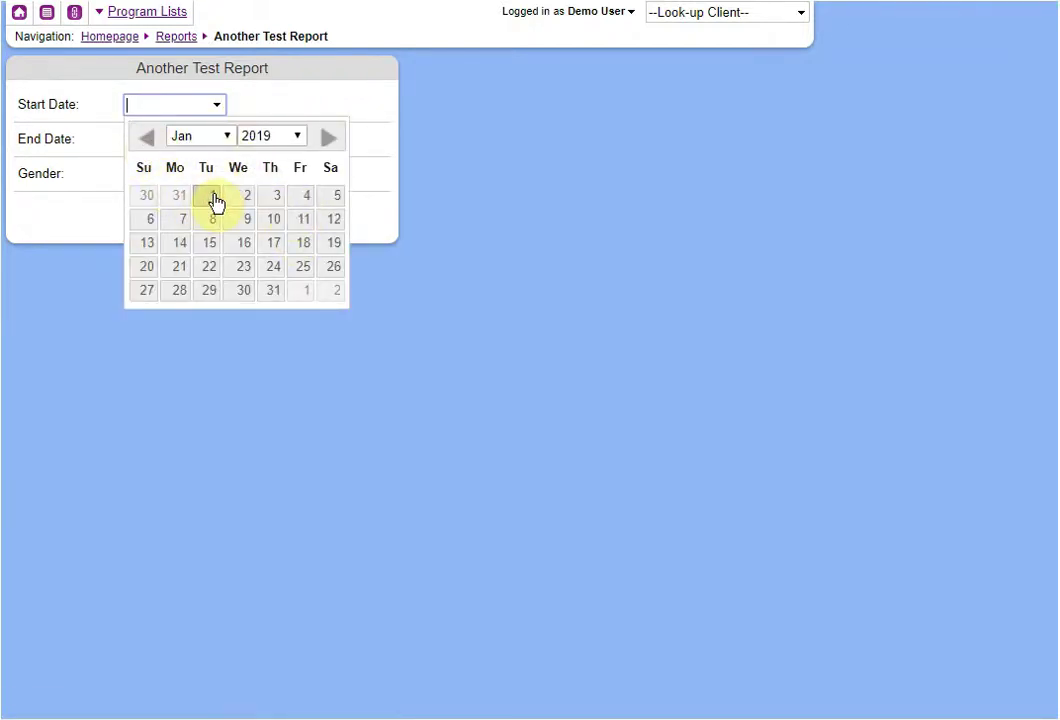
pyautogui.click(211, 198)
pyautogui.click(156, 137)
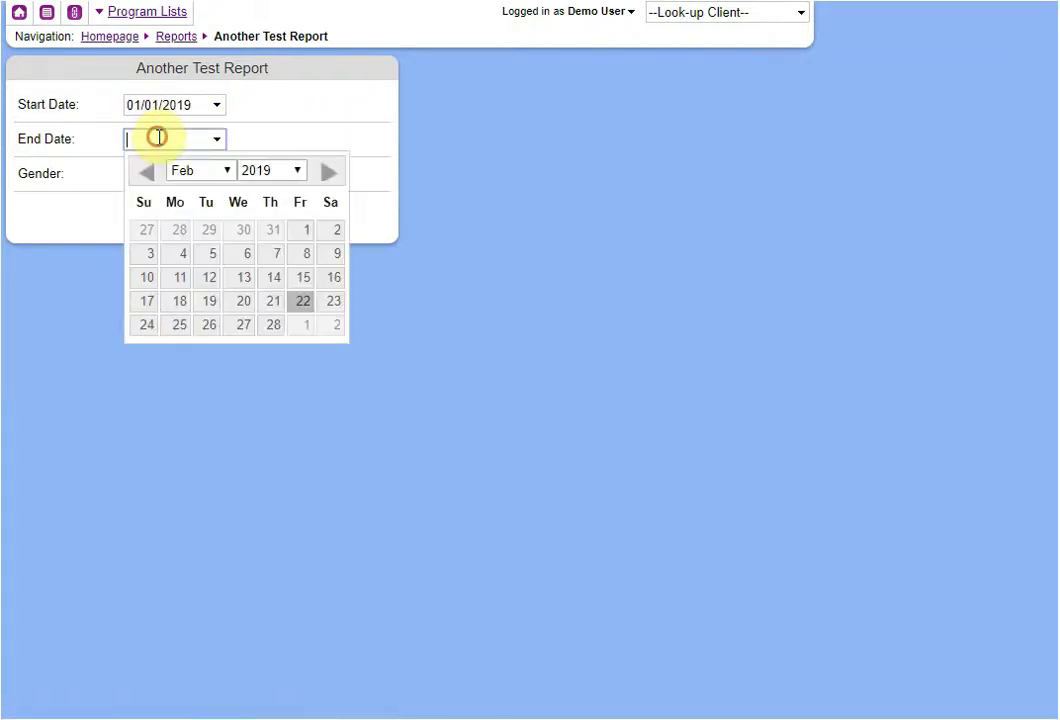
pyautogui.click(300, 302)
pyautogui.click(200, 180)
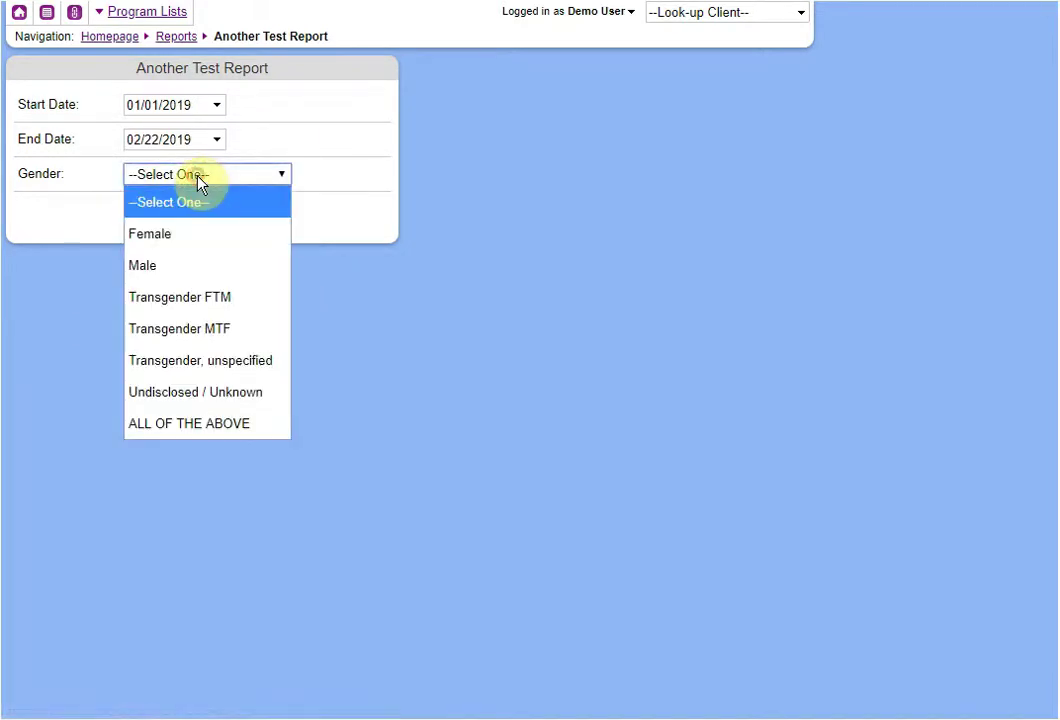
pyautogui.click(196, 238)
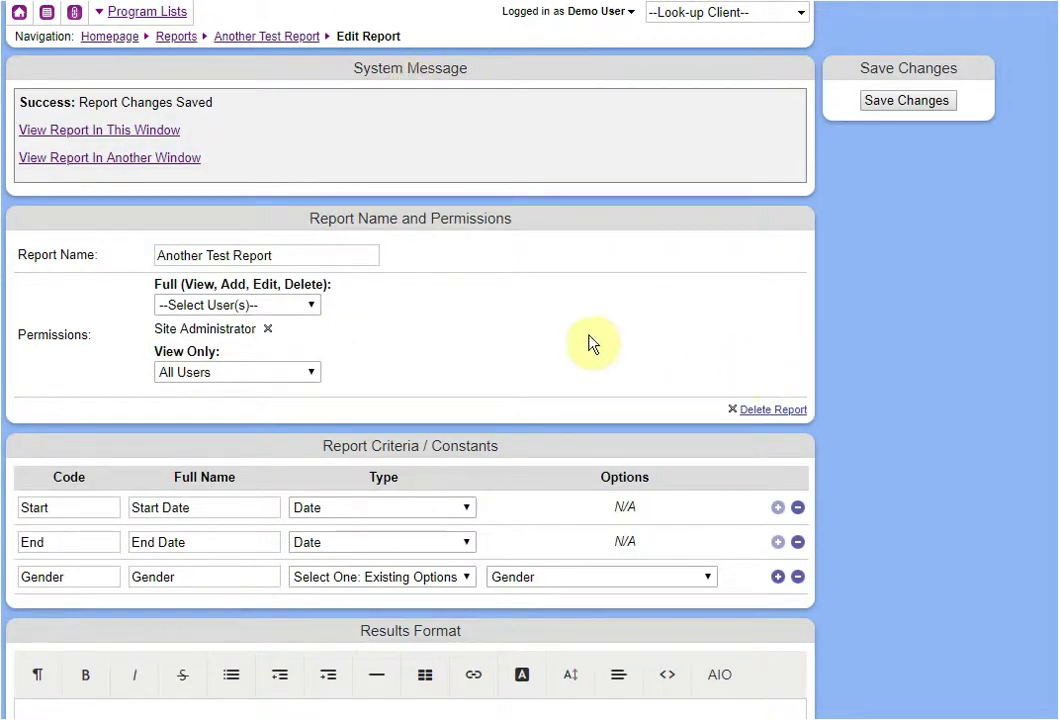
pyautogui.scroll(-2, 561, 376)
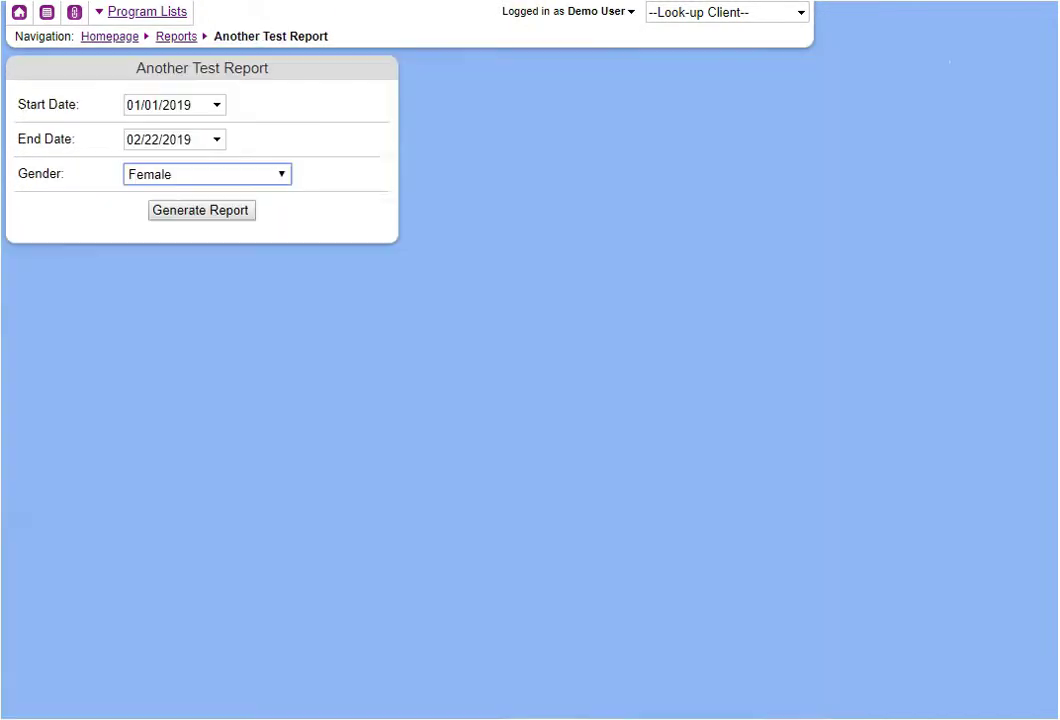
pyautogui.click(245, 210)
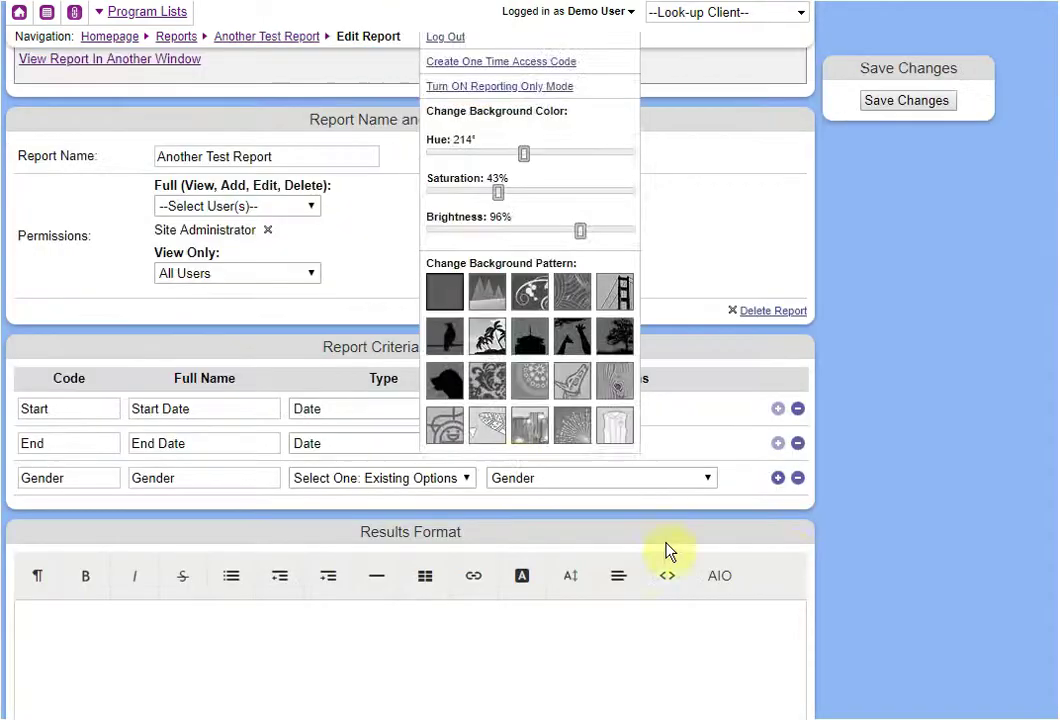
# Step: Return to editing the report and enter Header! as the first line of the results format
pyautogui.scroll(-3, 935, 521)
pyautogui.scroll(-2, 932, 520)
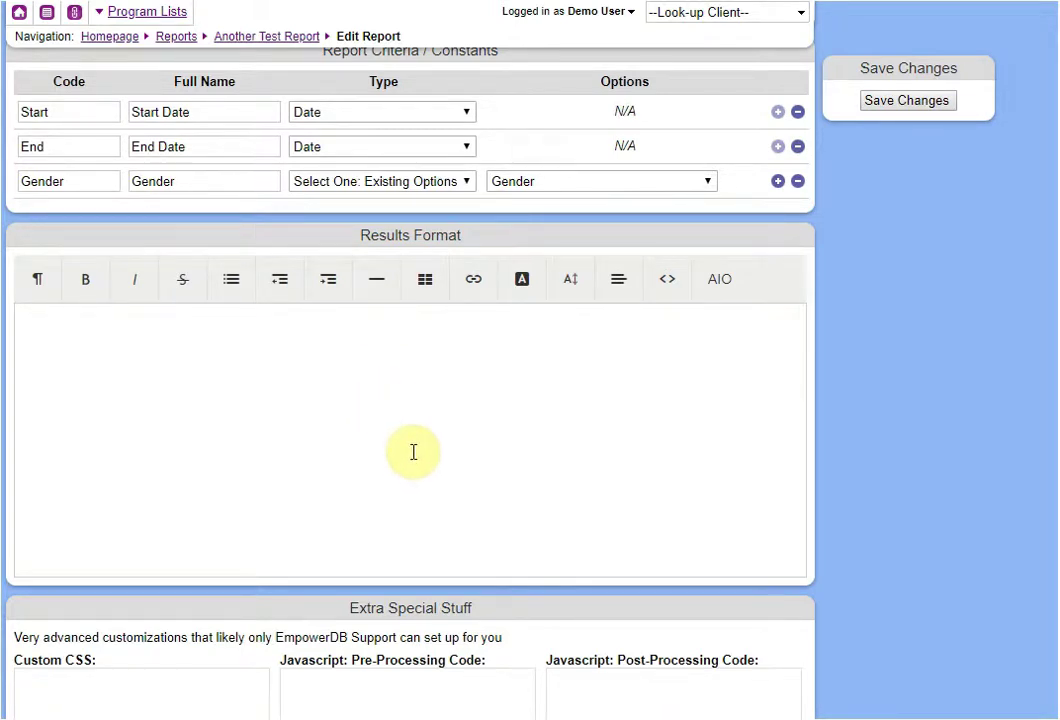
pyautogui.click(315, 407)
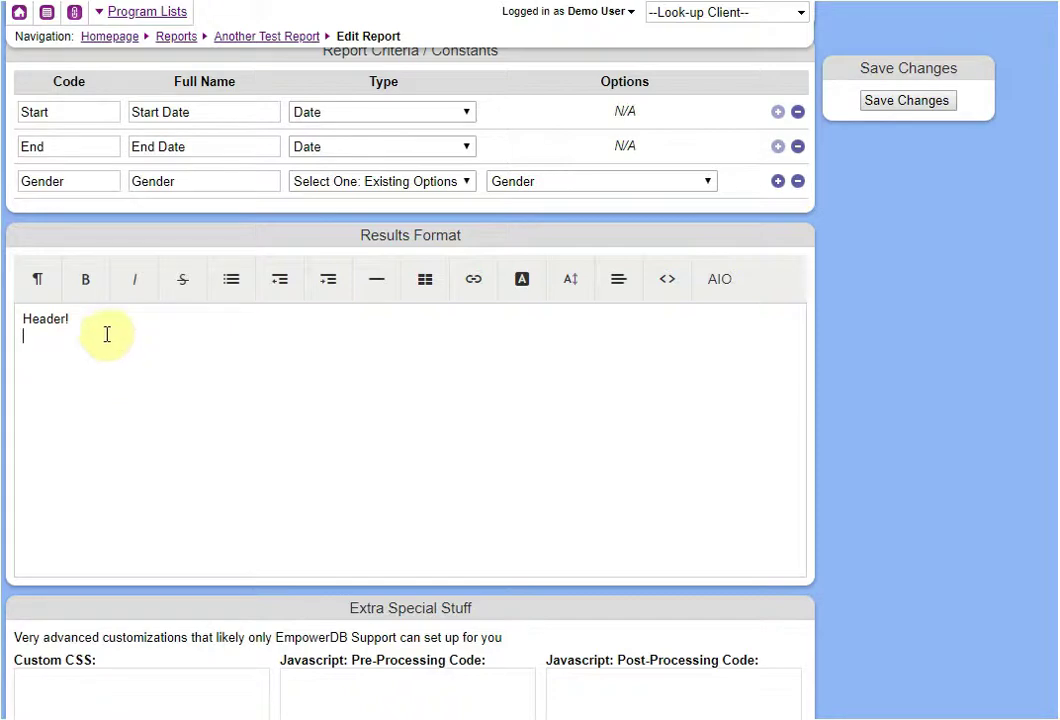
# Step: Try the Heading and Normal Text paragraph styles on the Header! line
pyautogui.tripleClick(80, 317)
pyautogui.press('BackSpace')
pyautogui.click(21, 281)
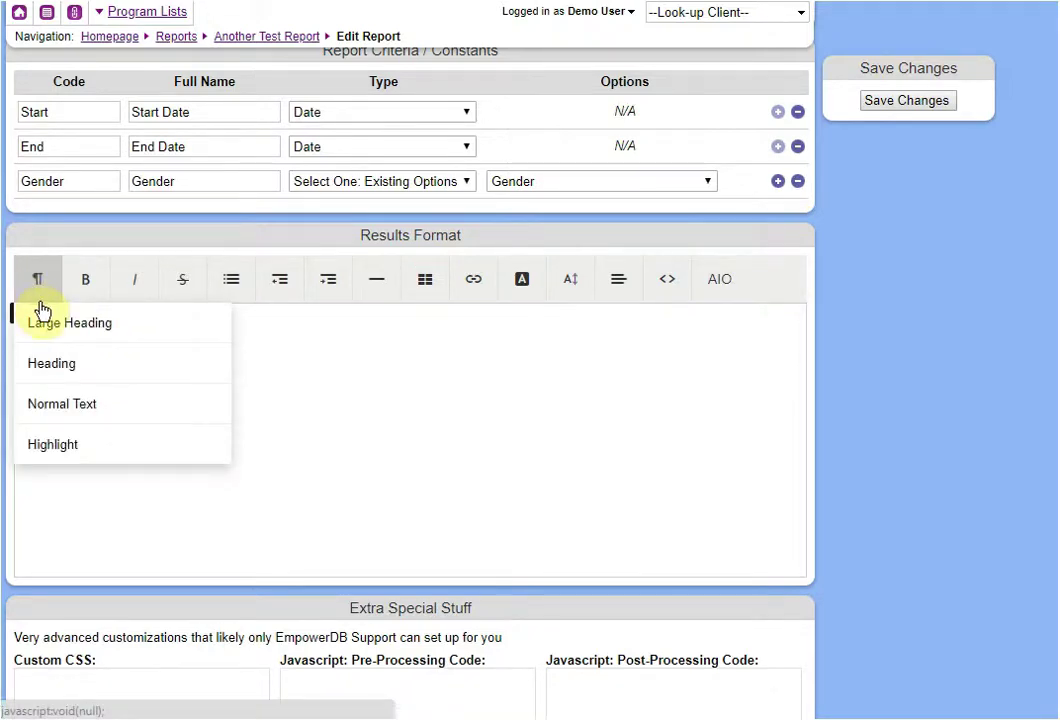
pyautogui.hotkey('ctrl', 'z')
pyautogui.click(40, 284)
pyautogui.click(59, 366)
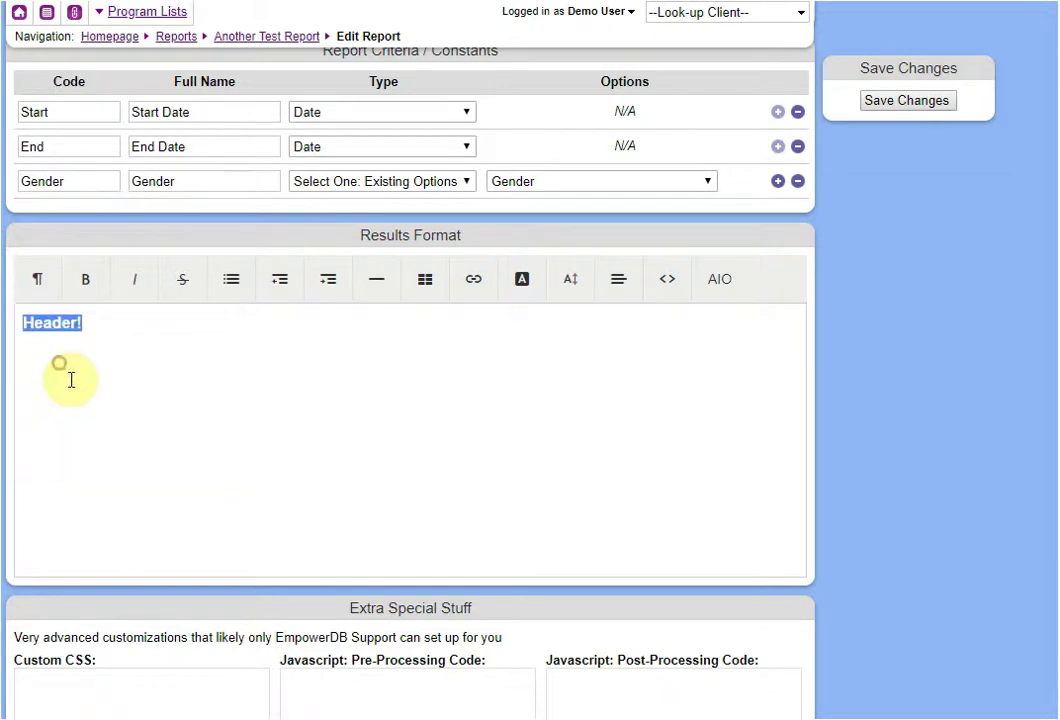
pyautogui.click(40, 281)
pyautogui.click(71, 404)
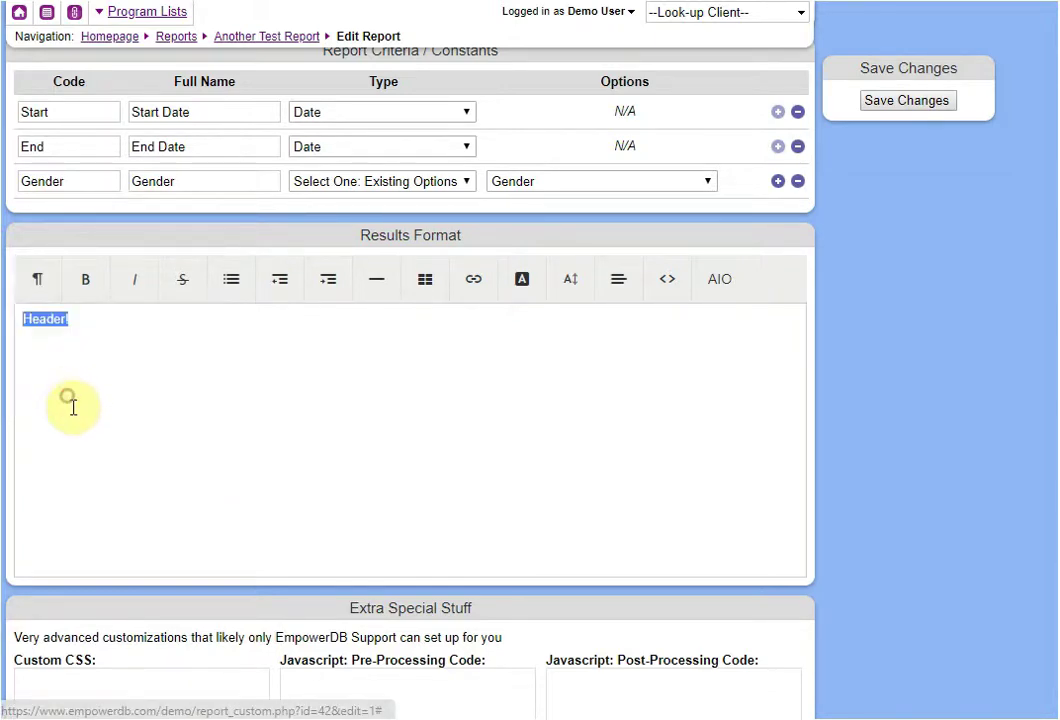
pyautogui.click(40, 279)
pyautogui.click(50, 345)
# Step: Apply the Large Heading style to the Header! line in the results format
pyautogui.click(34, 280)
pyautogui.click(42, 323)
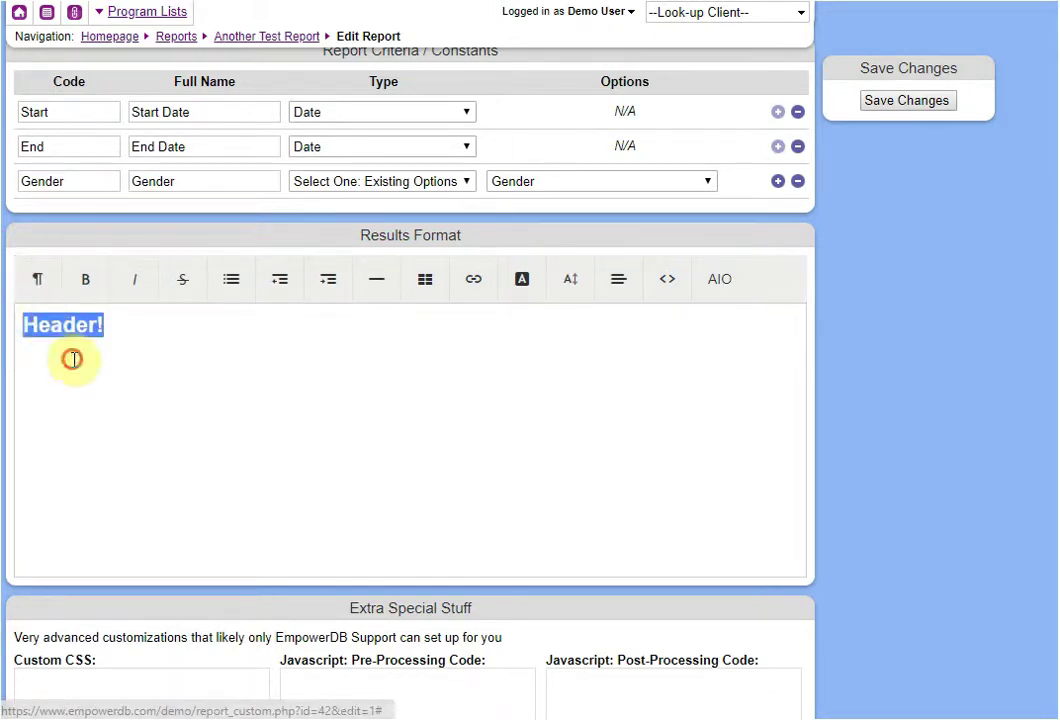
pyautogui.click(150, 360)
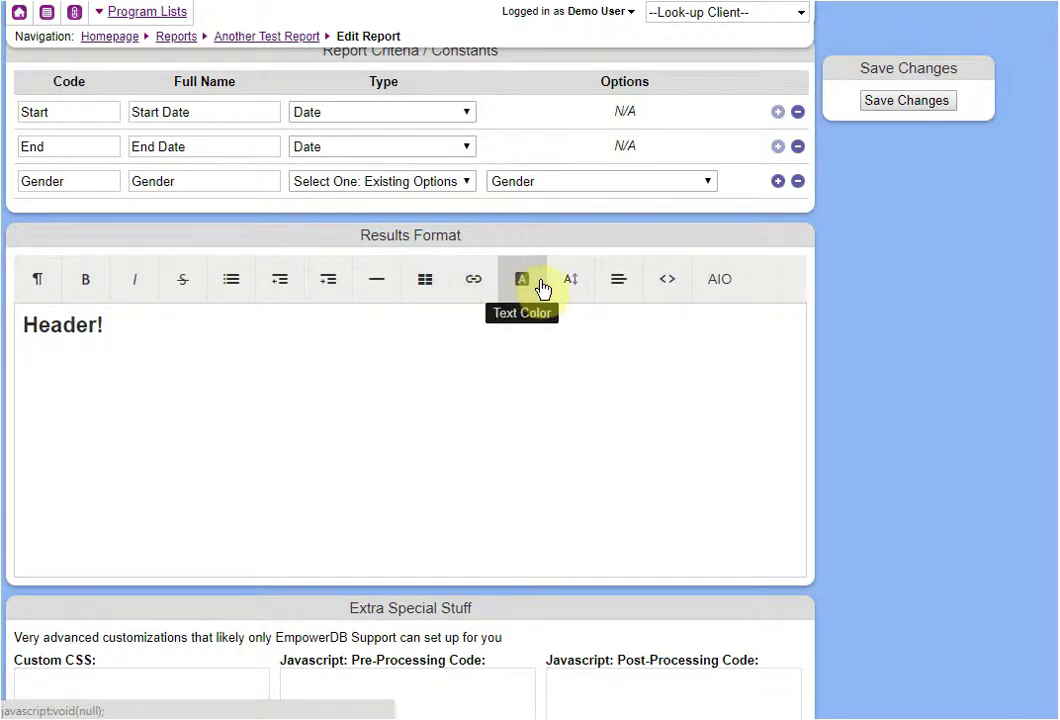
# Step: Check the font size and alignment options for the results format, view its HTML source and return to the formatted text
pyautogui.click(585, 288)
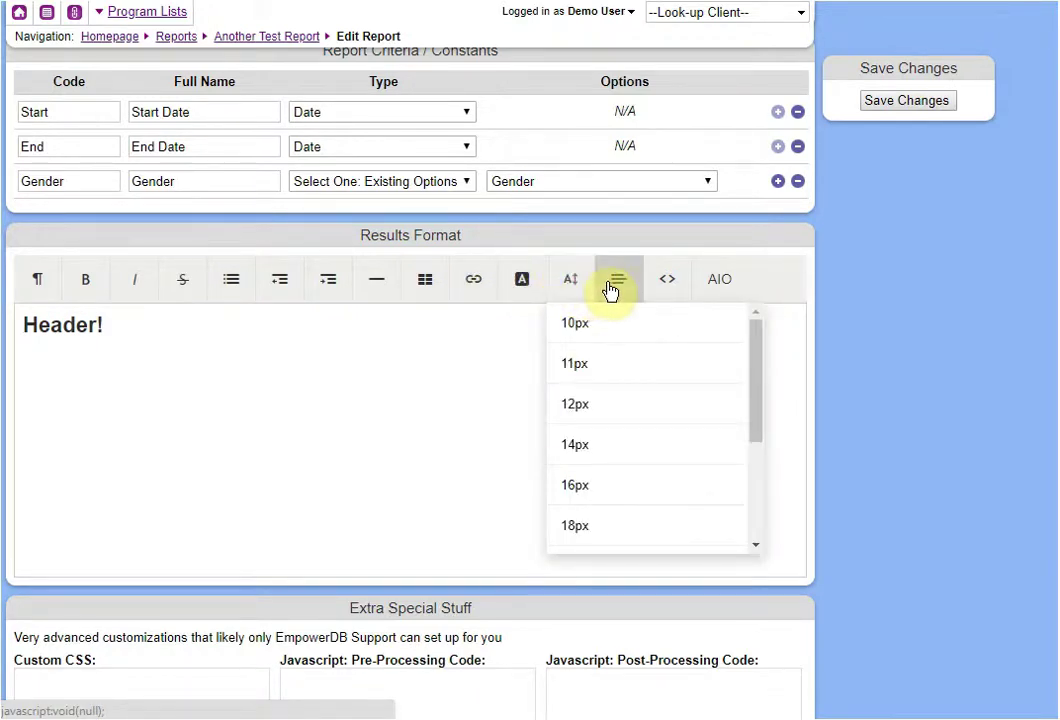
pyautogui.click(505, 348)
pyautogui.click(625, 286)
pyautogui.click(358, 402)
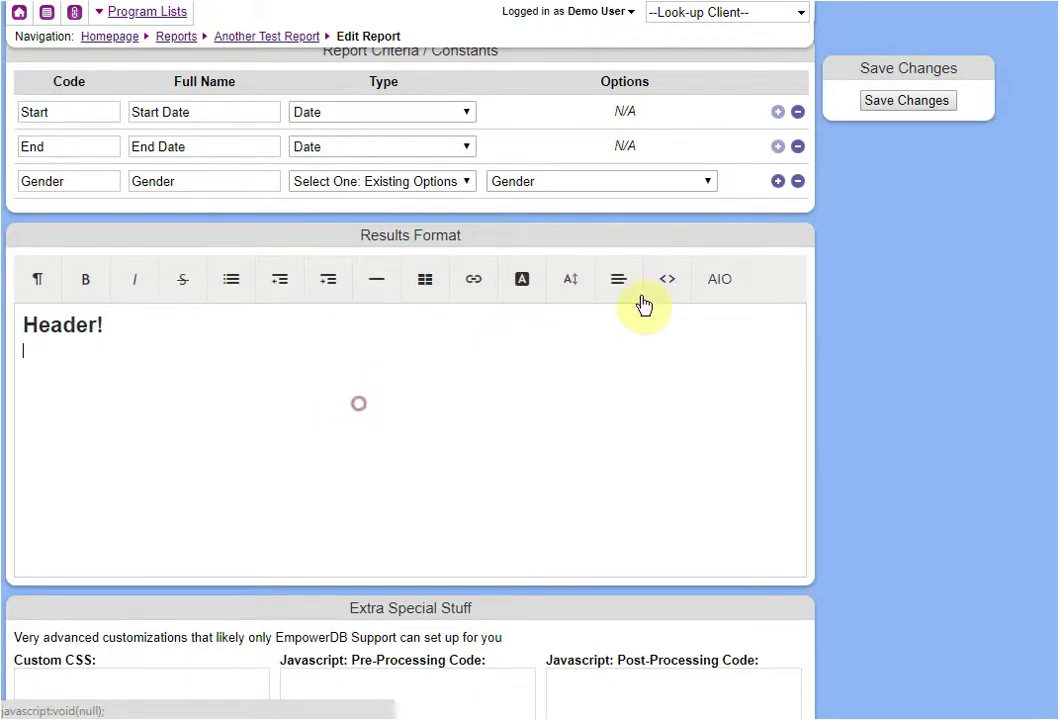
pyautogui.click(657, 290)
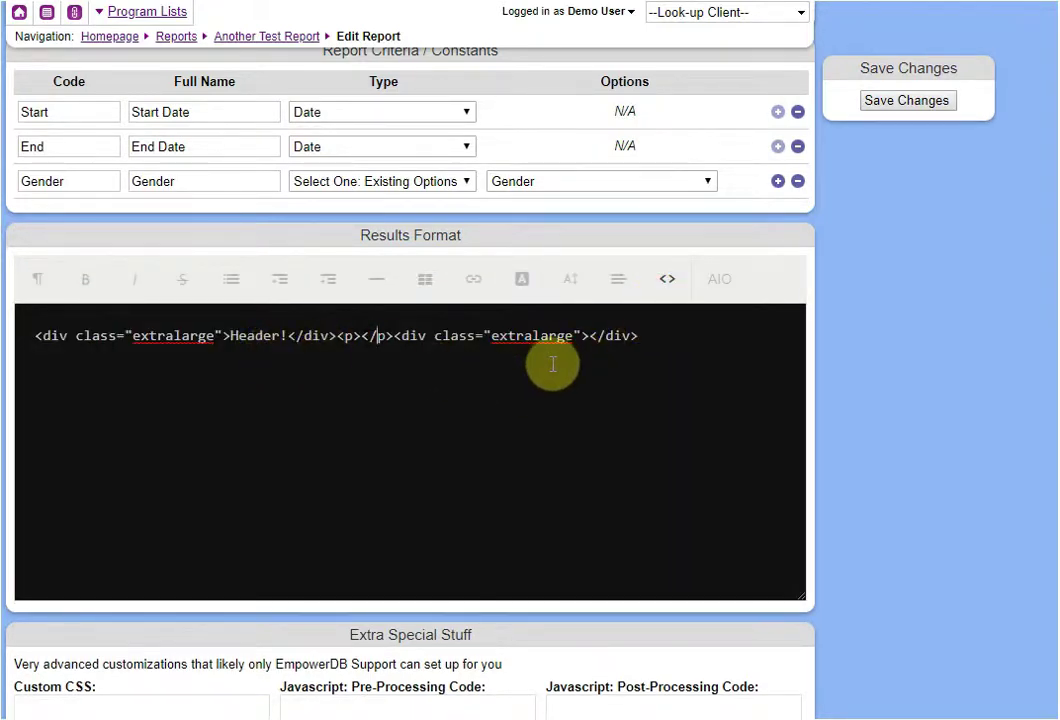
pyautogui.click(667, 283)
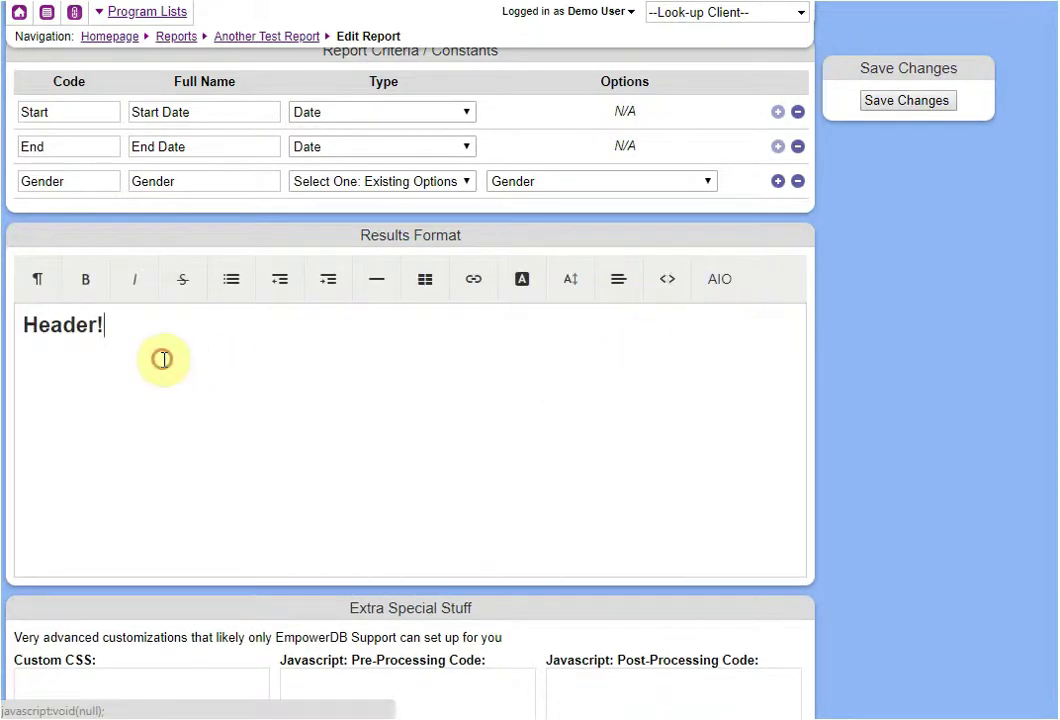
# Step: Insert a table with three columns and two rows below the Header! line in the results format
pyautogui.click(47, 369)
pyautogui.click(160, 403)
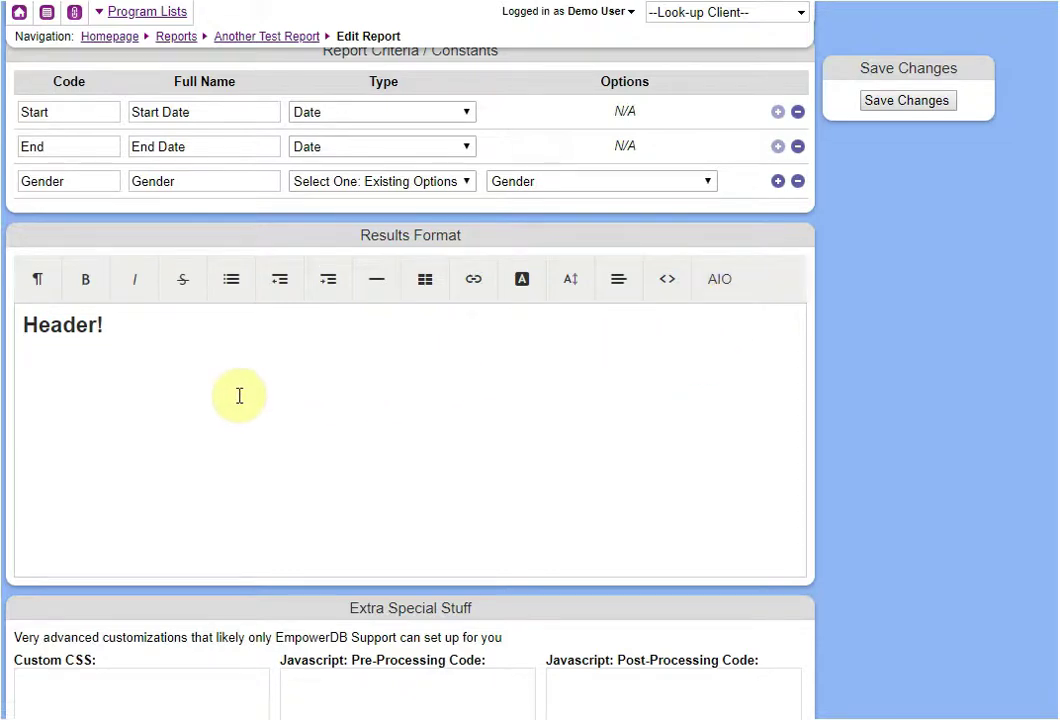
pyautogui.click(425, 281)
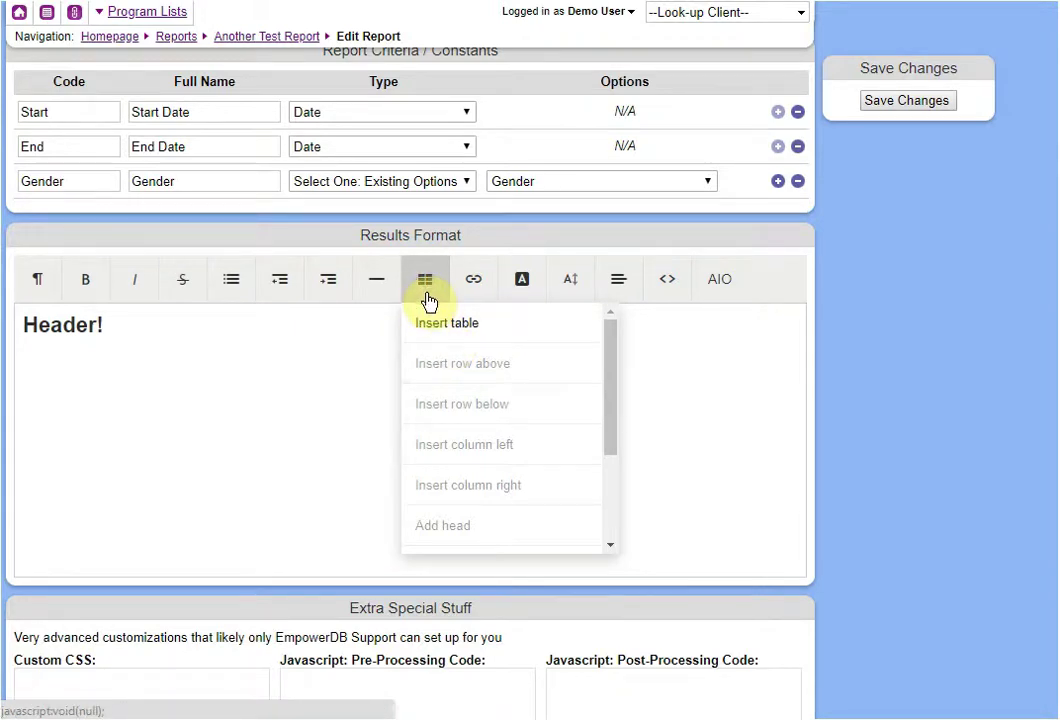
pyautogui.scroll(-2, 483, 450)
pyautogui.scroll(2, 485, 450)
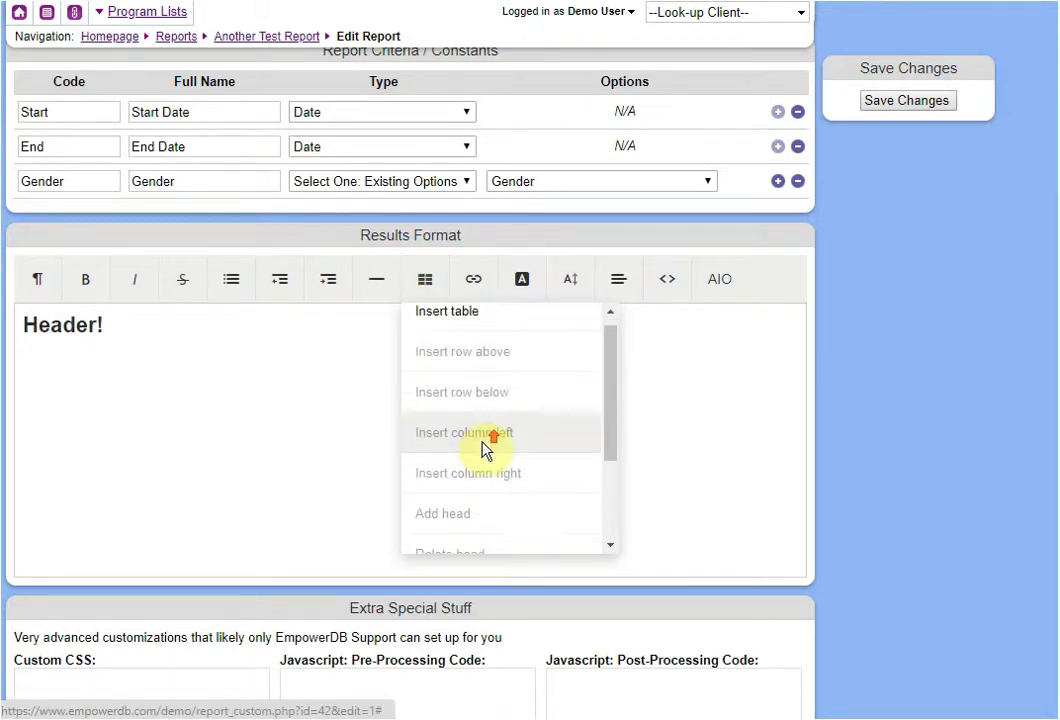
pyautogui.click(477, 338)
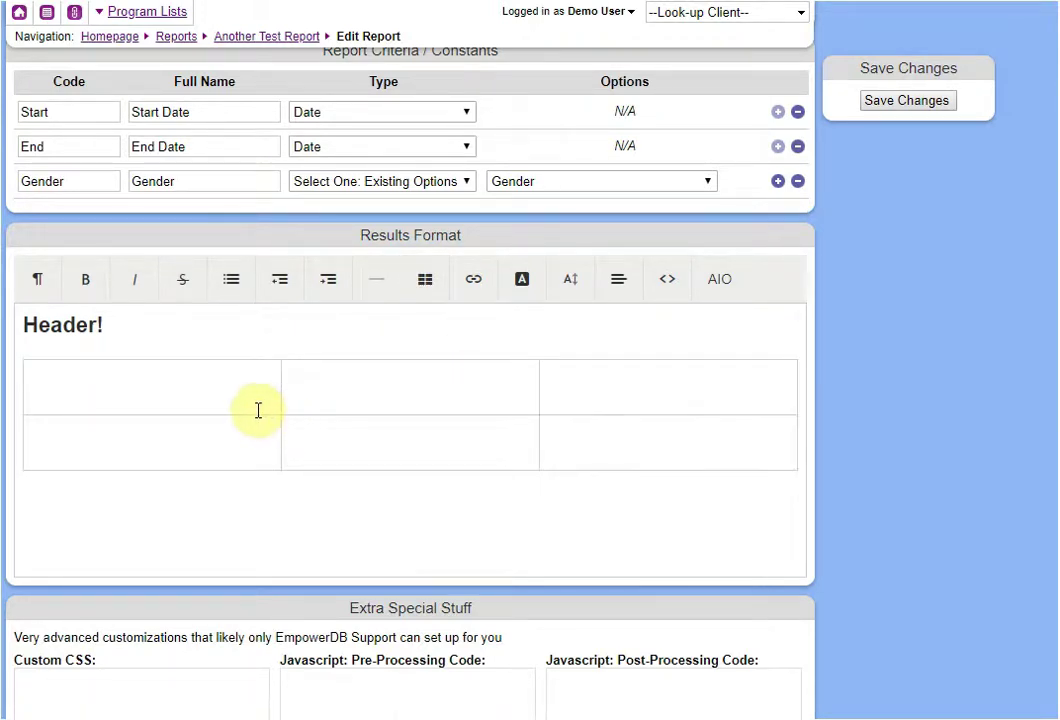
# Step: Add a head row to the new table in the results format
pyautogui.click(133, 398)
pyautogui.click(424, 281)
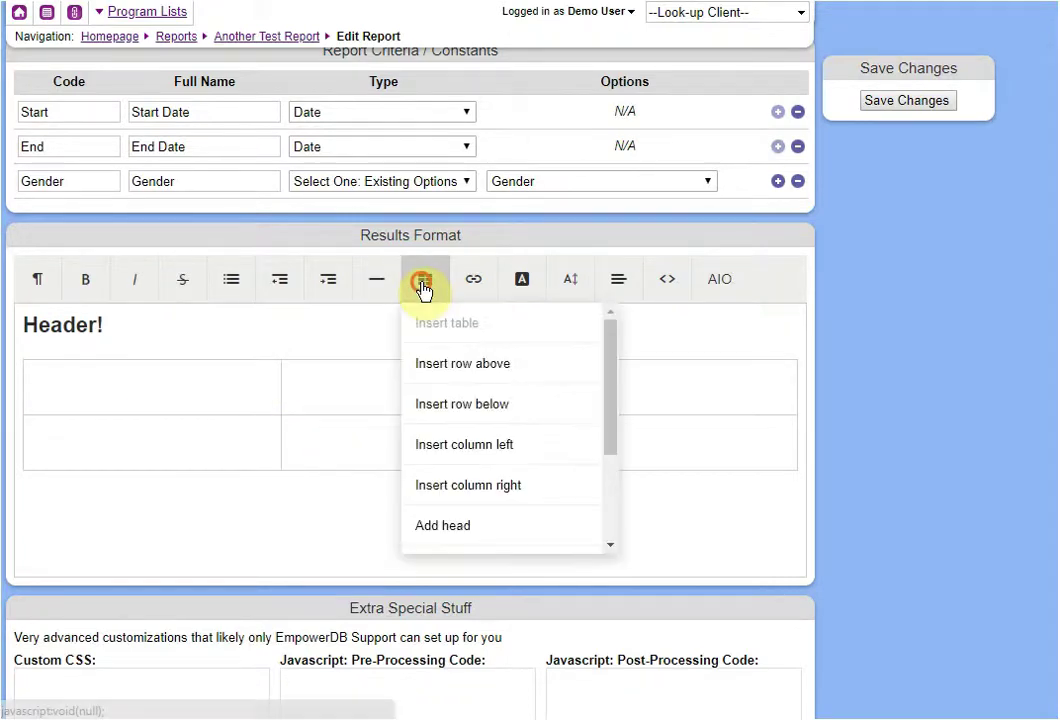
pyautogui.click(505, 522)
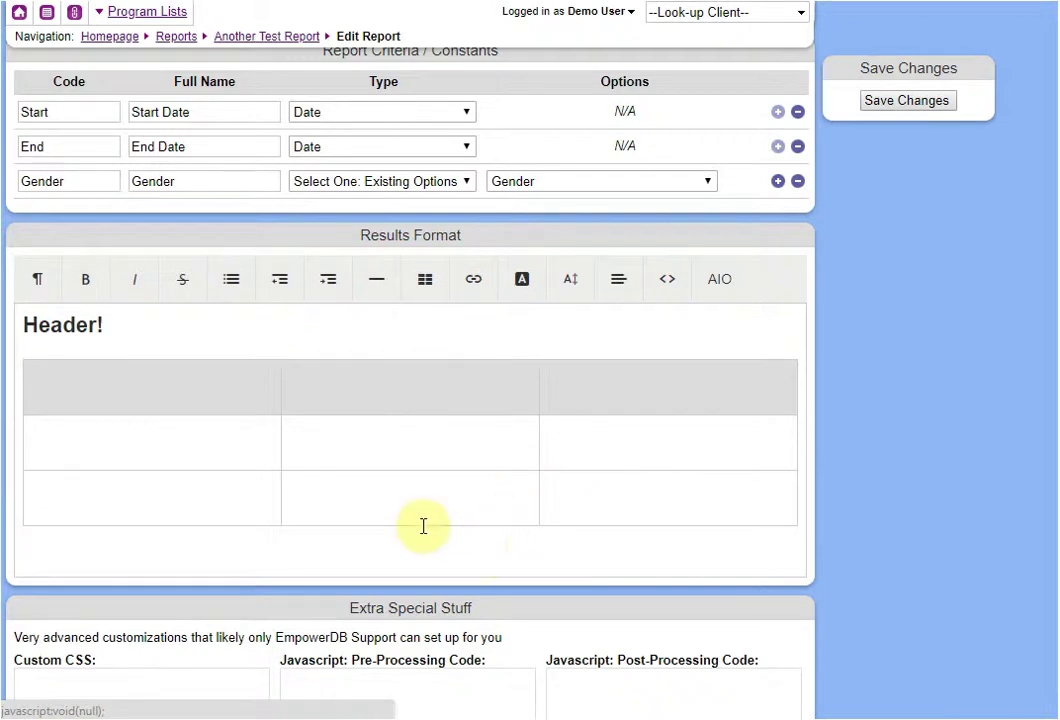
# Step: Label the three head cells of the table Something, Direct and Collateral
pyautogui.click(206, 388)
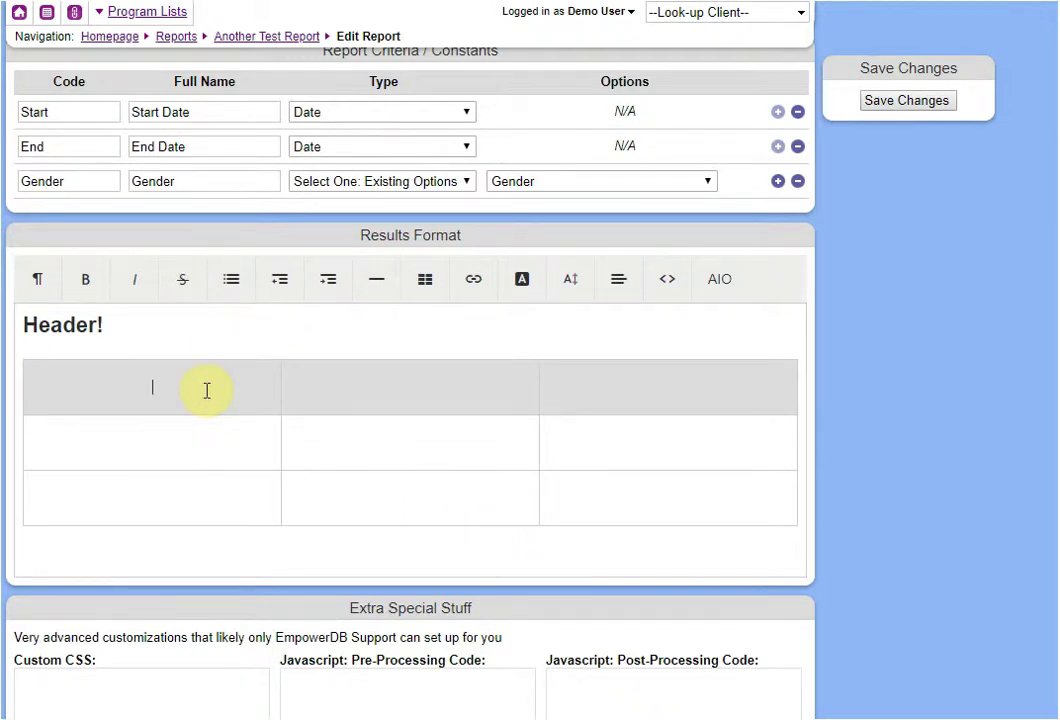
pyautogui.write('Sometin')
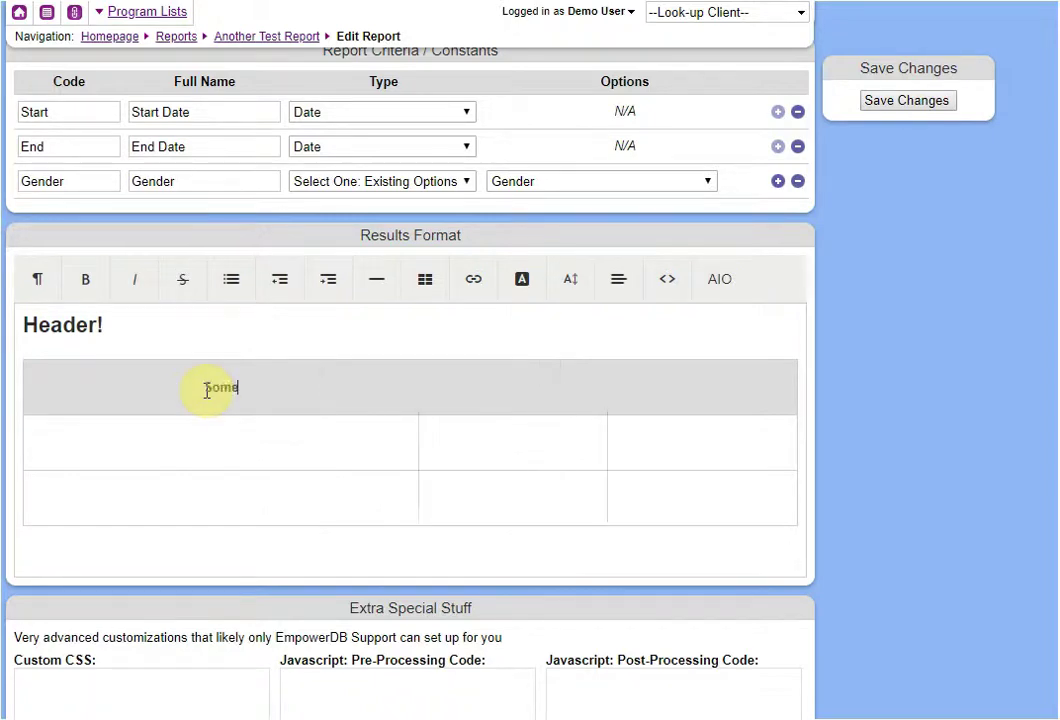
pyautogui.press('BackSpace')
pyautogui.press('BackSpace')
pyautogui.write('hing')
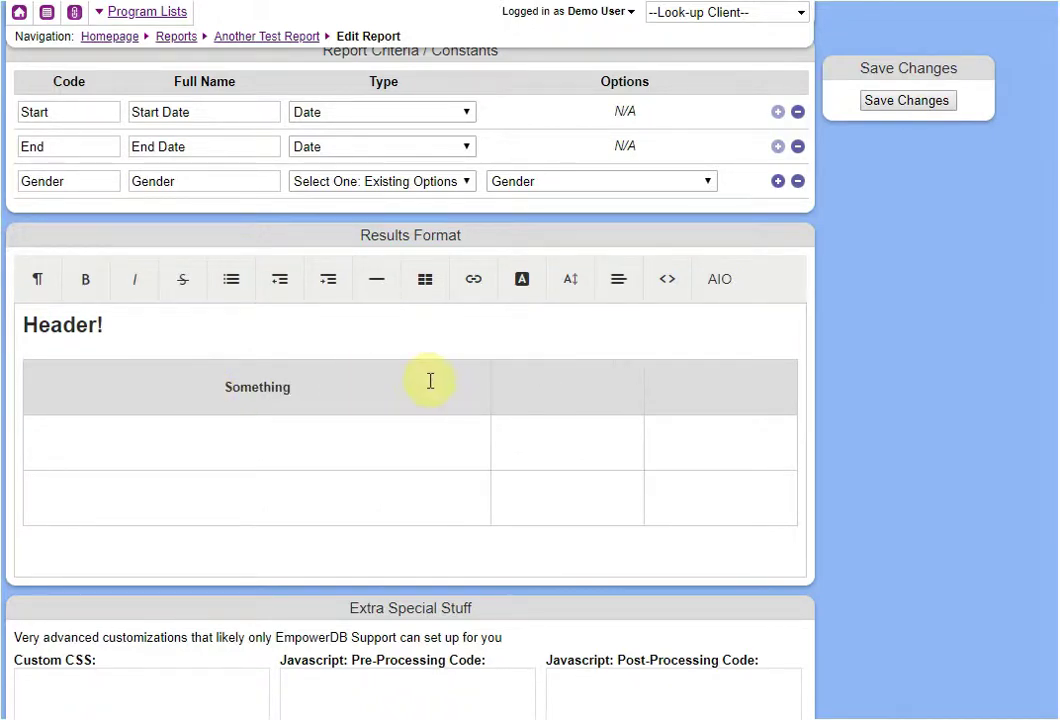
pyautogui.click(640, 400)
pyautogui.write('Direct')
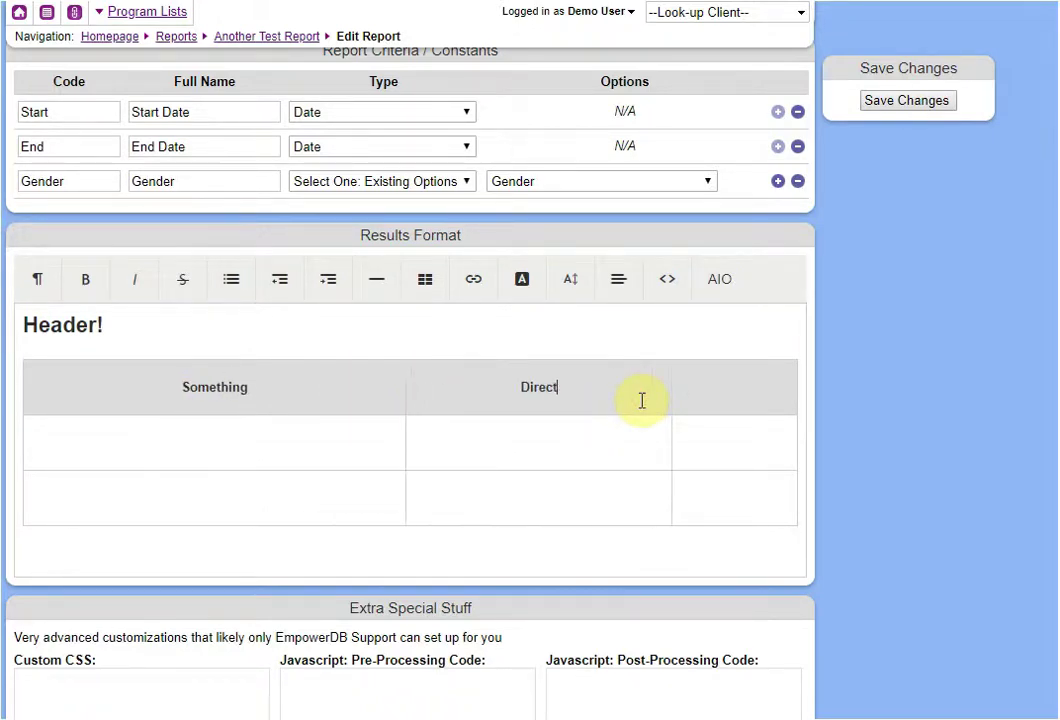
pyautogui.click(734, 396)
pyautogui.write('Collateral')
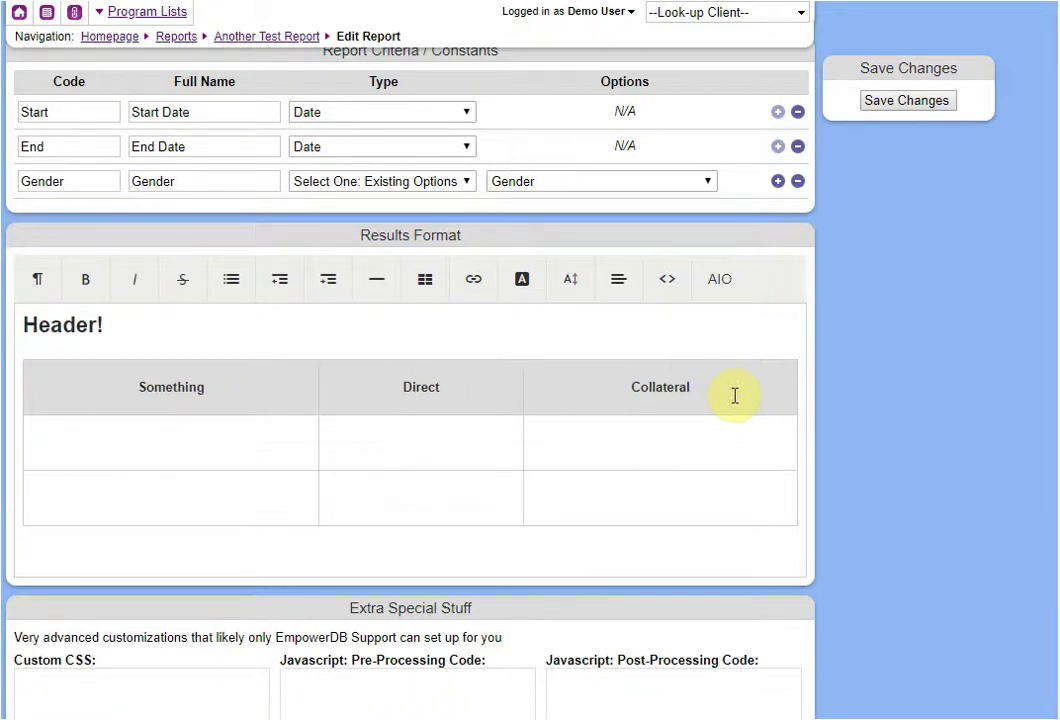
# Step: Insert a column to the right of Collateral and label its head cell Sum
pyautogui.click(688, 441)
pyautogui.click(417, 284)
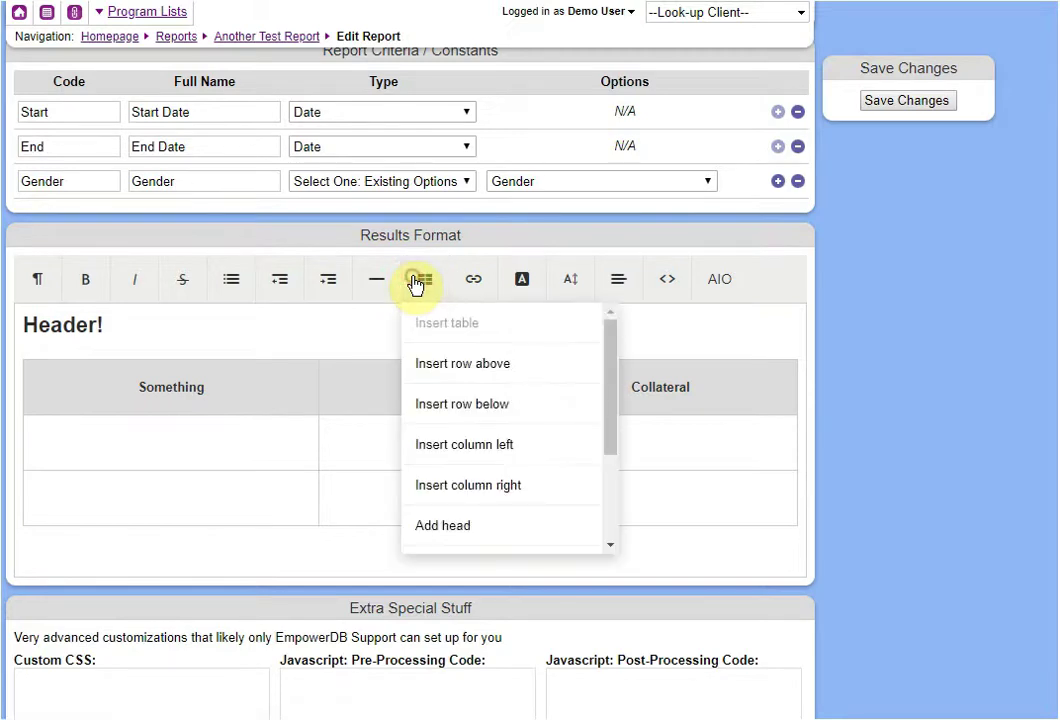
pyautogui.click(468, 485)
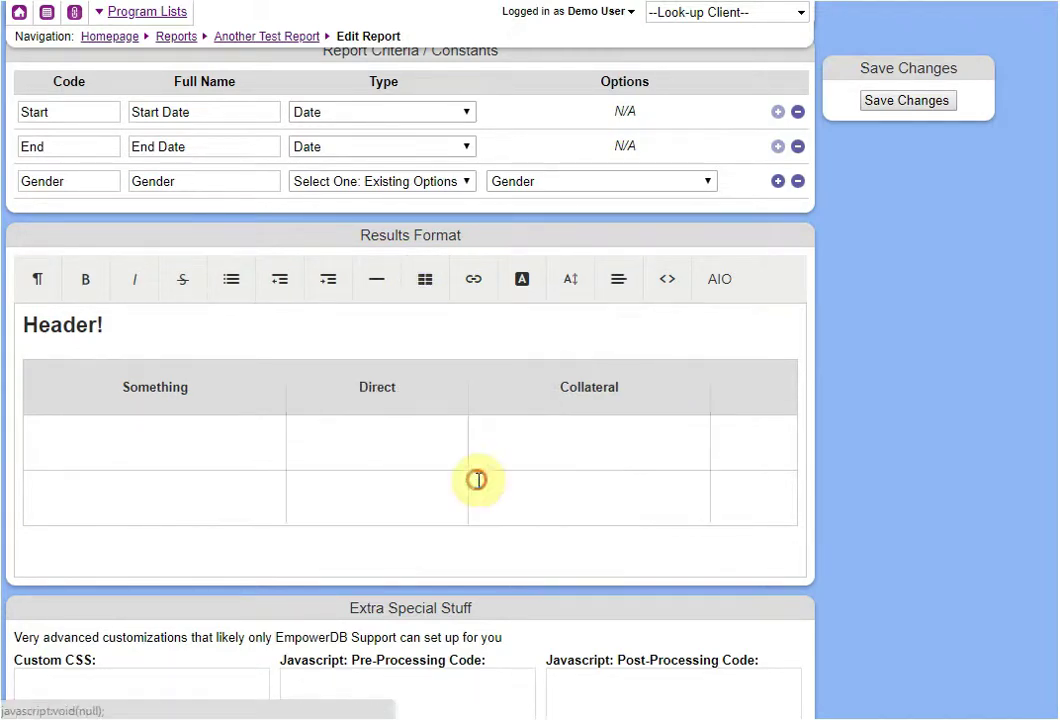
pyautogui.click(732, 387)
pyautogui.write('Sum')
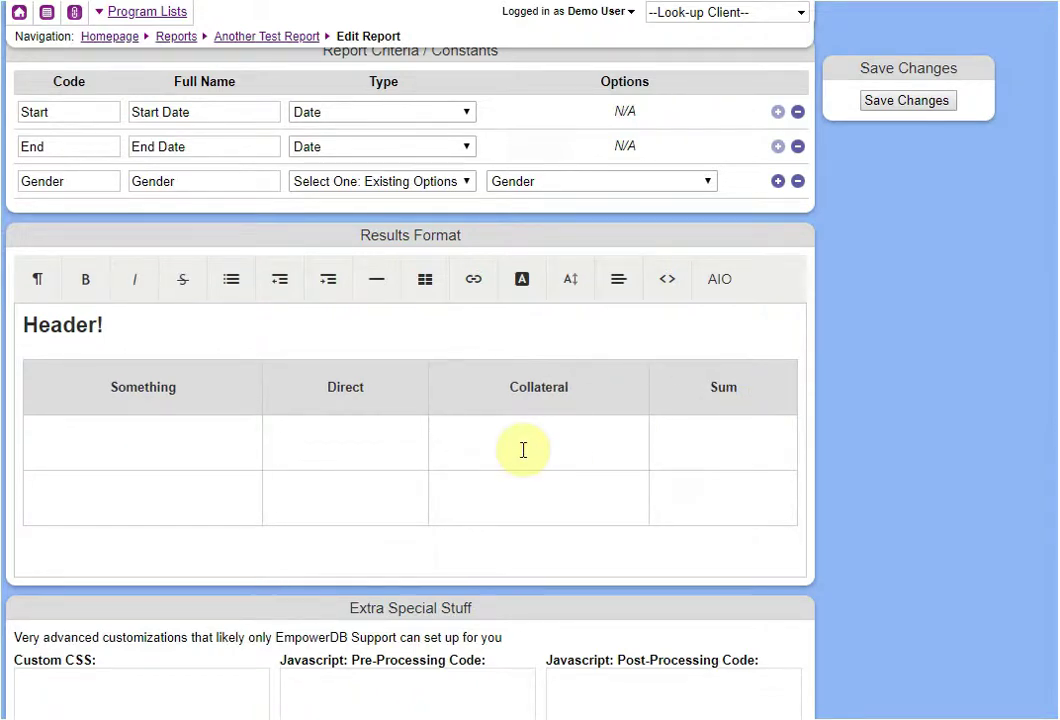
# Step: Insert a table row below the first body row
pyautogui.click(334, 495)
pyautogui.rightClick(334, 495)
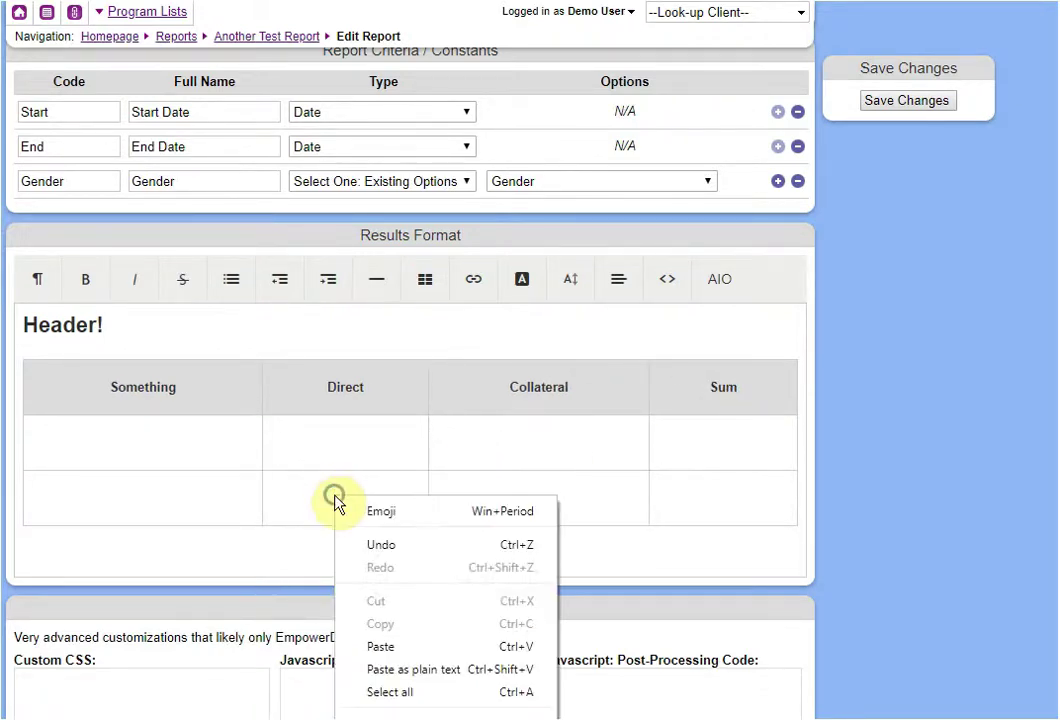
pyautogui.click(309, 490)
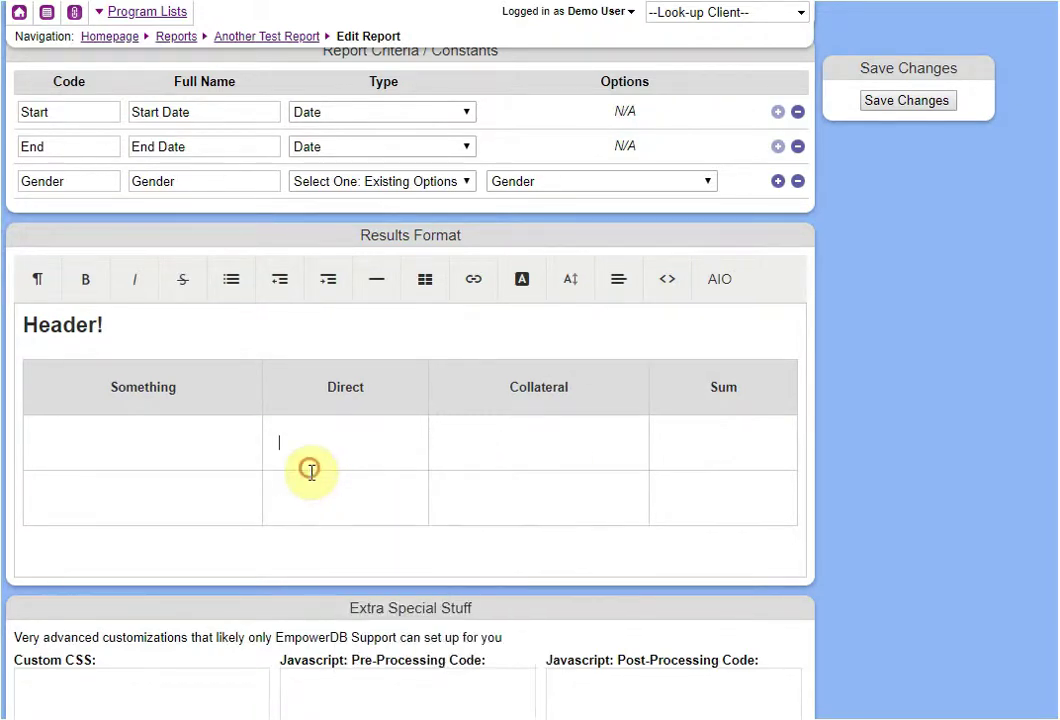
pyautogui.click(427, 283)
pyautogui.click(481, 408)
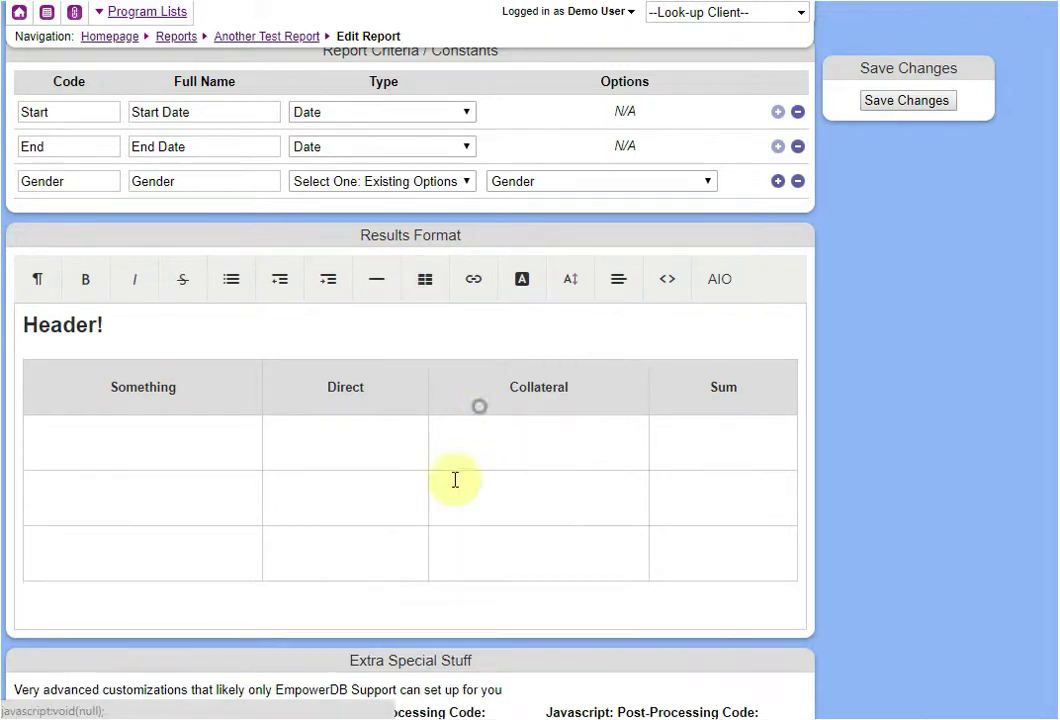
# Step: Remove the blank line between the Header! line and the table
pyautogui.scroll(-2, 381, 537)
pyautogui.click(63, 253)
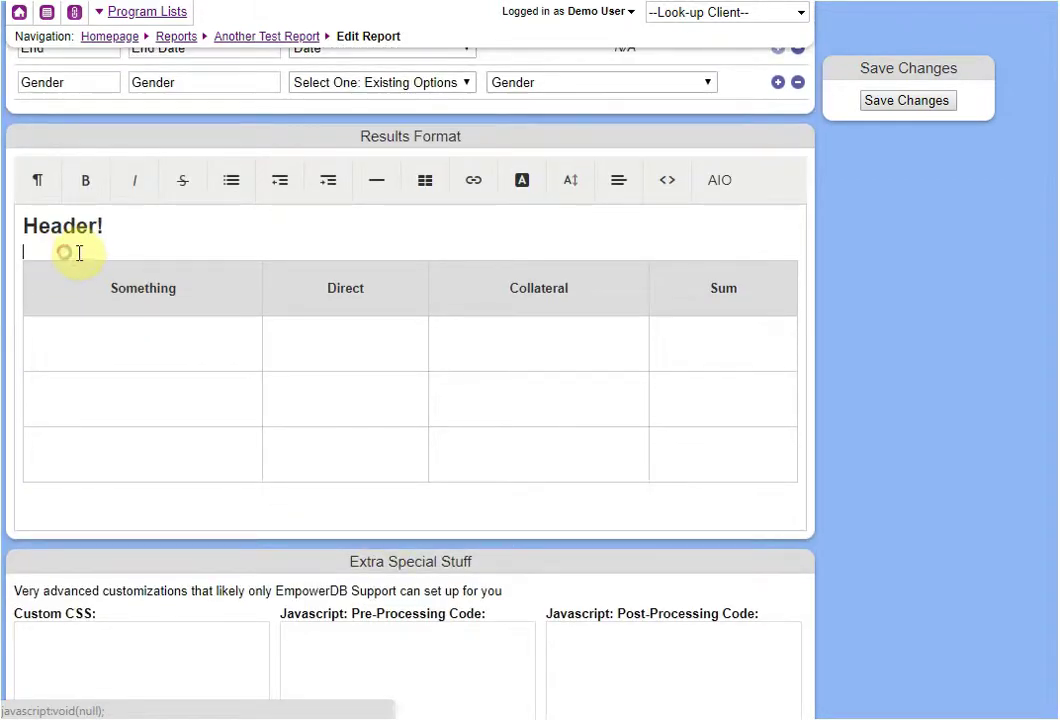
pyautogui.press('BackSpace')
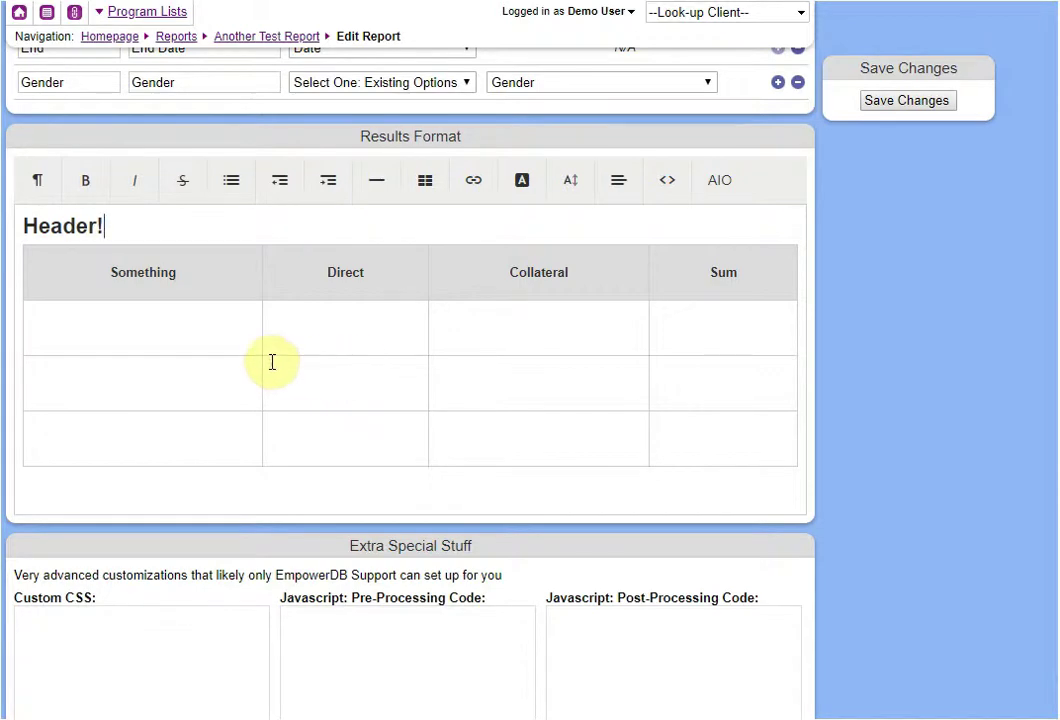
# Step: Check which AIO content can be inserted into the first body cell under Direct
pyautogui.click(215, 334)
pyautogui.scroll(-2, 258, 395)
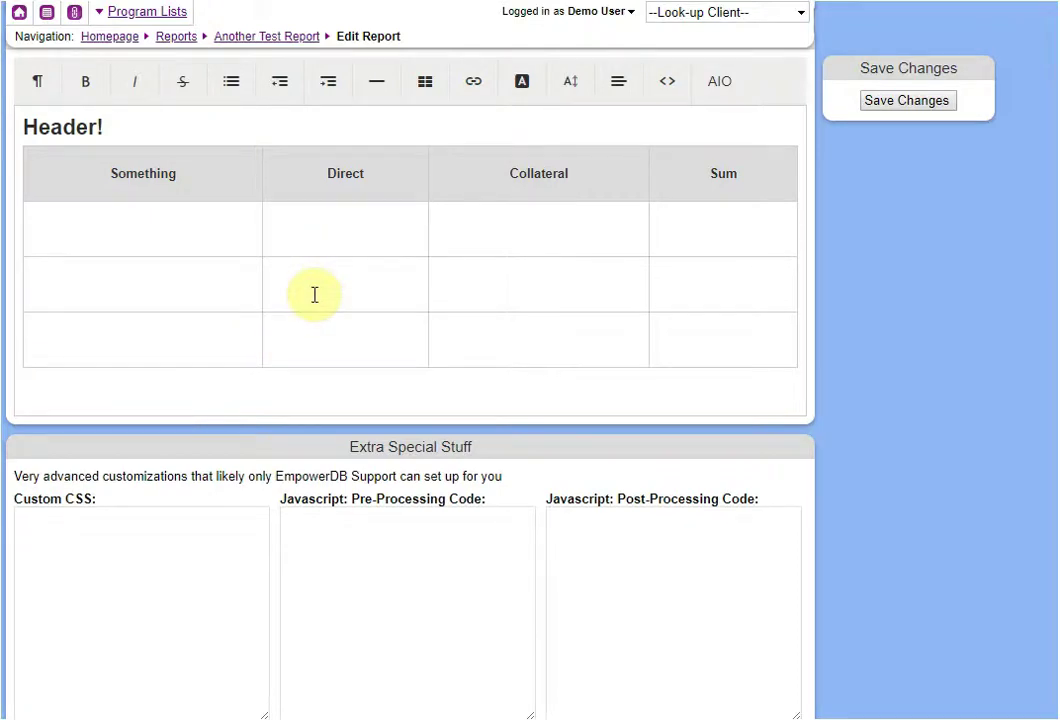
pyautogui.scroll(2, 900, 385)
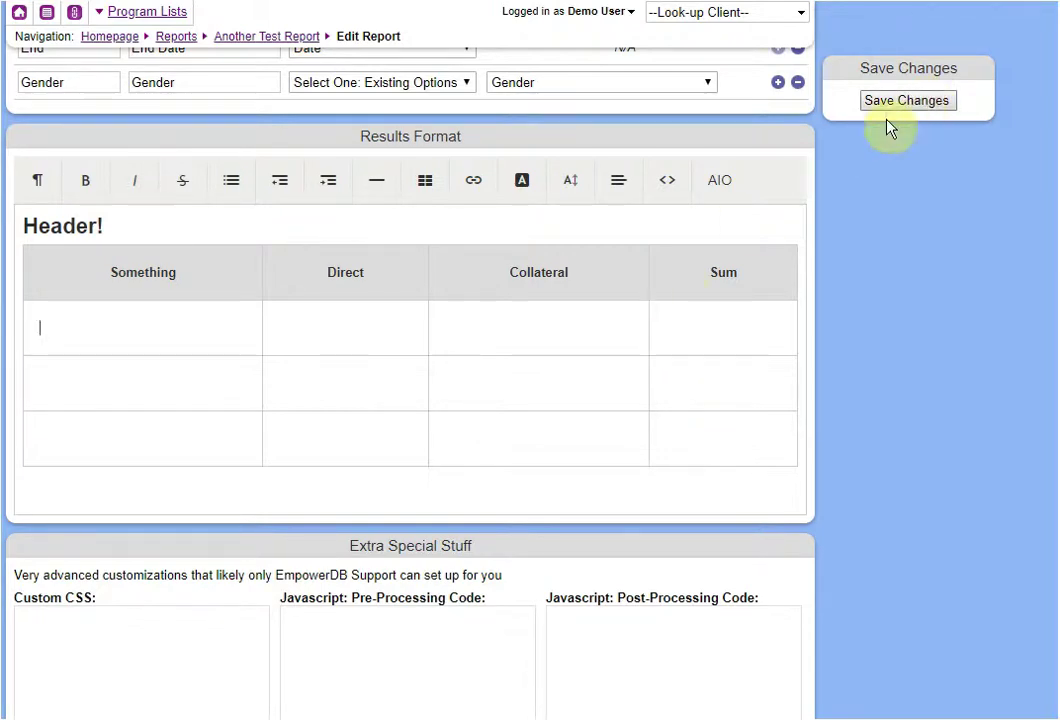
pyautogui.click(364, 330)
pyautogui.click(733, 199)
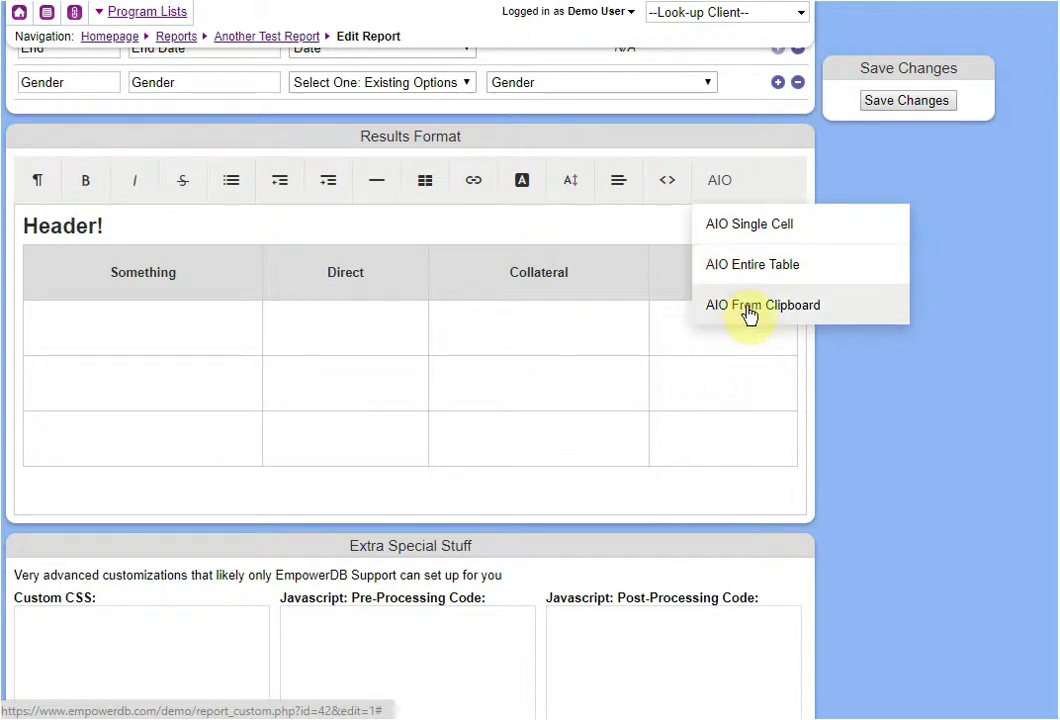
pyautogui.click(390, 327)
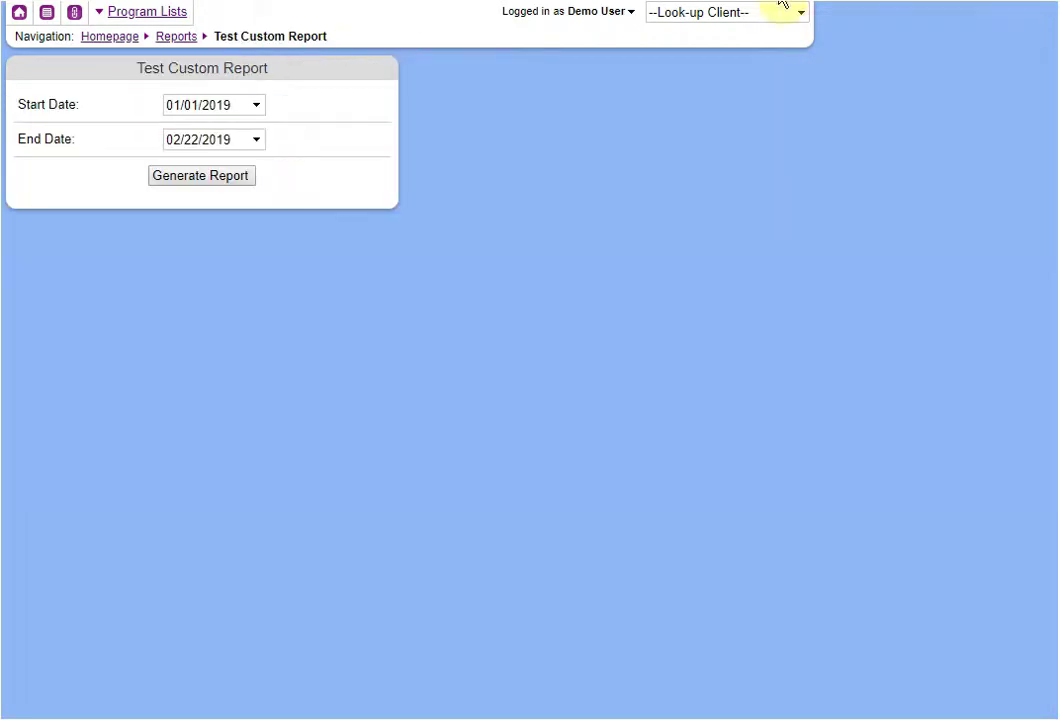
# Step: Open Test Custom Report for editing and examine the AIO cells and tables in its results format
pyautogui.click(184, 40)
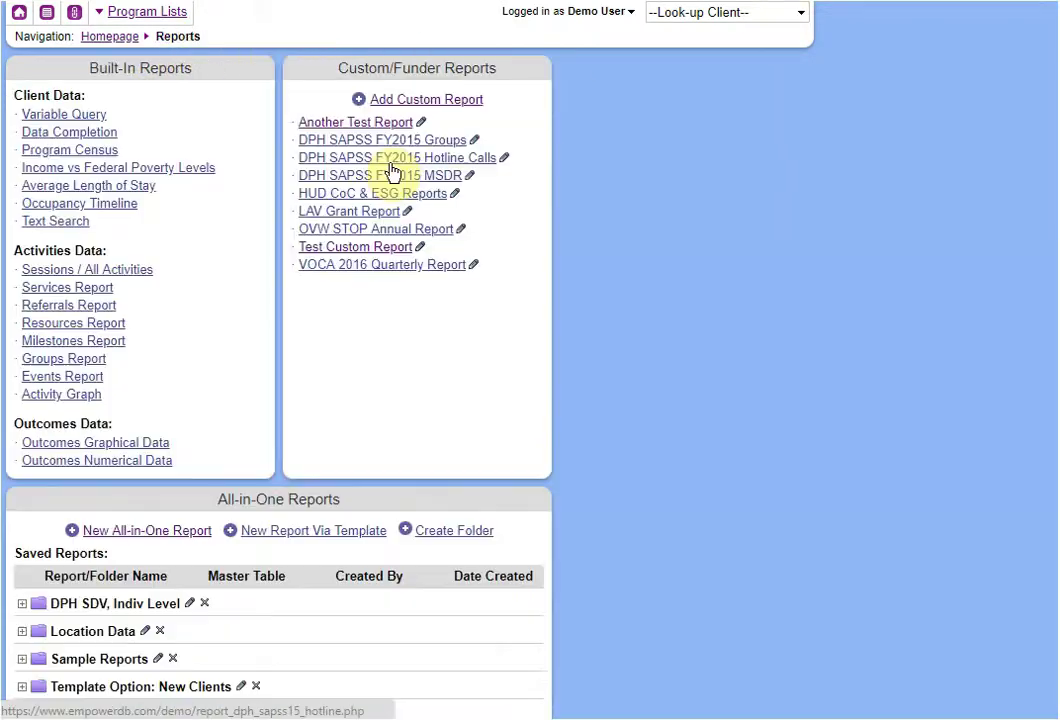
pyautogui.click(421, 248)
pyautogui.scroll(-3, 910, 470)
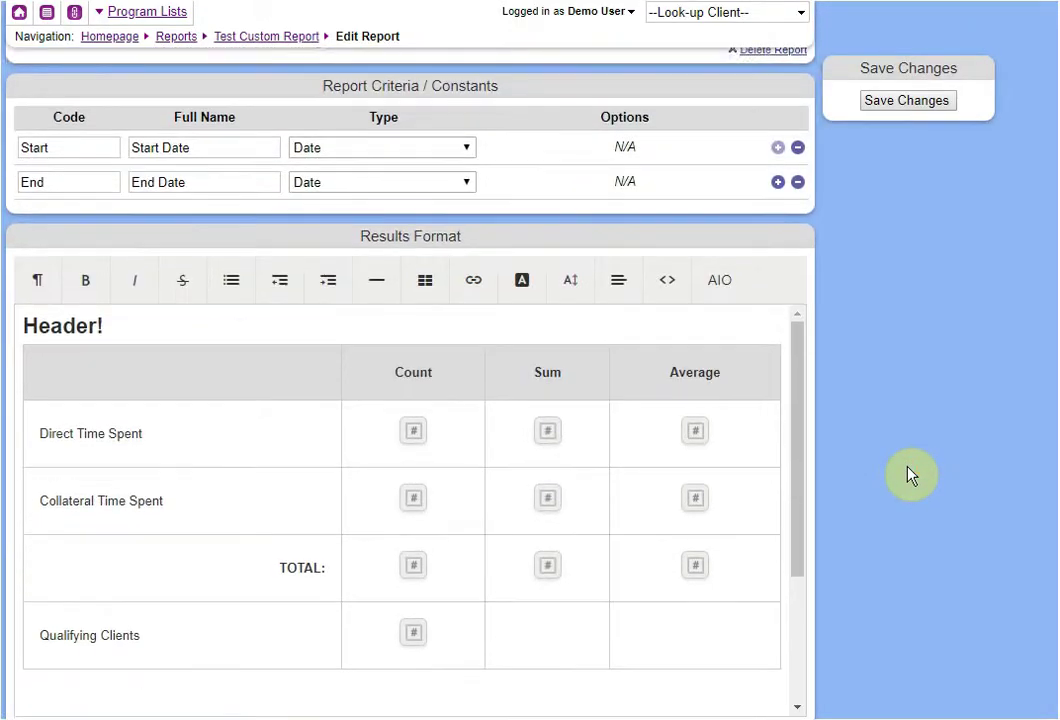
pyautogui.scroll(-1, 910, 475)
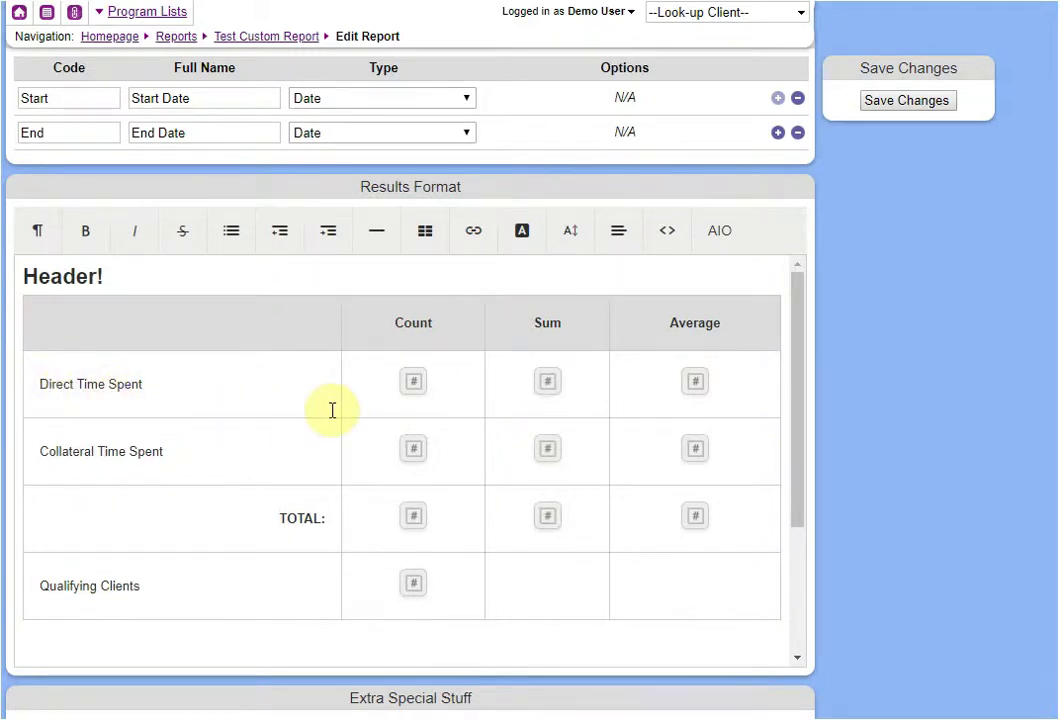
pyautogui.click(418, 390)
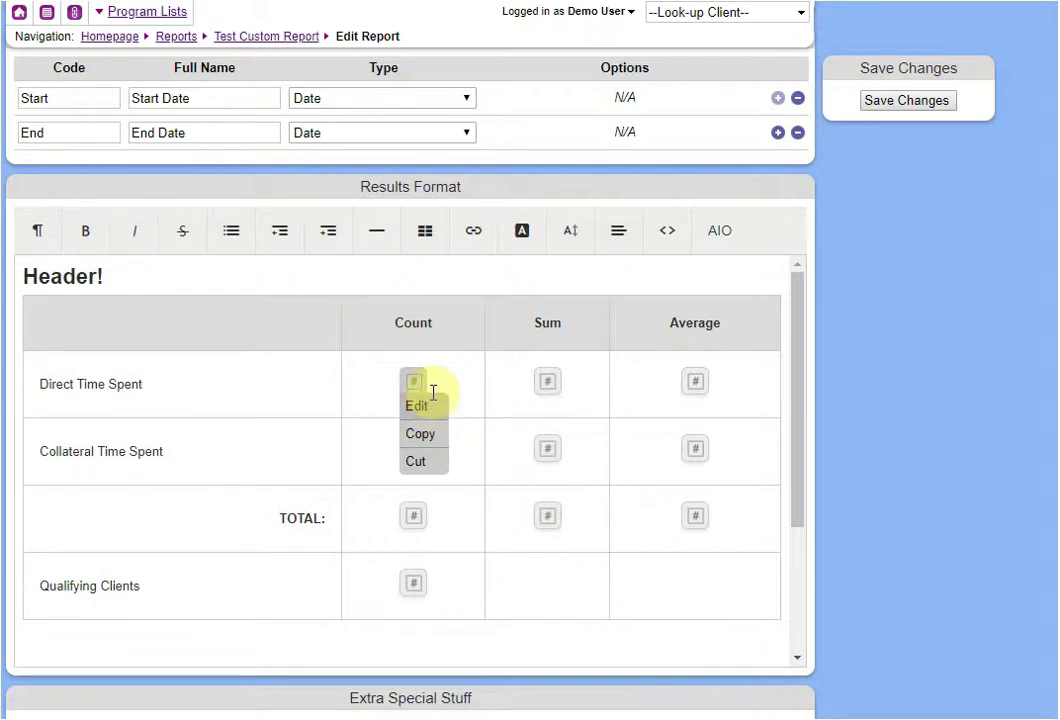
pyautogui.click(440, 385)
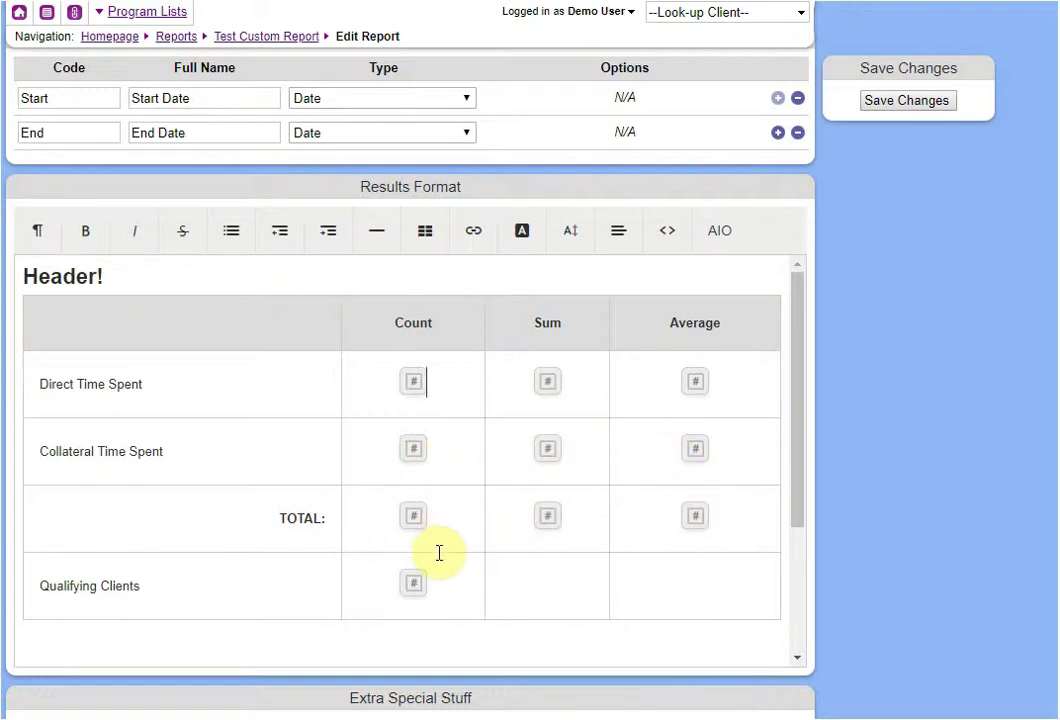
pyautogui.scroll(-2, 440, 553)
pyautogui.scroll(-2, 438, 549)
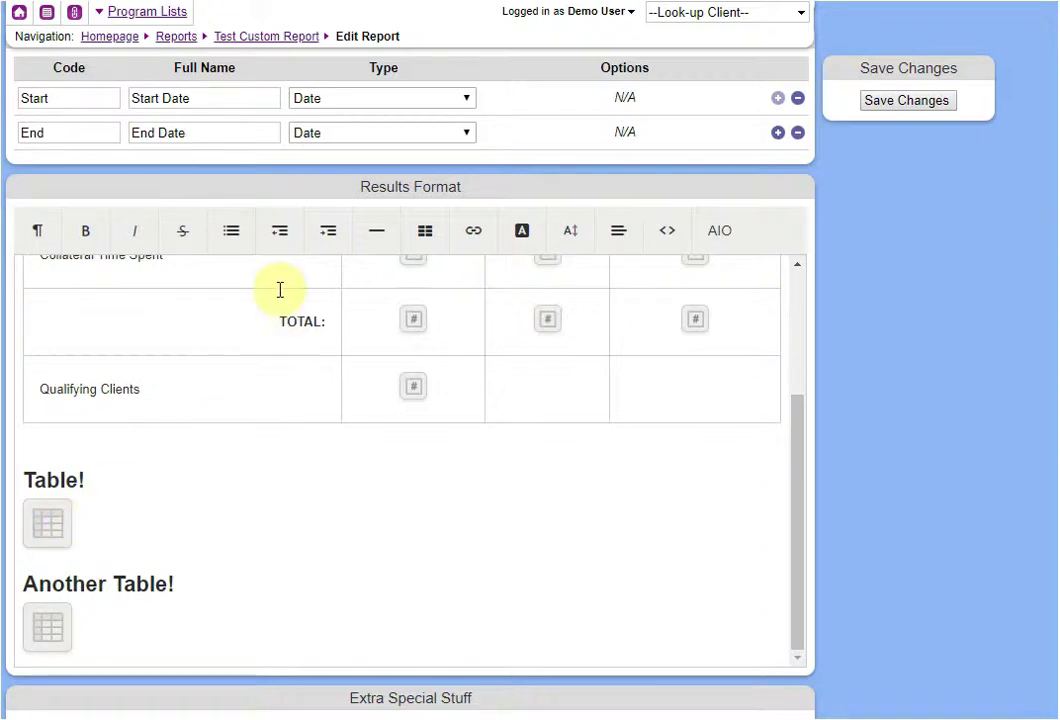
# Step: Generate Test Custom Report with start date 01/01/2019 and end date 02/22/2019
pyautogui.click(295, 38)
pyautogui.click(228, 105)
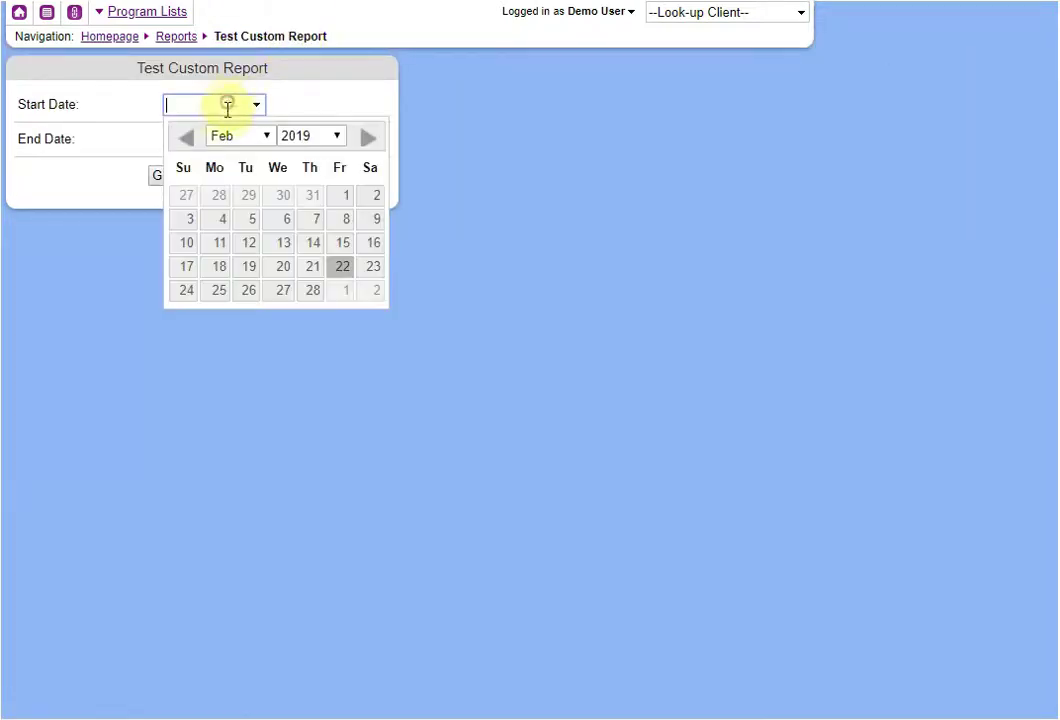
pyautogui.click(188, 139)
pyautogui.click(248, 195)
pyautogui.click(212, 141)
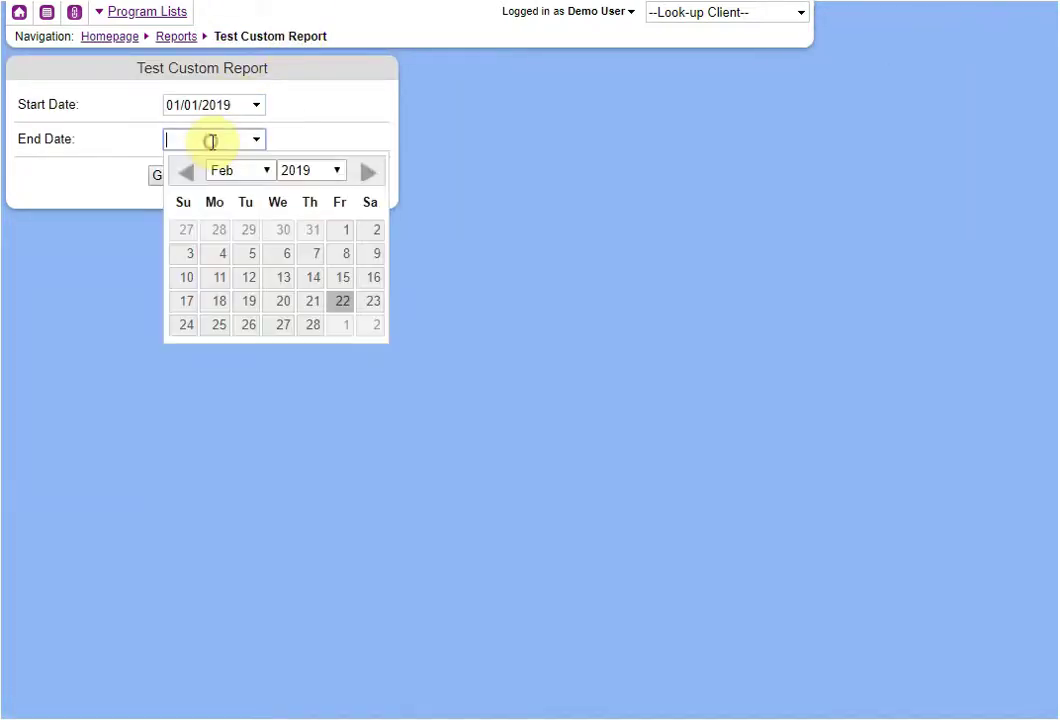
pyautogui.click(342, 301)
pyautogui.click(201, 175)
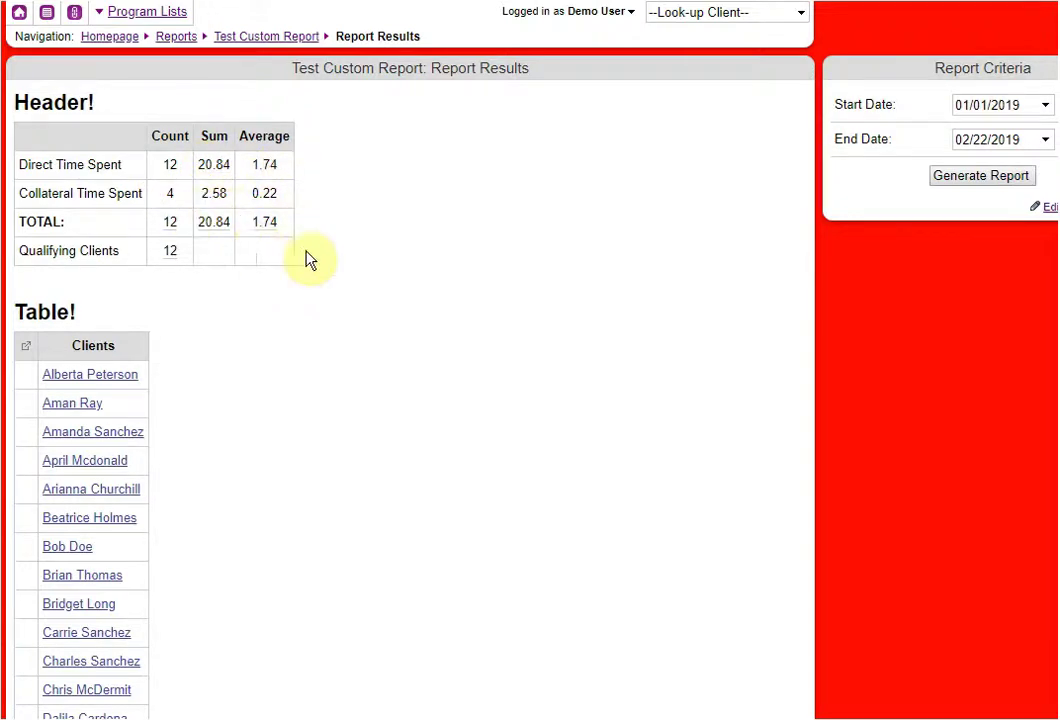
# Step: Review the Table! and Another Table! sections of the report results and return to editing Another Test Report
pyautogui.scroll(-3, 204, 369)
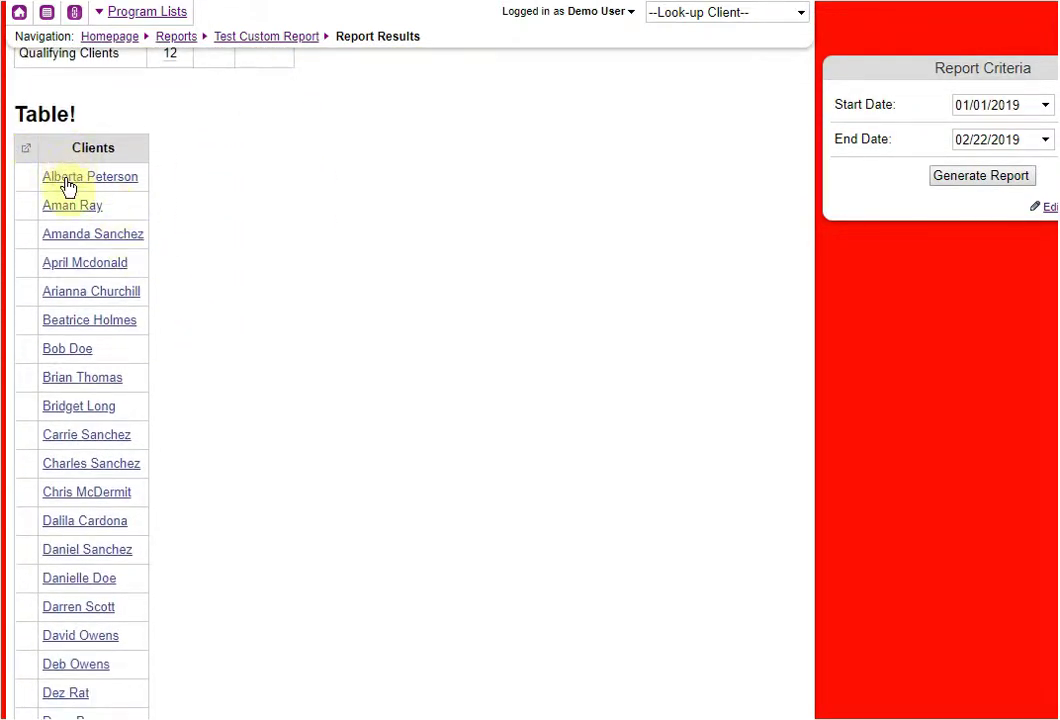
pyautogui.scroll(-3, 79, 288)
pyautogui.scroll(-20, 100, 392)
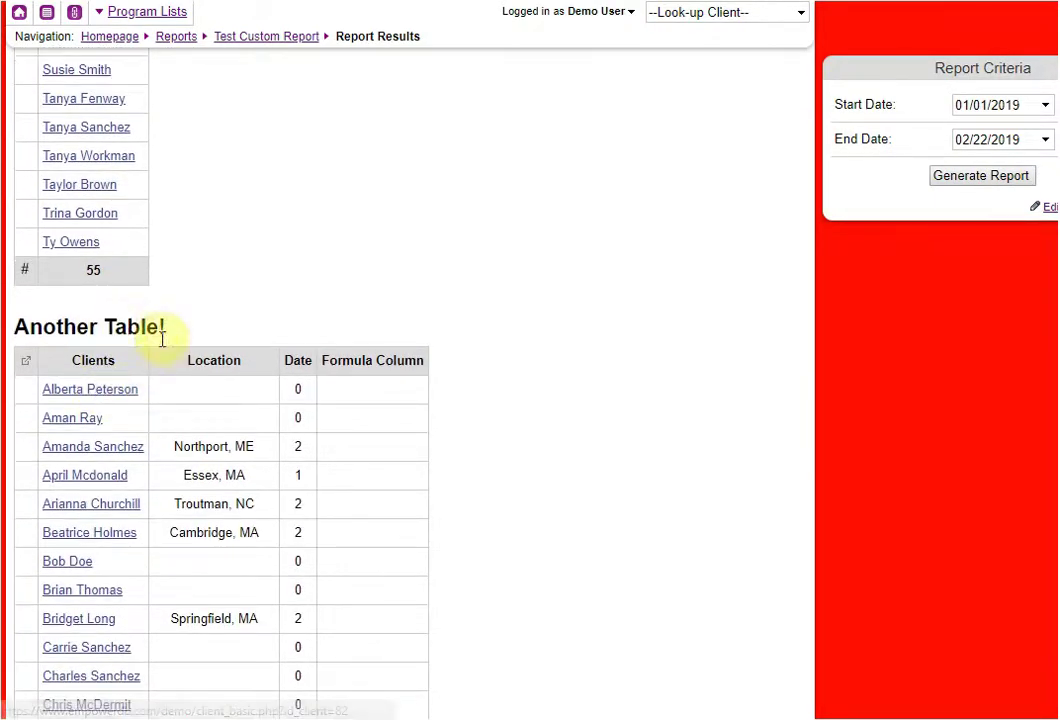
pyautogui.scroll(-3, 200, 345)
pyautogui.scroll(10, 338, 515)
pyautogui.scroll(15, 340, 515)
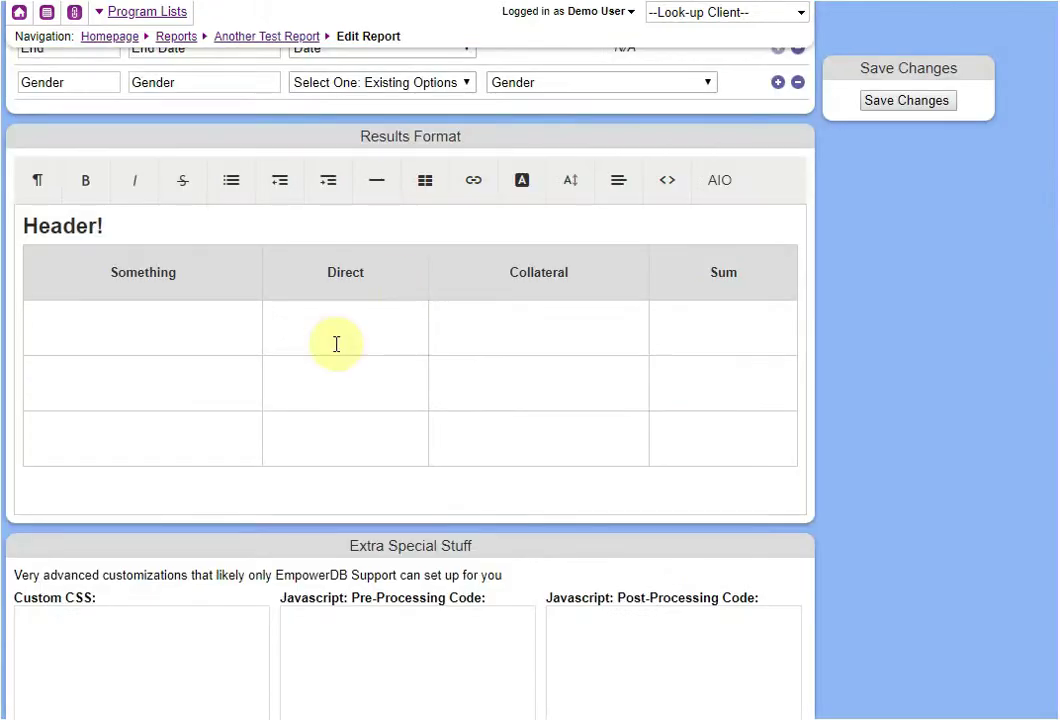
# Step: Left-align the first body cell under Direct
pyautogui.click(336, 343)
pyautogui.click(618, 182)
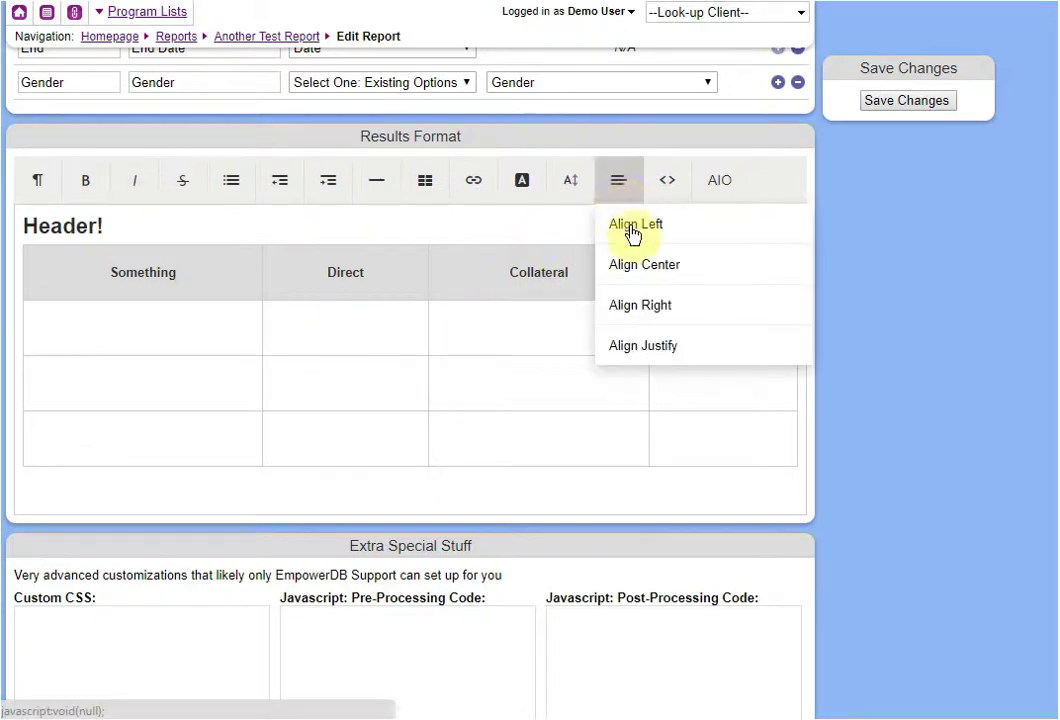
pyautogui.click(633, 226)
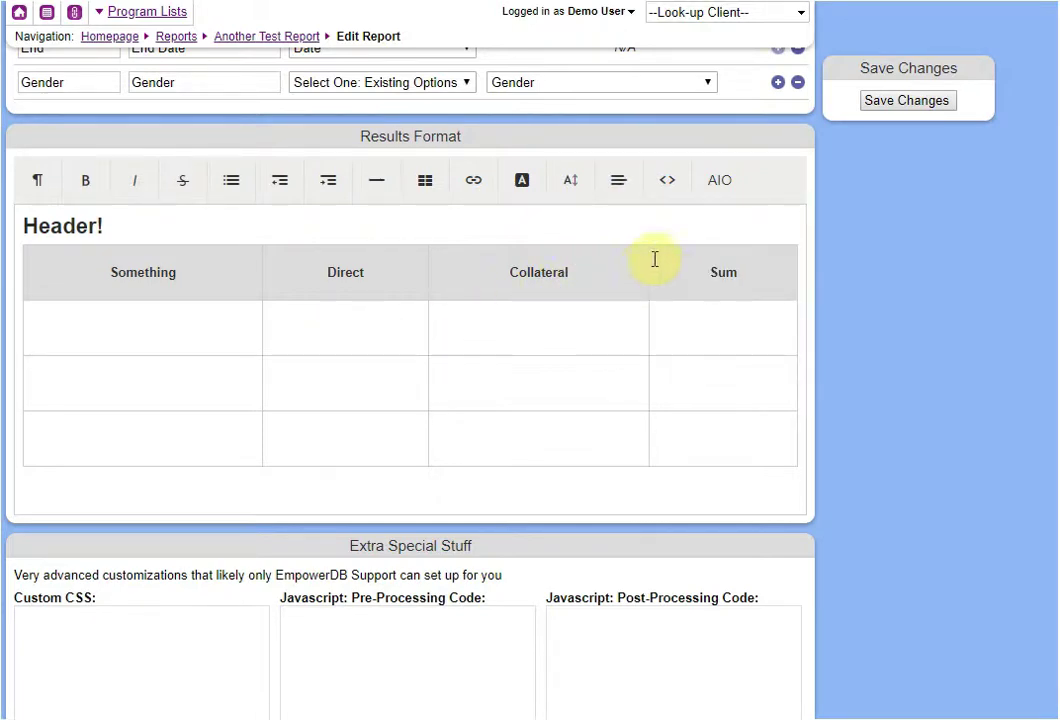
# Step: Insert an AIO single cell reference there, using the Direct & Collateral Time report and its Direct Time Spent column
pyautogui.click(718, 186)
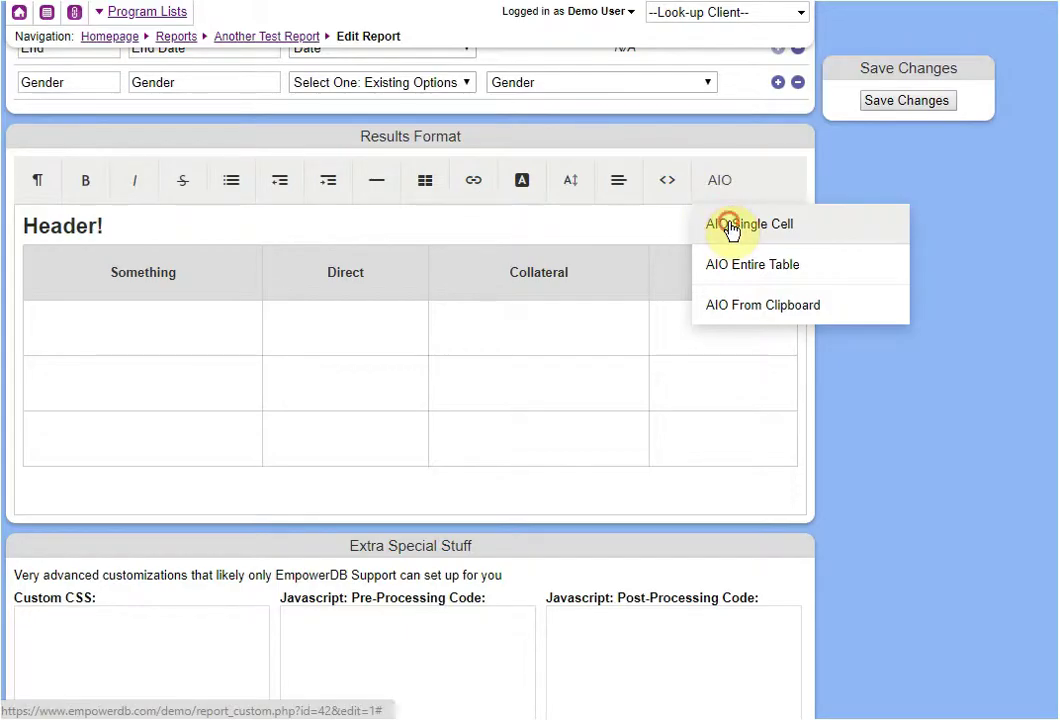
pyautogui.click(731, 226)
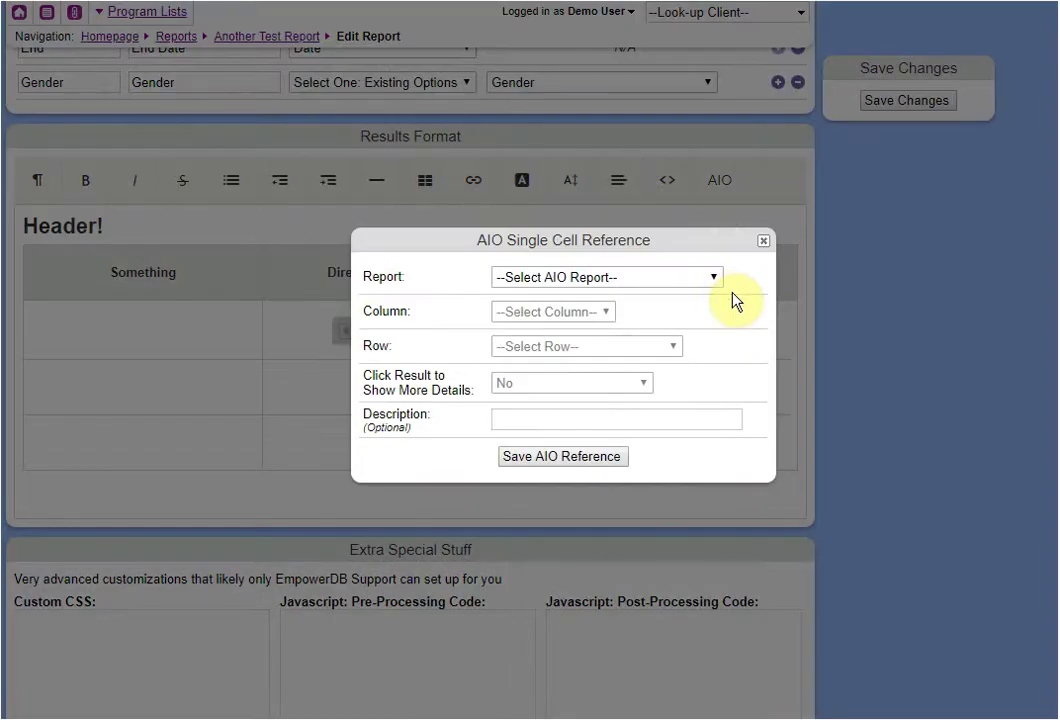
pyautogui.click(569, 277)
pyautogui.scroll(-5, 570, 420)
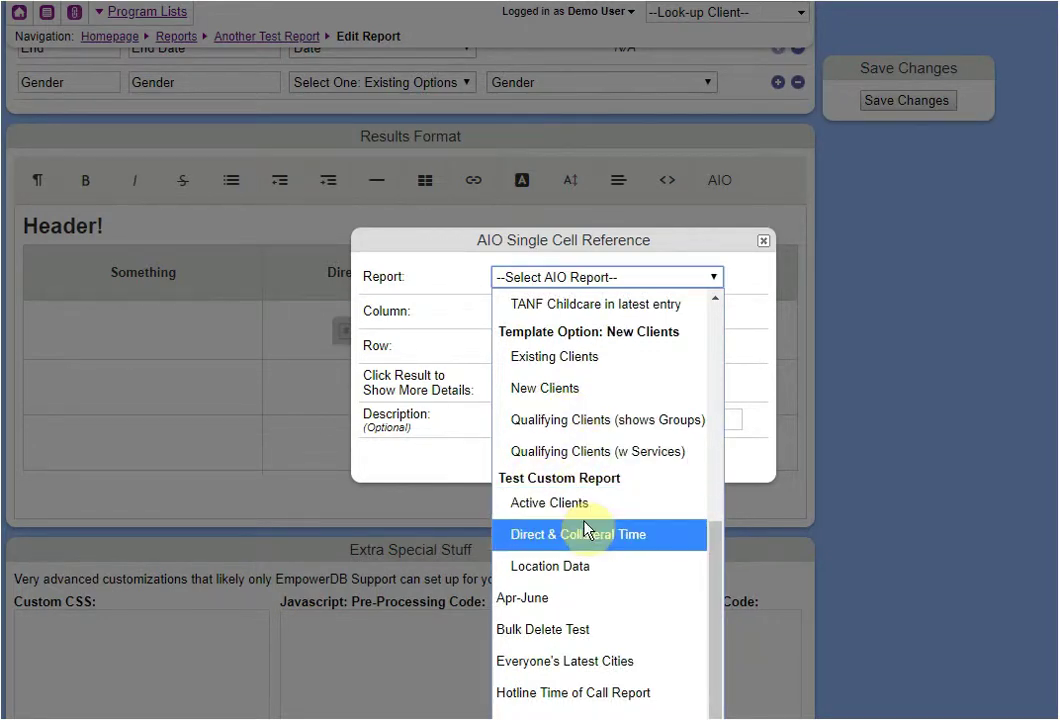
pyautogui.click(637, 545)
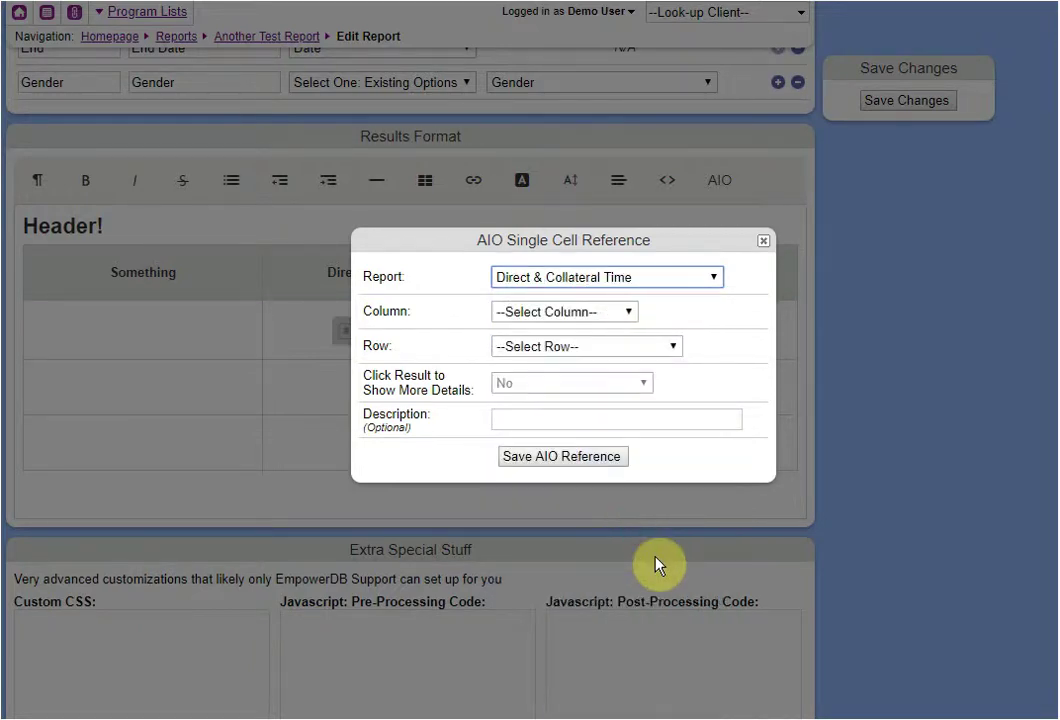
pyautogui.click(548, 313)
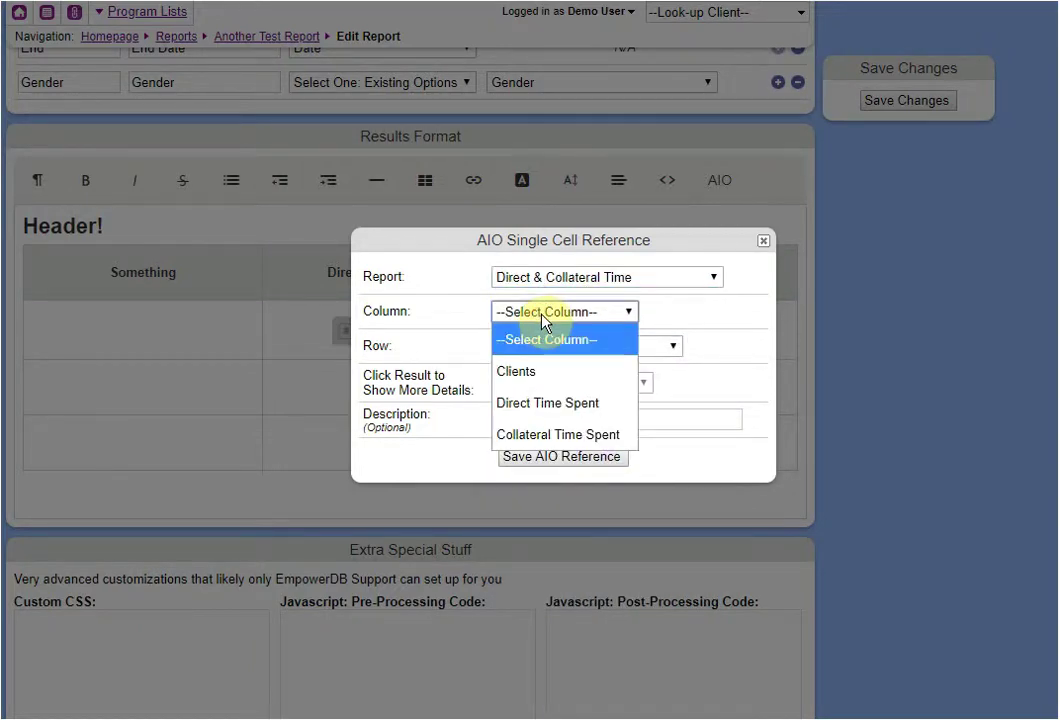
pyautogui.click(583, 405)
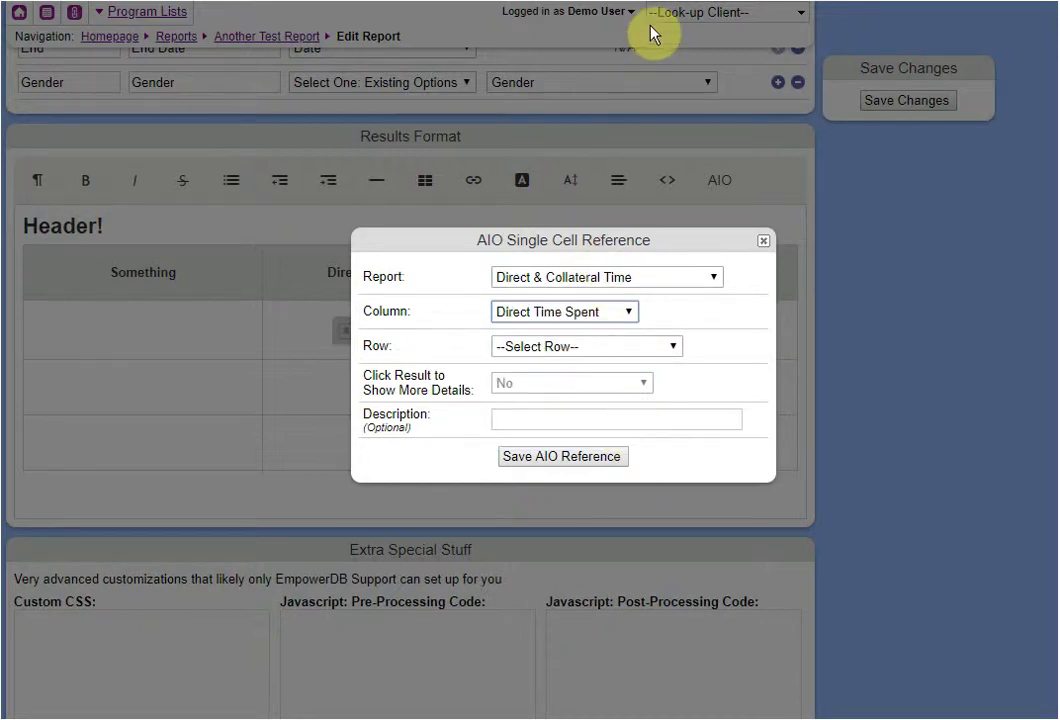
# Step: Review the constants, client rows and summary rows of the Direct & Collateral Time all-in-one report
pyautogui.click(590, 0)
pyautogui.scroll(-5, 610, 400)
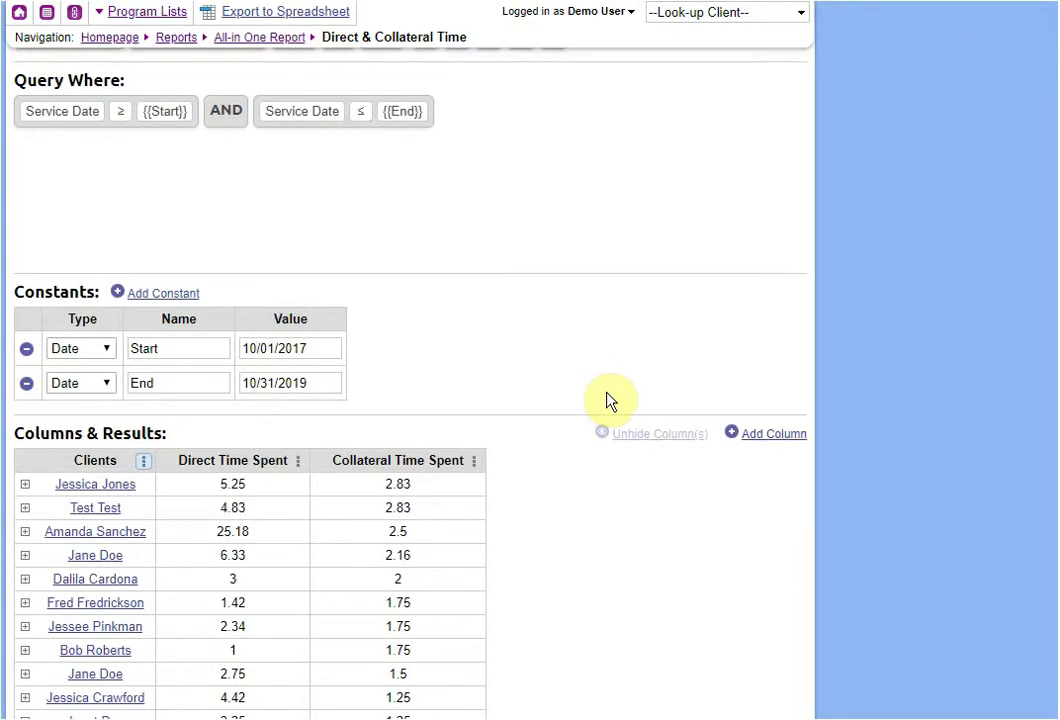
pyautogui.scroll(-1, 598, 355)
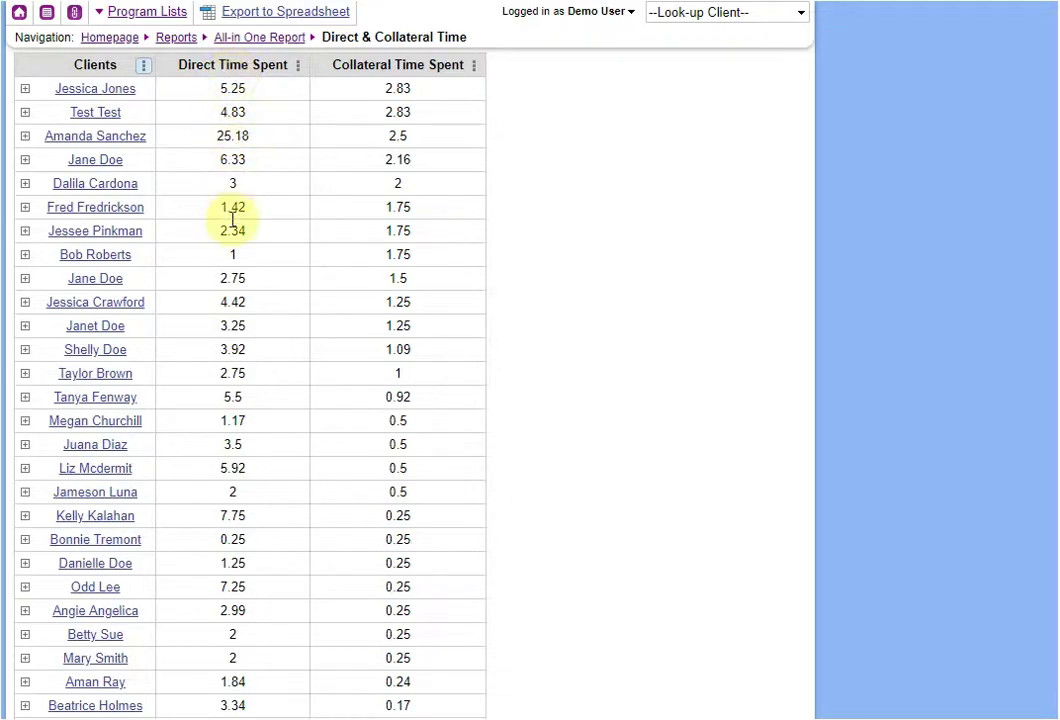
pyautogui.scroll(-4, 238, 330)
pyautogui.scroll(-3, 237, 330)
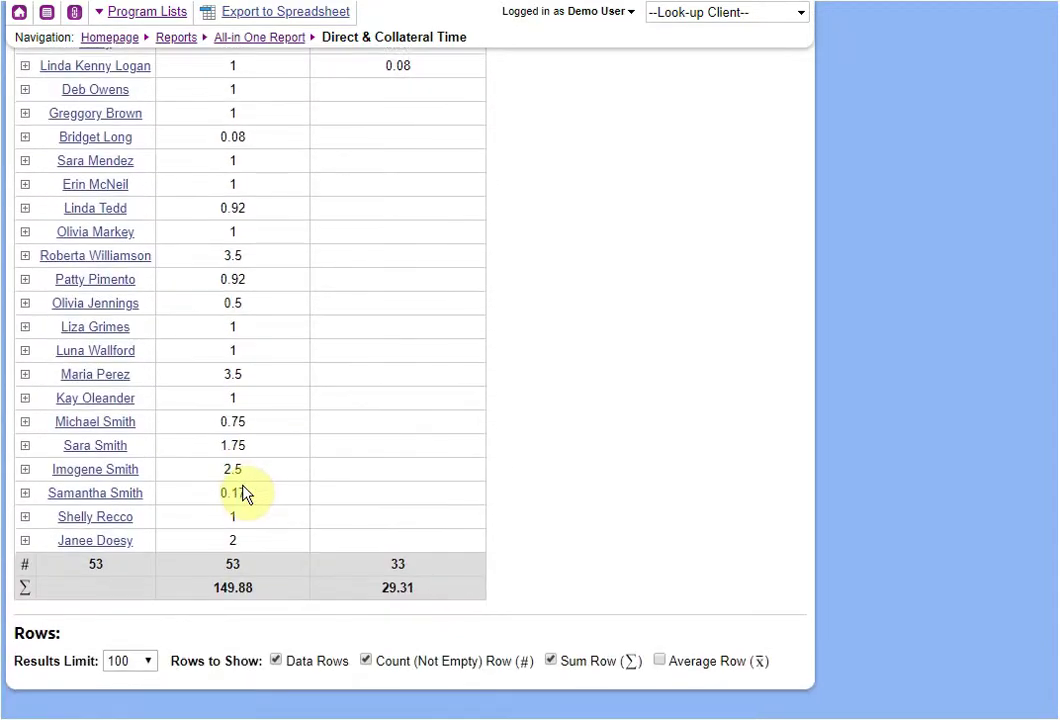
pyautogui.scroll(1, 216, 343)
pyautogui.scroll(10, 216, 343)
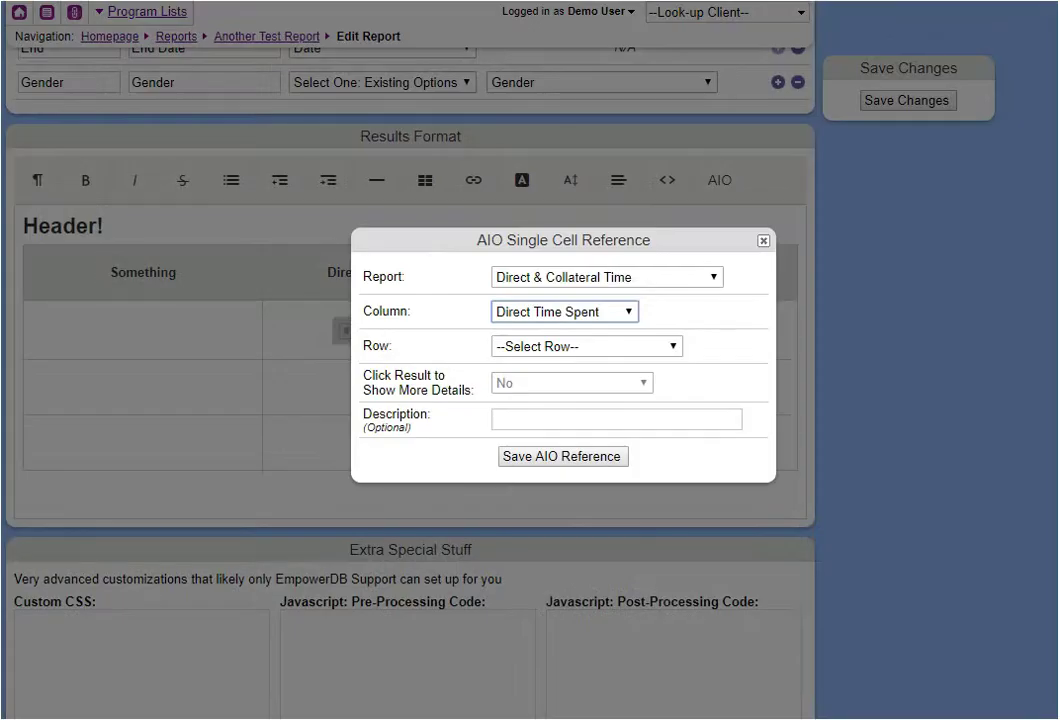
# Step: Show the Average Row in the Direct & Collateral Time report and compare the count, sum and average rows for Direct Time Spent
pyautogui.click(524, 352)
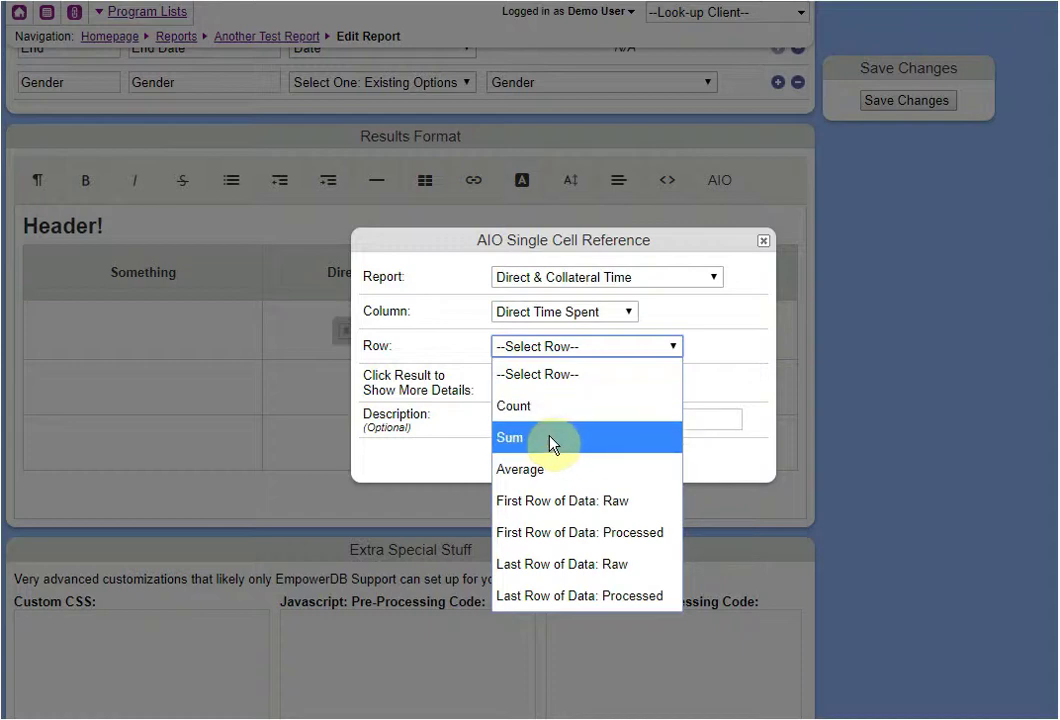
pyautogui.click(603, 246)
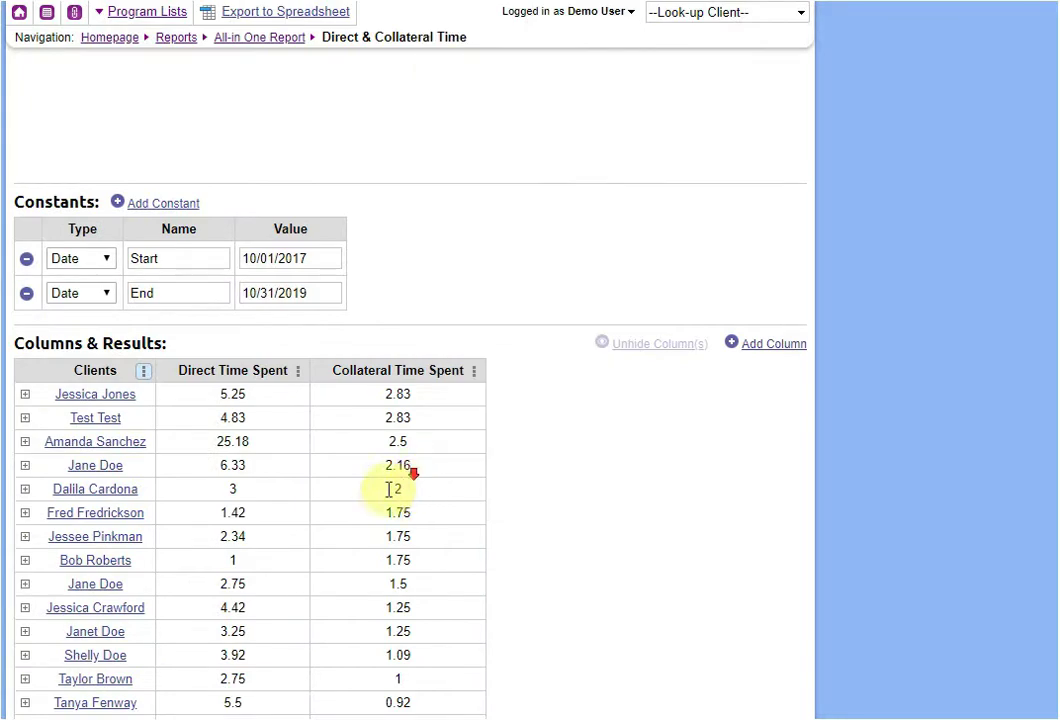
pyautogui.scroll(-10, 293, 495)
pyautogui.scroll(-2, 296, 495)
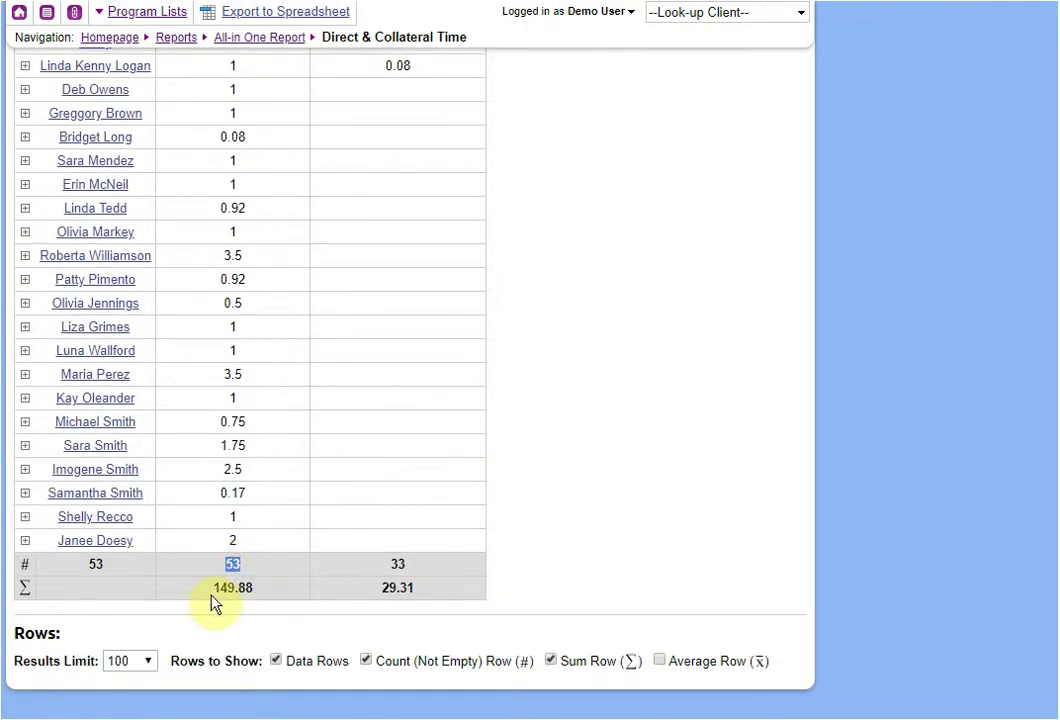
pyautogui.moveTo(213, 589); pyautogui.dragTo(265, 611)
pyautogui.click(722, 663)
pyautogui.doubleClick(232, 612)
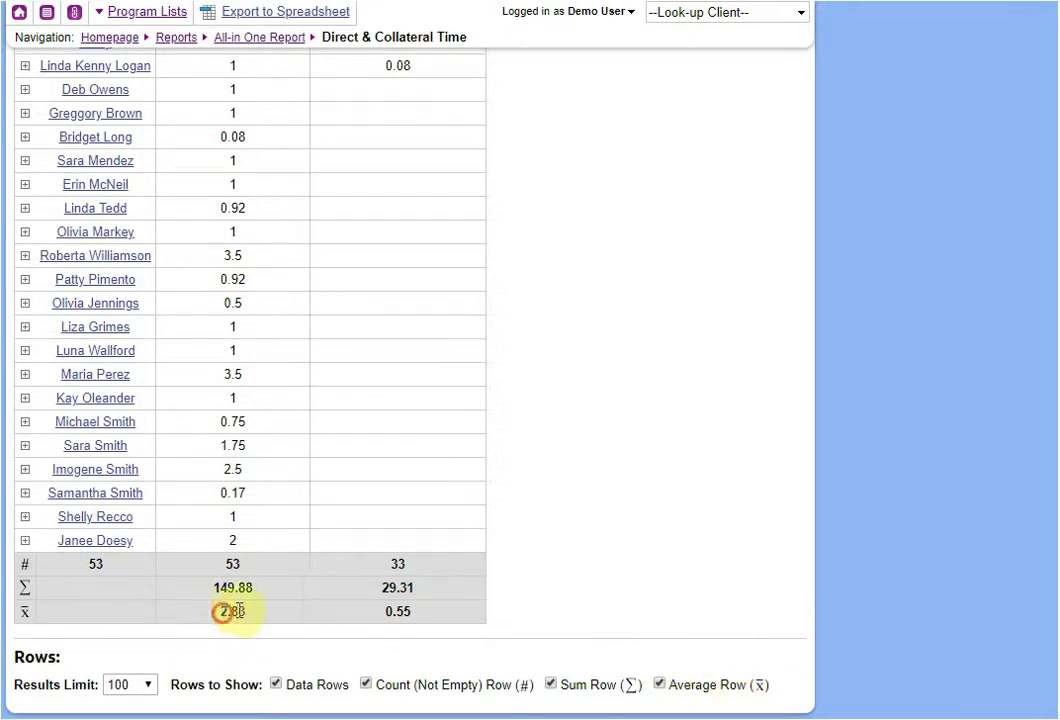
pyautogui.click(620, 578)
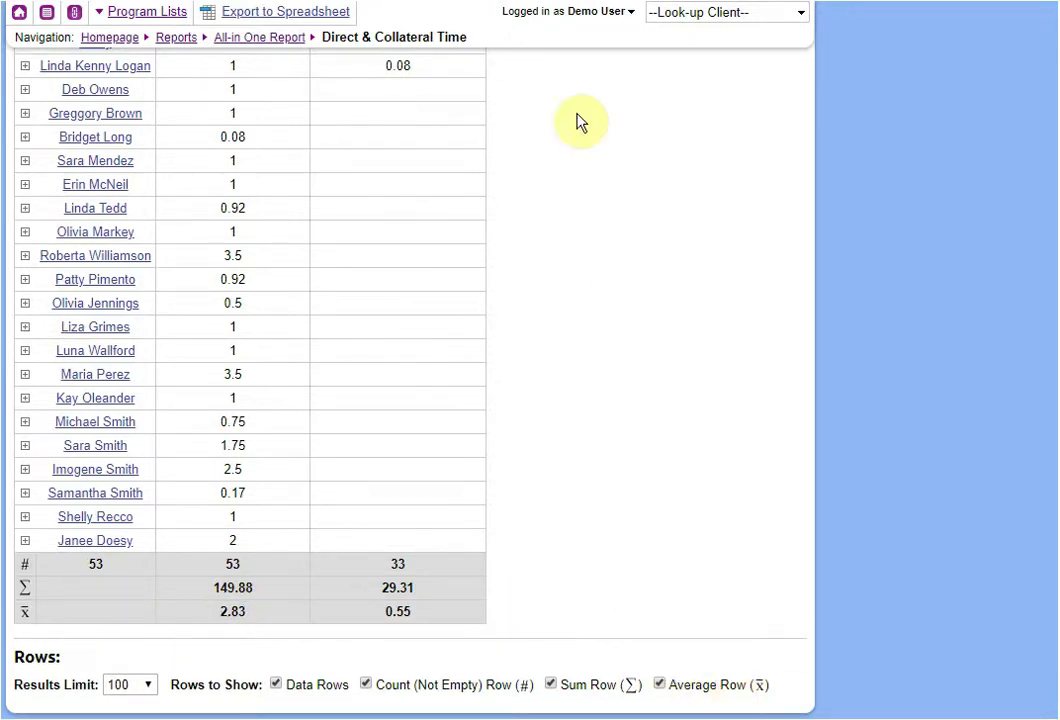
# Step: Set the AIO reference's row to Sum and check the options for showing more details, keeping No
pyautogui.click(570, 1)
pyautogui.click(543, 356)
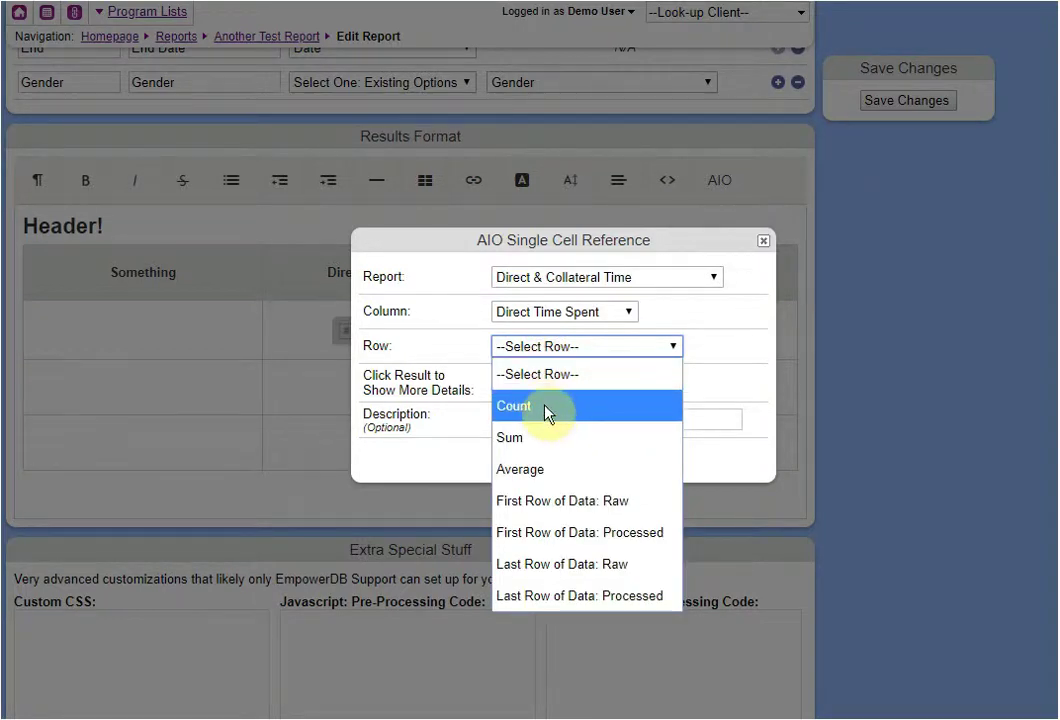
pyautogui.click(542, 436)
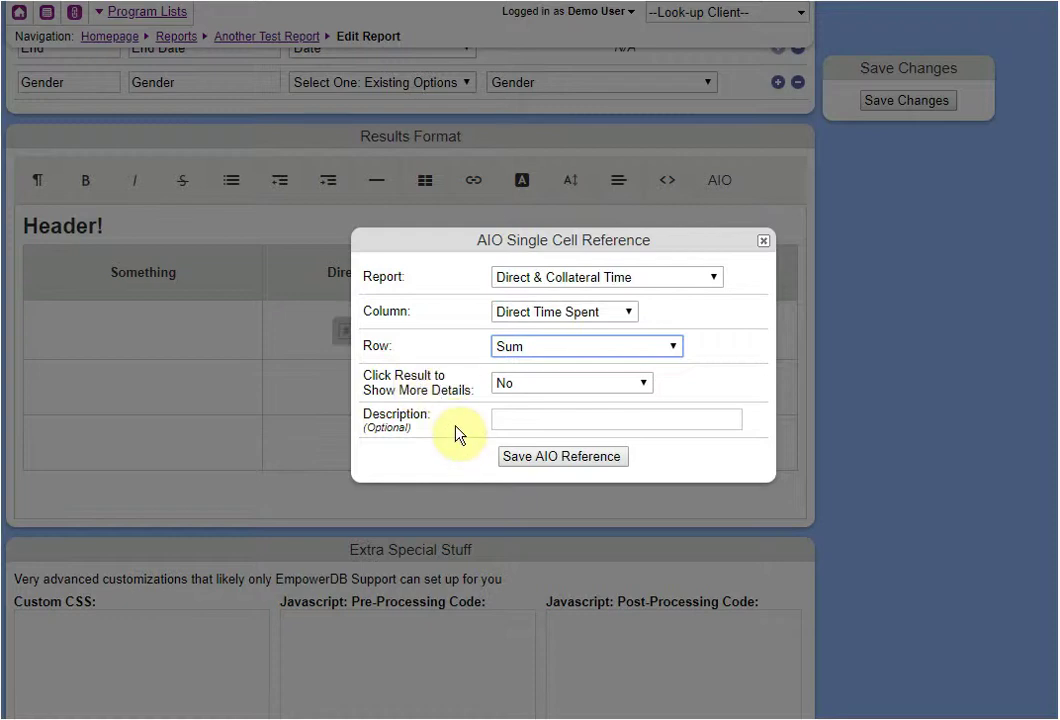
pyautogui.click(545, 389)
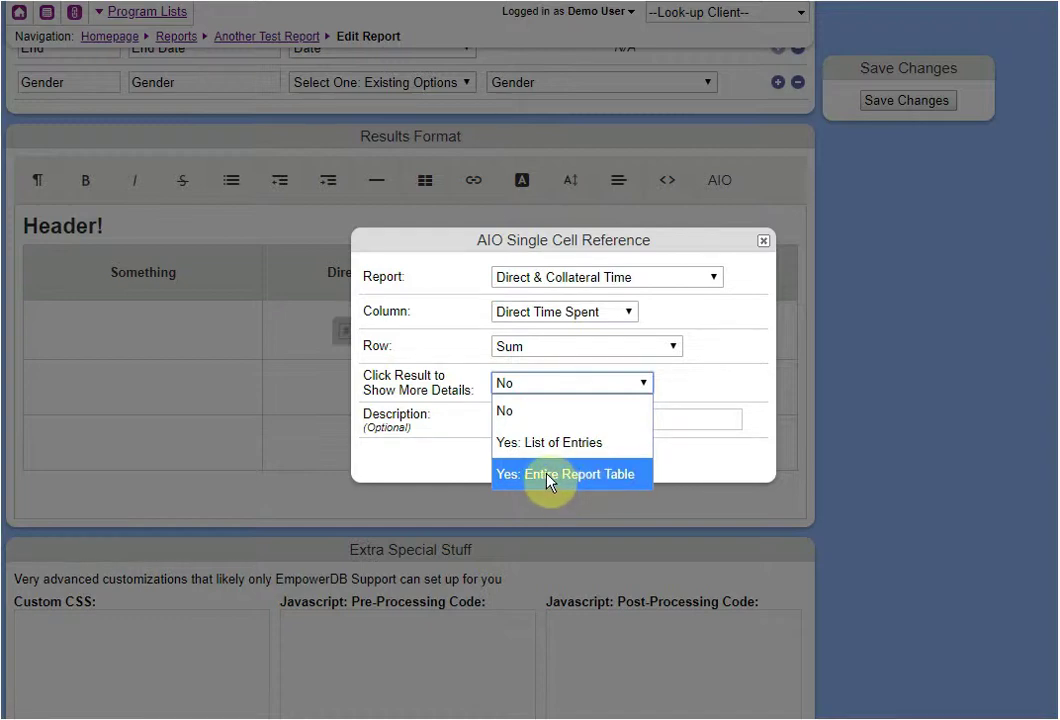
pyautogui.click(680, 478)
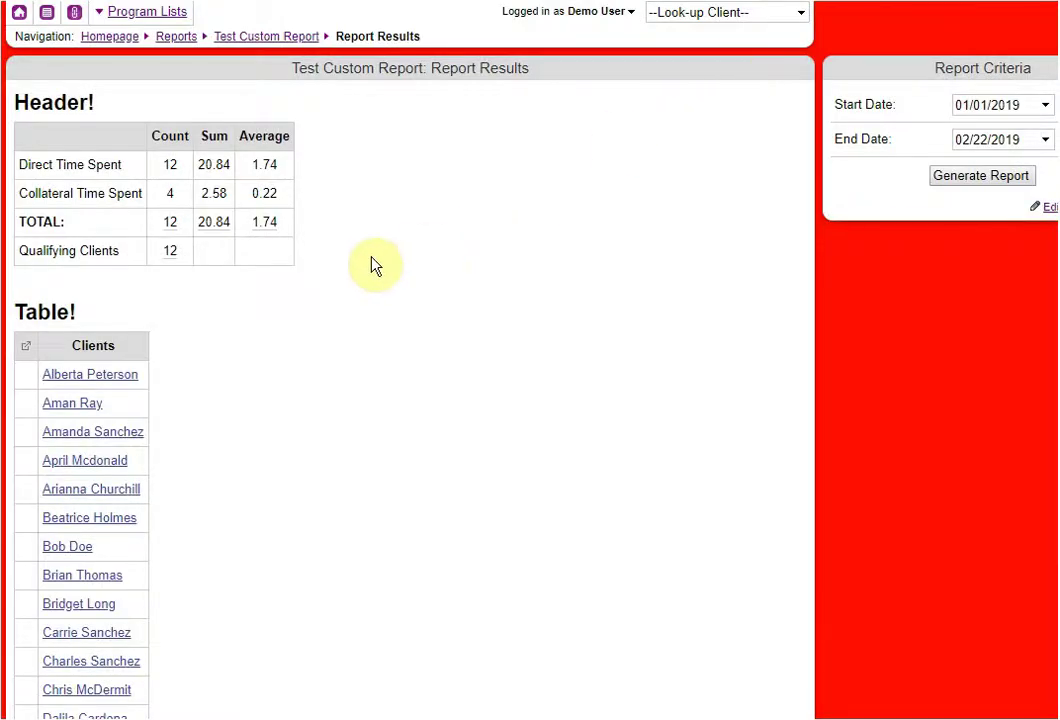
# Step: Examine the details behind the TOTAL count and the Qualifying Clients count in the Test Custom Report results
pyautogui.moveTo(172, 230)
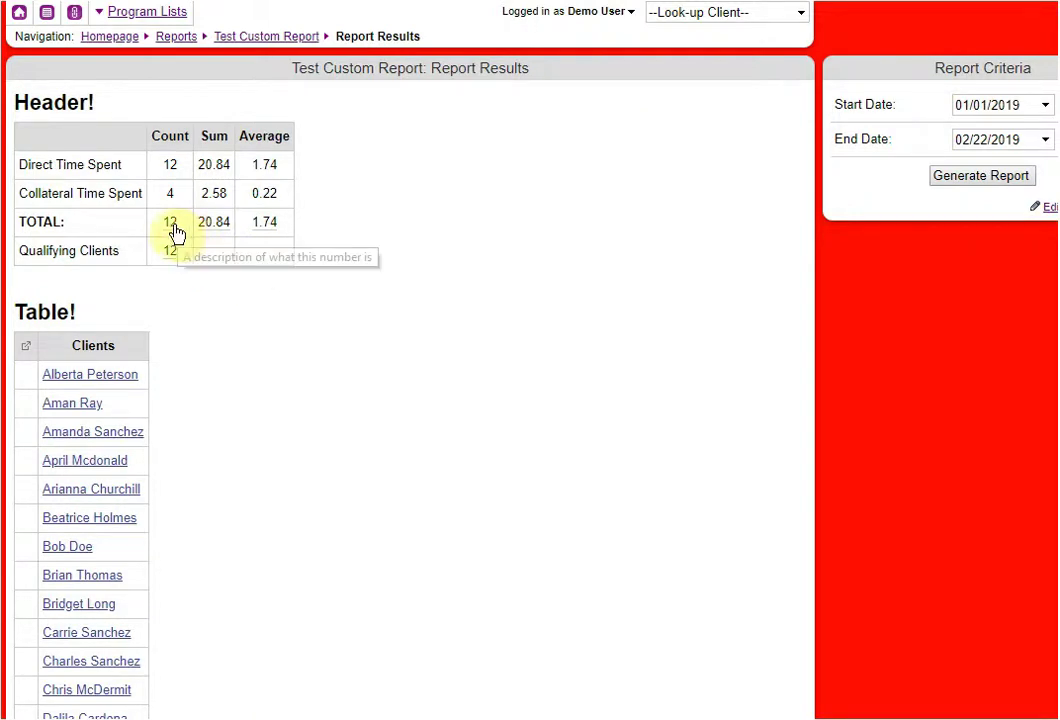
pyautogui.click(171, 229)
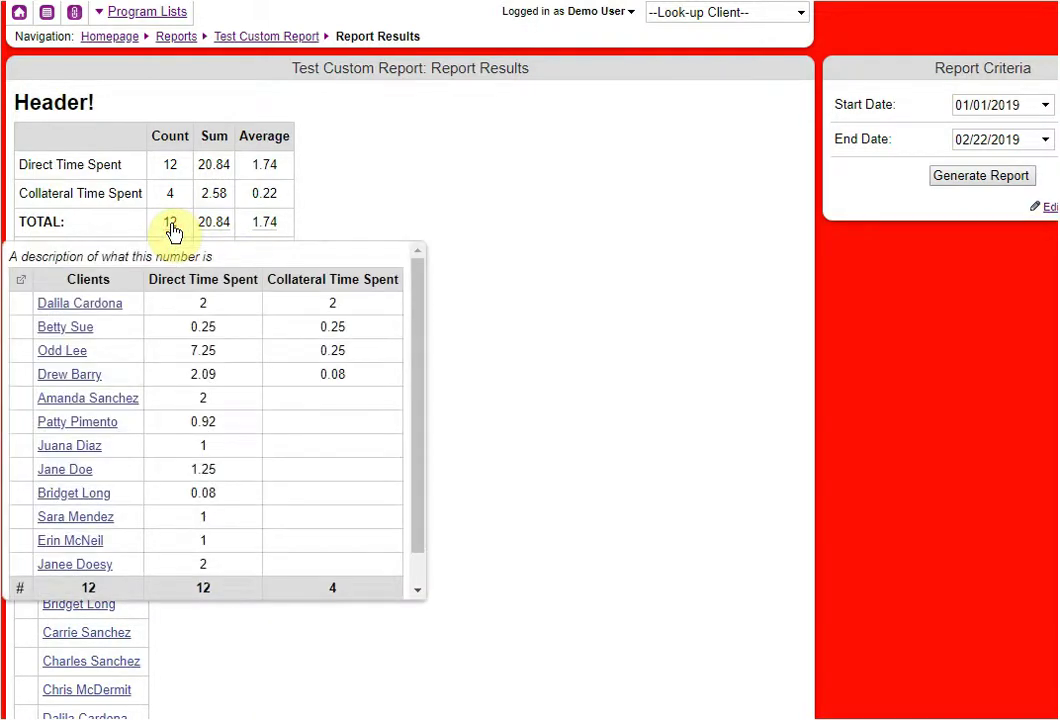
pyautogui.scroll(-1, 244, 376)
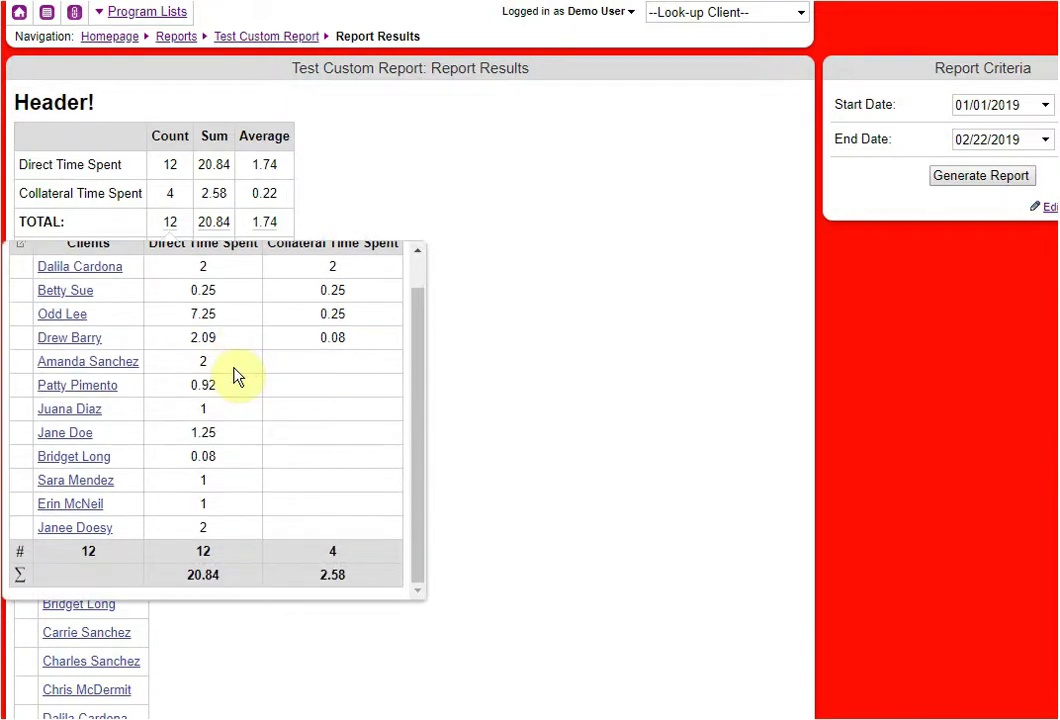
pyautogui.scroll(1, 210, 385)
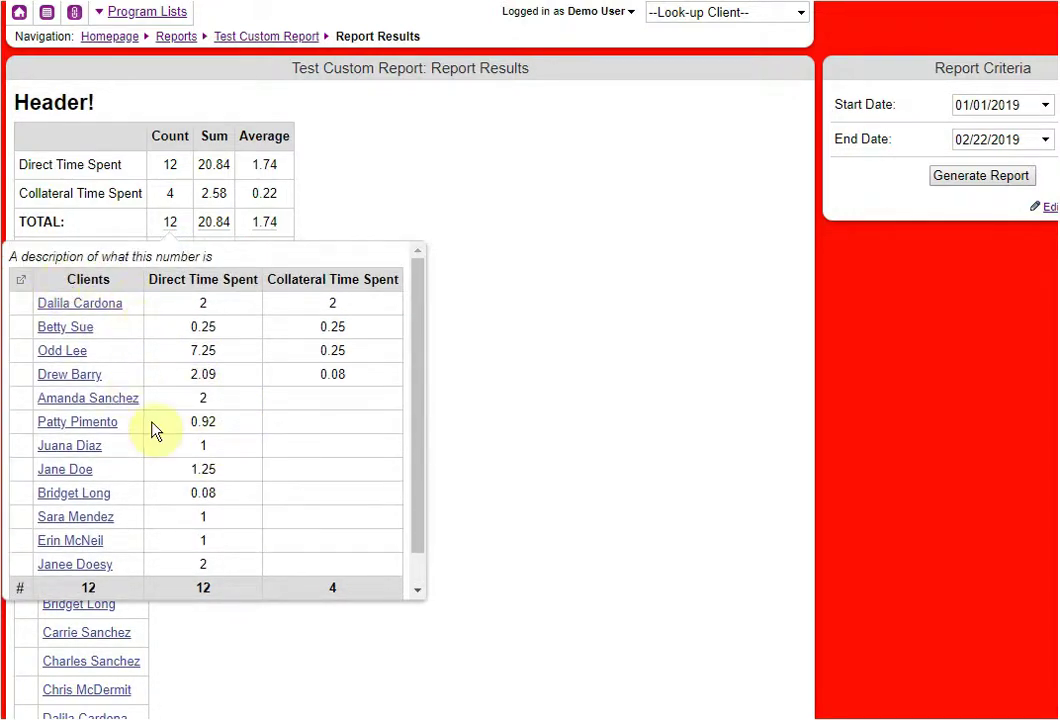
pyautogui.scroll(-1, 240, 457)
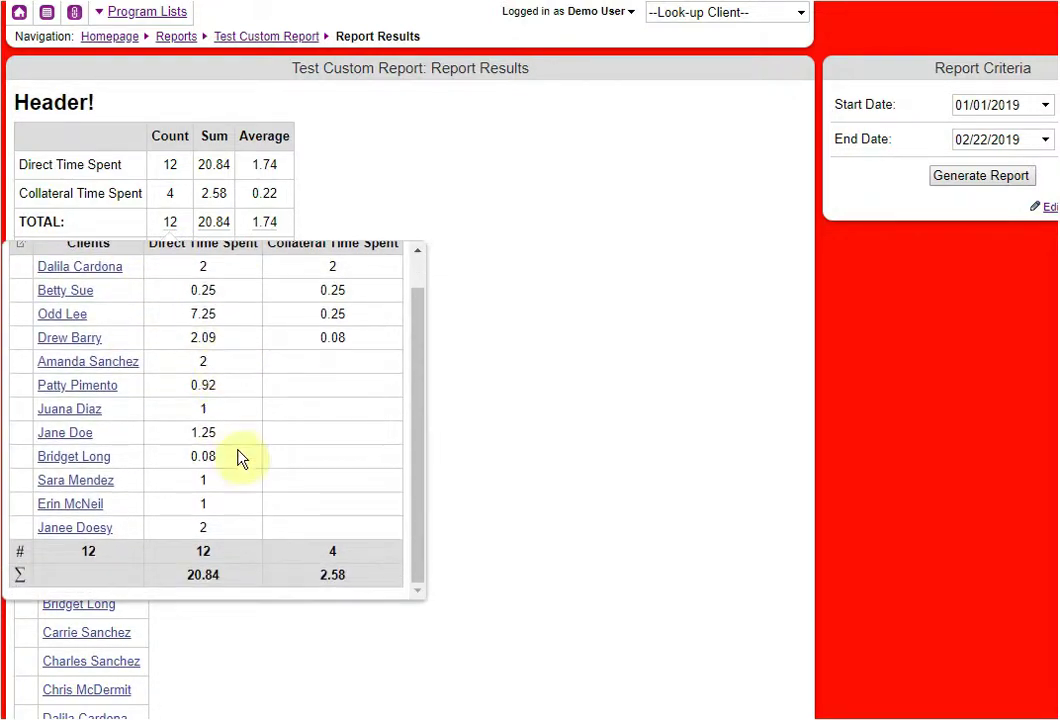
pyautogui.doubleClick(203, 551)
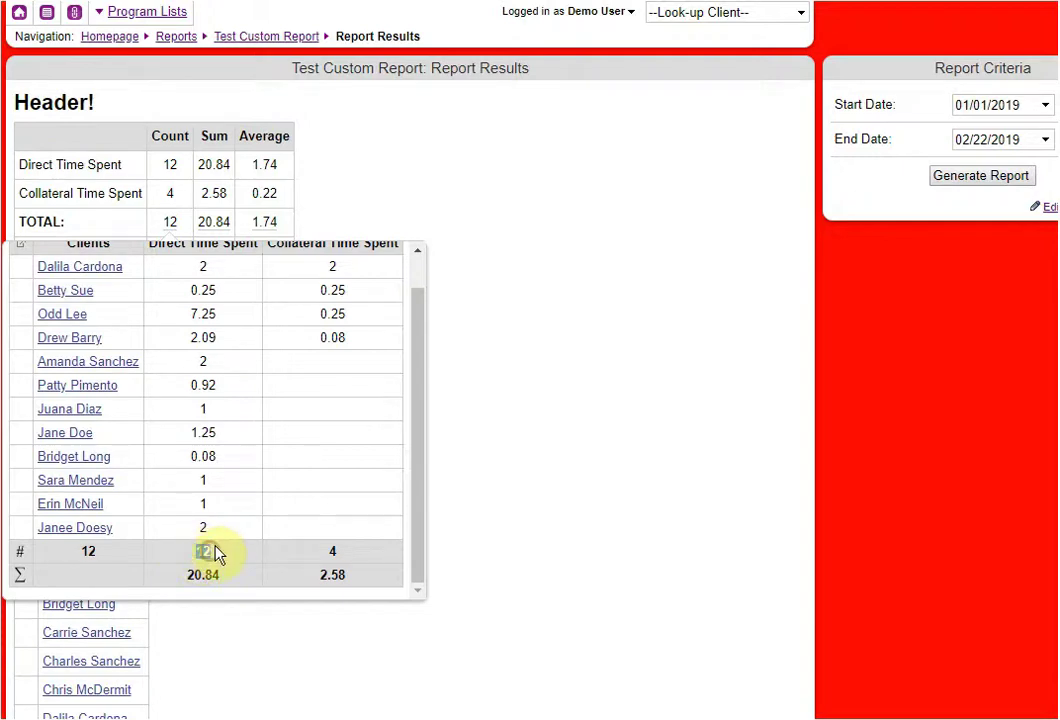
pyautogui.scroll(1, 225, 528)
pyautogui.click(205, 303)
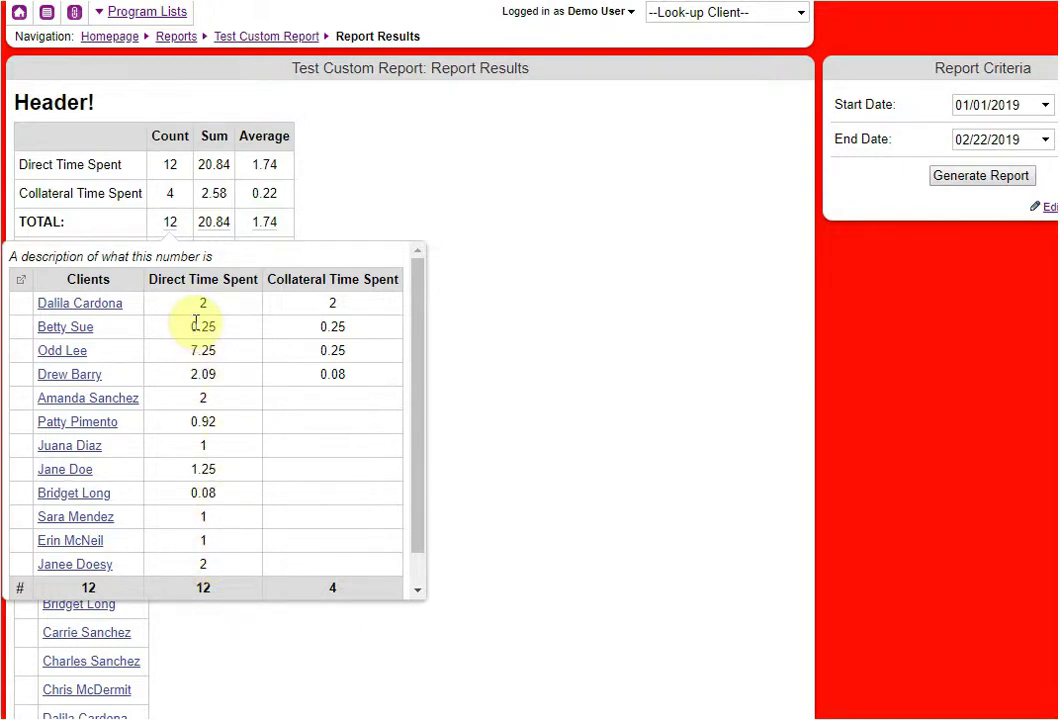
pyautogui.click(366, 212)
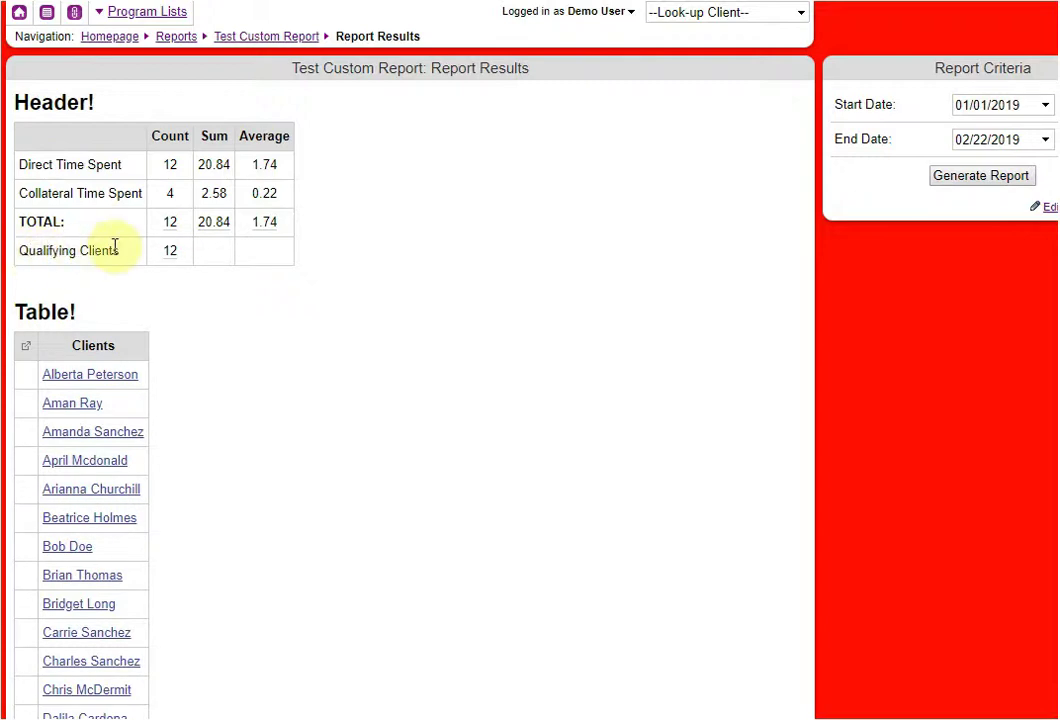
pyautogui.click(171, 256)
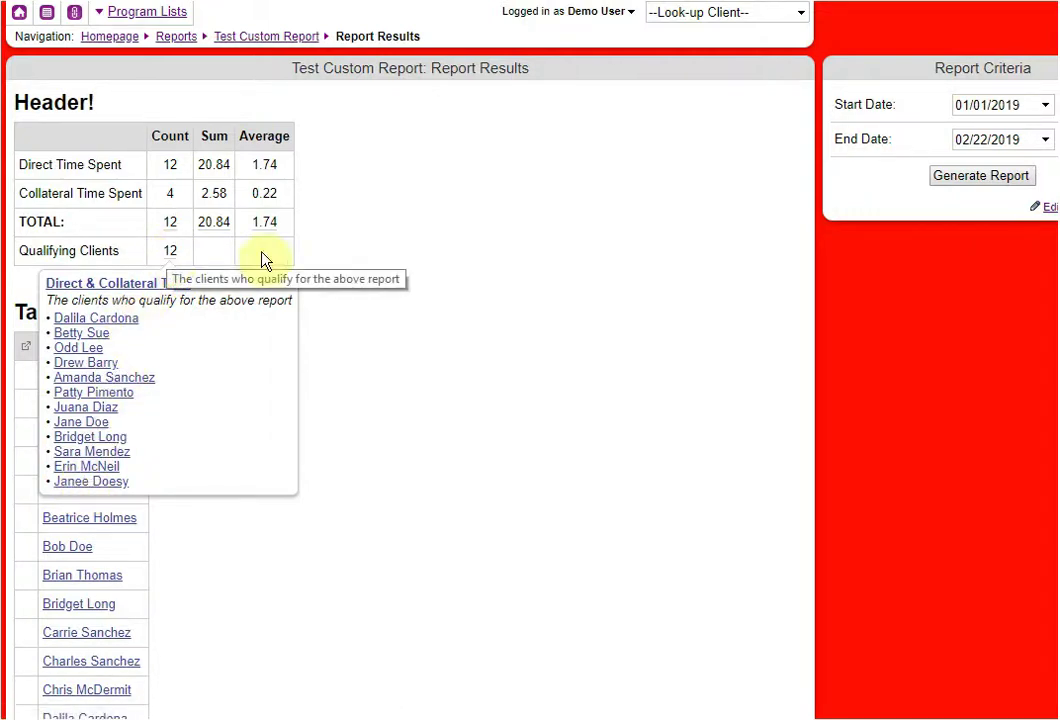
pyautogui.click(395, 272)
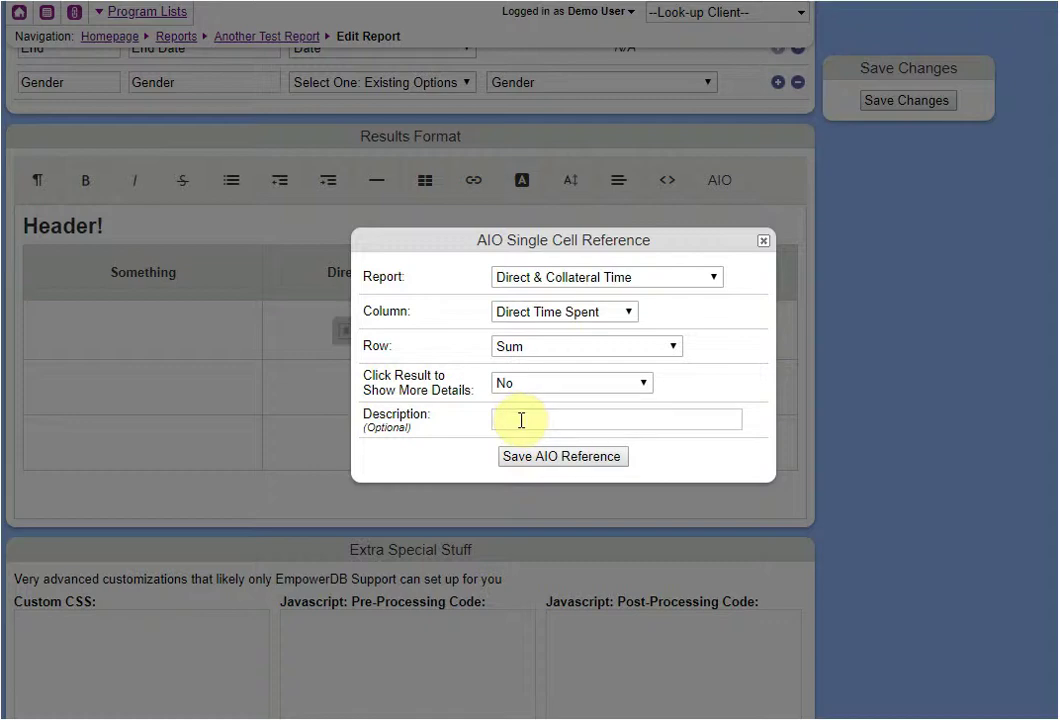
# Step: Enter a reference description starting "The sum of all direct time" and view how the TOTAL count's description displays in Test Custom Report
pyautogui.click(521, 420)
pyautogui.click(465, 433)
pyautogui.click(514, 417)
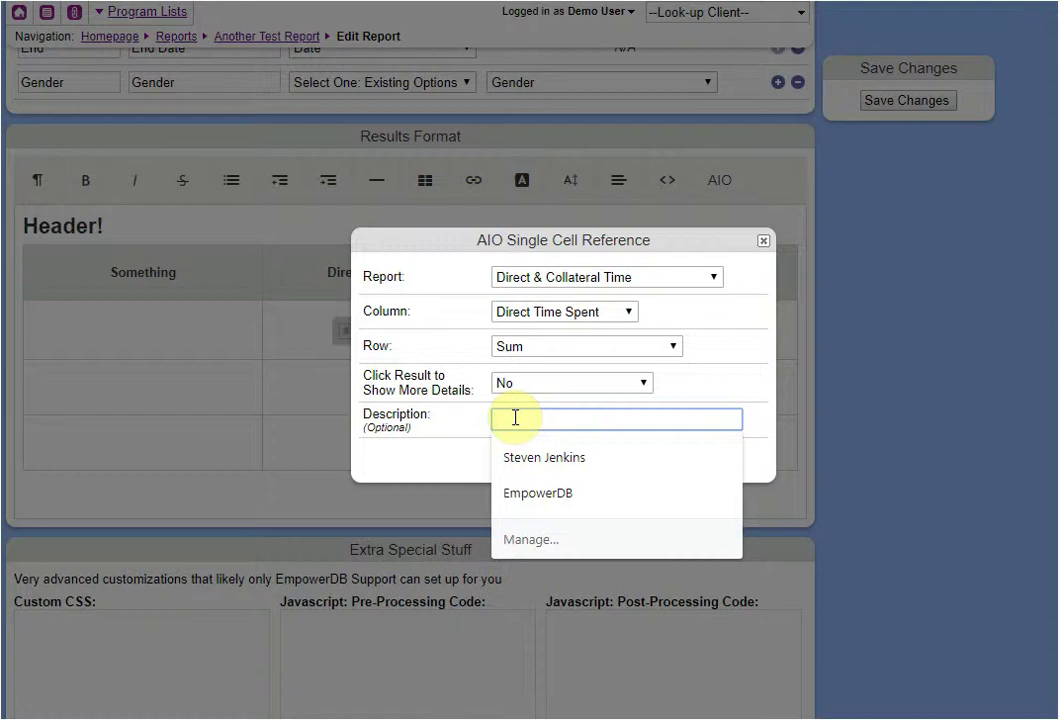
pyautogui.write('The sum o')
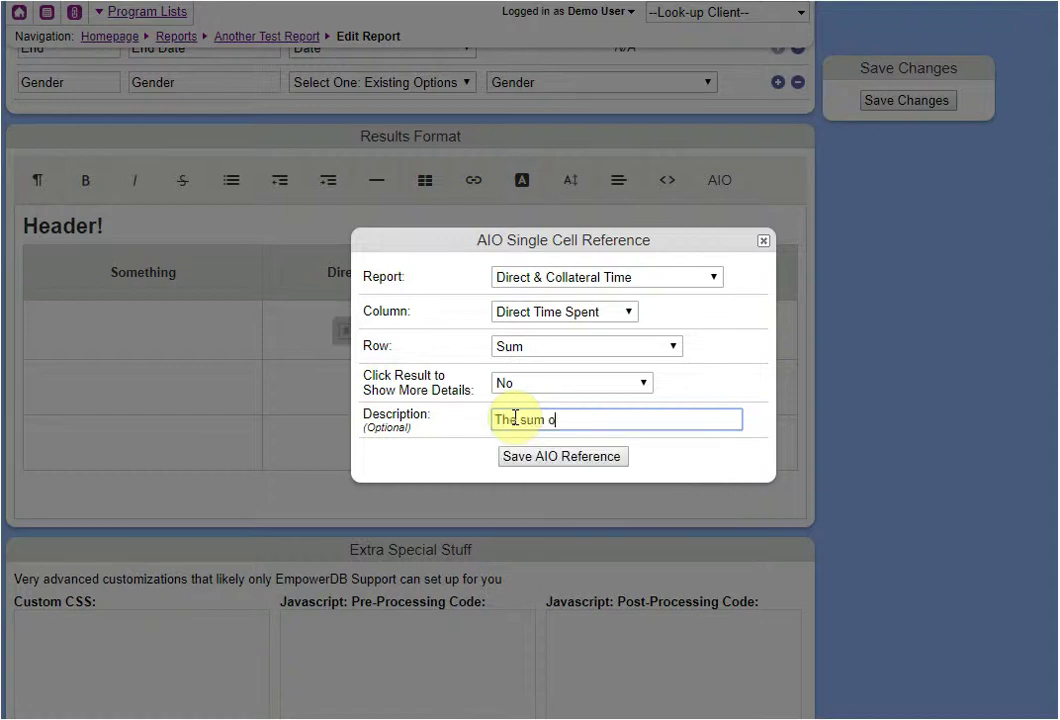
pyautogui.write('f all direct time spe')
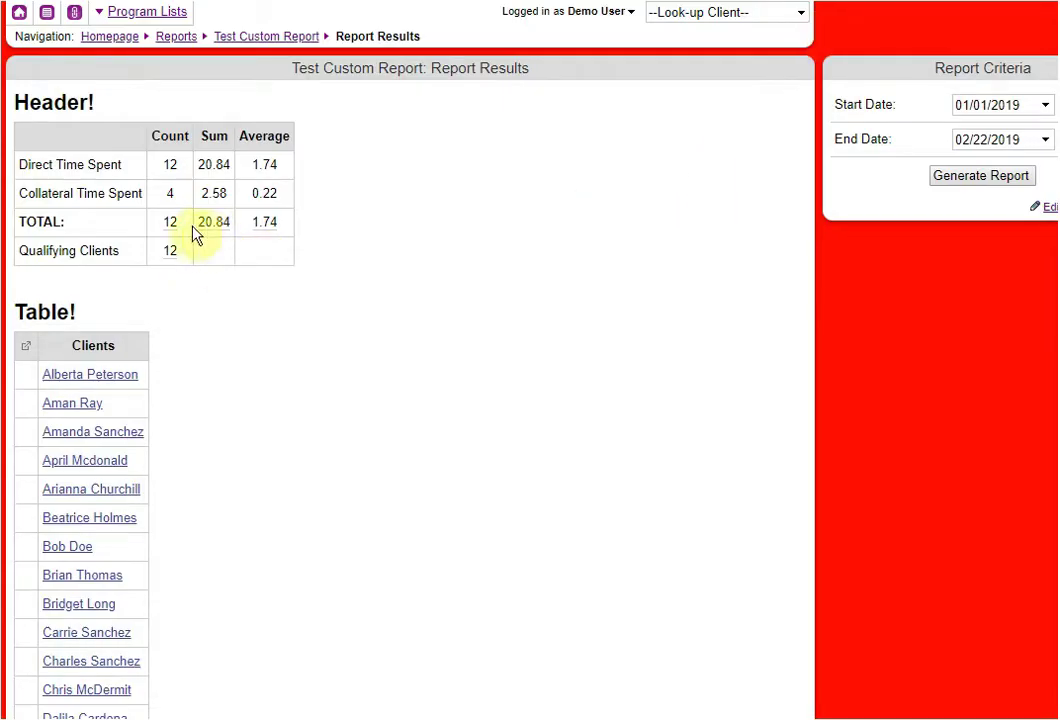
pyautogui.click(170, 224)
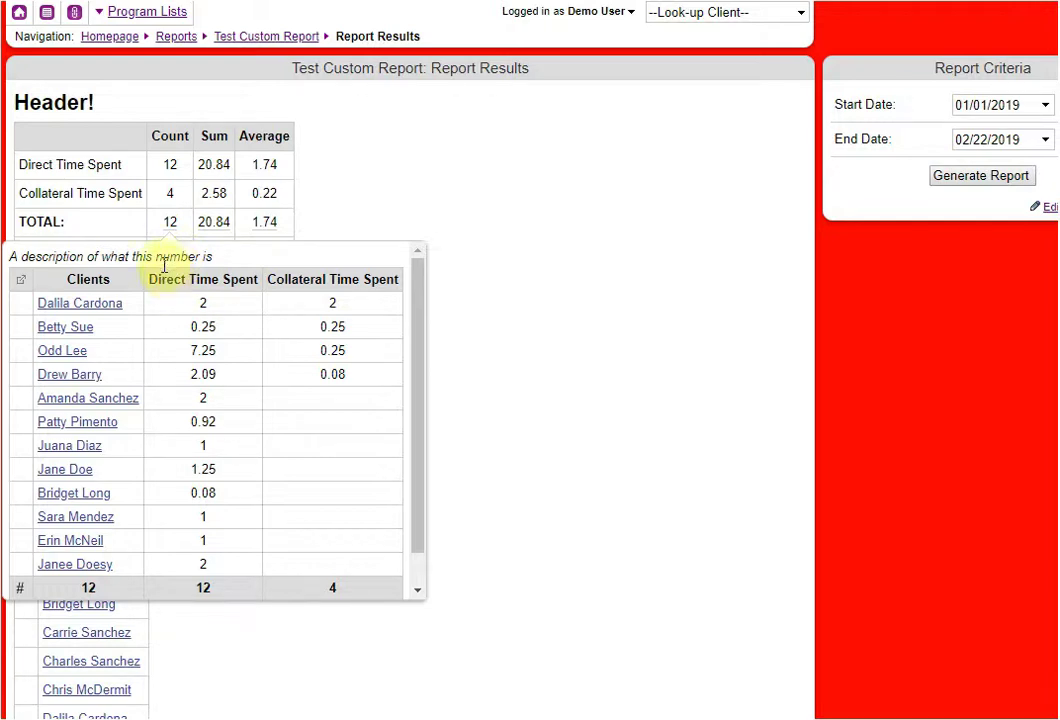
# Step: Open the source report behind the TOTAL count and examine its query conditions and Start and End constants
pyautogui.click(21, 285)
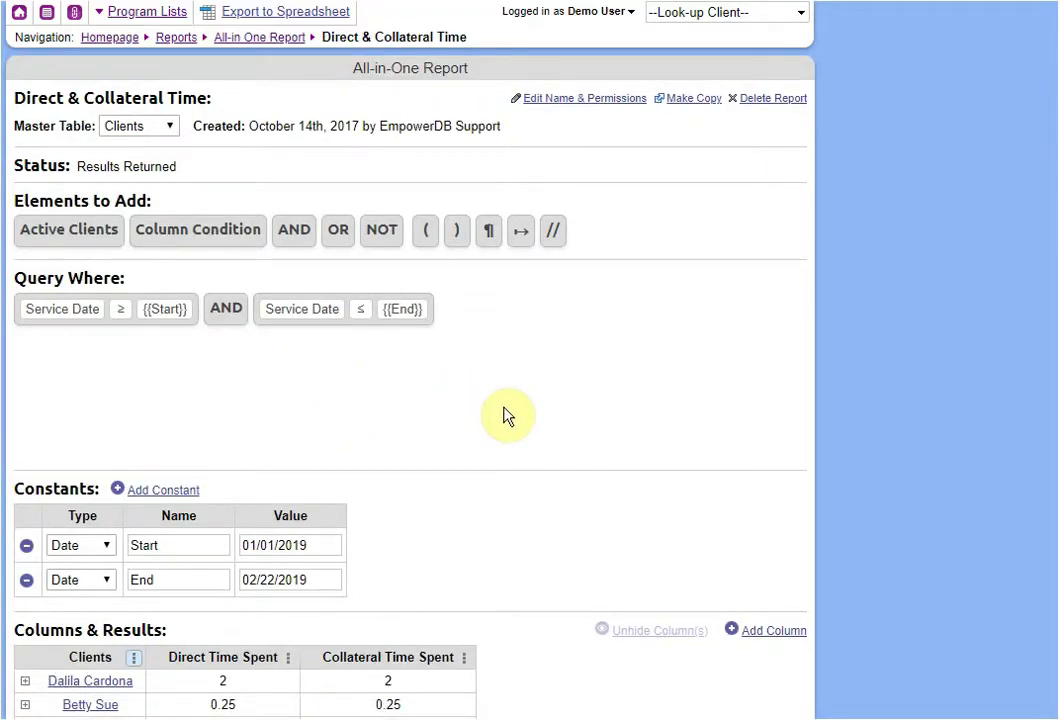
pyautogui.scroll(-3, 504, 414)
pyautogui.scroll(2, 465, 387)
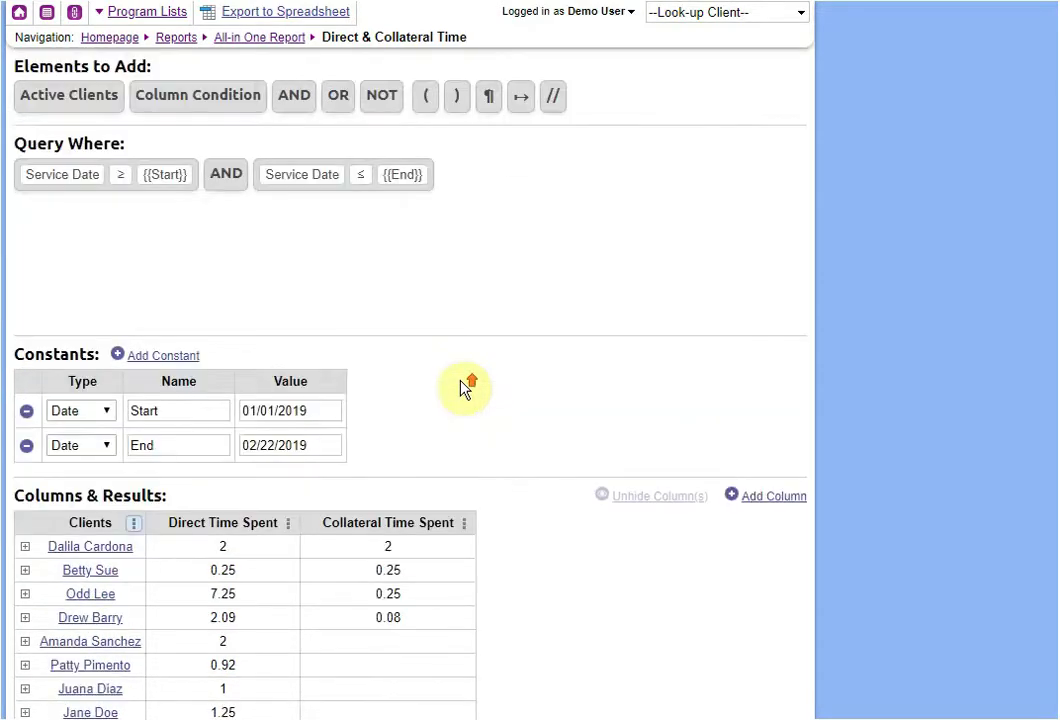
pyautogui.scroll(2, 466, 387)
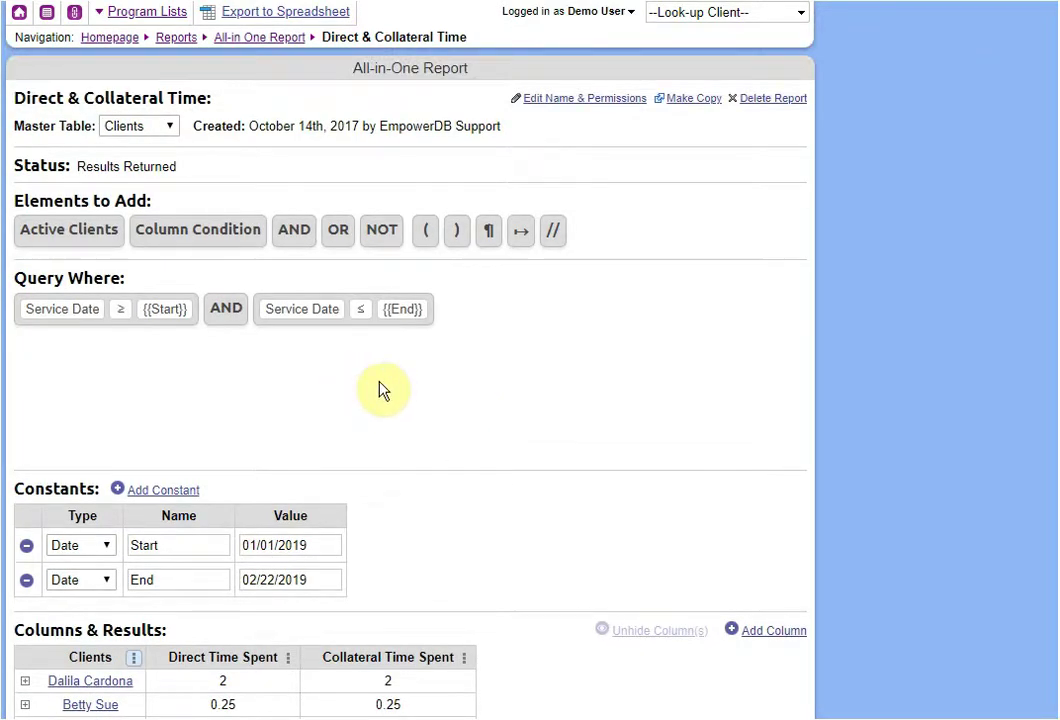
pyautogui.scroll(-3, 379, 390)
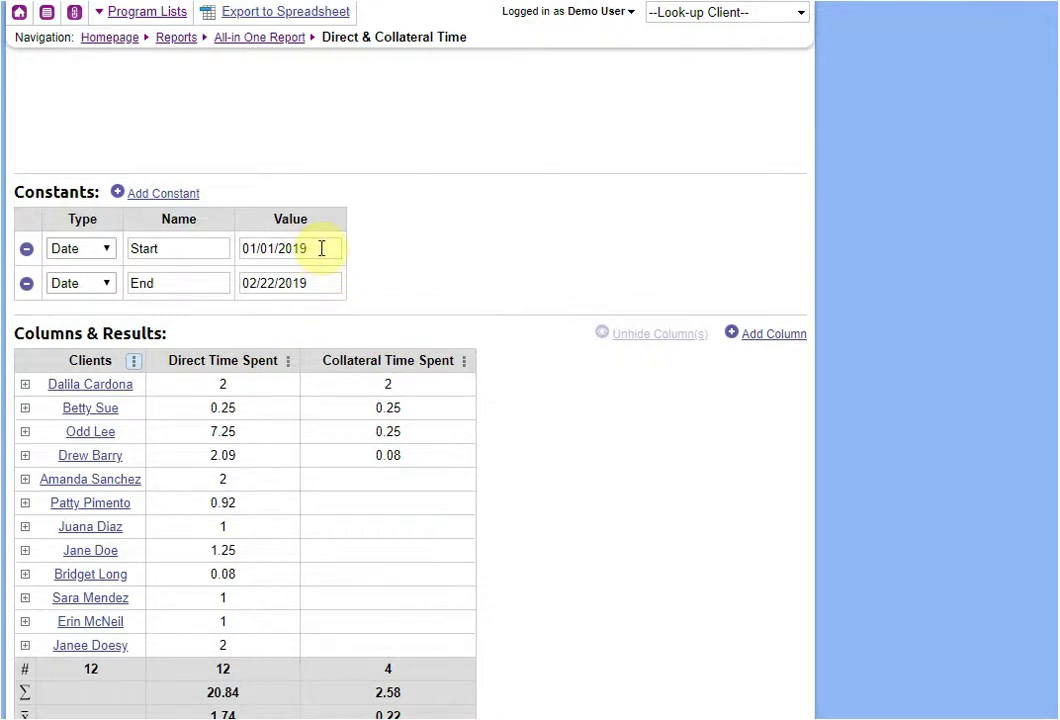
pyautogui.click(319, 247)
pyautogui.click(490, 244)
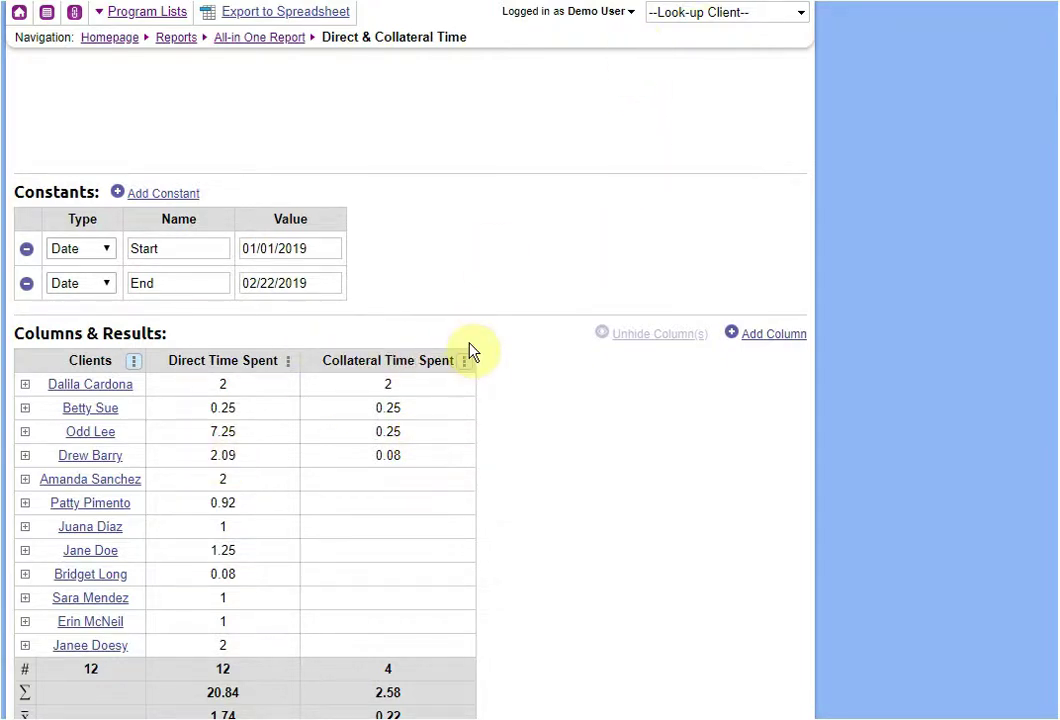
# Step: Review the Direct & Collateral Time report's columns, summary rows and title
pyautogui.scroll(-3, 468, 348)
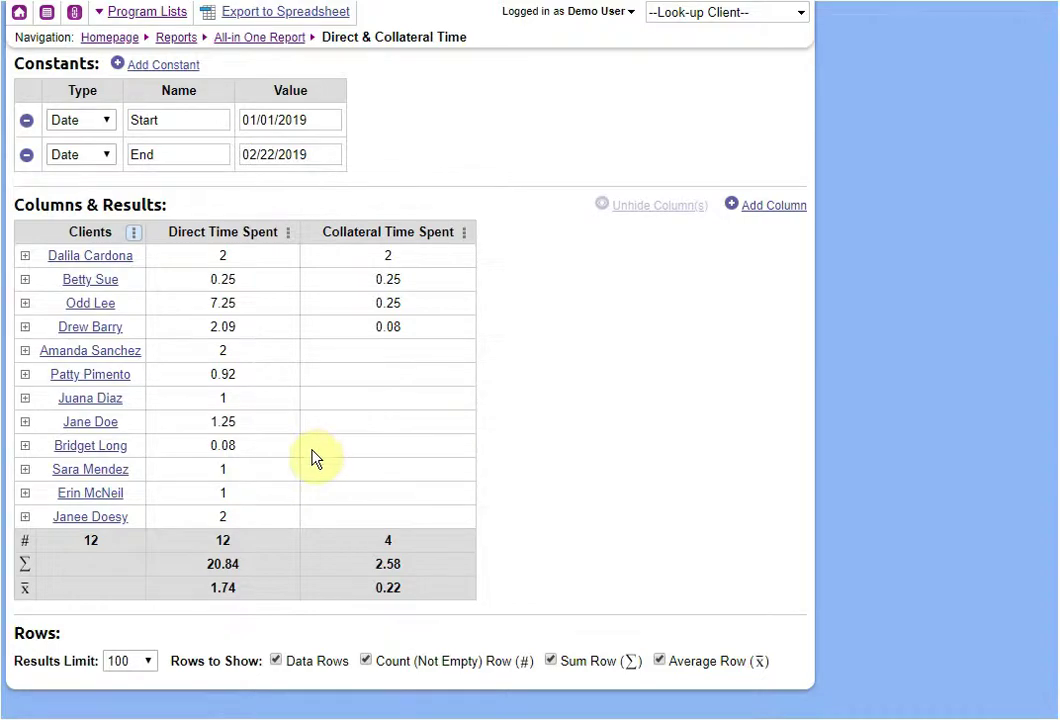
pyautogui.scroll(8, 310, 457)
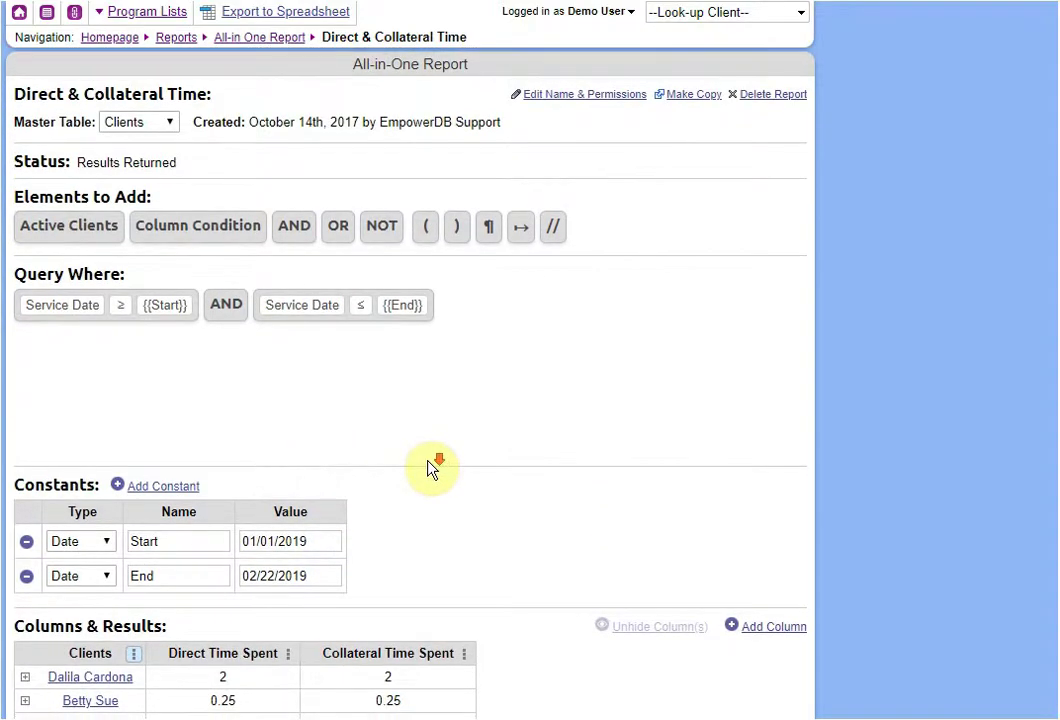
pyautogui.scroll(-2, 430, 466)
pyautogui.scroll(-4, 533, 407)
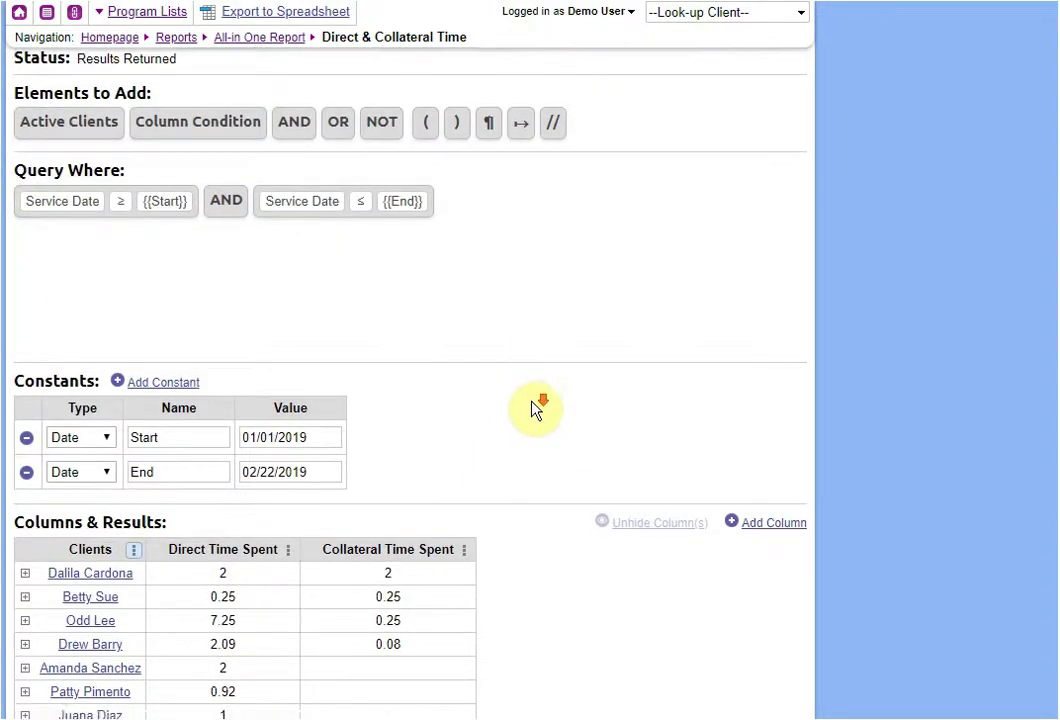
pyautogui.scroll(-2, 519, 402)
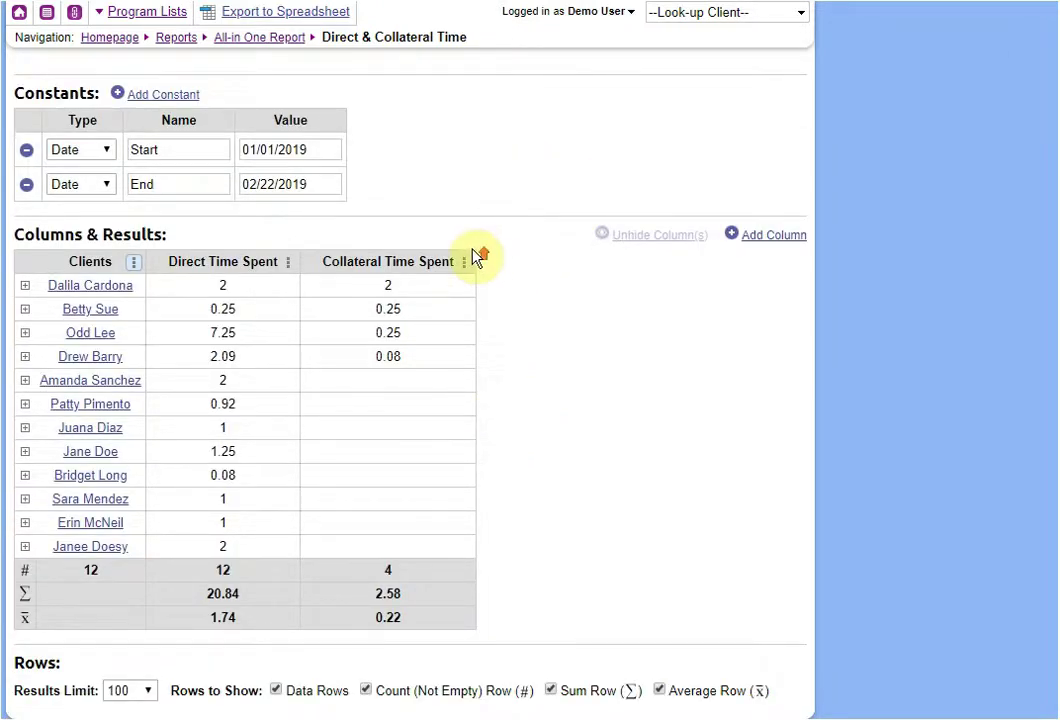
pyautogui.scroll(8, 463, 261)
pyautogui.moveTo(198, 98); pyautogui.dragTo(14, 97)
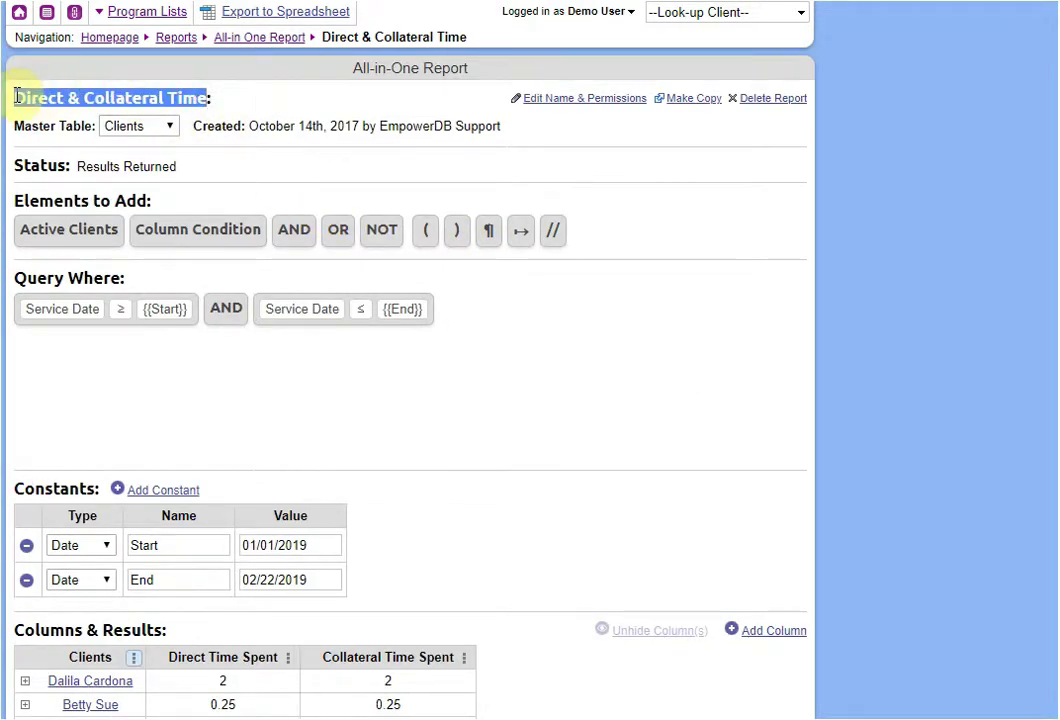
pyautogui.click(540, 391)
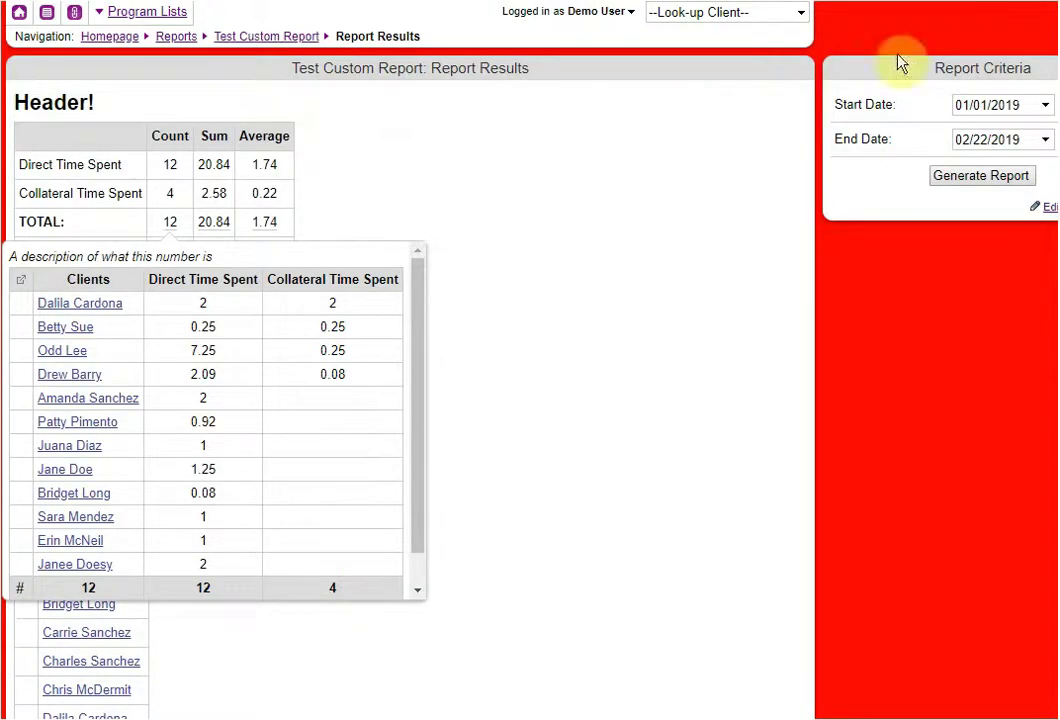
# Step: Save the AIO reference in Another Test Report with the description "The sum of all direct time spent" and center the first Collateral cell
pyautogui.click(532, 183)
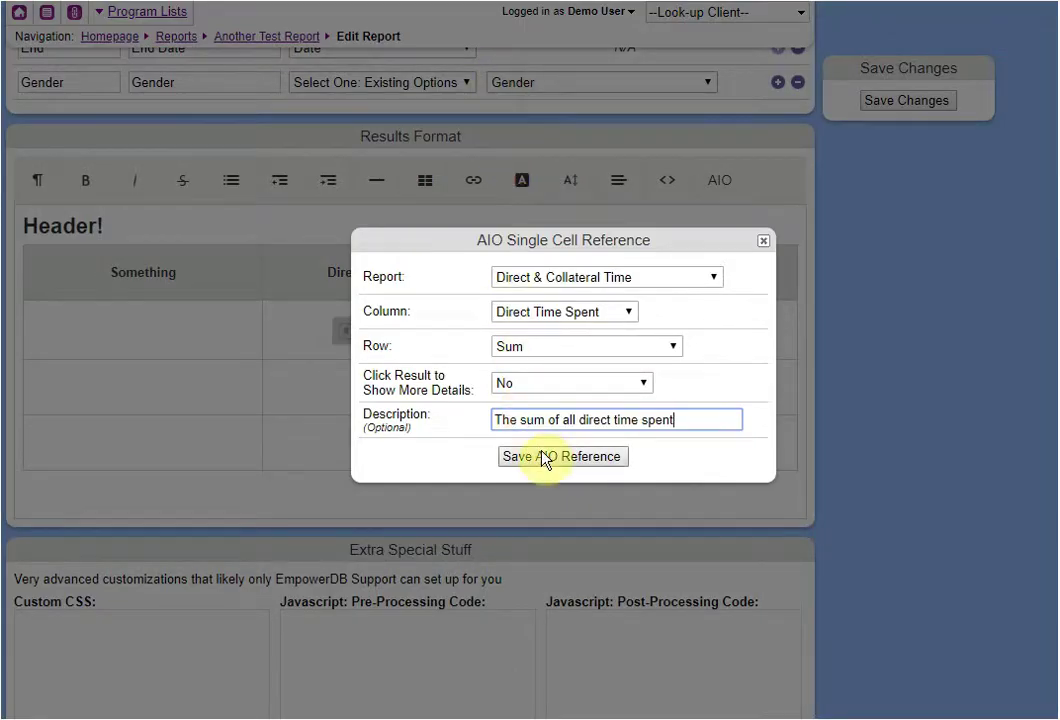
pyautogui.click(548, 458)
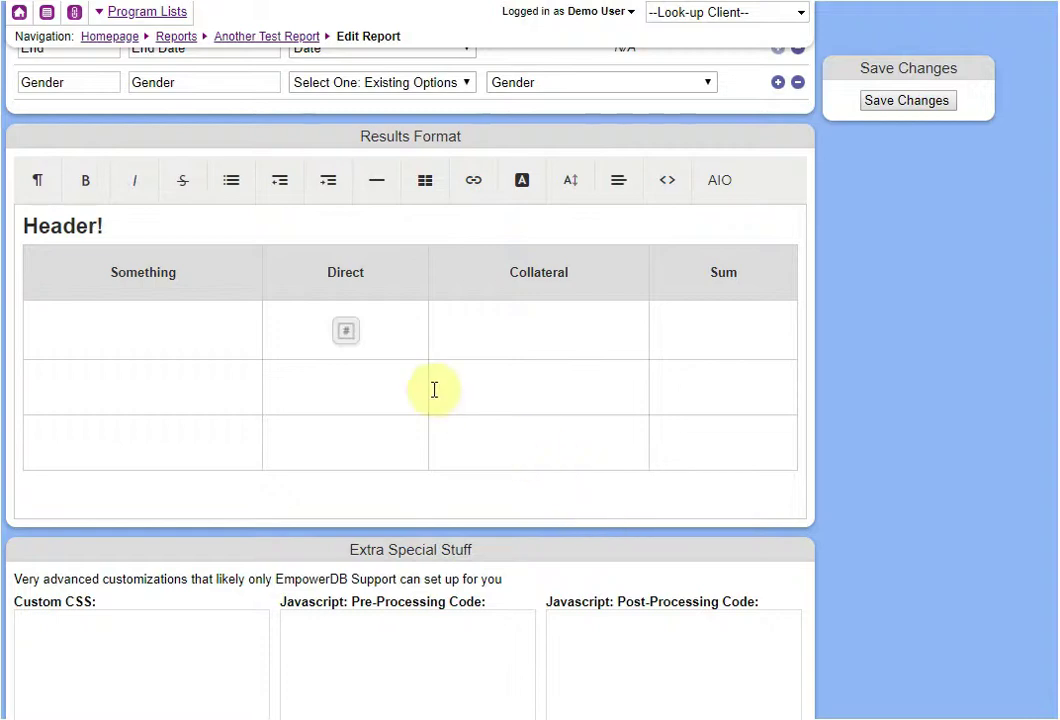
pyautogui.click(520, 337)
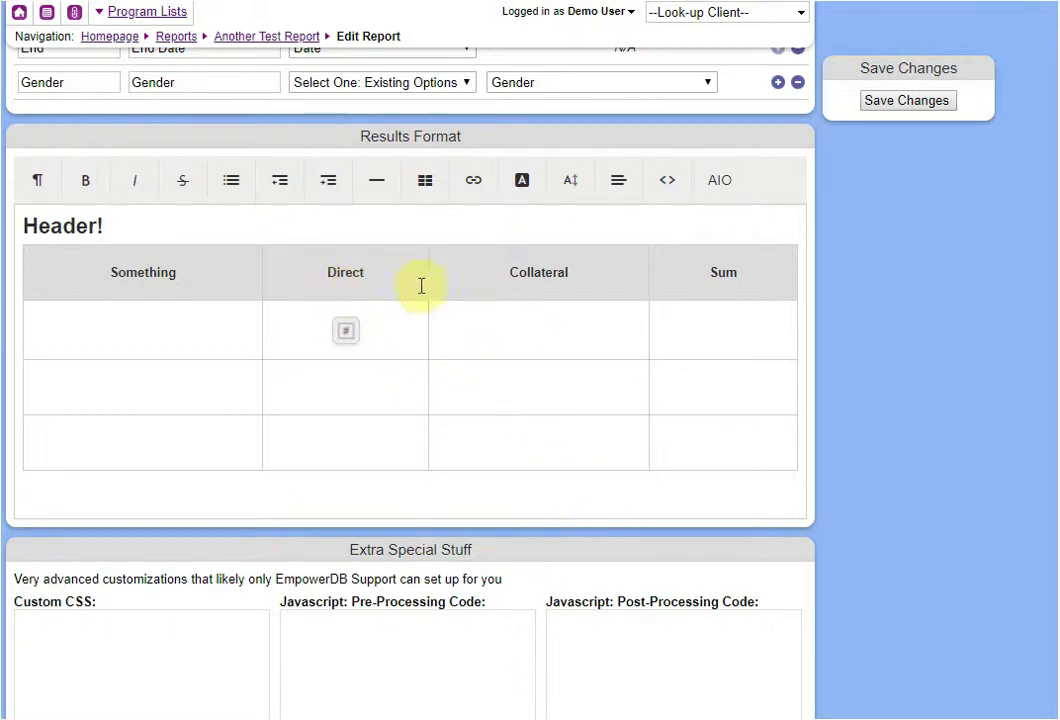
pyautogui.click(620, 184)
pyautogui.click(636, 266)
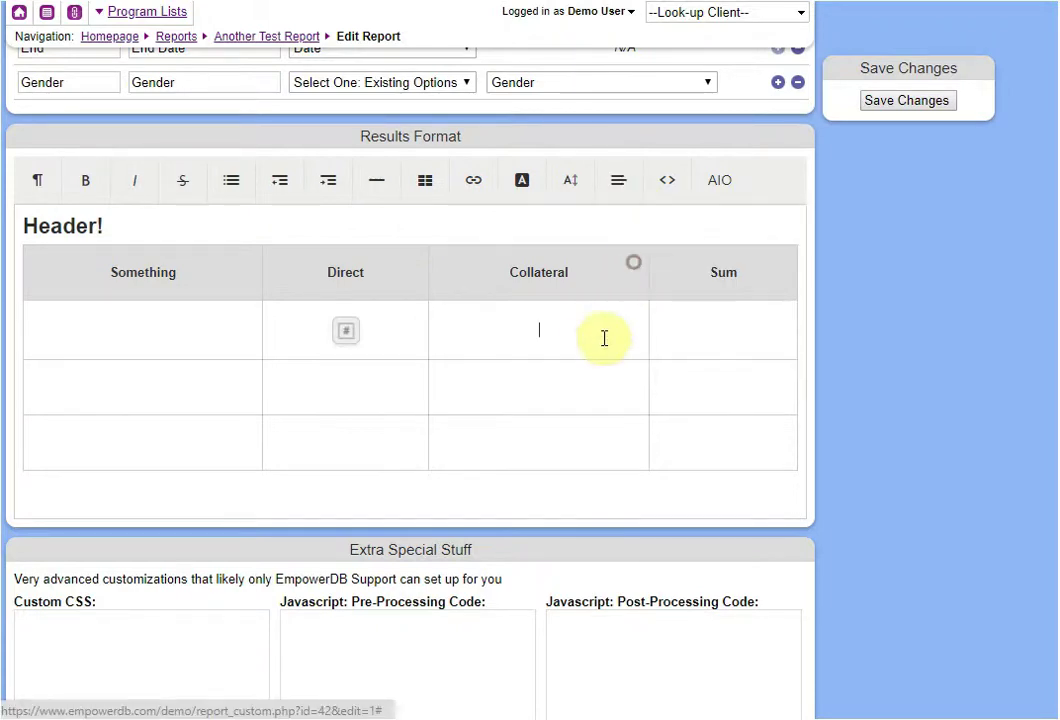
pyautogui.click(715, 195)
pyautogui.click(722, 220)
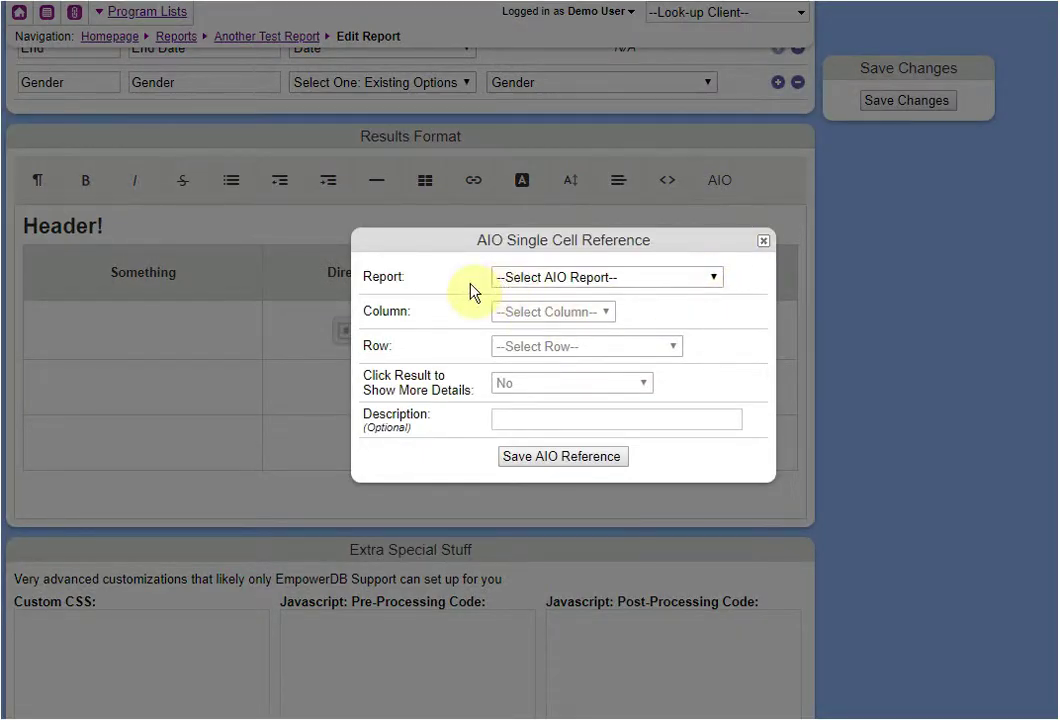
pyautogui.click(765, 243)
pyautogui.click(521, 333)
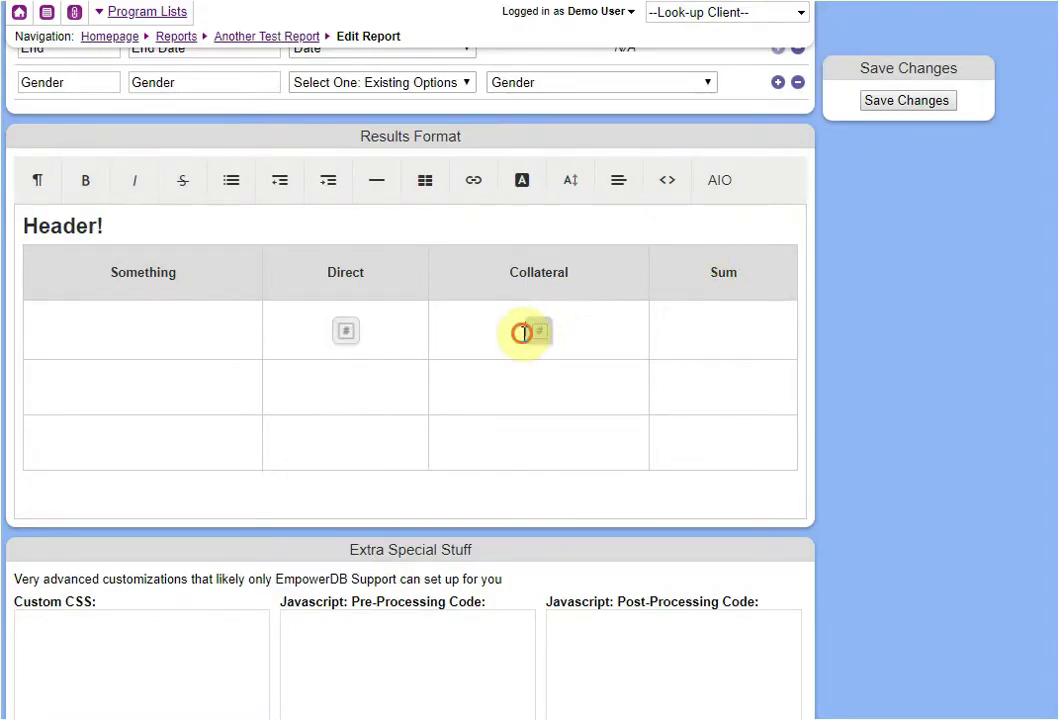
pyautogui.click(538, 333)
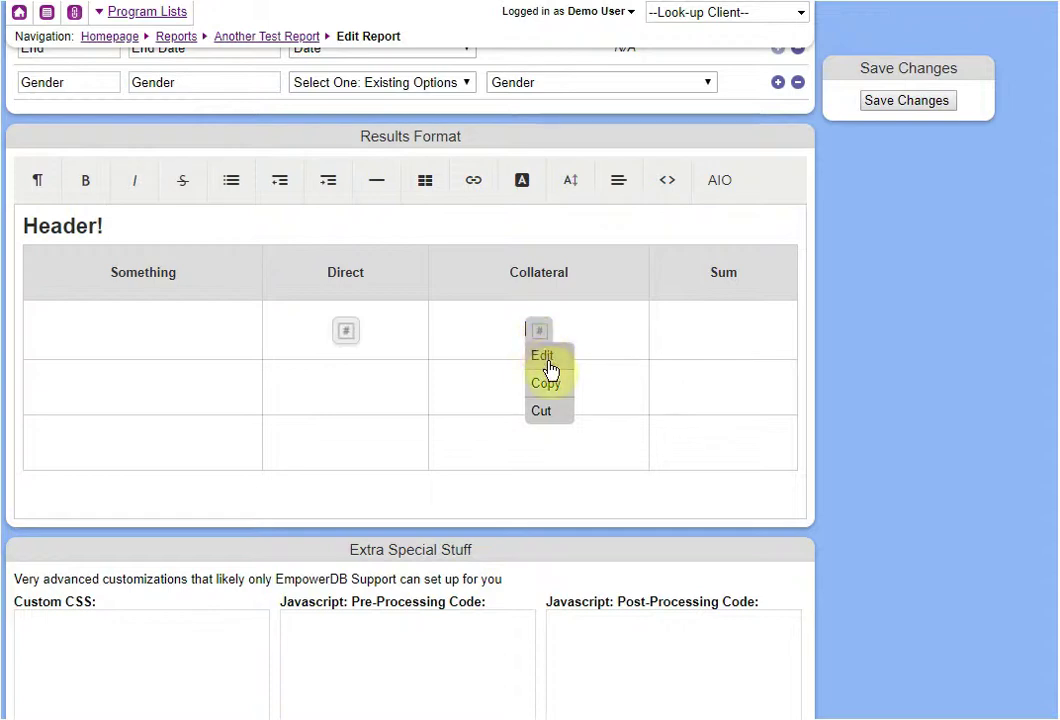
pyautogui.click(546, 412)
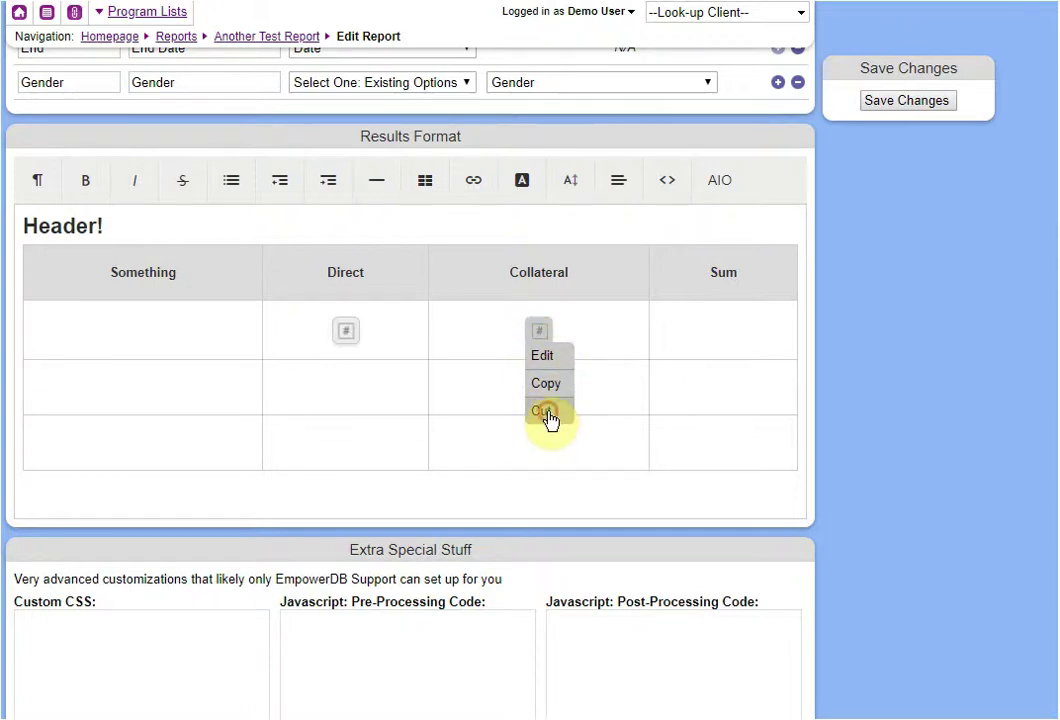
pyautogui.click(492, 338)
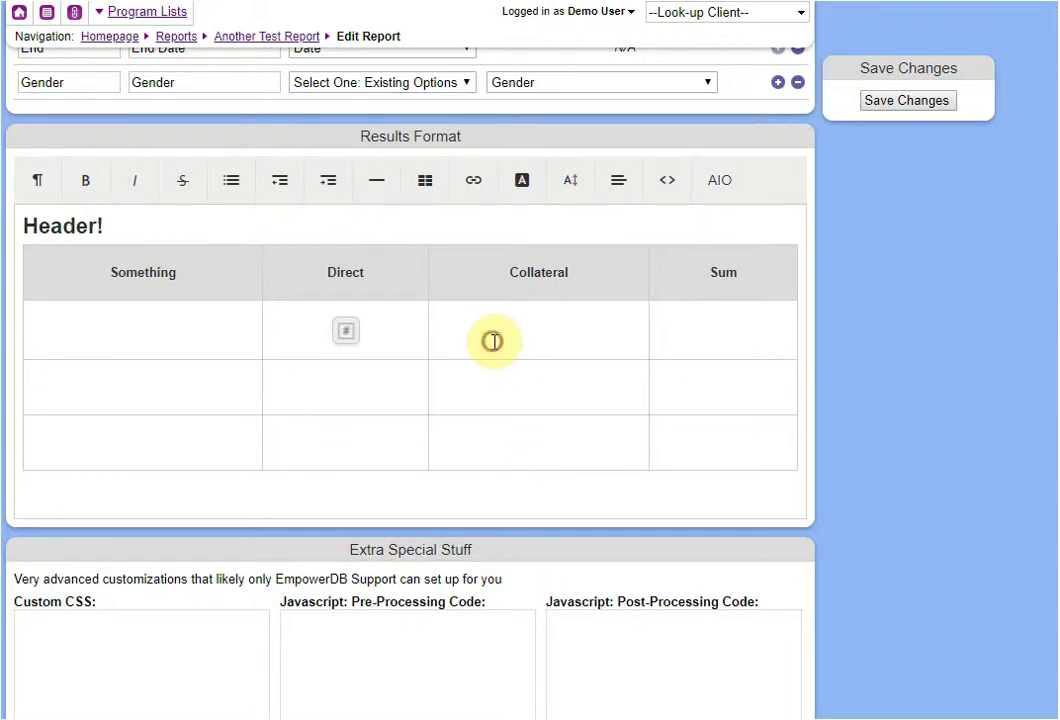
# Step: Try to paste a copy of the Direct cell's AIO reference into the first Collateral cell, and remove the pasted text
pyautogui.click(347, 340)
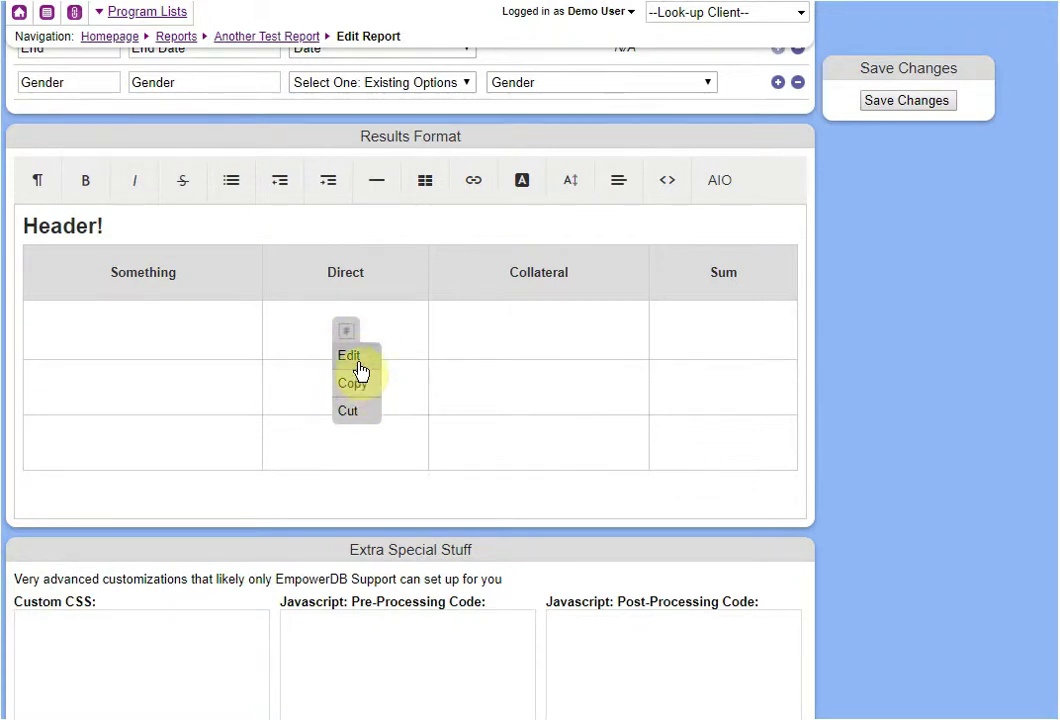
pyautogui.click(360, 383)
pyautogui.click(525, 323)
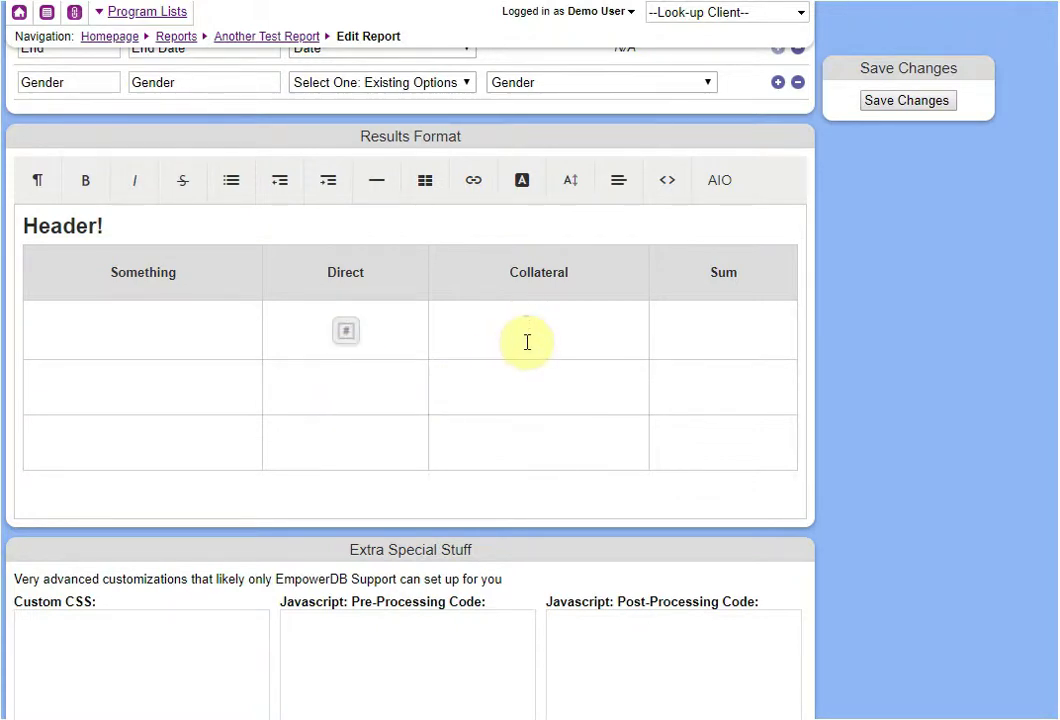
pyautogui.rightClick(539, 335)
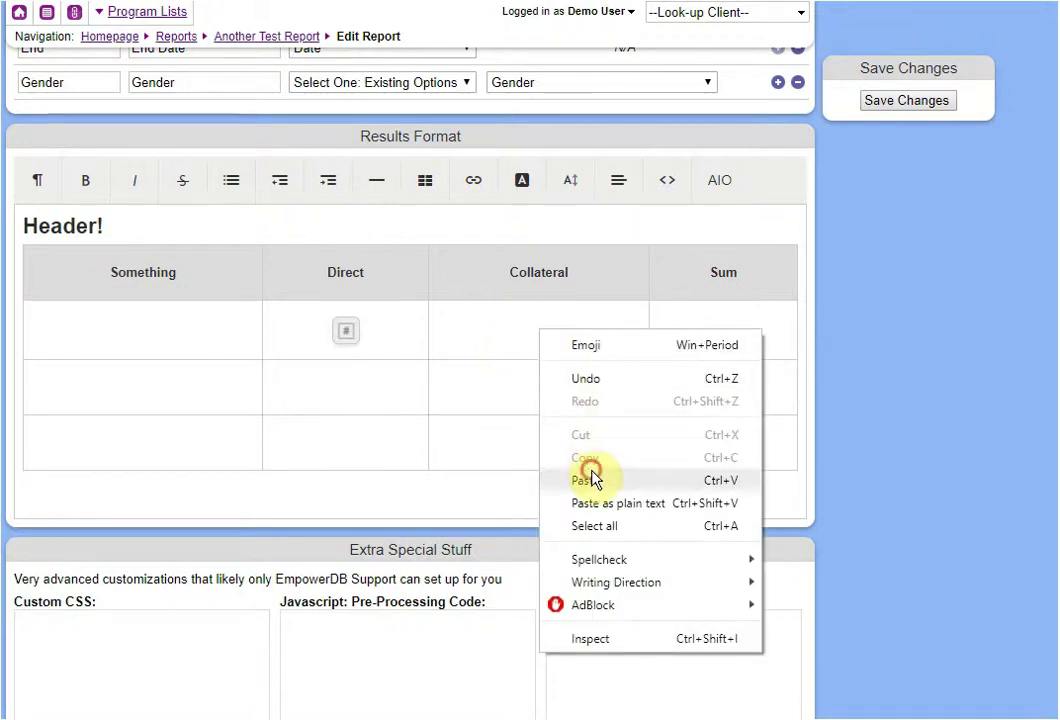
pyautogui.click(596, 409)
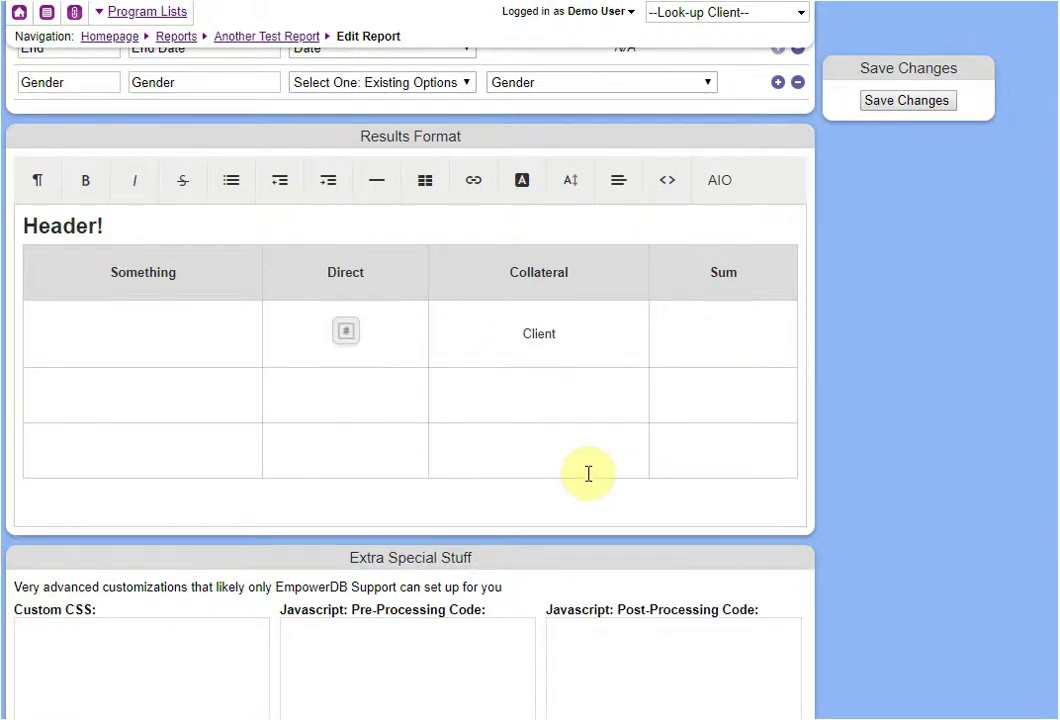
pyautogui.hotkey('ctrl', 'z')
pyautogui.click(340, 358)
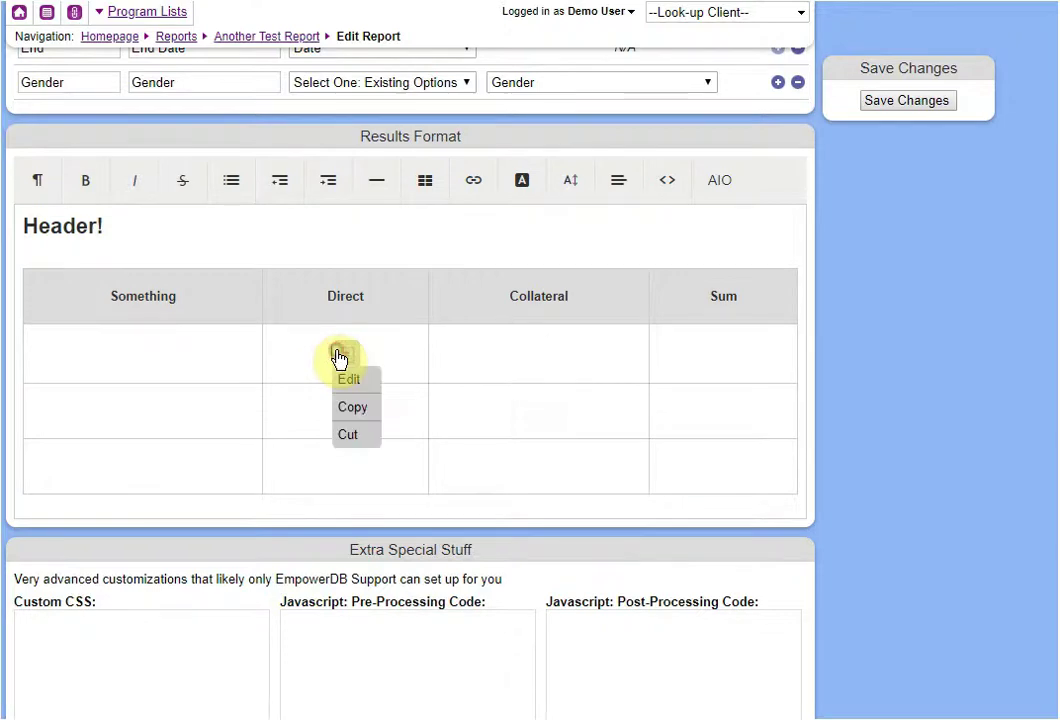
pyautogui.click(355, 404)
pyautogui.click(501, 361)
pyautogui.hotkey('ctrl', 'v')
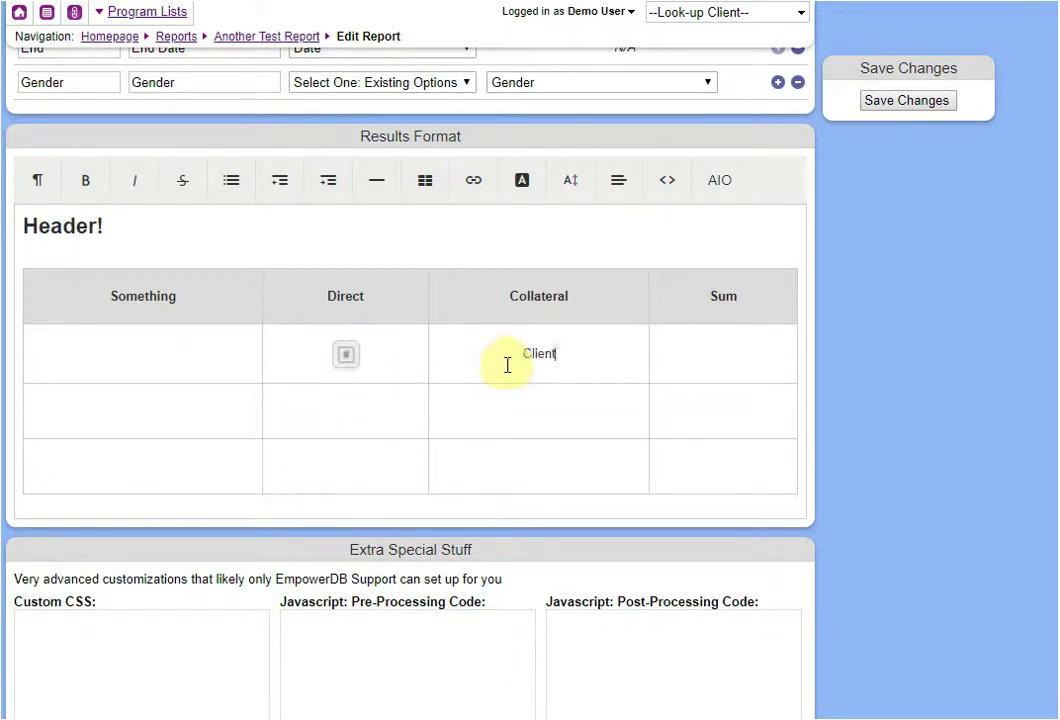
pyautogui.doubleClick(548, 357)
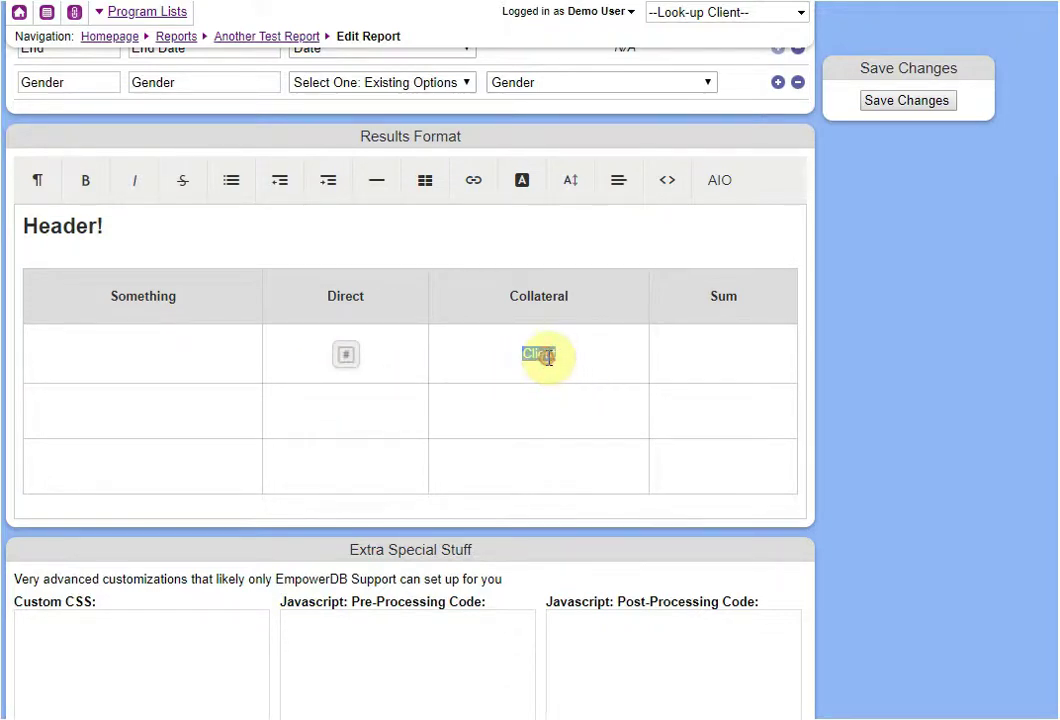
pyautogui.press('Delete')
# Step: Copy the Direct cell's AIO reference and insert it from the AIO clipboard into the first Collateral cell
pyautogui.click(345, 354)
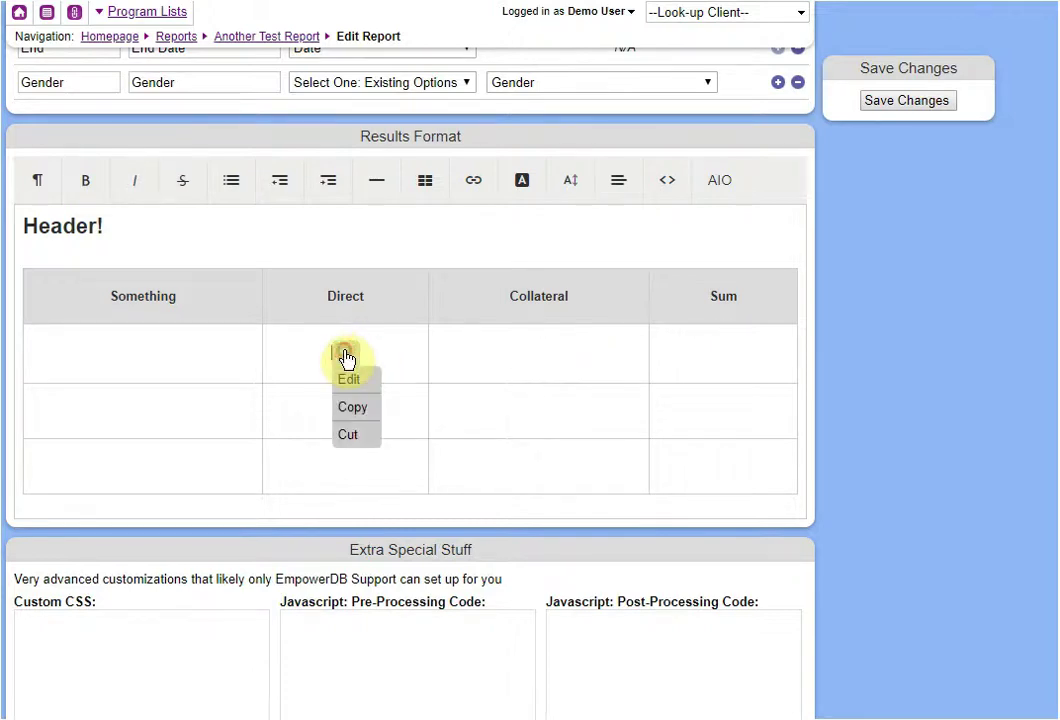
pyautogui.click(357, 412)
pyautogui.click(525, 350)
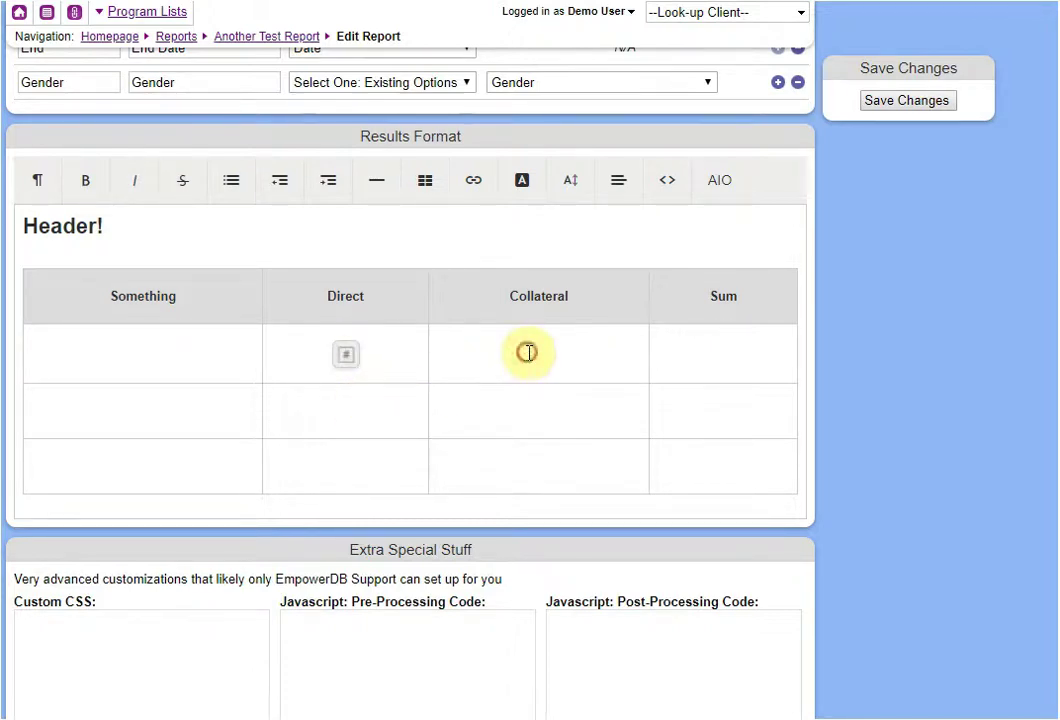
pyautogui.click(722, 192)
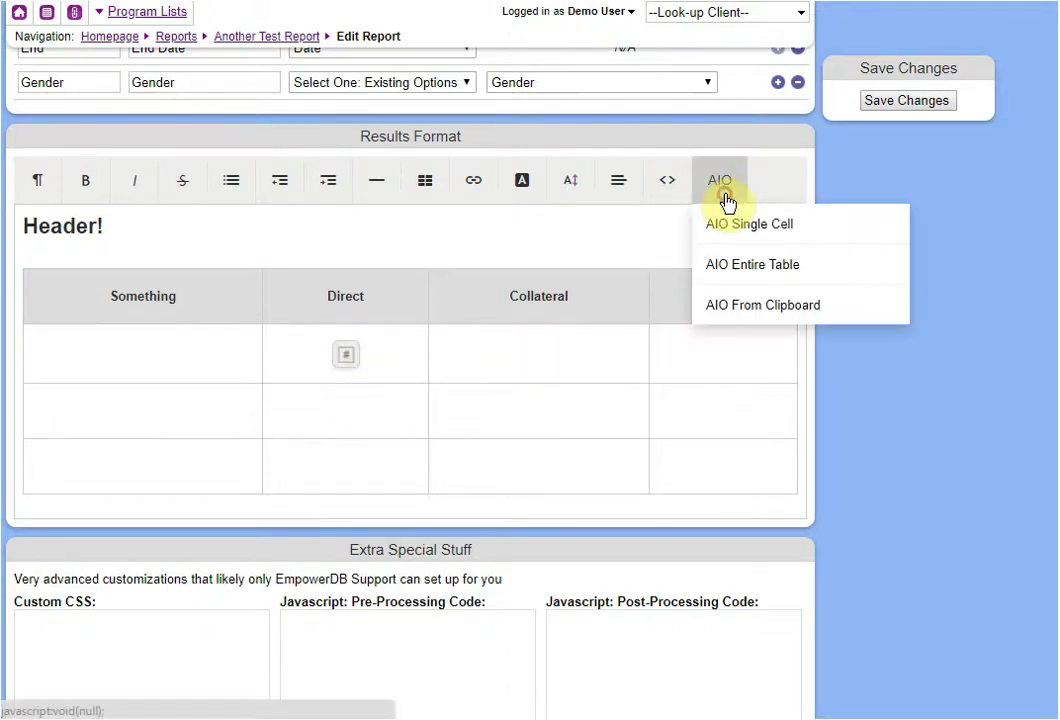
pyautogui.click(747, 306)
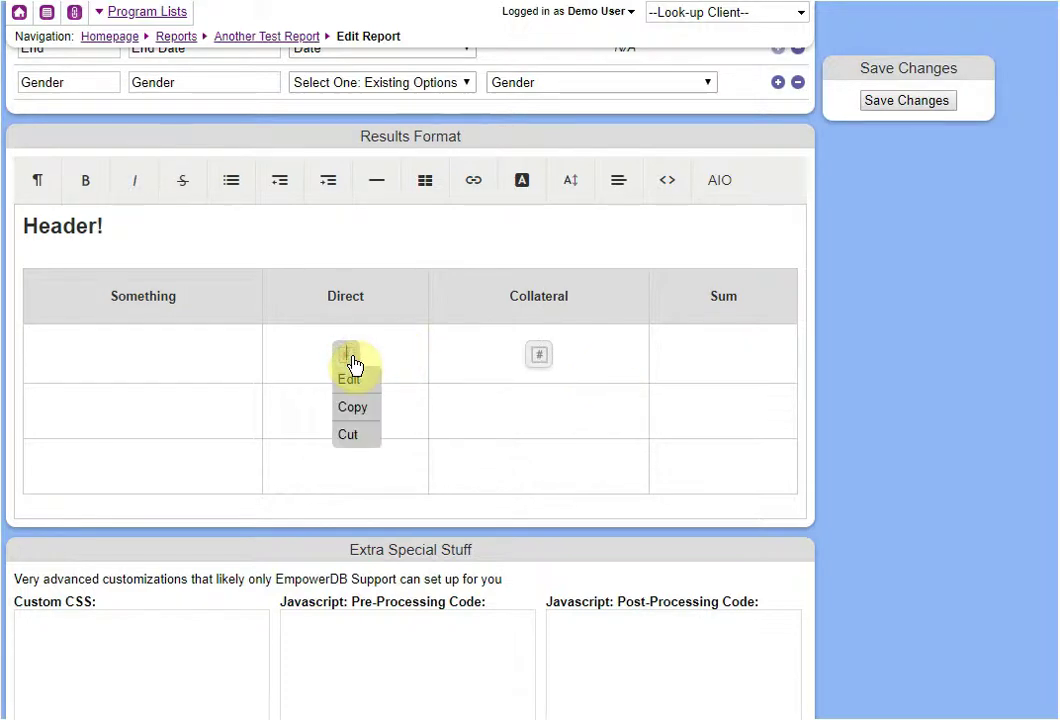
# Step: Remove the blank line between the "Header!" heading and the results table
pyautogui.click(461, 356)
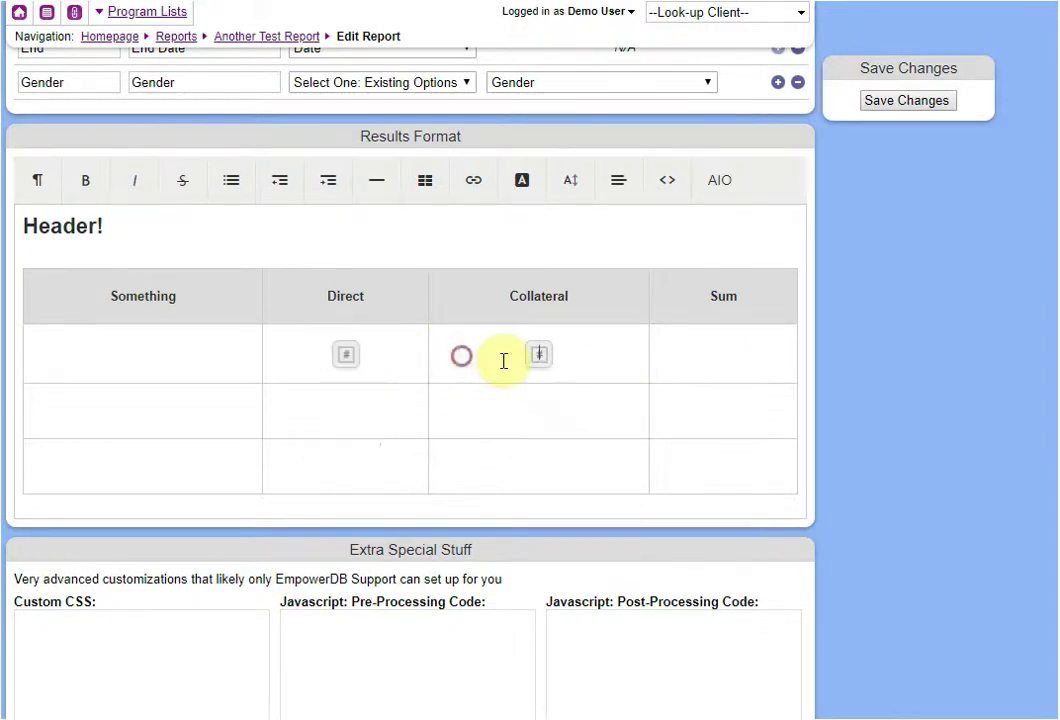
pyautogui.rightClick(592, 346)
pyautogui.click(528, 413)
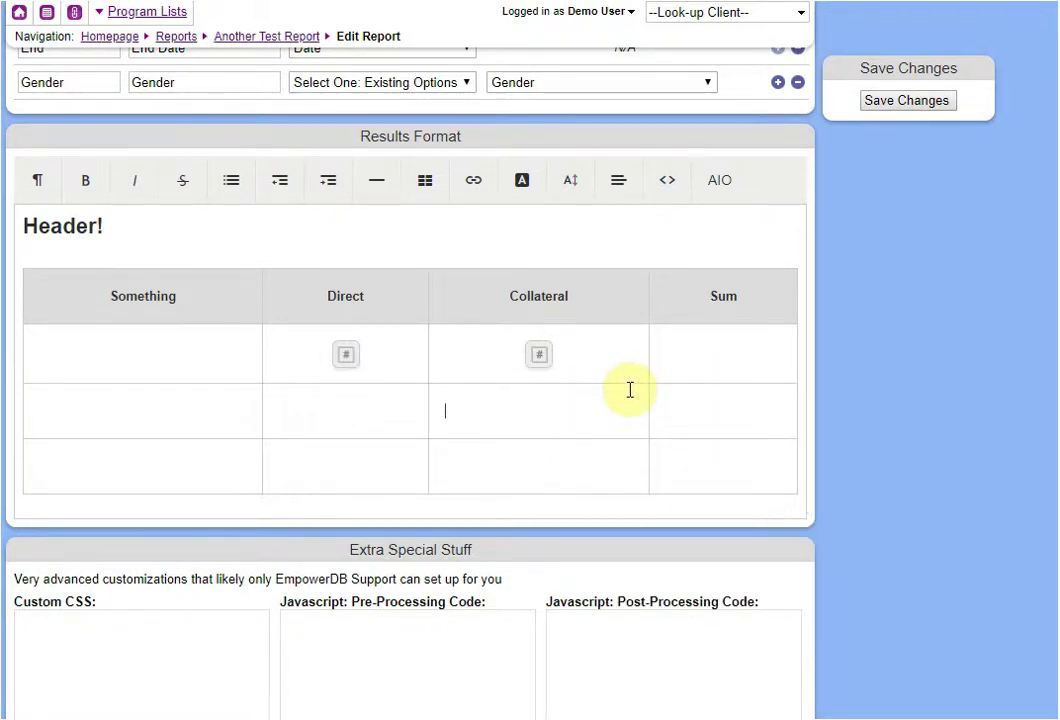
pyautogui.click(123, 253)
pyautogui.press('BackSpace')
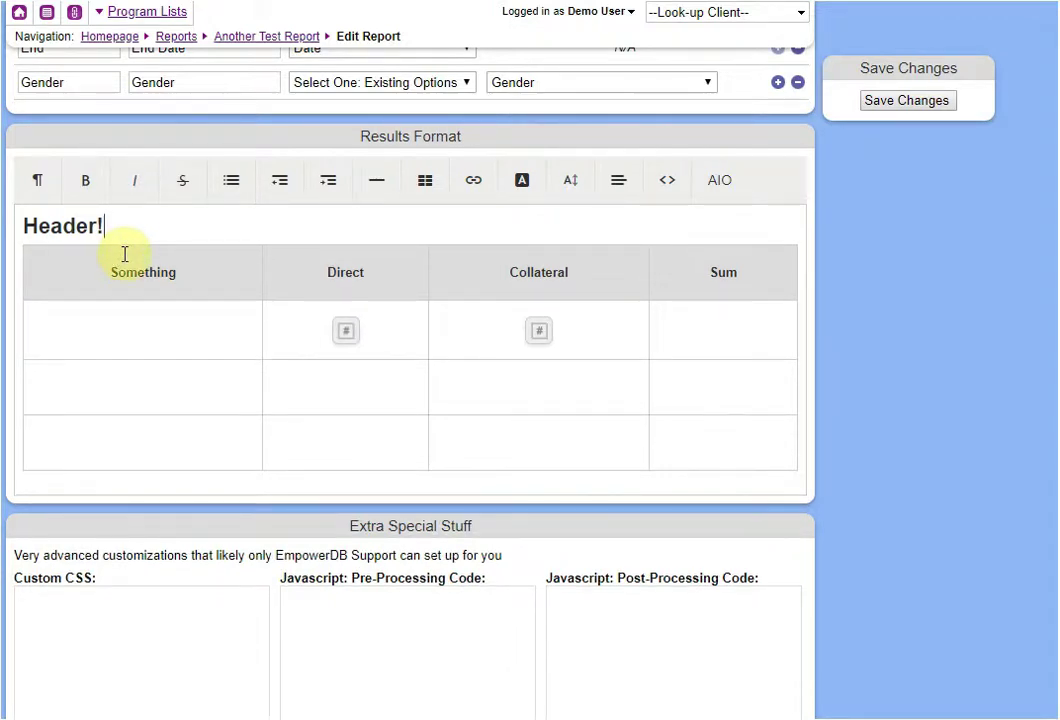
# Step: Edit the Collateral cell's AIO reference to use the Collateral Time Spent column and the description "The sum of all collateral time spent"
pyautogui.click(541, 333)
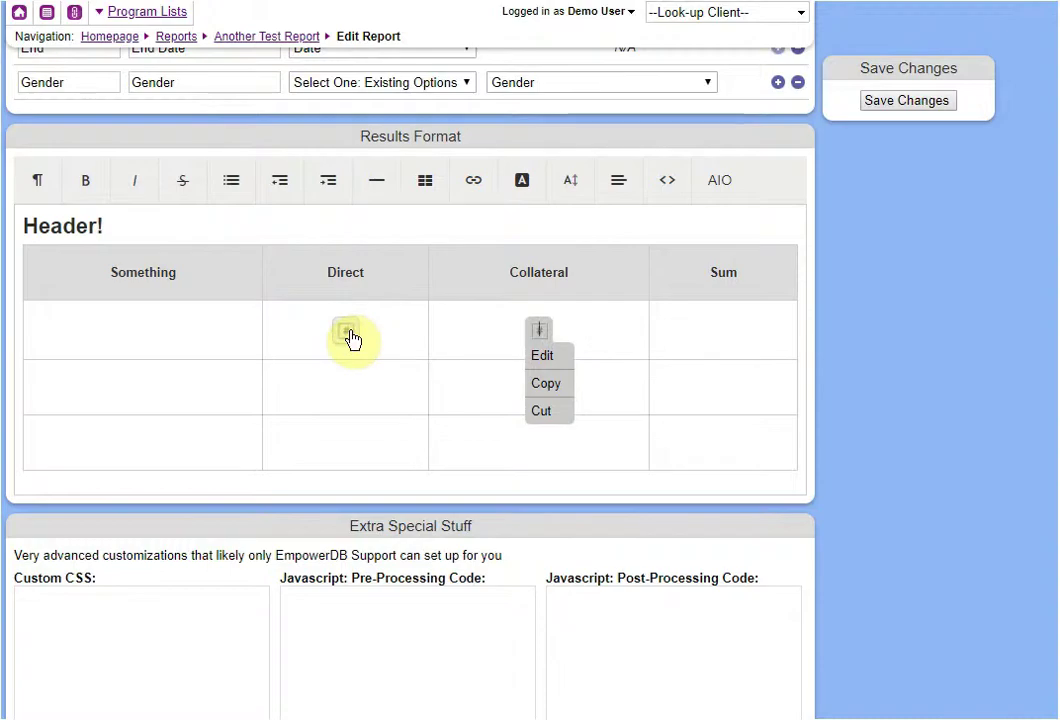
pyautogui.click(561, 359)
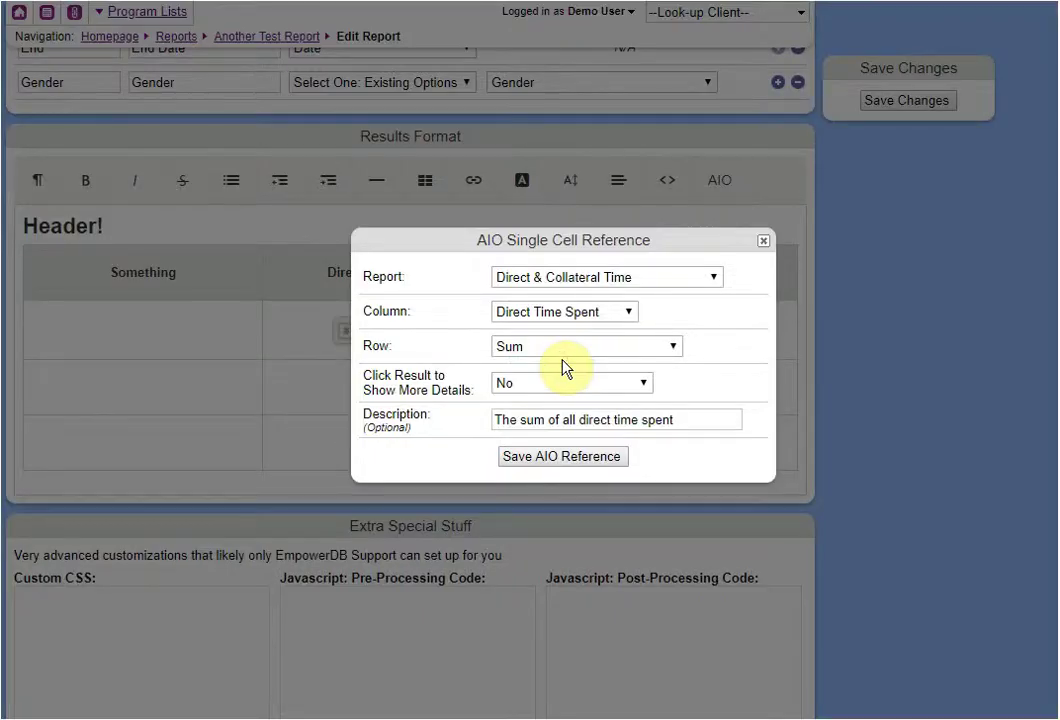
pyautogui.click(548, 316)
pyautogui.click(549, 440)
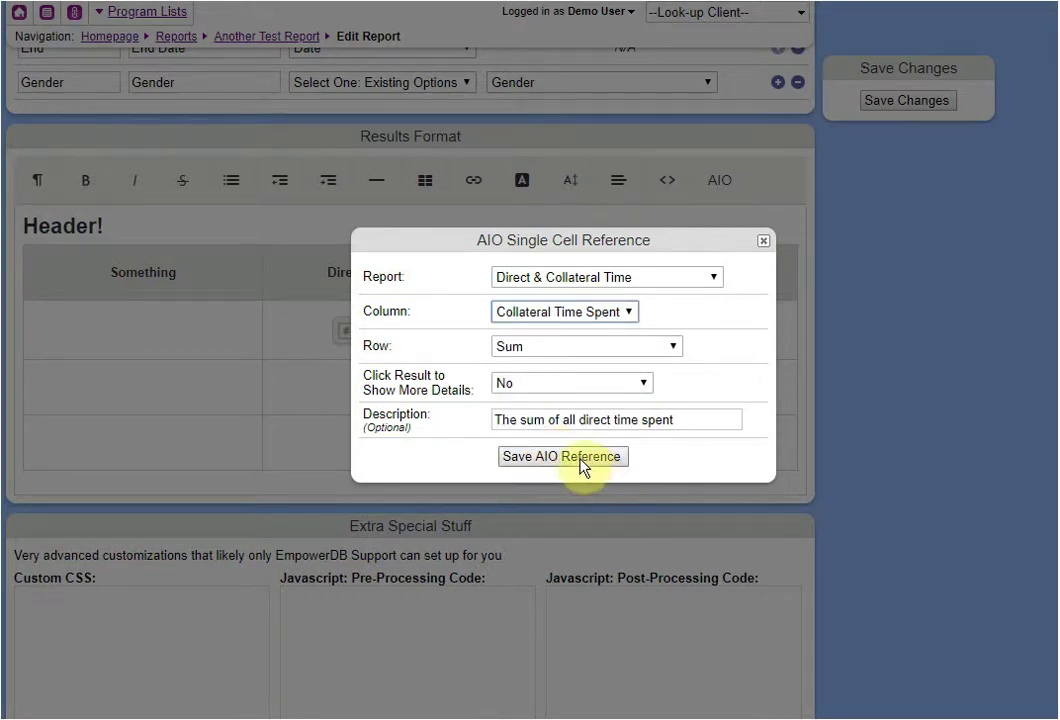
pyautogui.doubleClick(590, 419)
pyautogui.write('collateral')
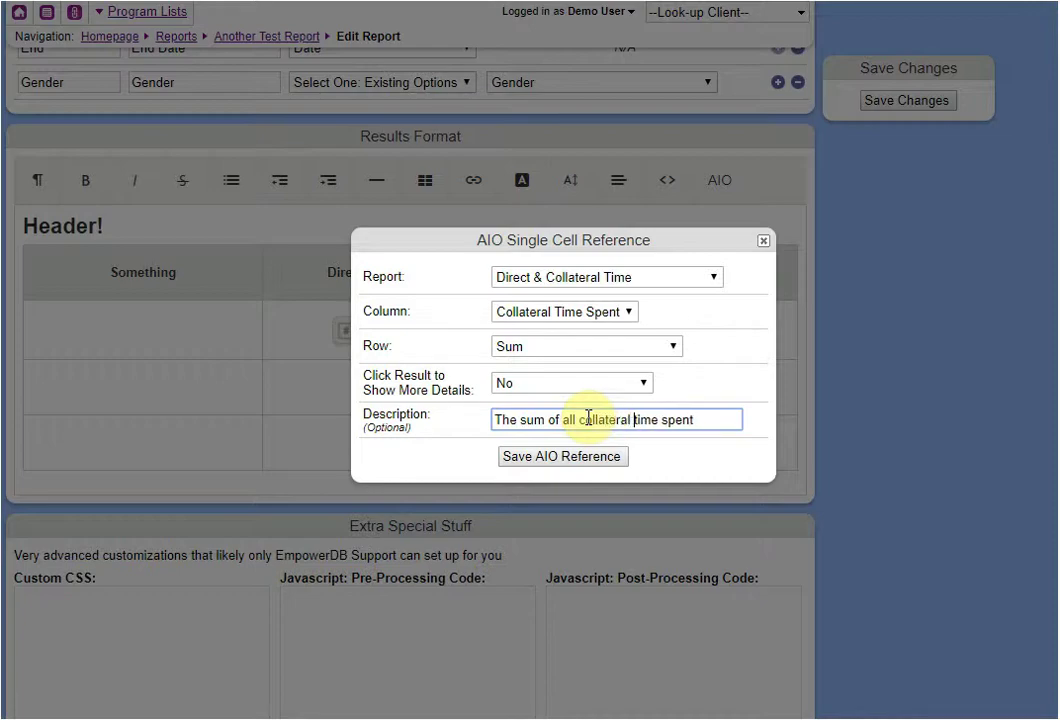
pyautogui.click(592, 456)
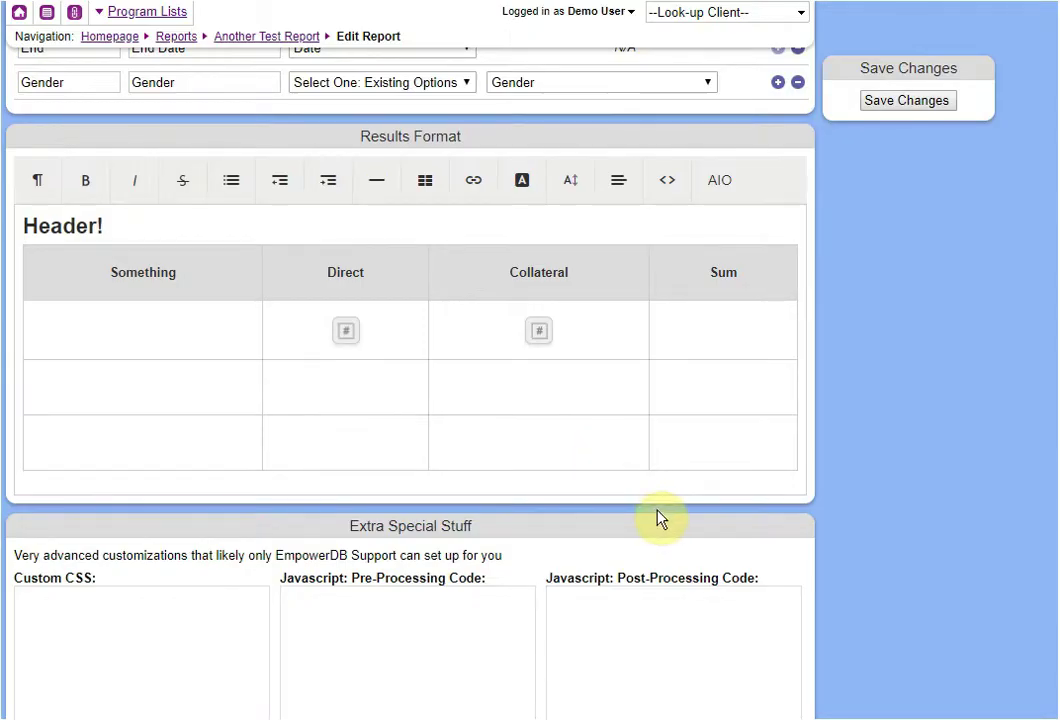
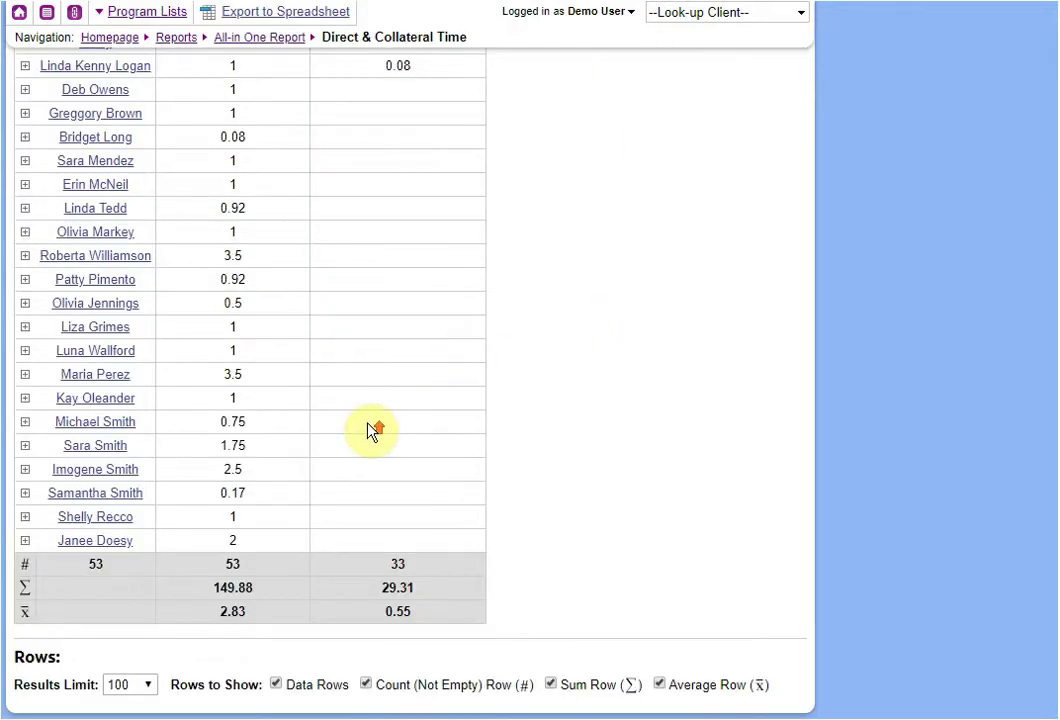
# Step: Examine the Direct & Collateral Time report and the Row options in the Collateral cell's AIO reference, leaving the reference as it is
pyautogui.scroll(10, 368, 430)
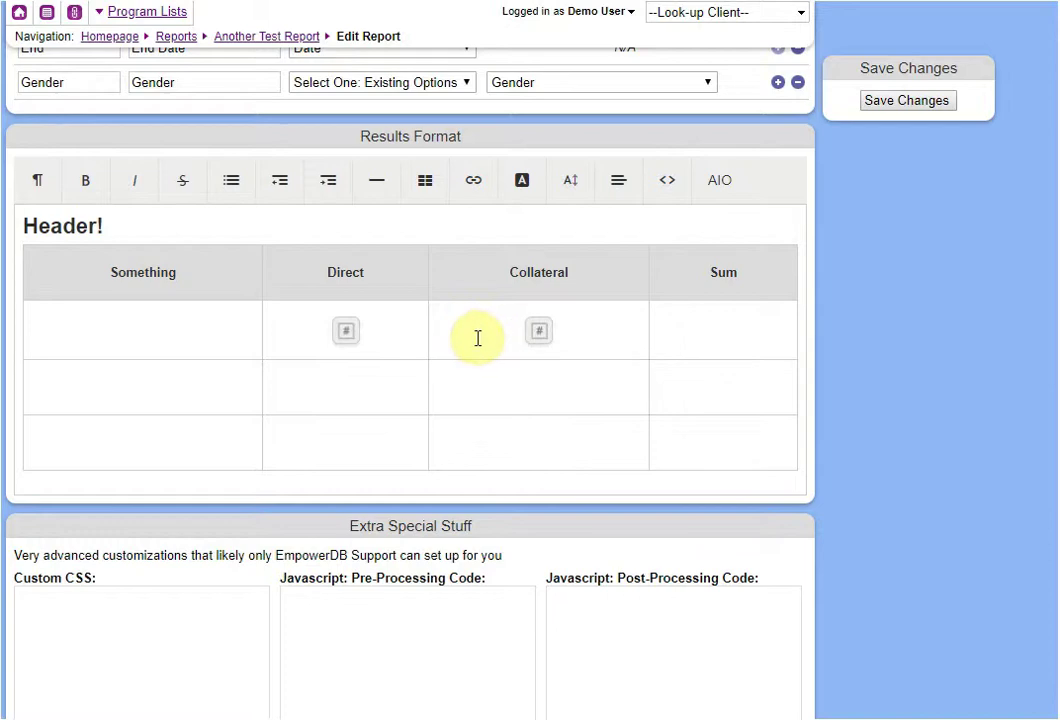
pyautogui.click(530, 338)
pyautogui.click(548, 357)
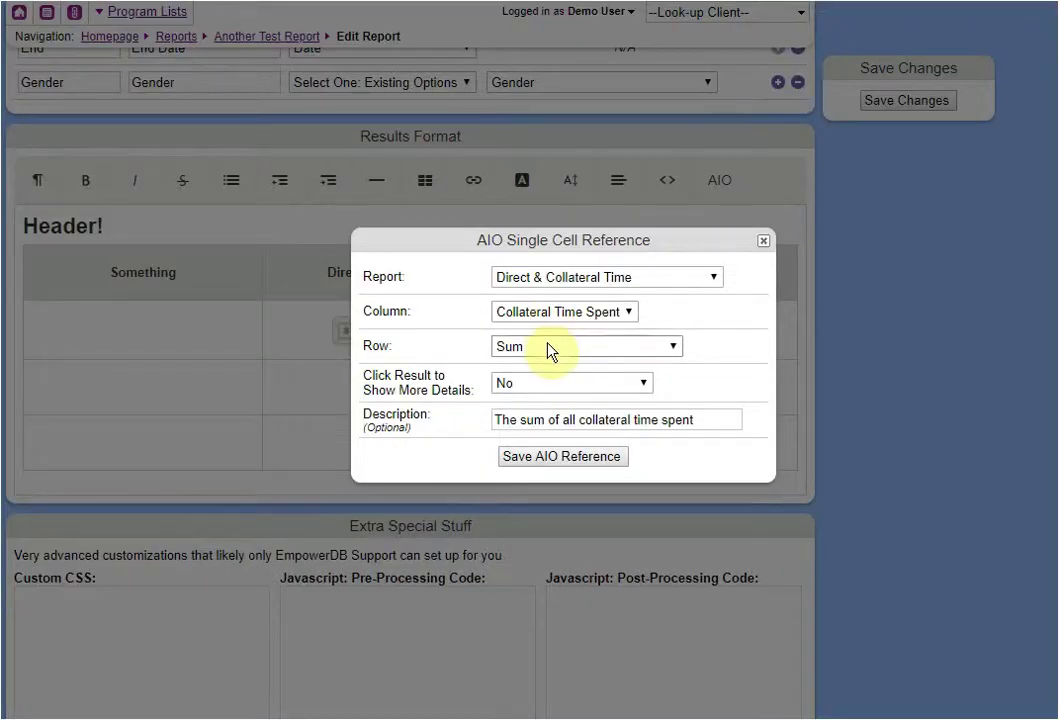
pyautogui.click(548, 348)
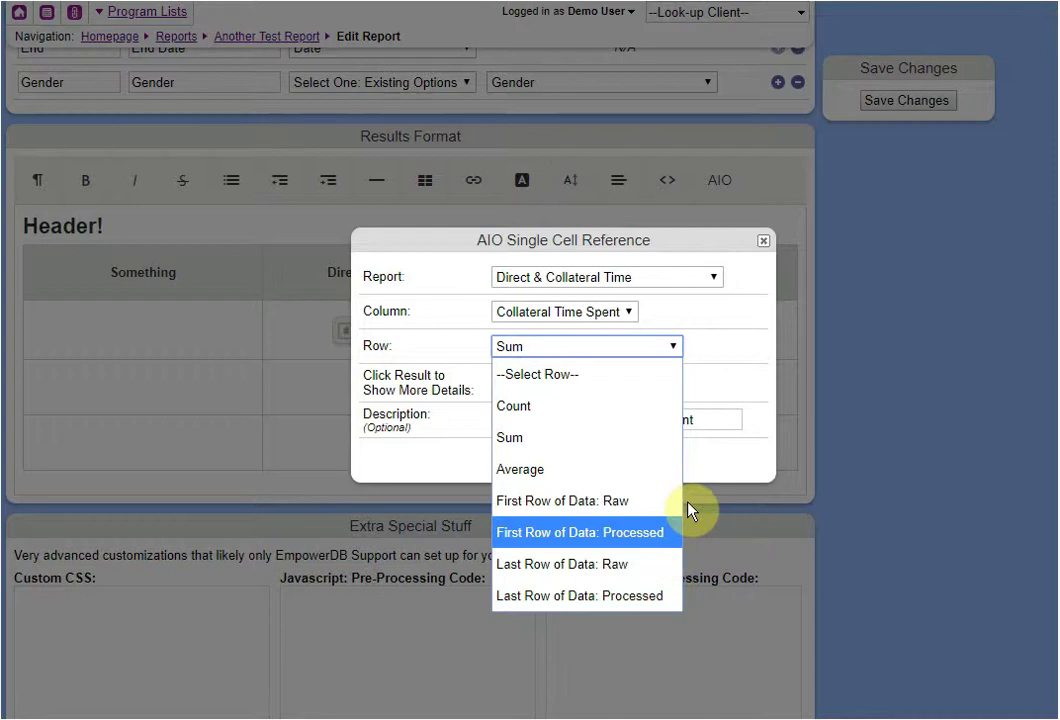
pyautogui.click(705, 363)
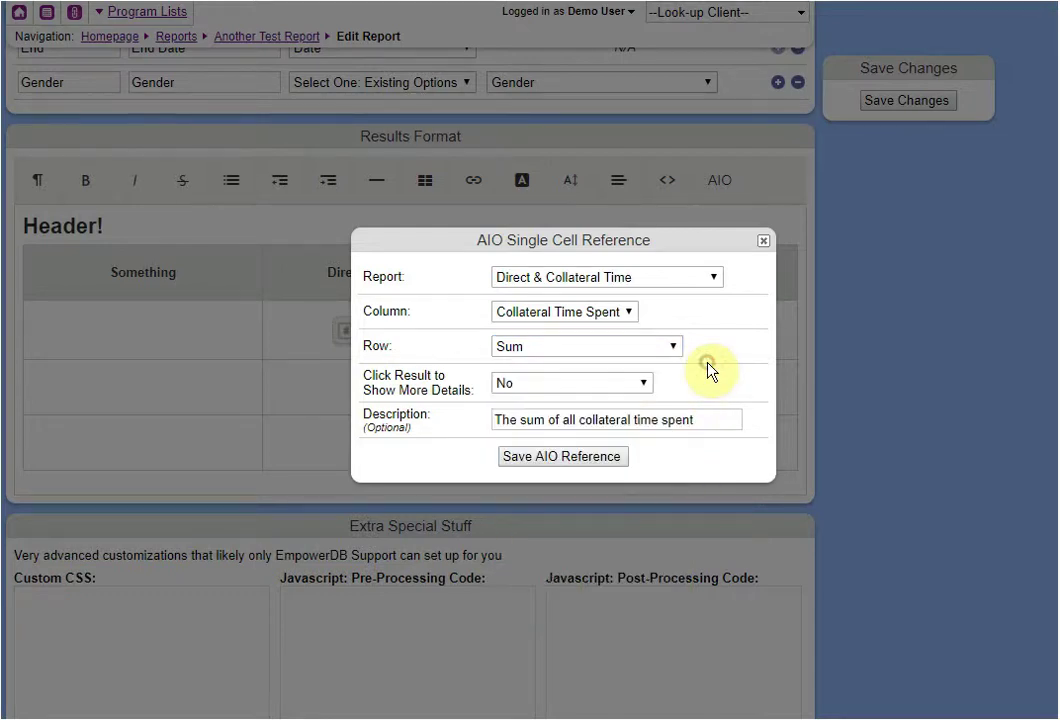
pyautogui.click(762, 241)
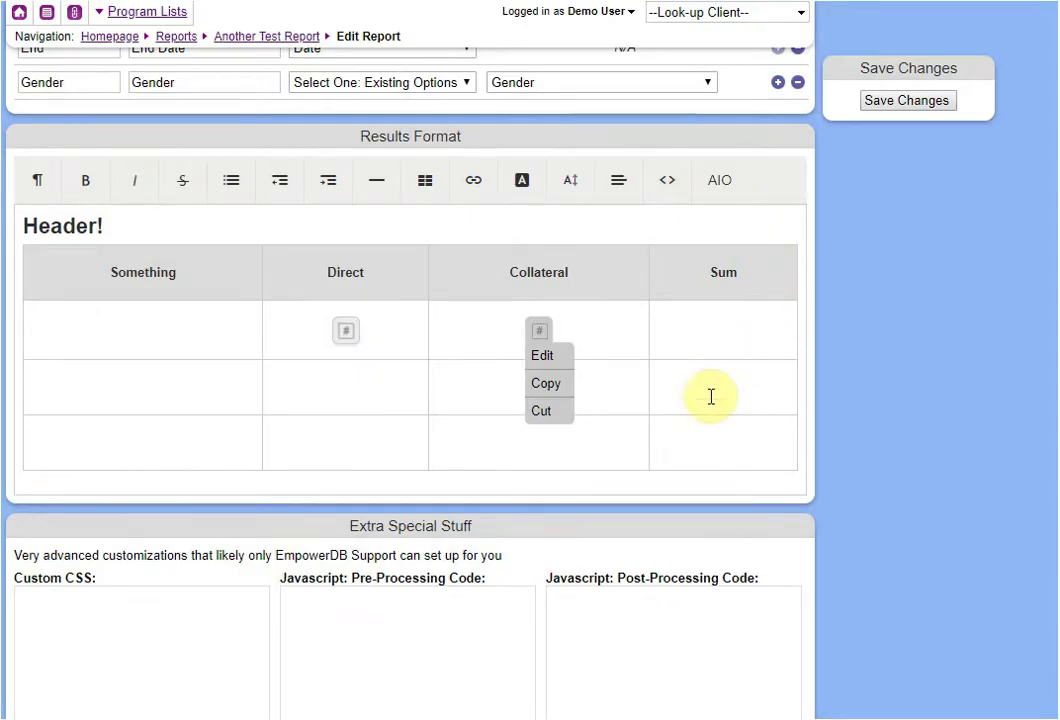
pyautogui.click(710, 397)
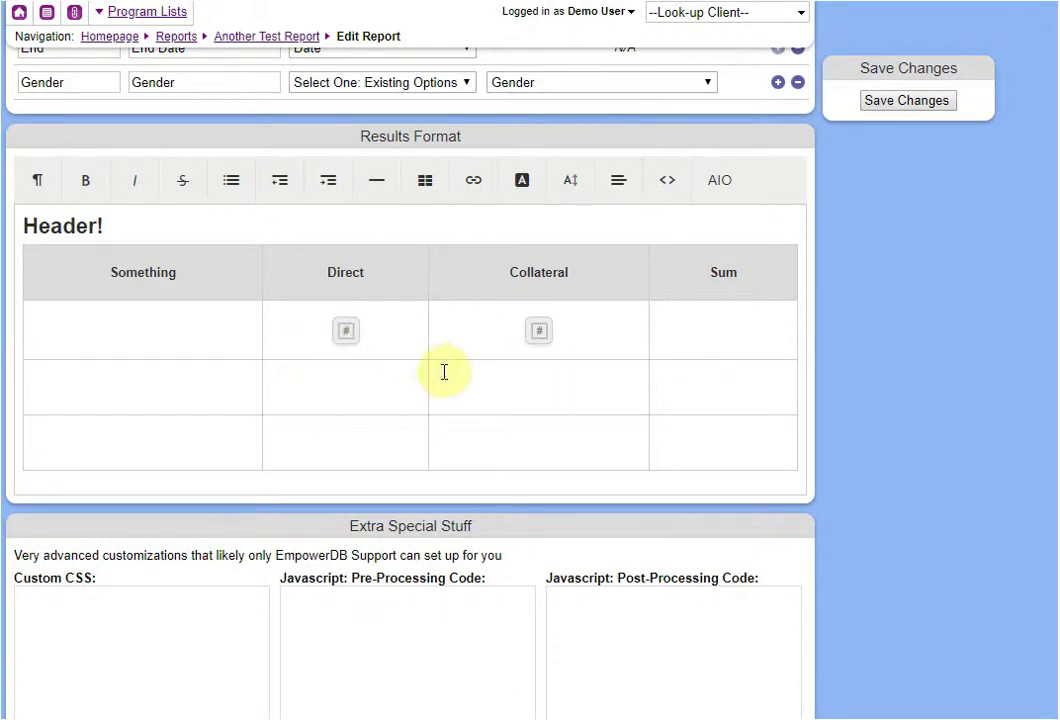
# Step: Add the lines "Table!" and "A little description..." below the results table, followed by a new line
pyautogui.scroll(-2, 450, 372)
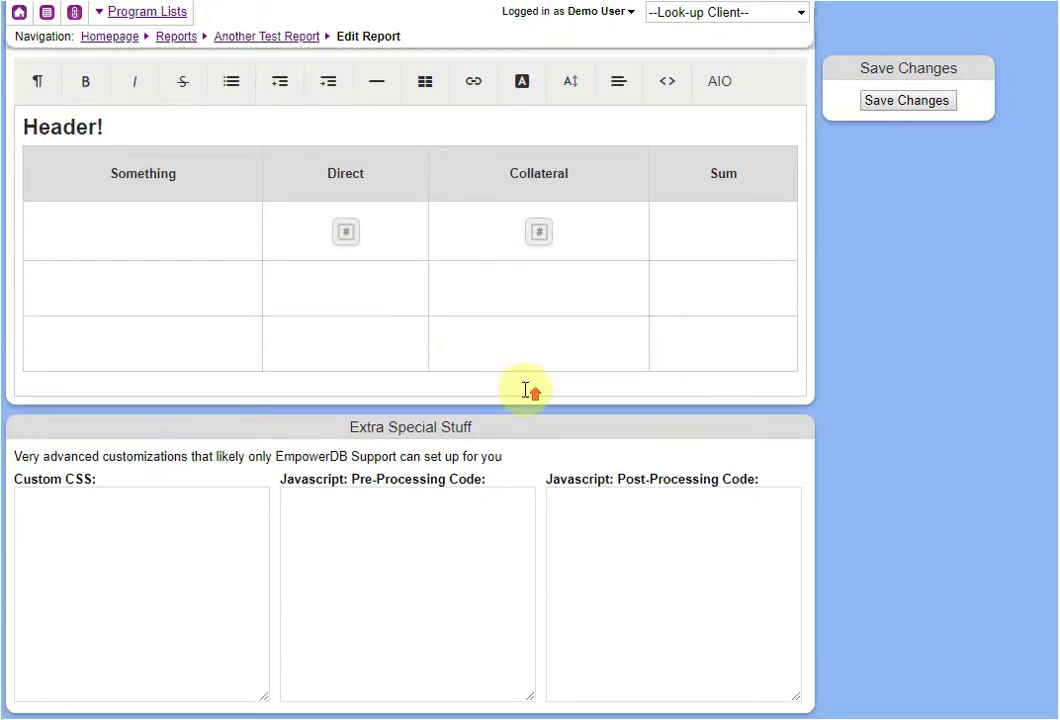
pyautogui.scroll(2, 520, 420)
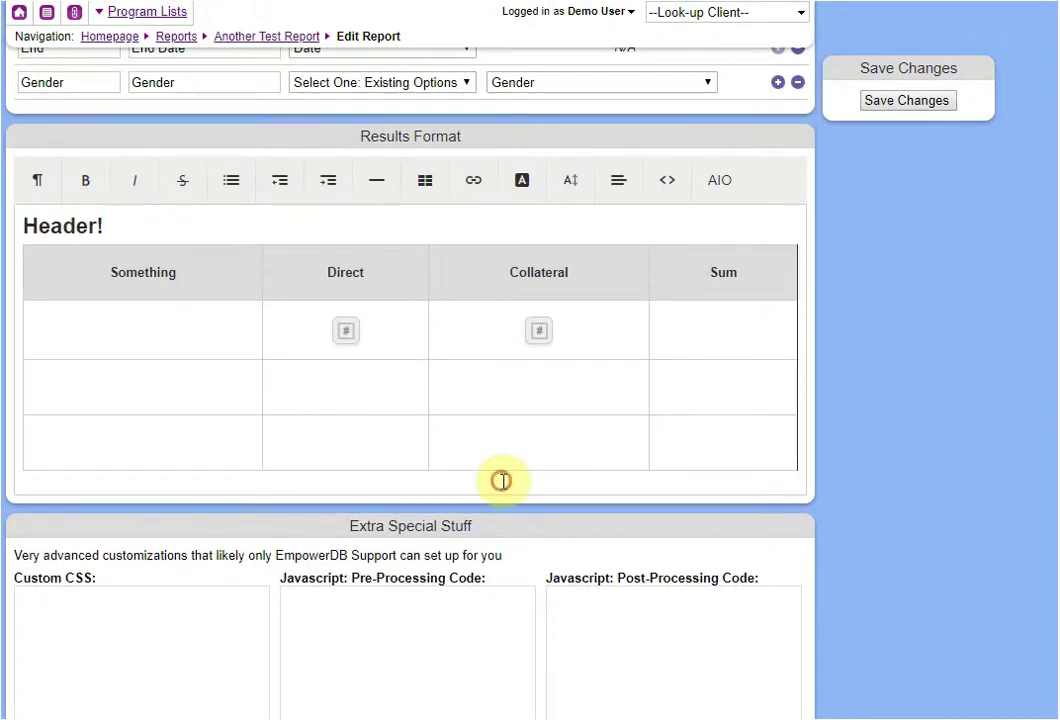
pyautogui.click(657, 469)
pyautogui.write('Tab')
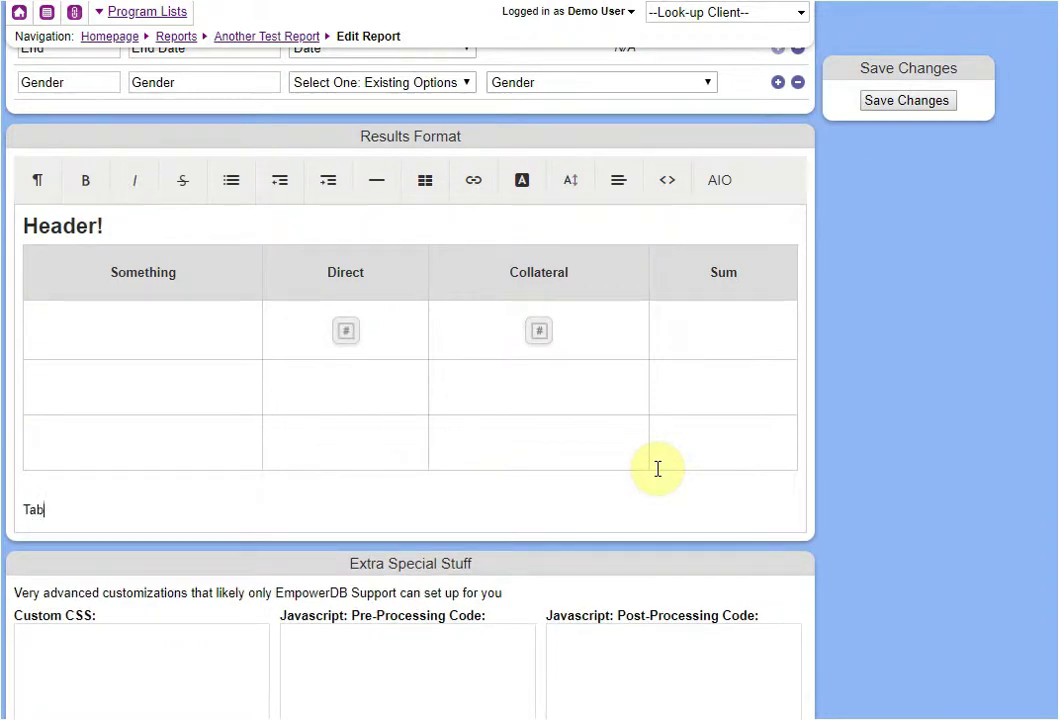
pyautogui.write('le!')
pyautogui.press('Return')
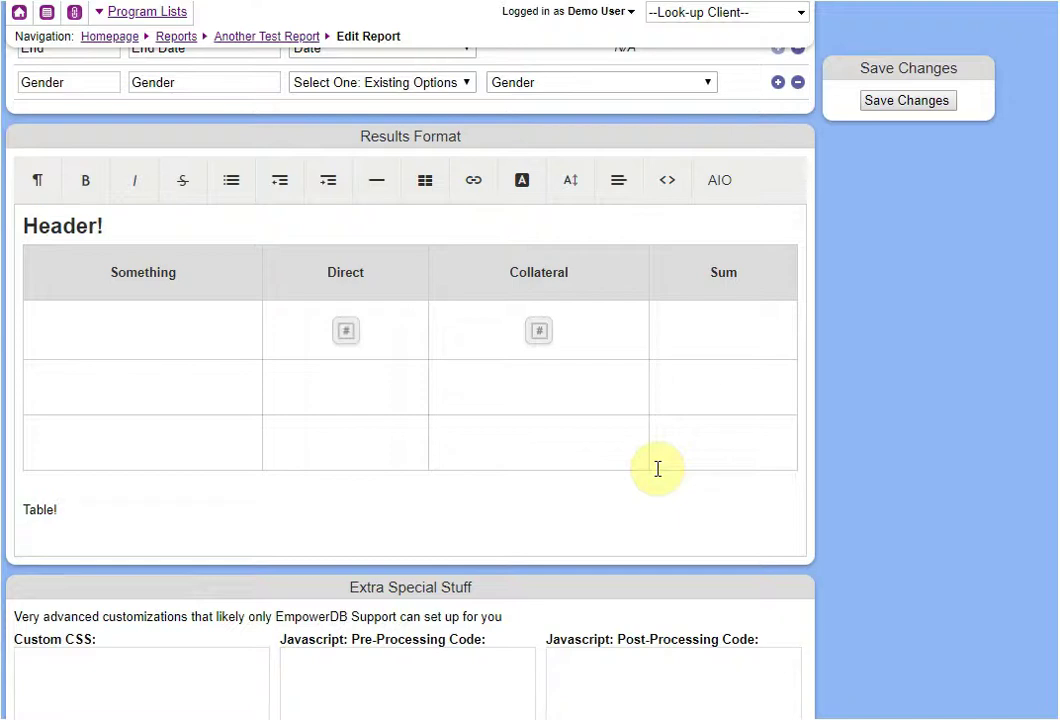
pyautogui.write('A lit')
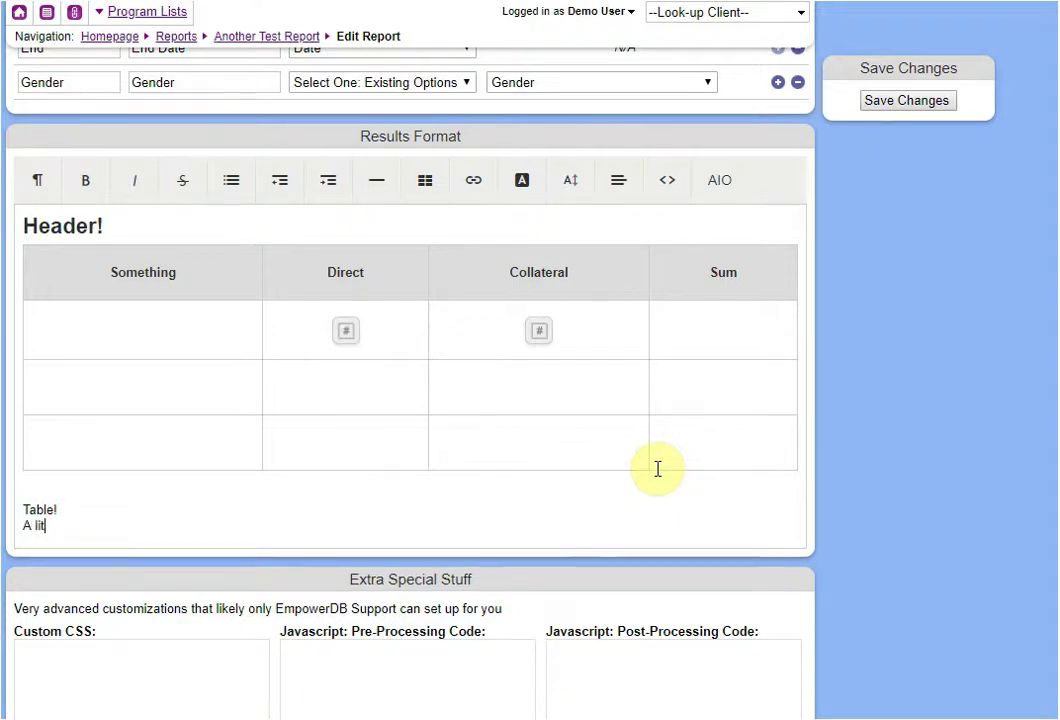
pyautogui.write('tle descri')
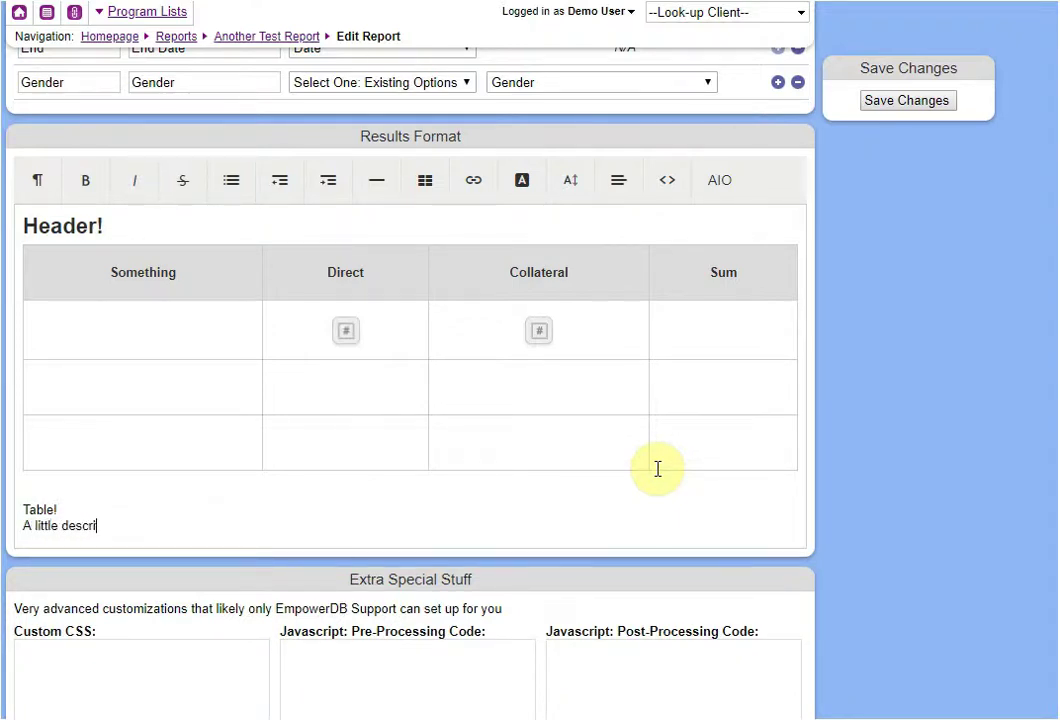
pyautogui.write('ption...')
pyautogui.press('Return')
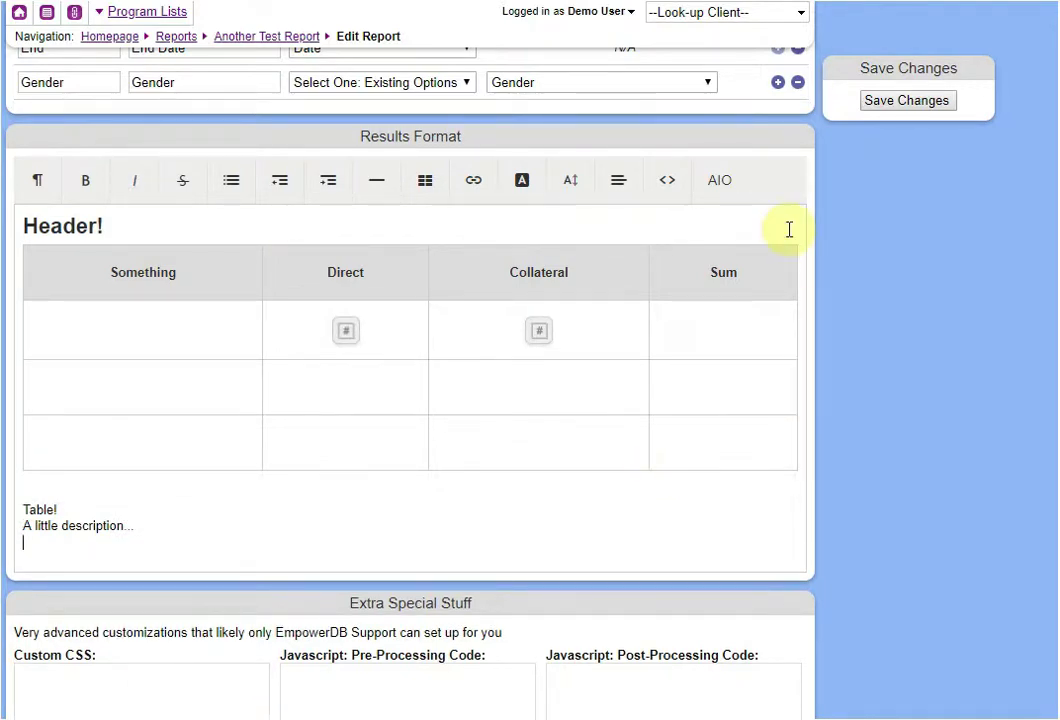
# Step: Insert an AIO entire table reference to the Location Data report below the description line
pyautogui.click(720, 181)
pyautogui.click(740, 266)
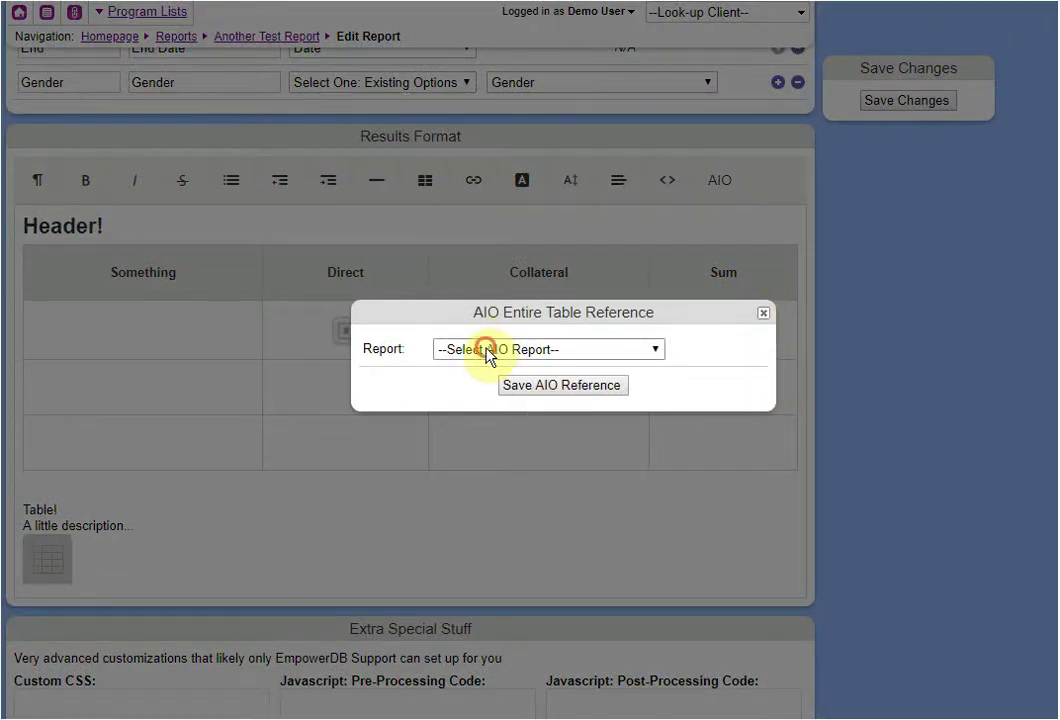
pyautogui.click(486, 352)
pyautogui.scroll(-1, 520, 545)
pyautogui.scroll(-1, 560, 540)
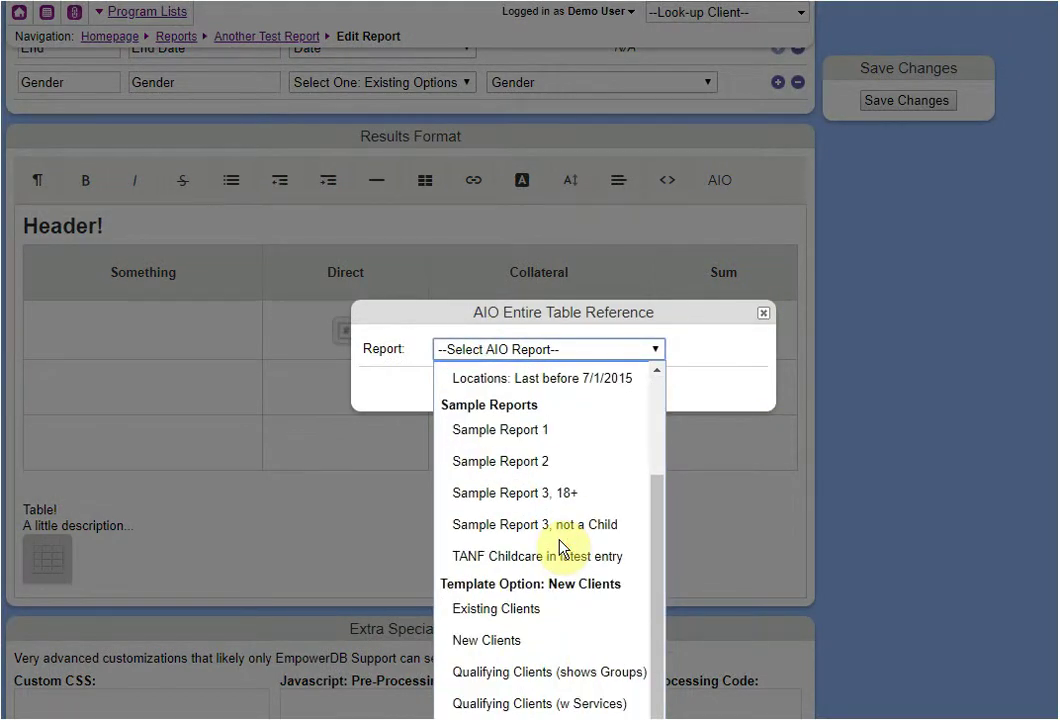
pyautogui.scroll(-2, 560, 540)
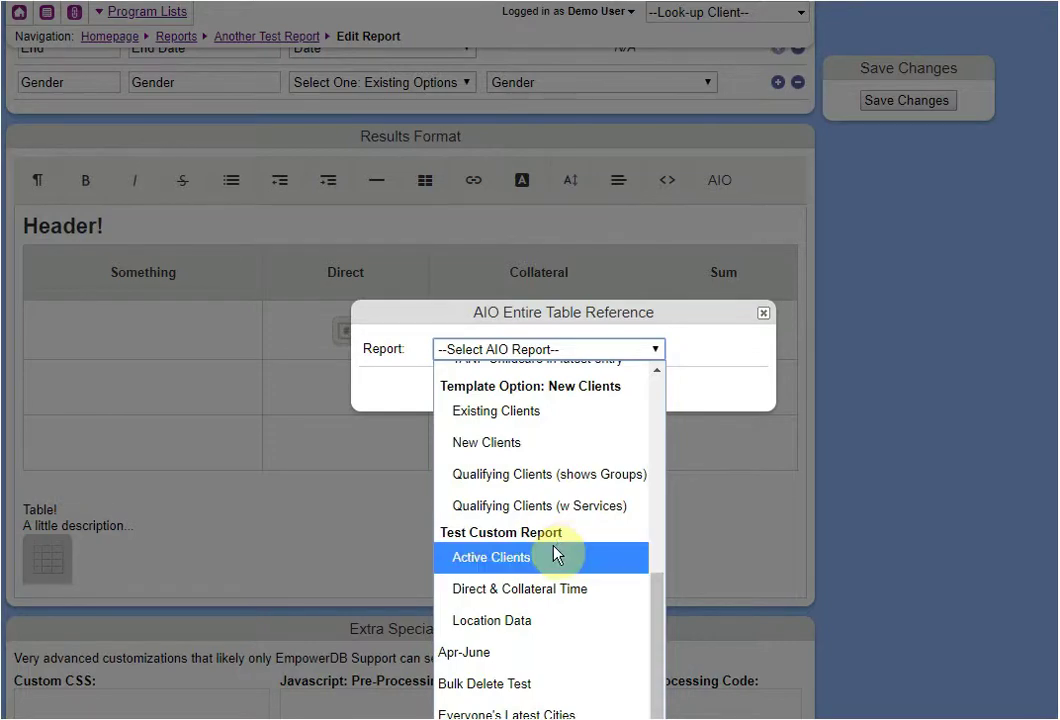
pyautogui.click(526, 621)
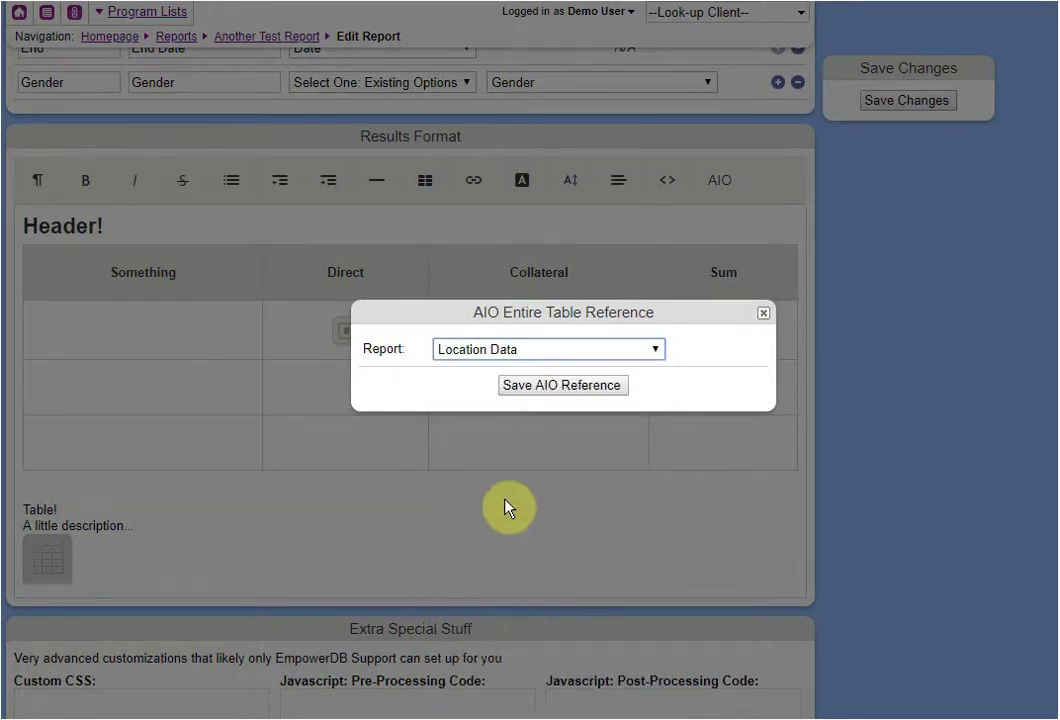
pyautogui.click(548, 386)
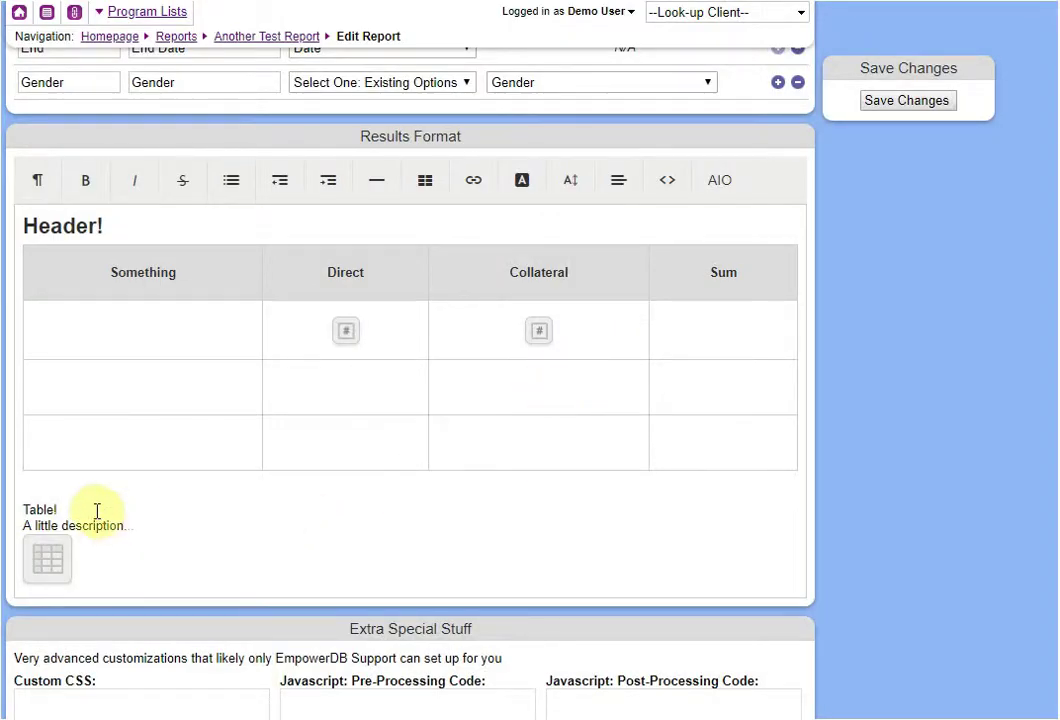
# Step: Format the "Table!" line as a Large Heading and save the report changes
pyautogui.moveTo(95, 509); pyautogui.dragTo(19, 502)
pyautogui.click(40, 184)
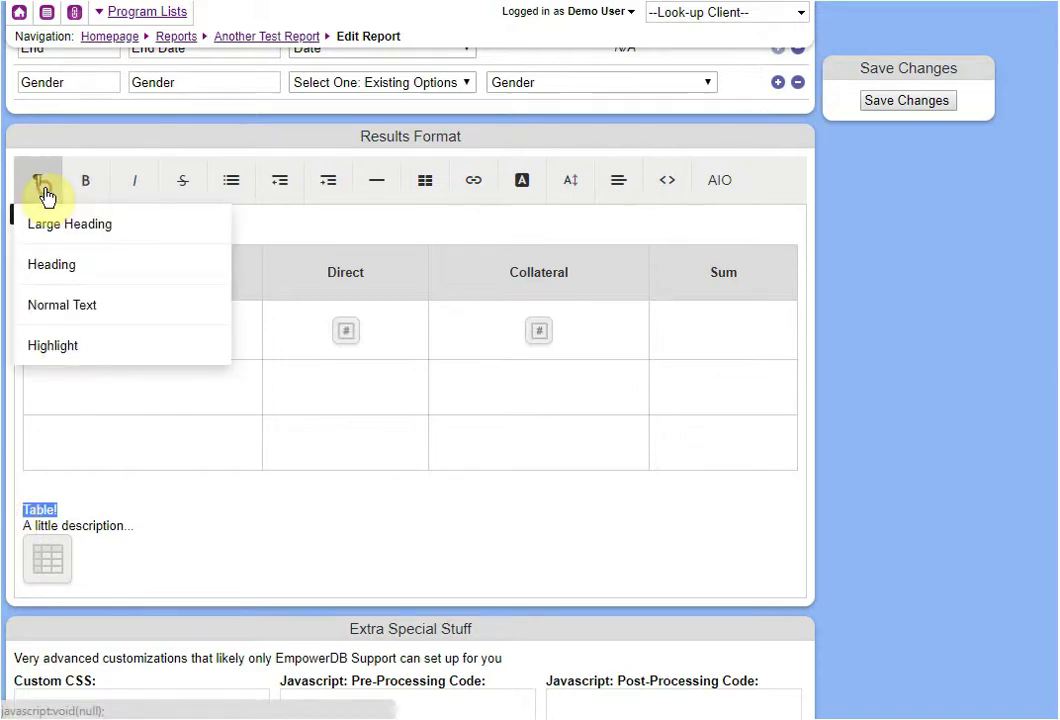
pyautogui.click(45, 224)
pyautogui.click(142, 469)
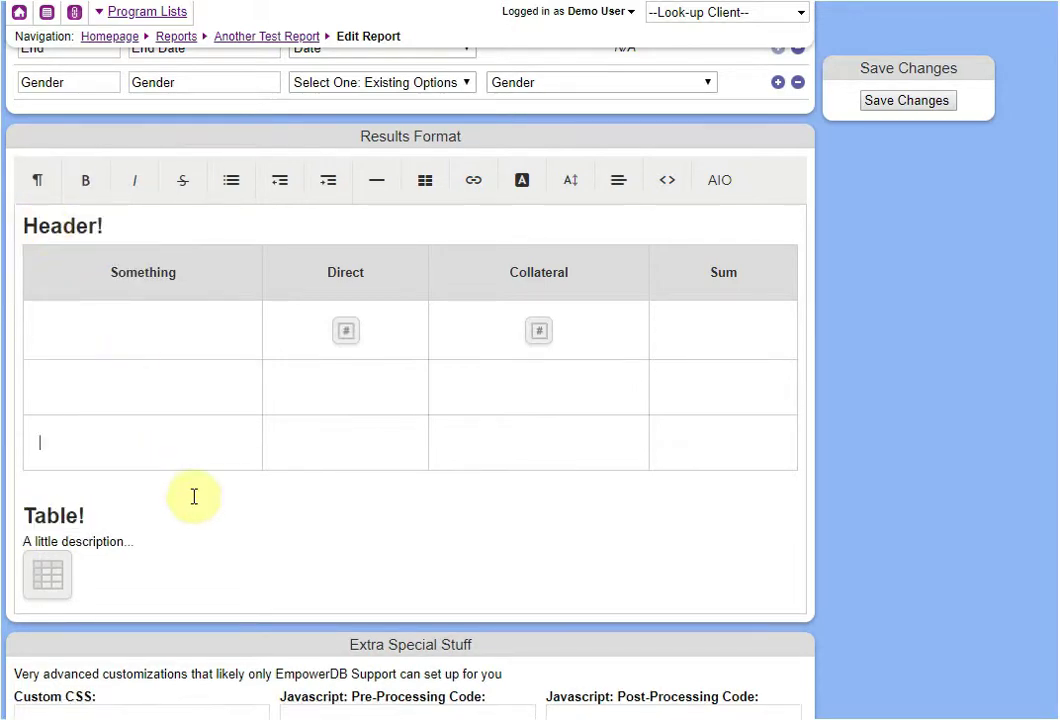
pyautogui.click(900, 101)
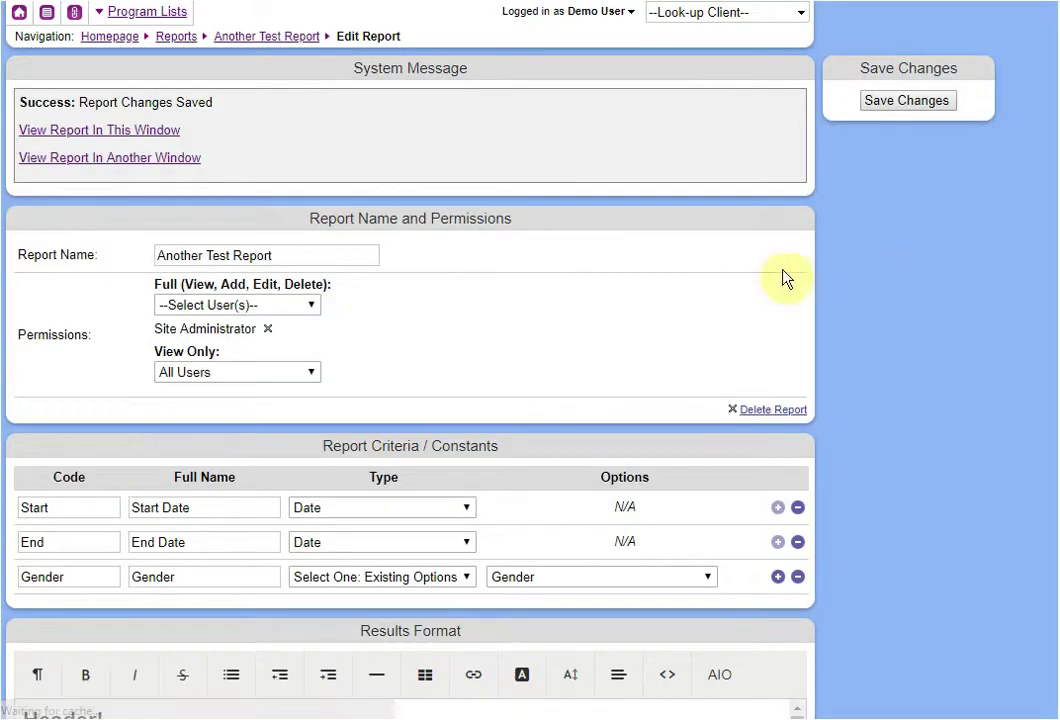
# Step: Open the saved report in another window, generate it for 01/01/2019 to 02/22/2019 with gender Female, and look through the results
pyautogui.click(117, 160)
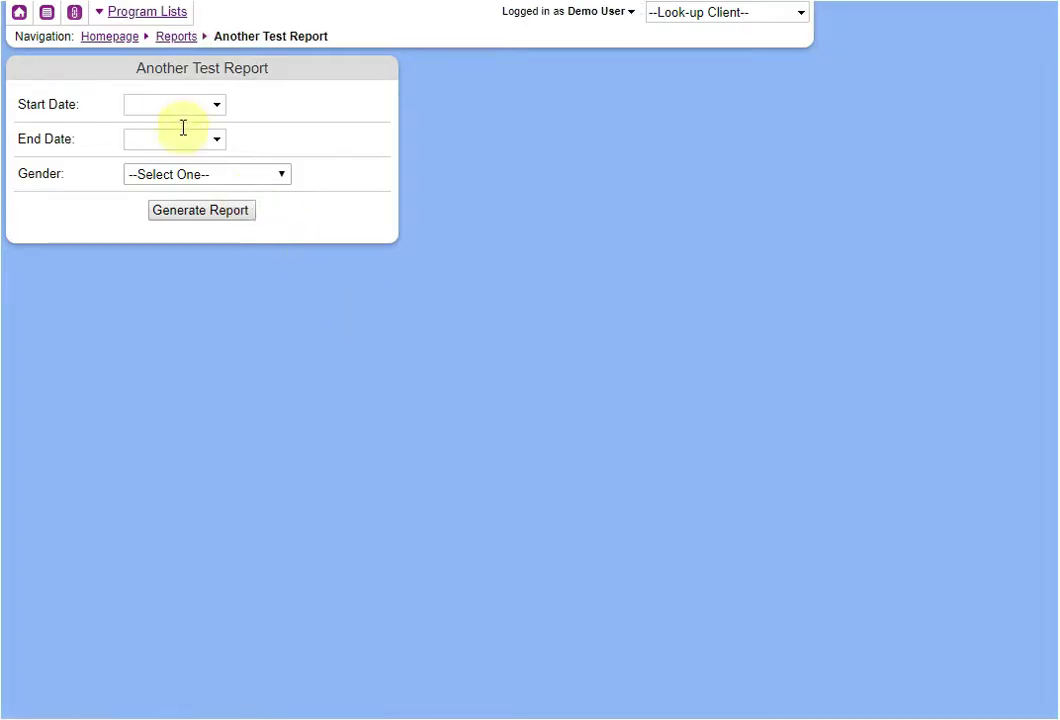
pyautogui.click(166, 104)
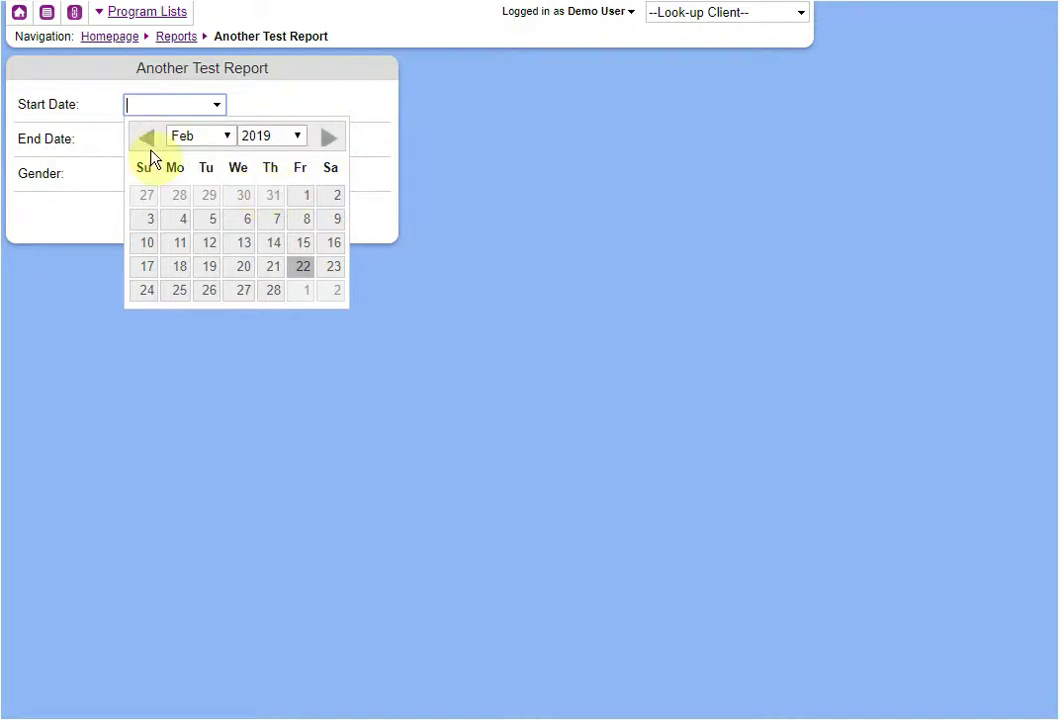
pyautogui.click(142, 138)
pyautogui.click(206, 192)
pyautogui.click(160, 139)
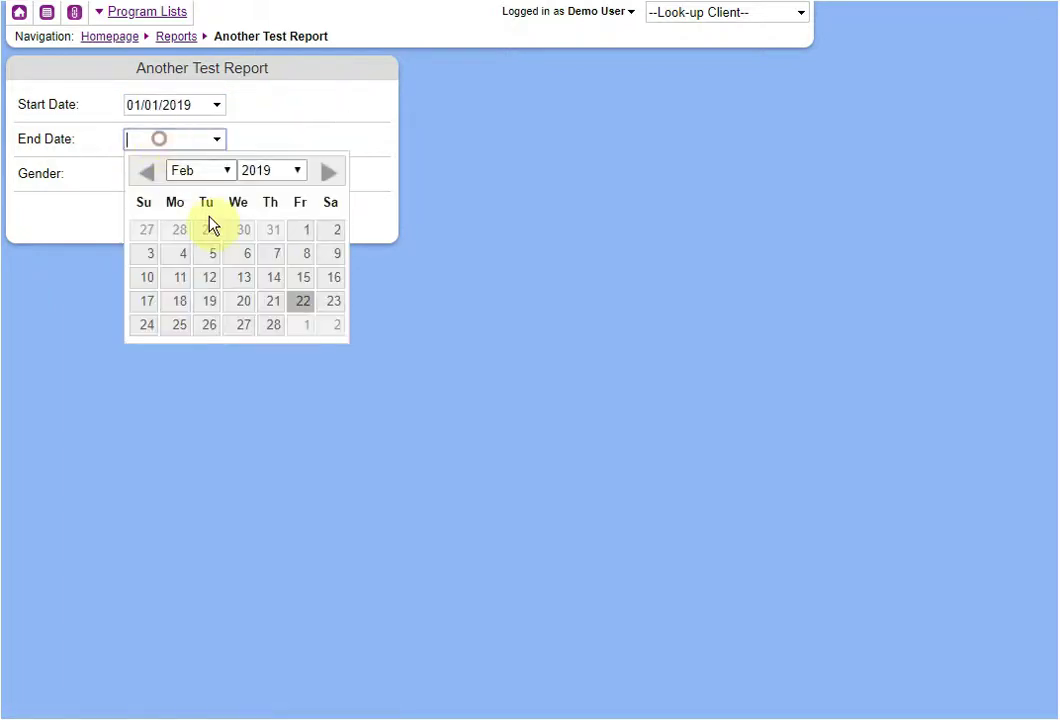
pyautogui.click(295, 301)
pyautogui.click(187, 170)
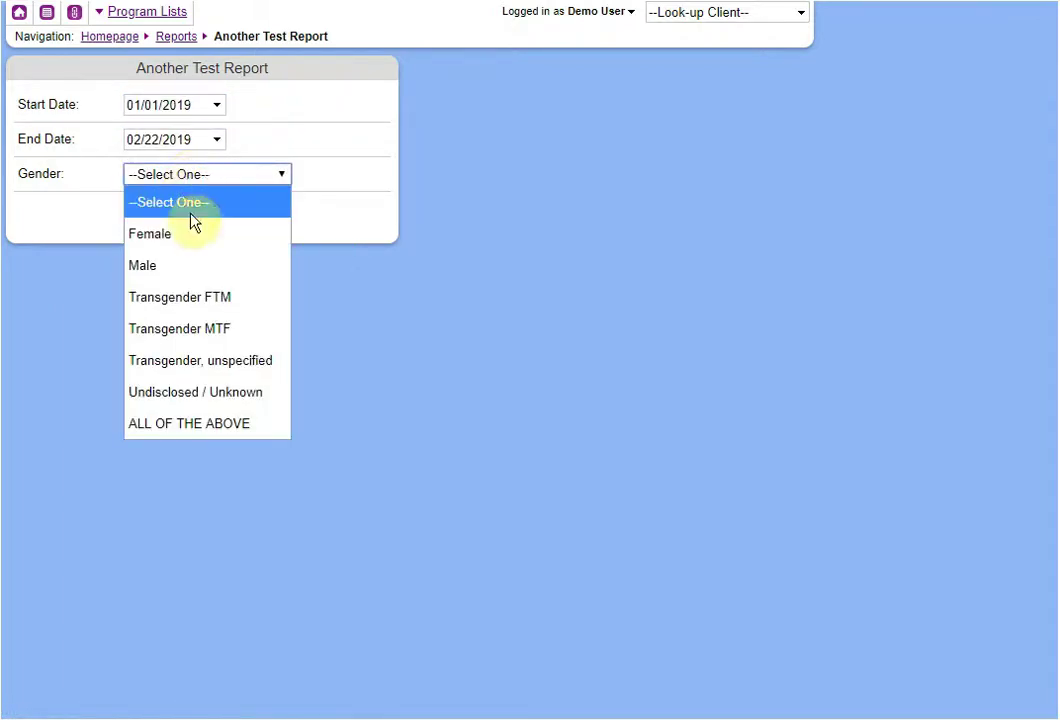
pyautogui.click(192, 228)
pyautogui.click(199, 214)
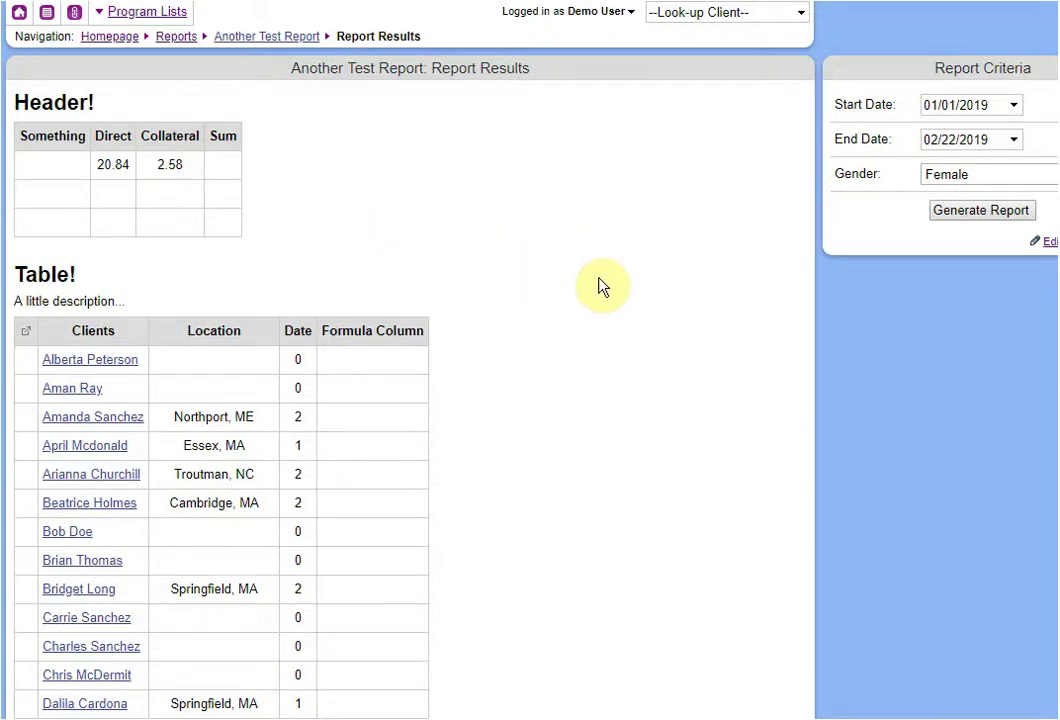
pyautogui.scroll(-13, 598, 286)
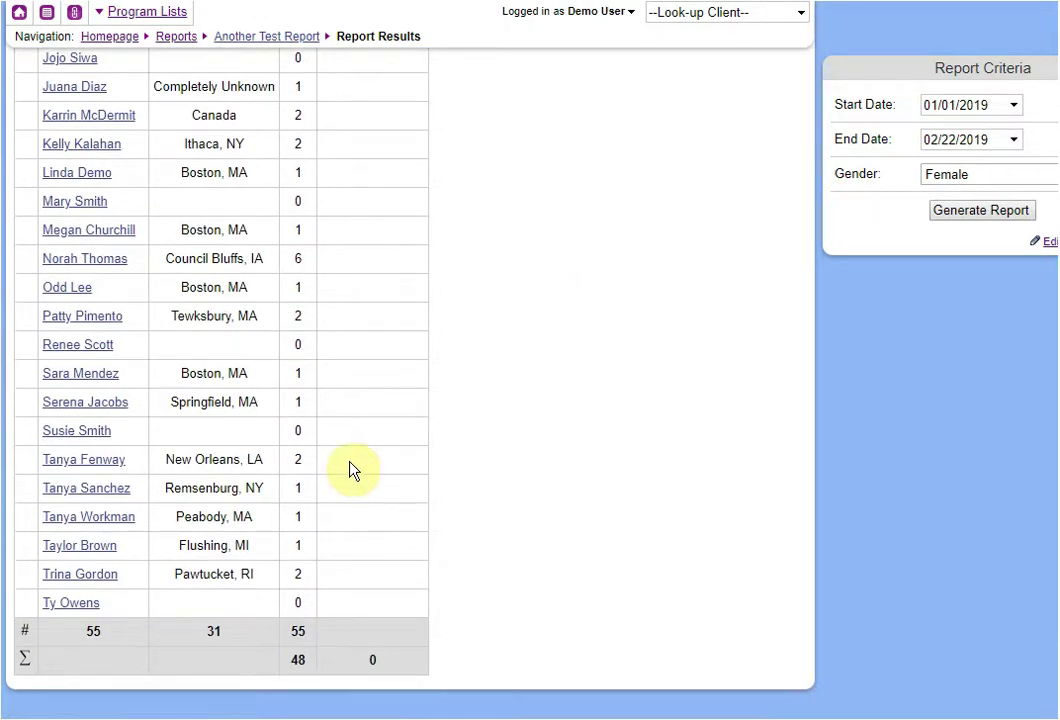
pyautogui.scroll(13, 237, 477)
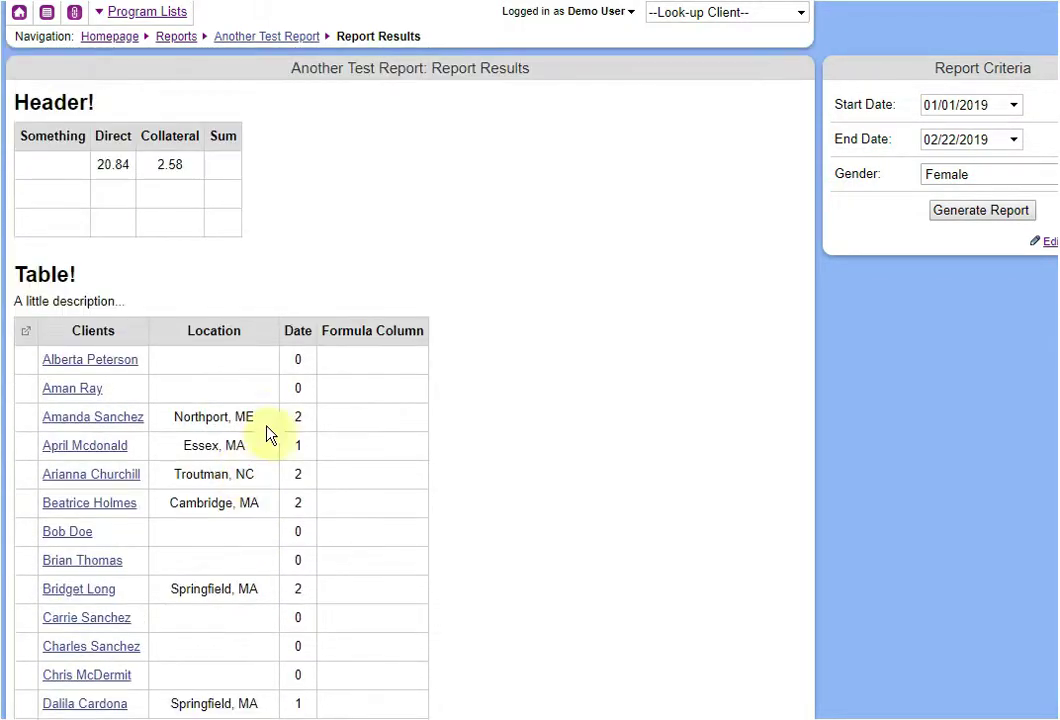
pyautogui.scroll(-1, 359, 246)
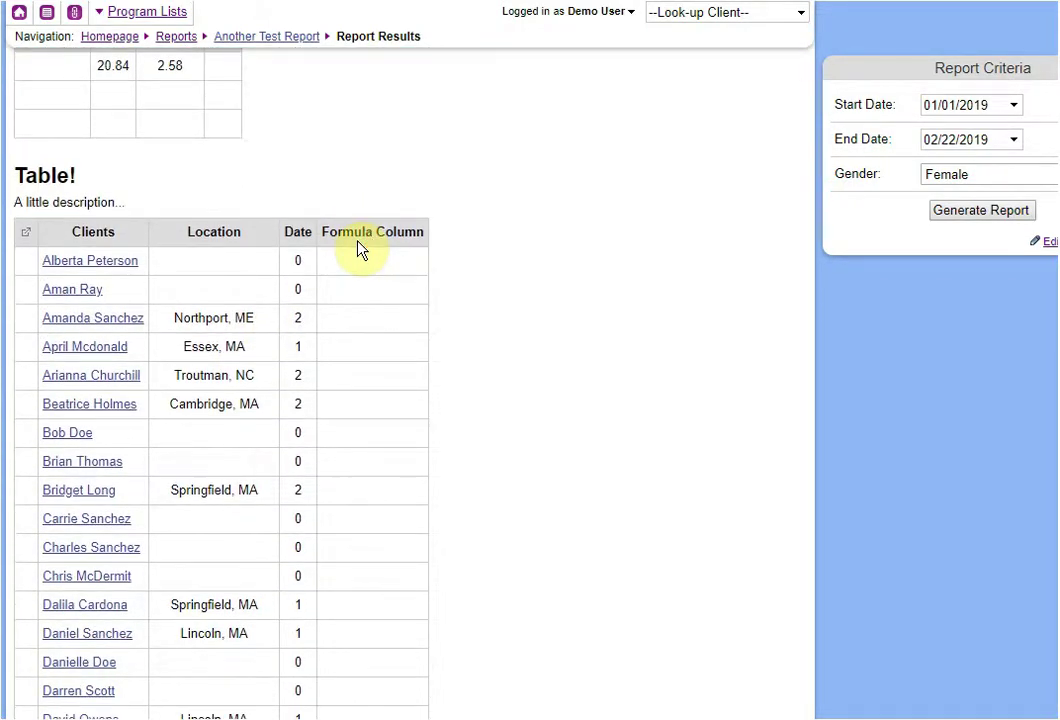
# Step: Open the seventh listed client's record from the results table to check the gender, and return to the report results
pyautogui.scroll(1, 359, 246)
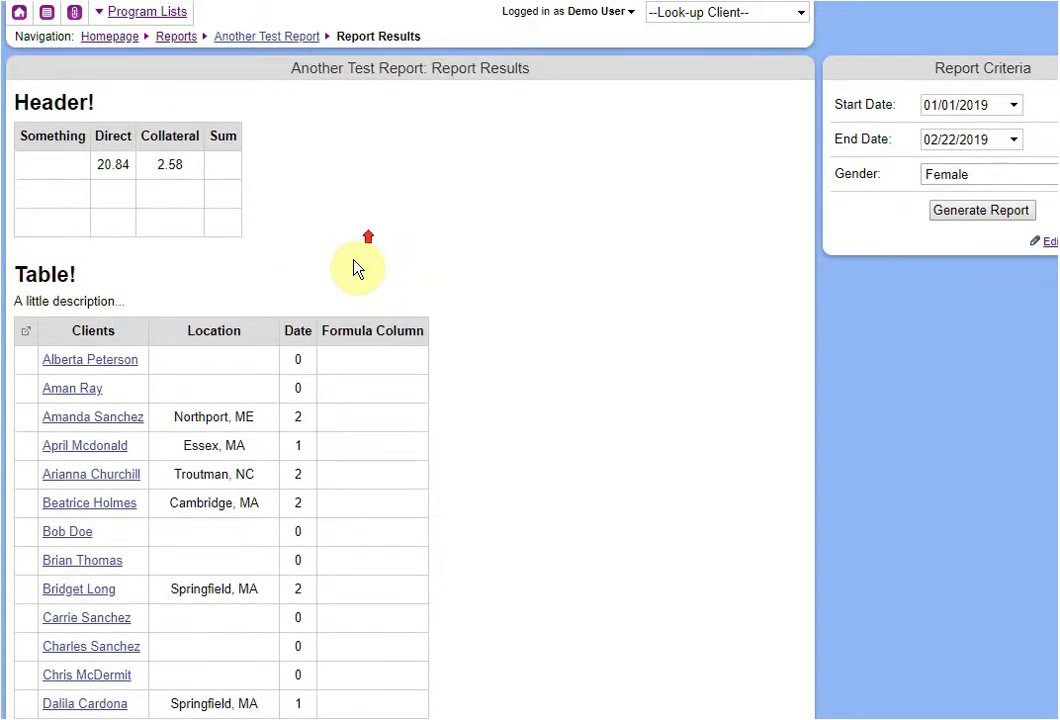
pyautogui.click(67, 533)
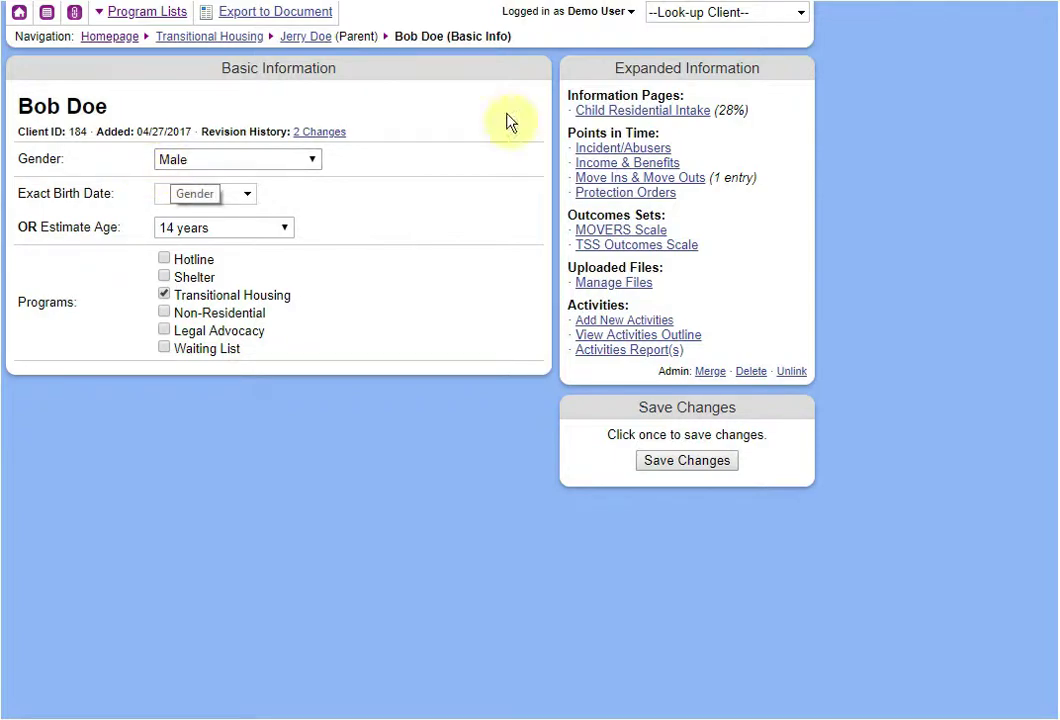
pyautogui.click(560, 2)
pyautogui.click(365, 244)
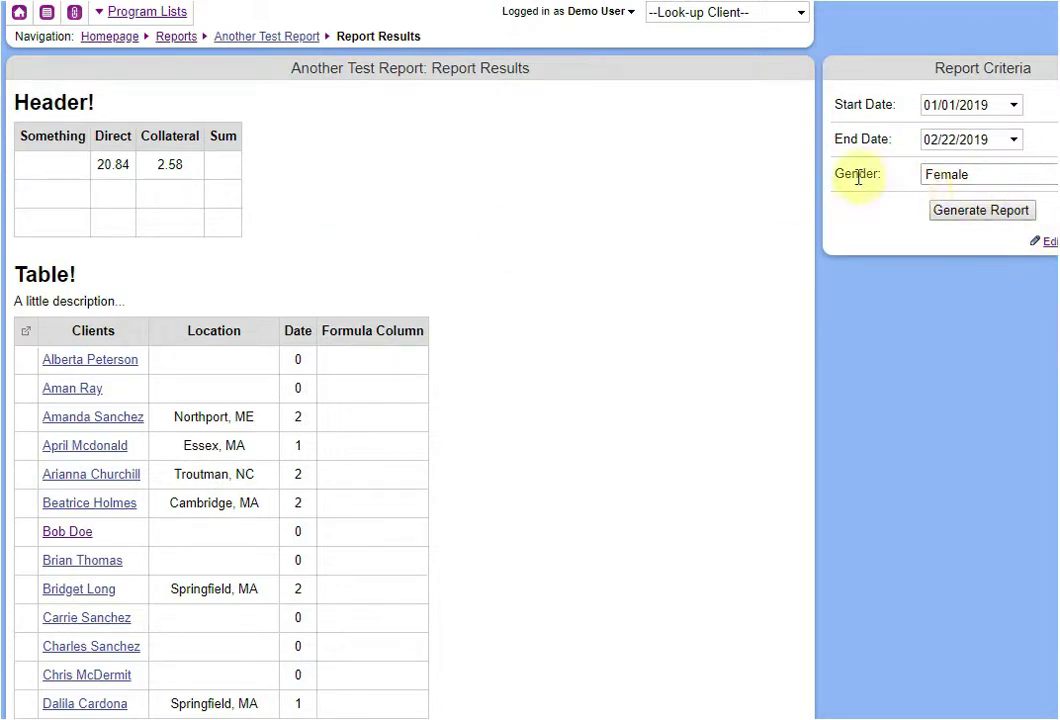
pyautogui.click(783, 178)
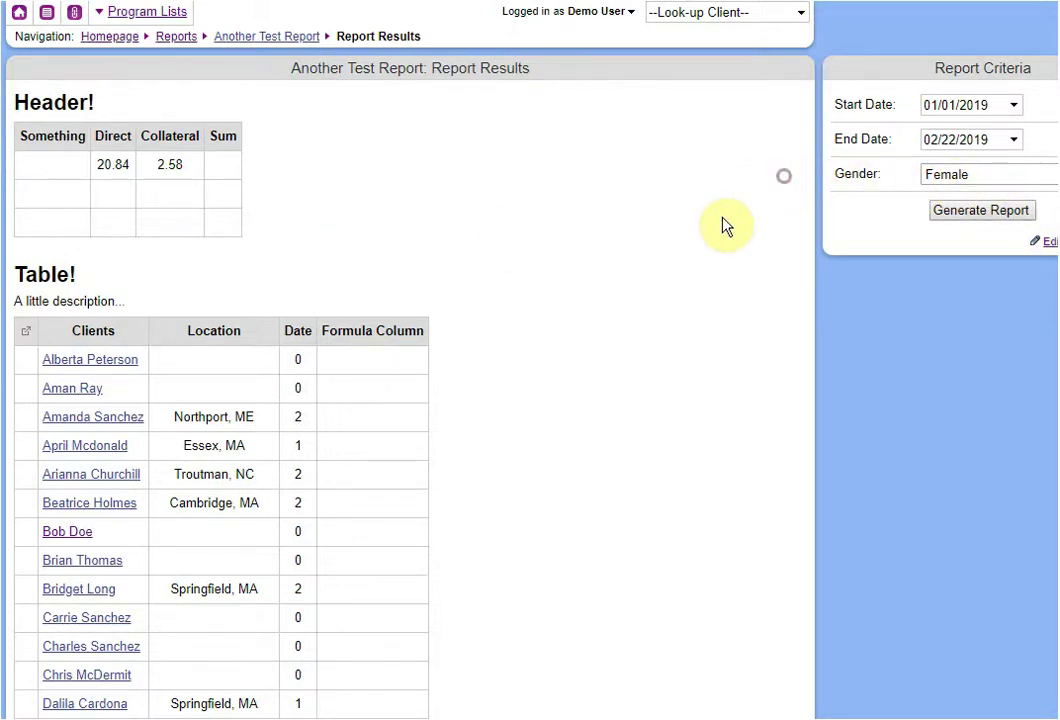
# Step: Open the All-in-One report Direct & Collateral Time from the Test Custom Report folder on the Reports page
pyautogui.click(176, 36)
pyautogui.scroll(-2, 345, 380)
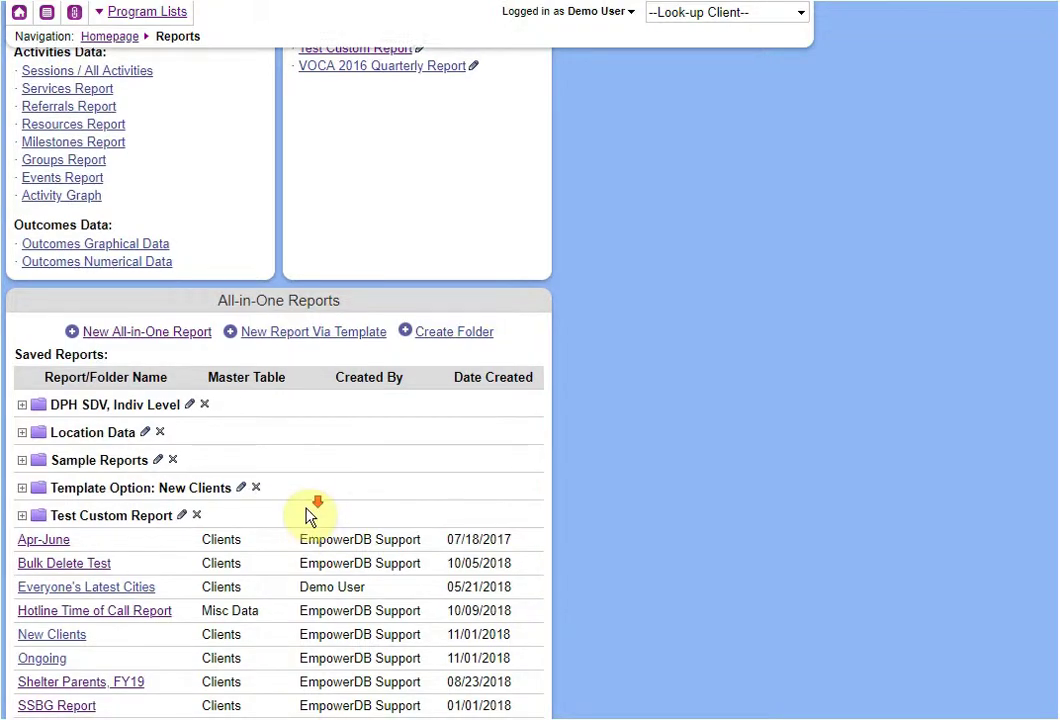
pyautogui.scroll(-1, 300, 510)
pyautogui.click(112, 458)
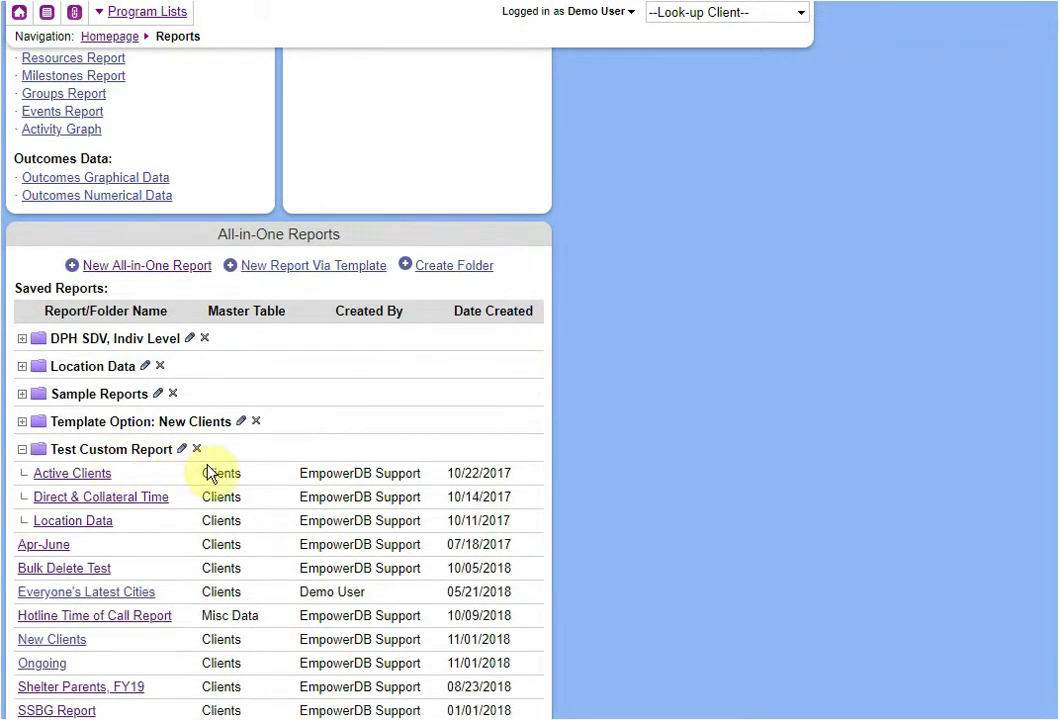
pyautogui.click(90, 500)
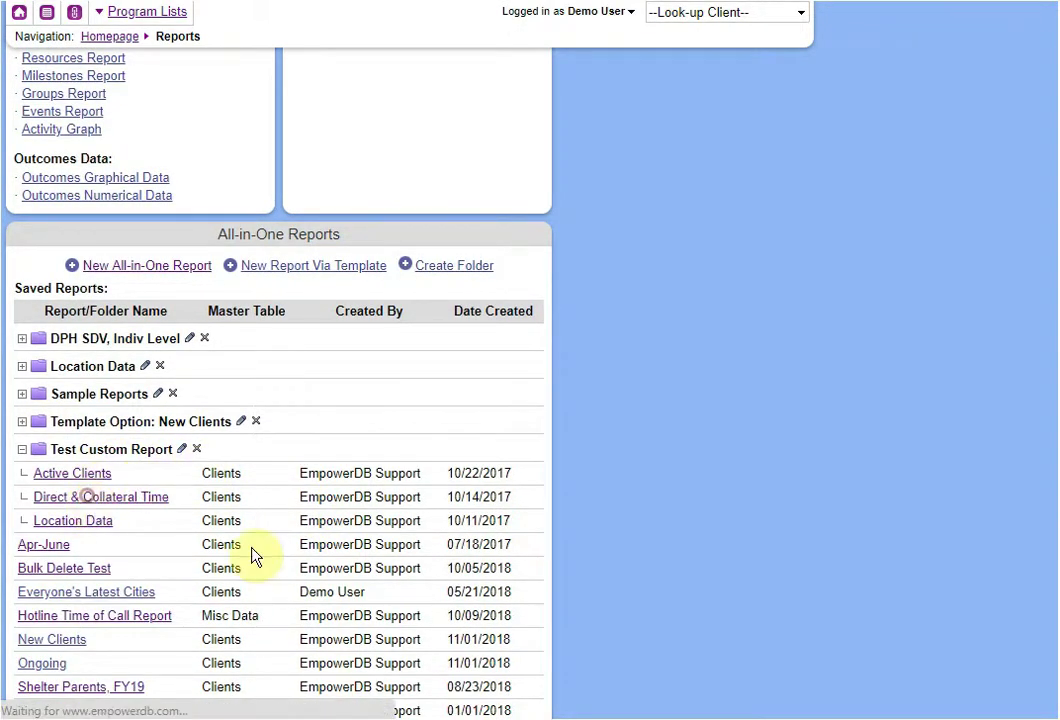
pyautogui.scroll(-1, 470, 405)
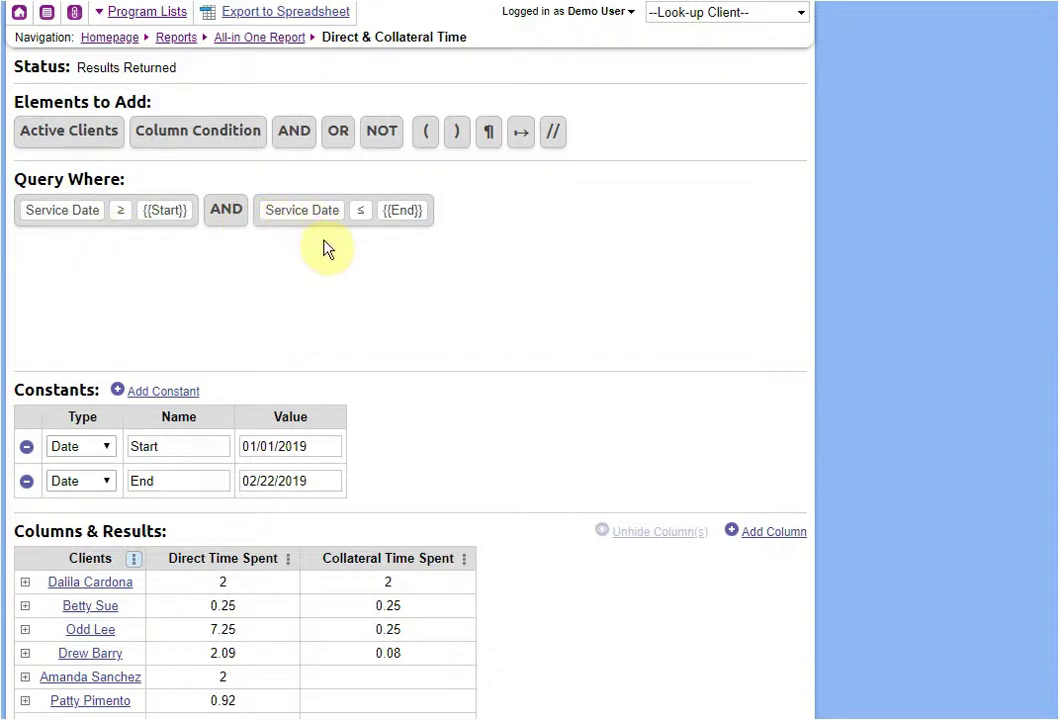
# Step: Add an AND column condition Gender = Female after the two Service Date conditions and look over the filtered results
pyautogui.moveTo(196, 148); pyautogui.dragTo(515, 235)
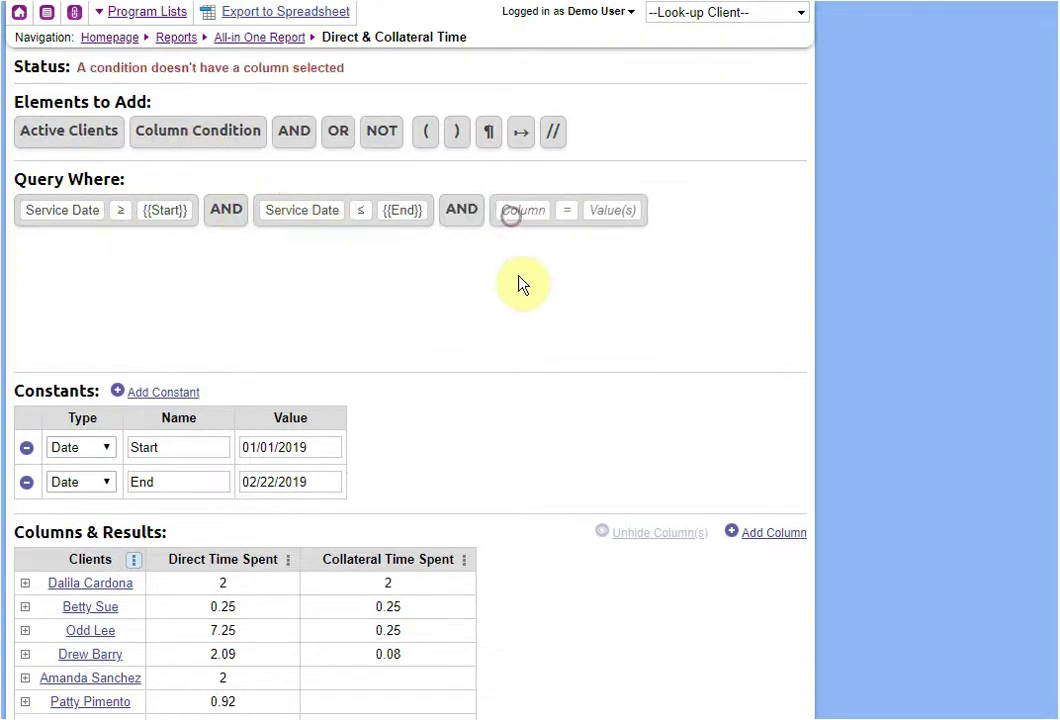
pyautogui.click(524, 216)
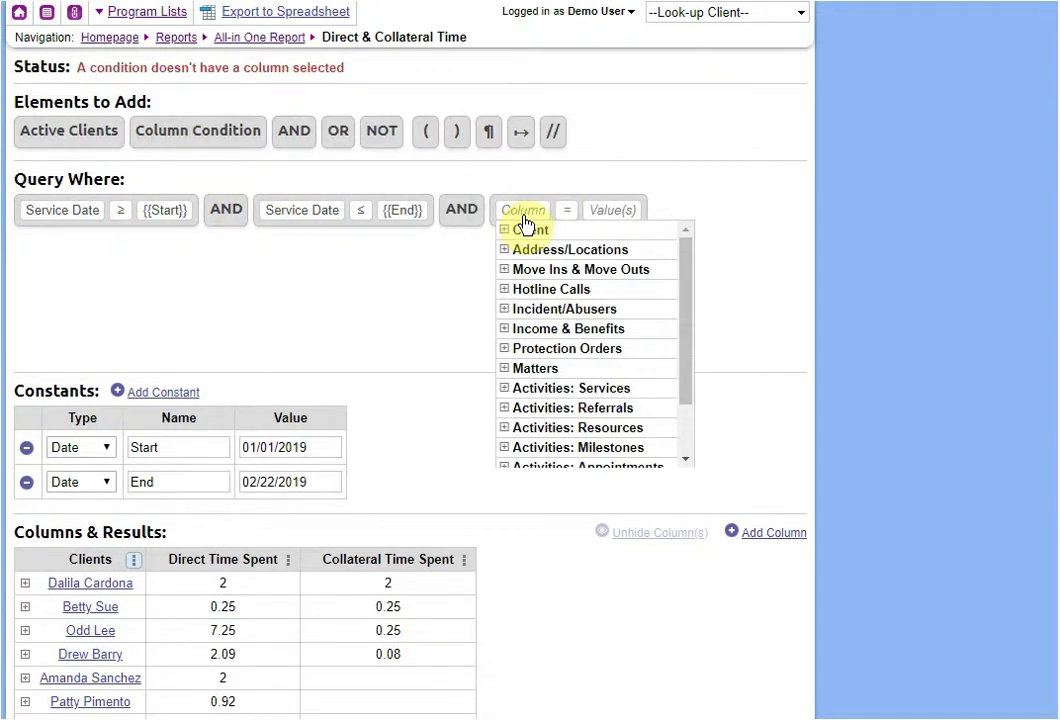
pyautogui.click(528, 229)
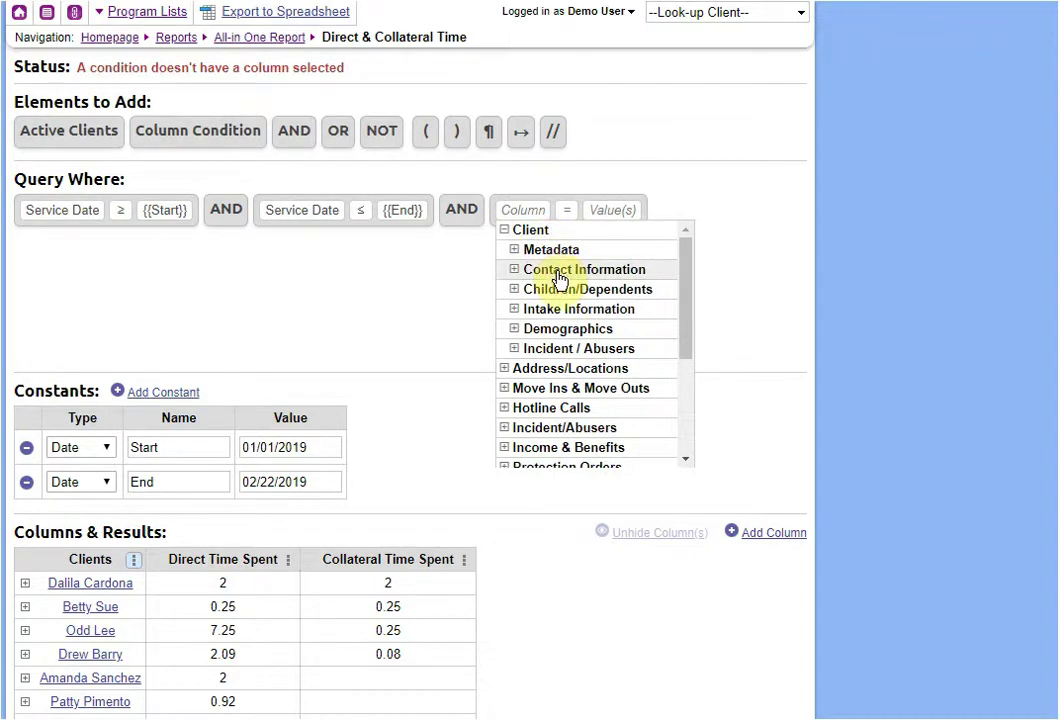
pyautogui.click(558, 329)
pyautogui.click(558, 370)
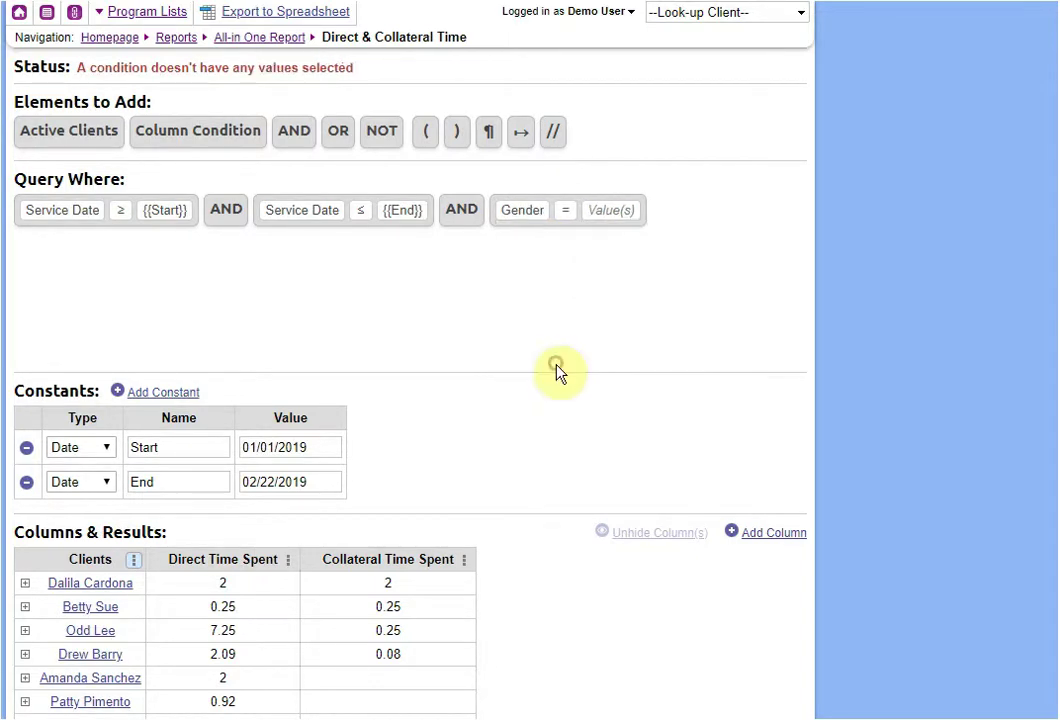
pyautogui.click(609, 214)
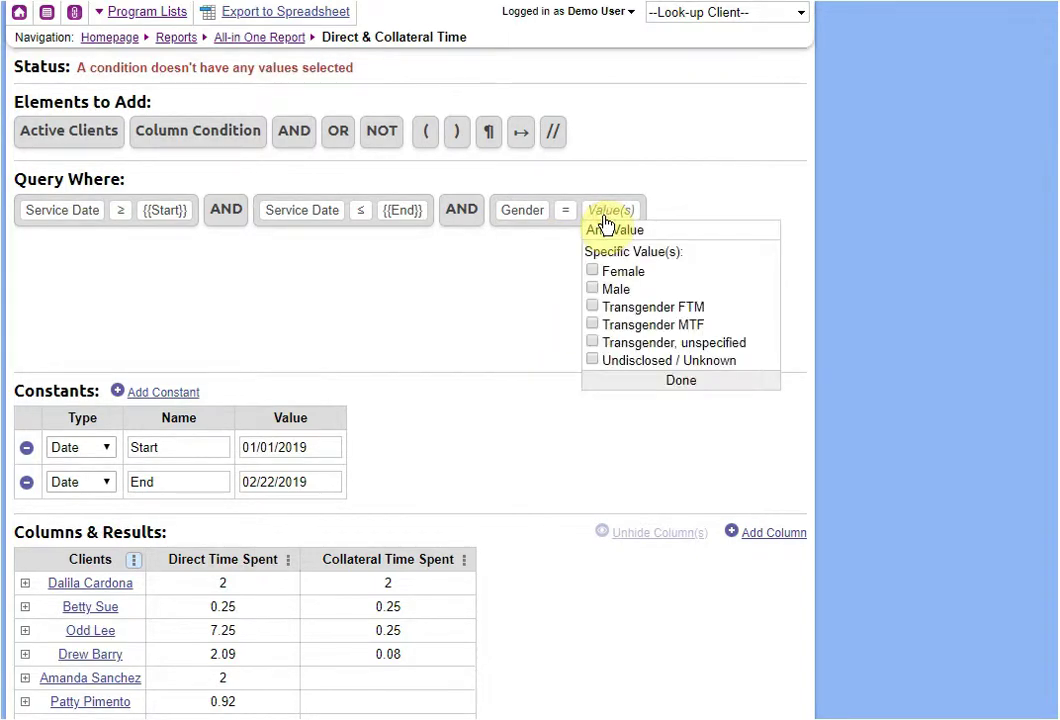
pyautogui.click(615, 277)
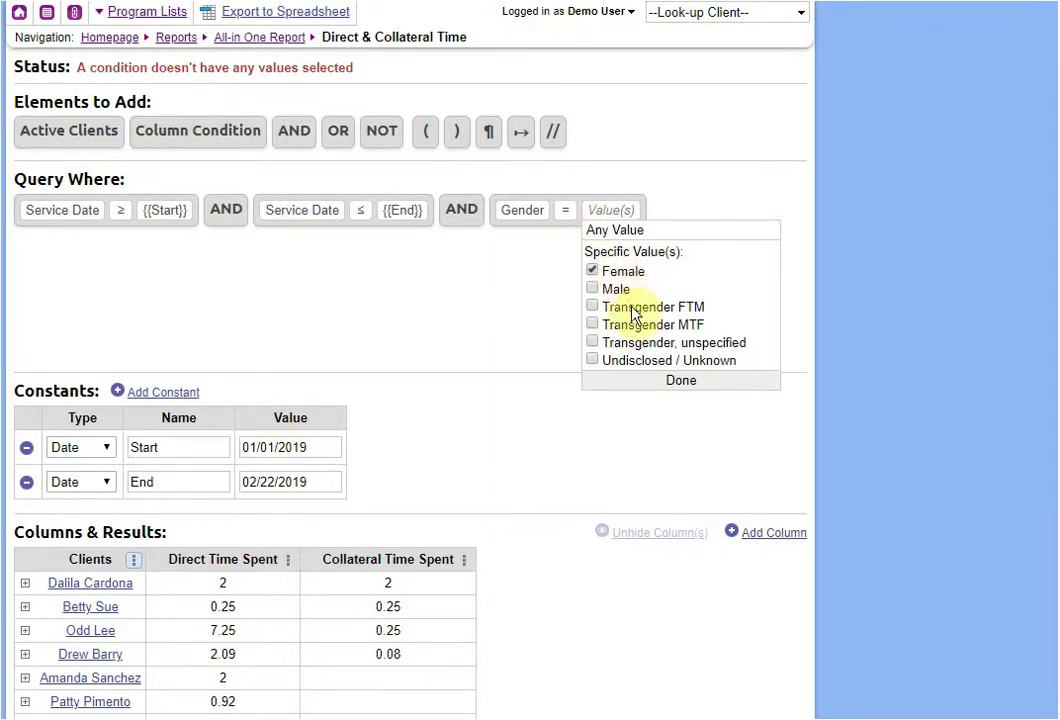
pyautogui.click(645, 381)
pyautogui.scroll(-2, 470, 415)
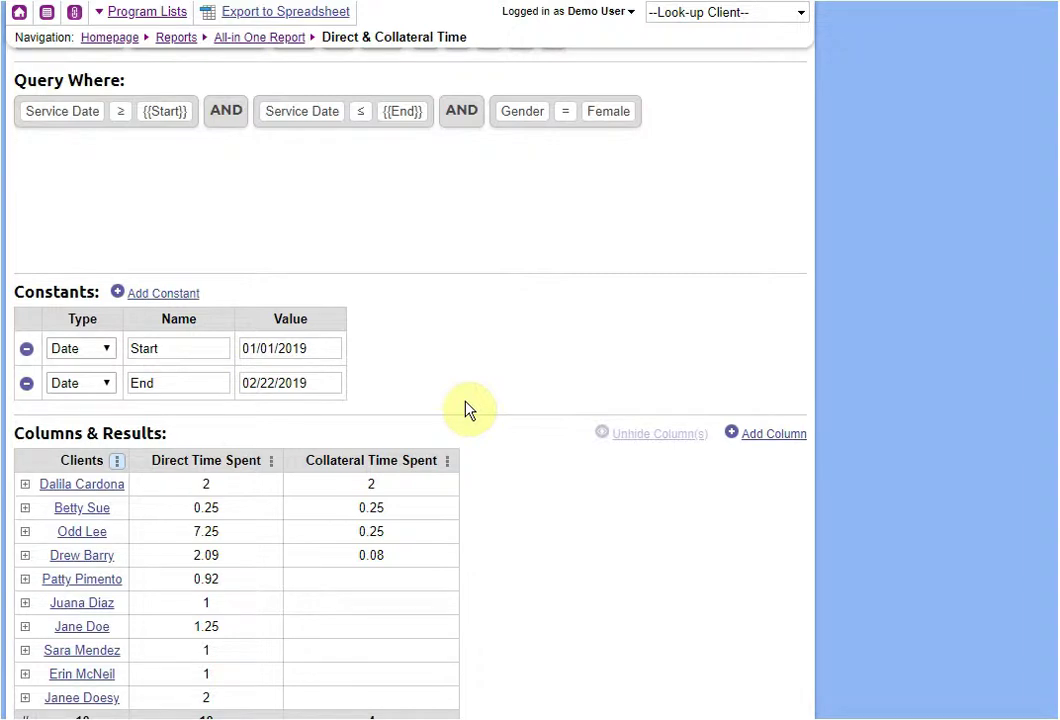
pyautogui.scroll(-2, 468, 408)
pyautogui.scroll(4, 470, 410)
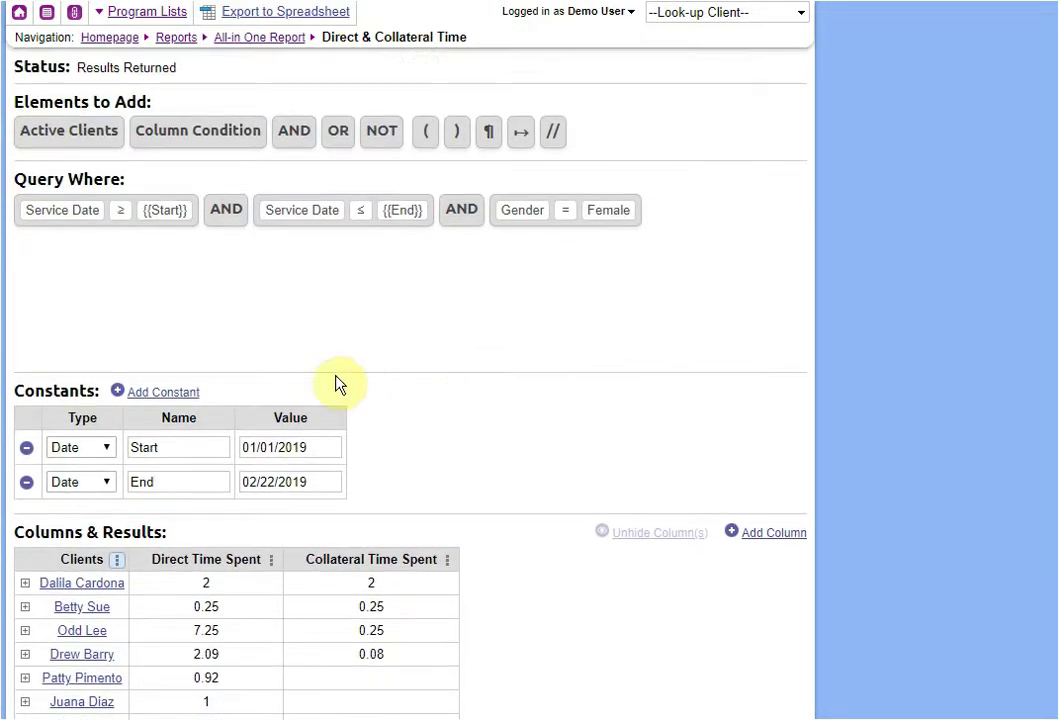
# Step: Add a Code(s) constant named Gender with the value 1
pyautogui.click(178, 393)
pyautogui.click(103, 518)
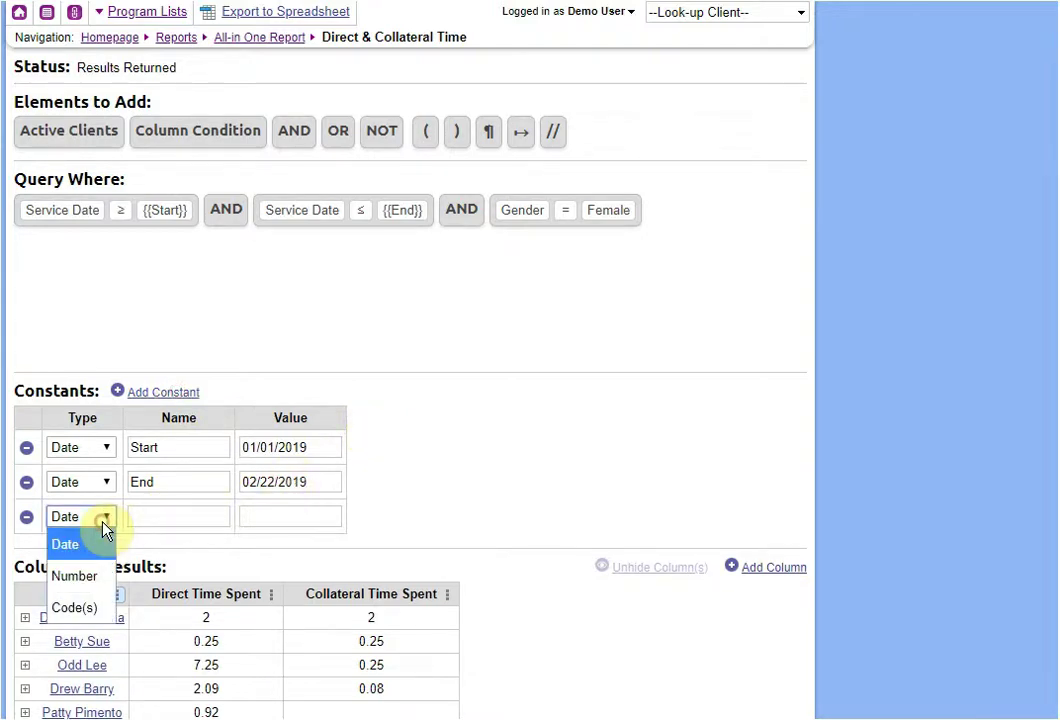
pyautogui.click(90, 612)
pyautogui.click(174, 517)
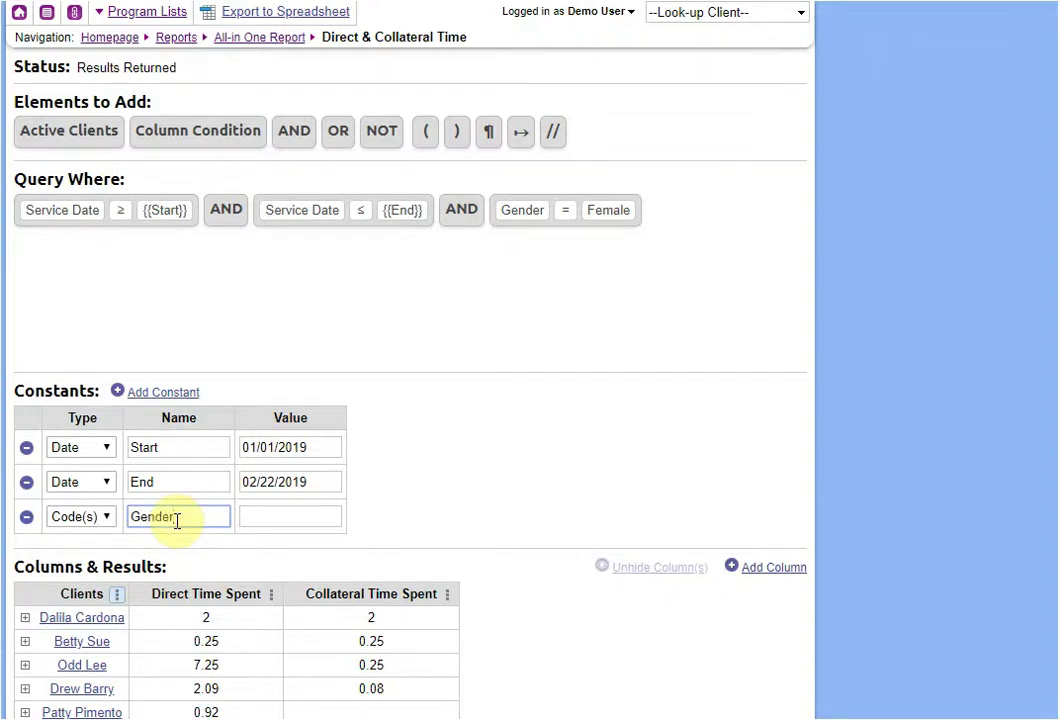
pyautogui.write('Gender')
pyautogui.click(291, 515)
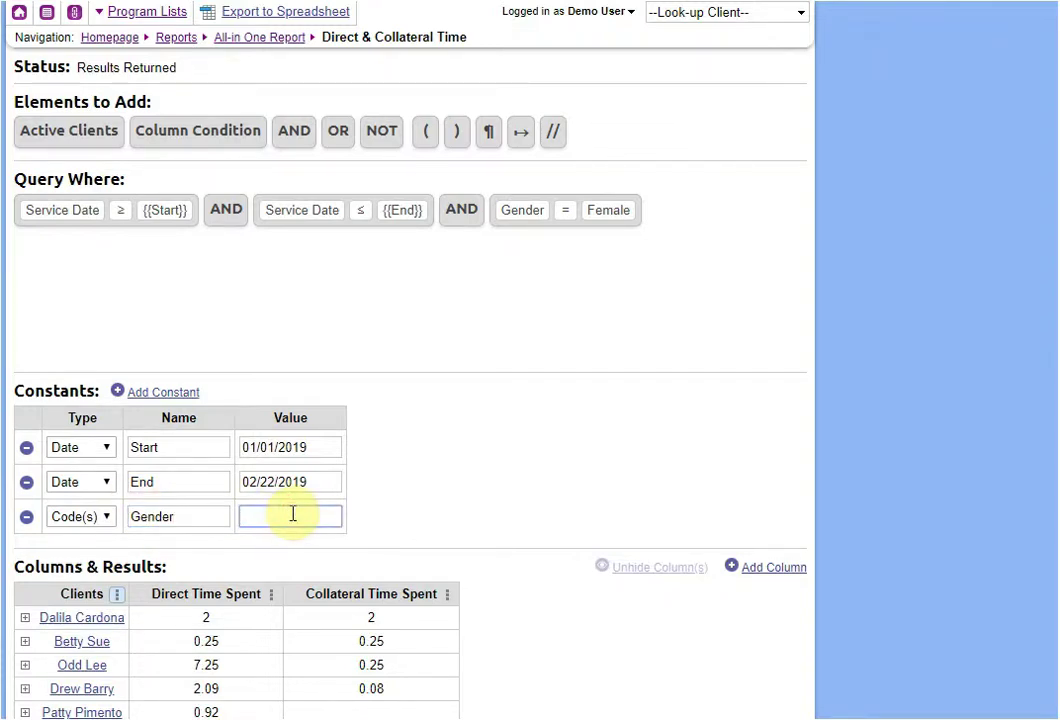
pyautogui.write('1')
pyautogui.click(449, 499)
# Step: Set the value of the query's Gender condition to the Gender constant and review the returned rows
pyautogui.click(620, 214)
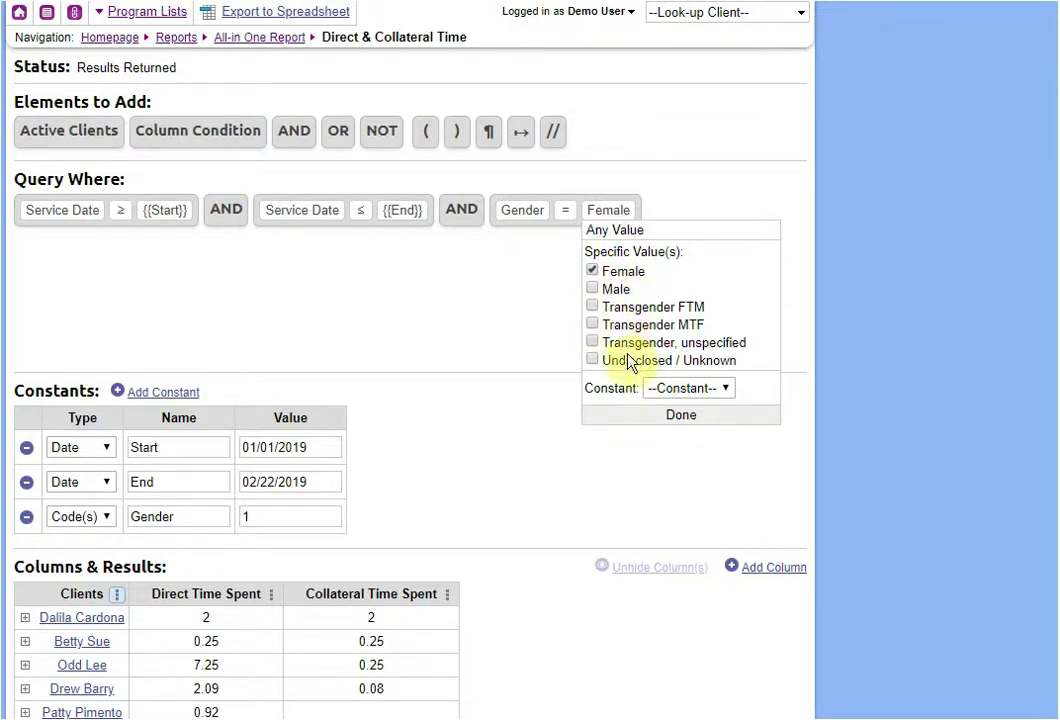
pyautogui.click(668, 393)
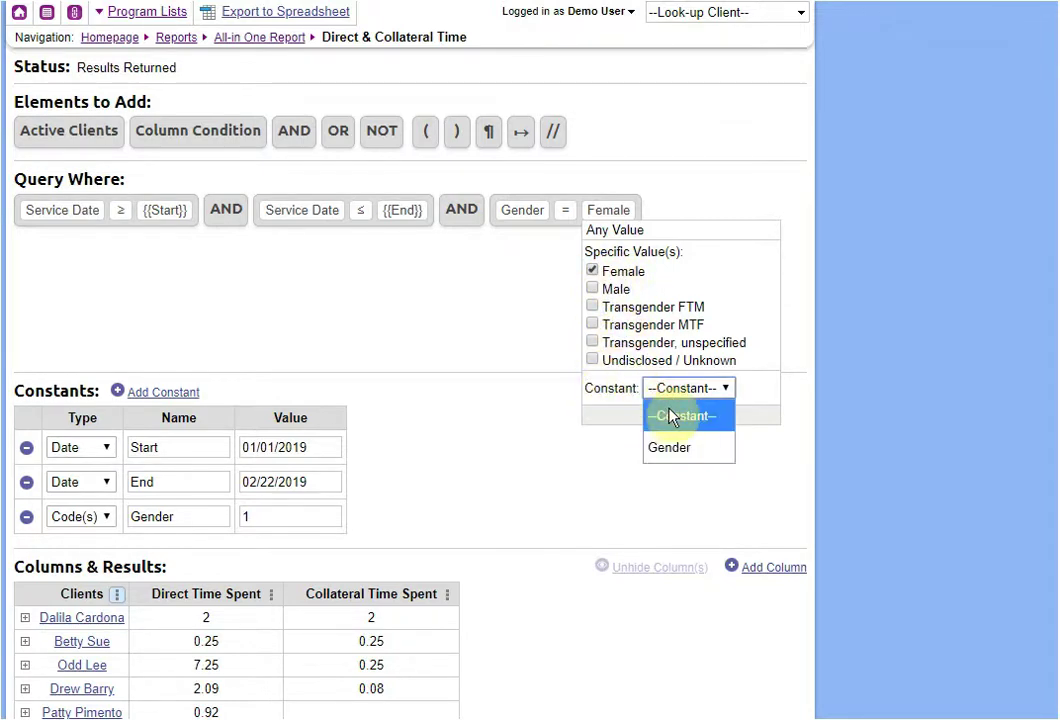
pyautogui.click(670, 445)
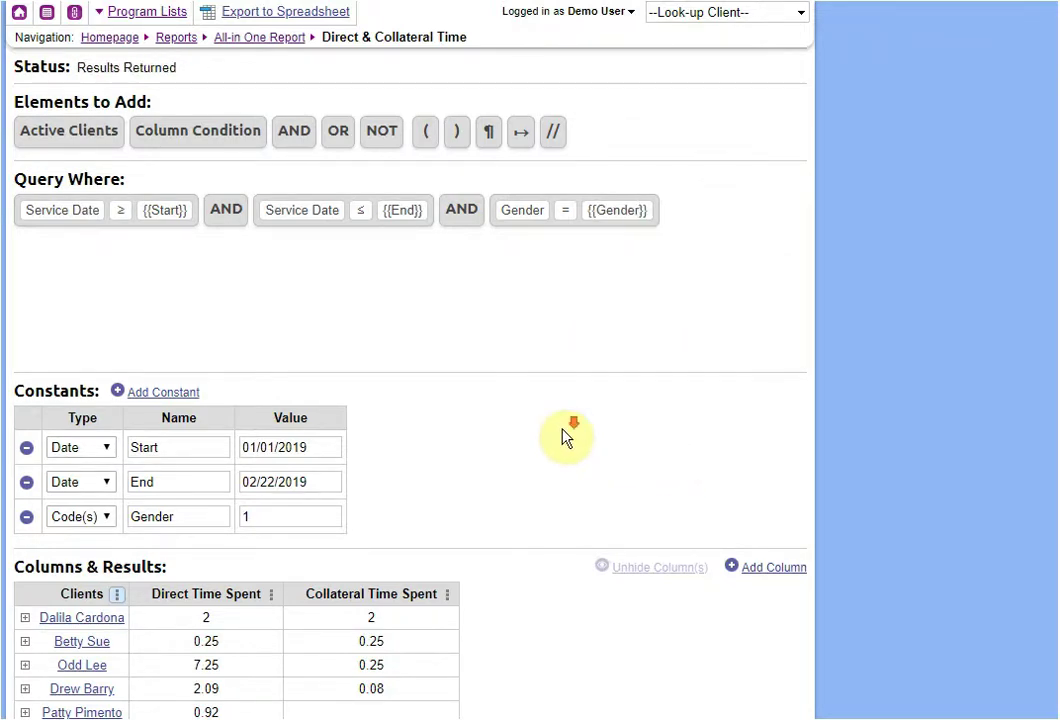
pyautogui.scroll(-3, 563, 433)
pyautogui.scroll(1, 563, 433)
pyautogui.scroll(1, 563, 436)
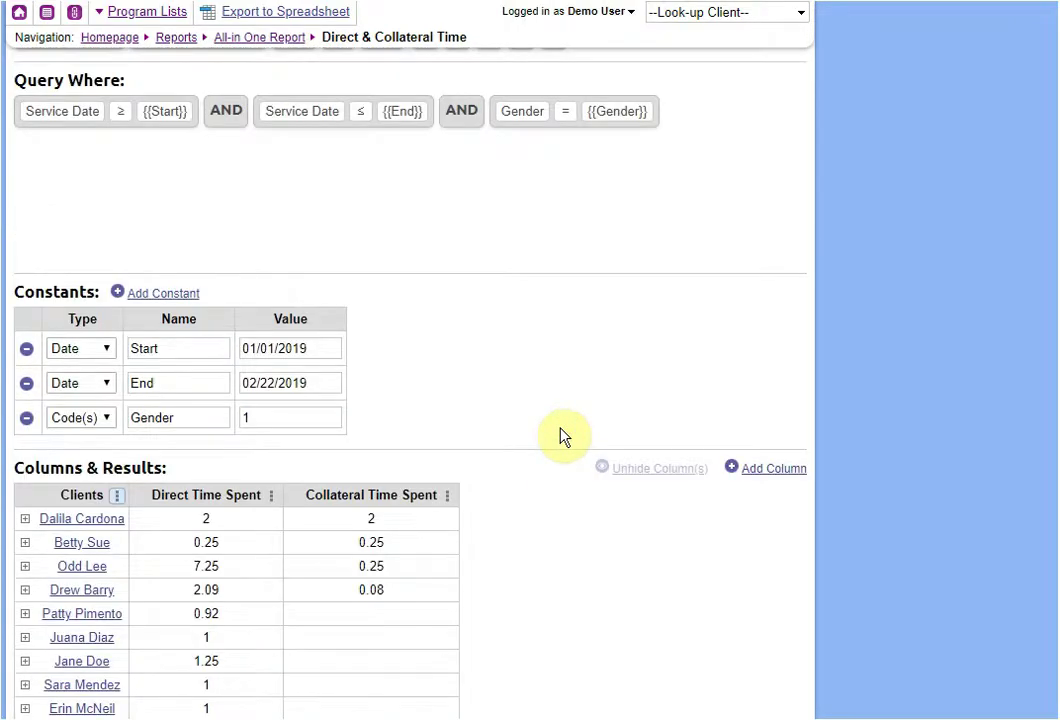
pyautogui.scroll(-3, 563, 436)
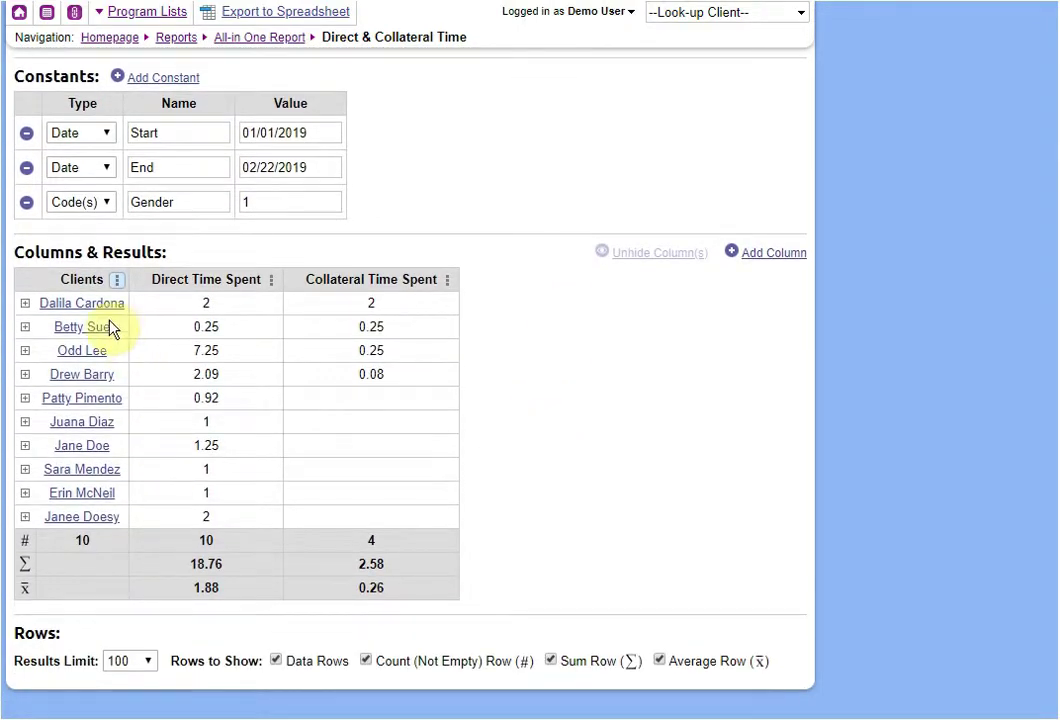
# Step: Test the Gender constant with the value 2, and restore its value to 1
pyautogui.doubleClick(282, 206)
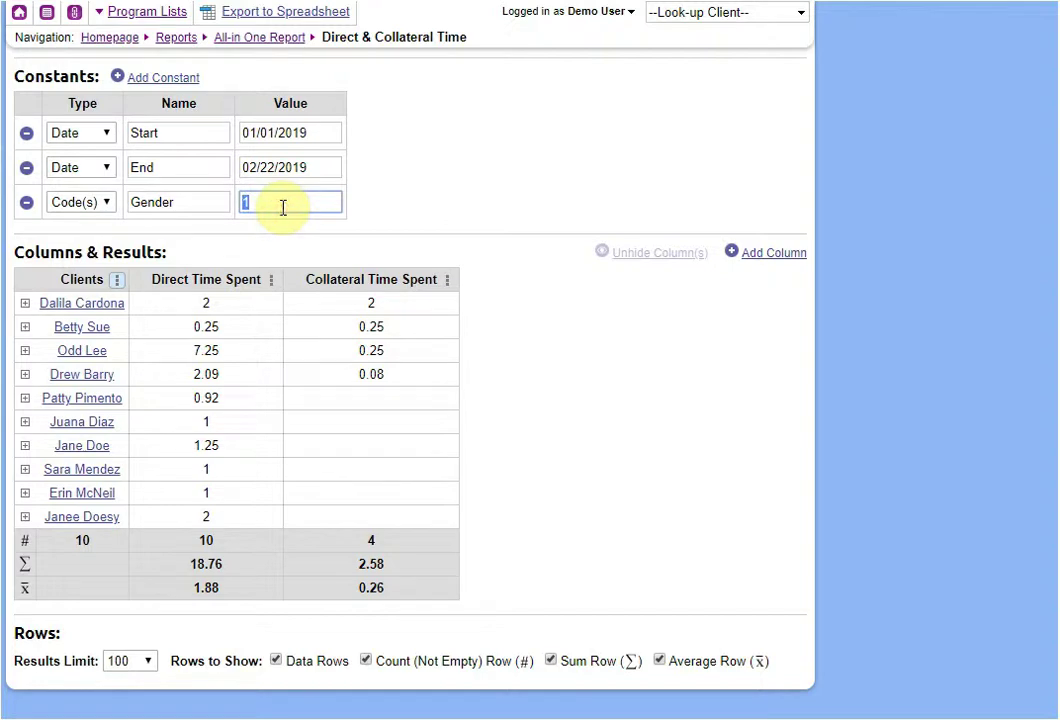
pyautogui.write('2')
pyautogui.click(438, 190)
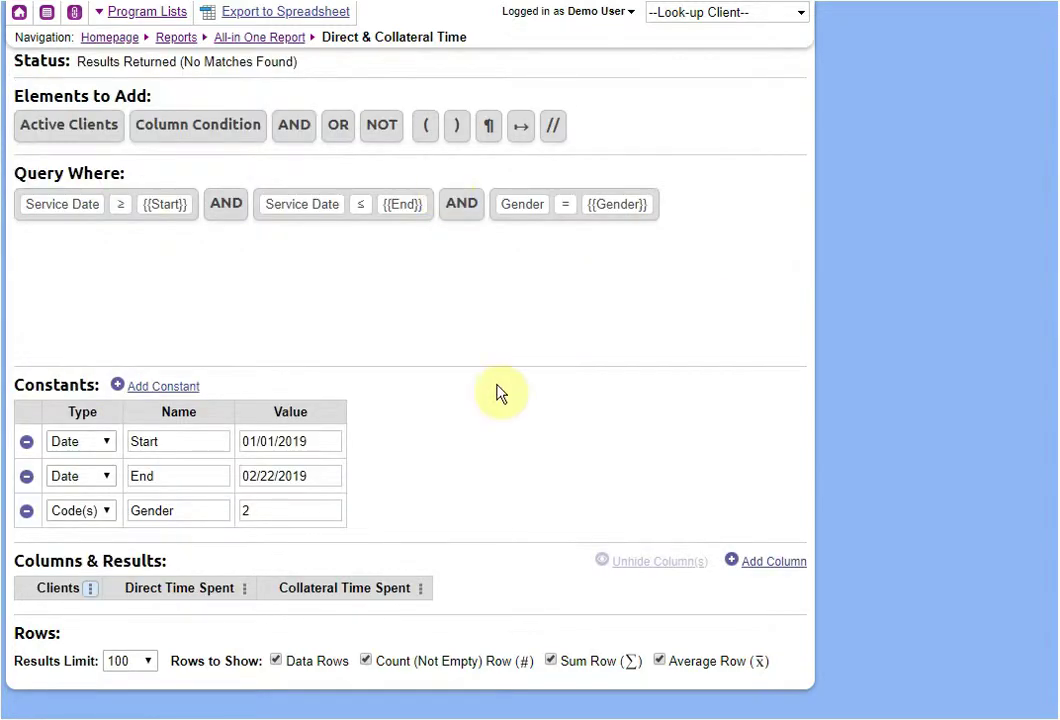
pyautogui.doubleClick(274, 511)
pyautogui.write('1')
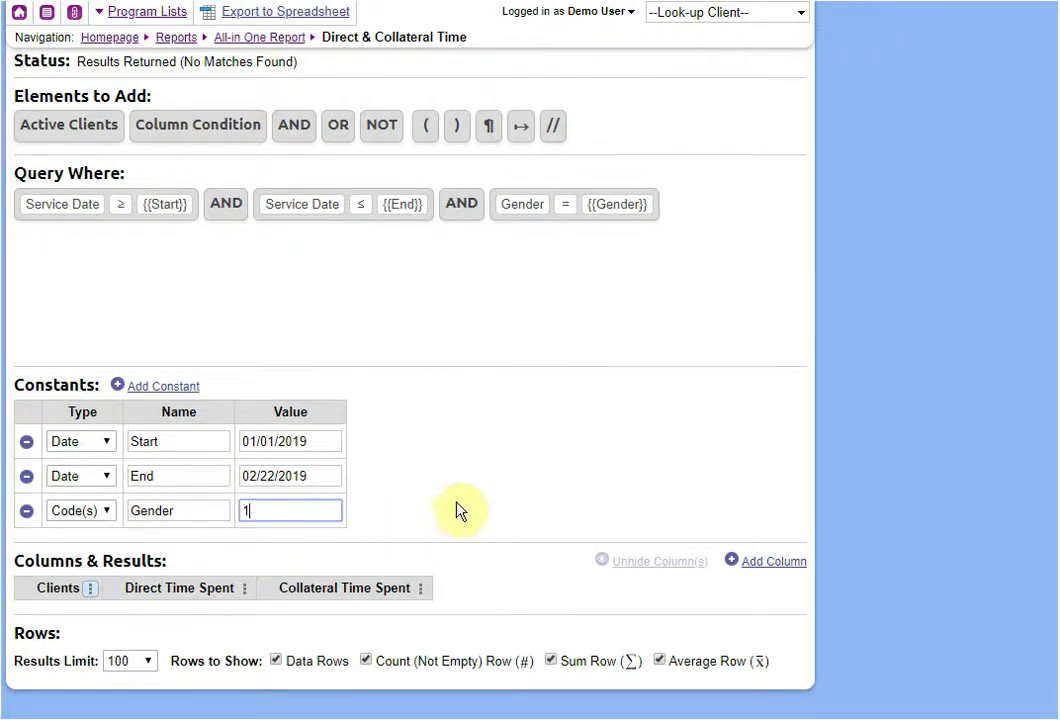
pyautogui.click(446, 456)
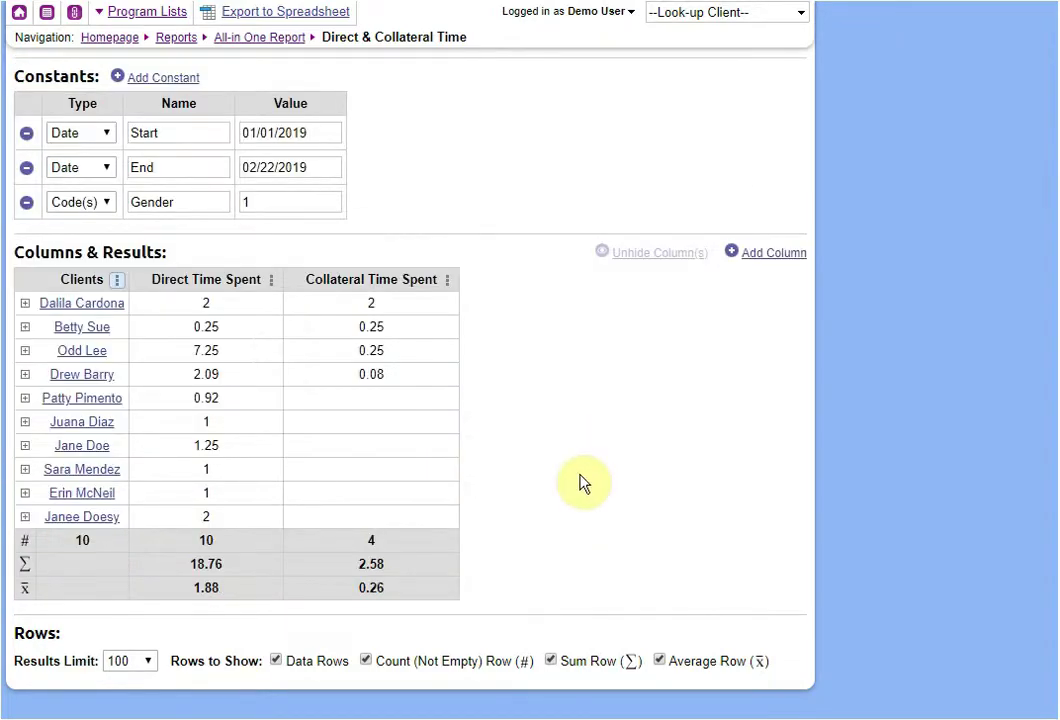
# Step: Return to the Reports page and open the custom report Another Test Report
pyautogui.scroll(5, 586, 458)
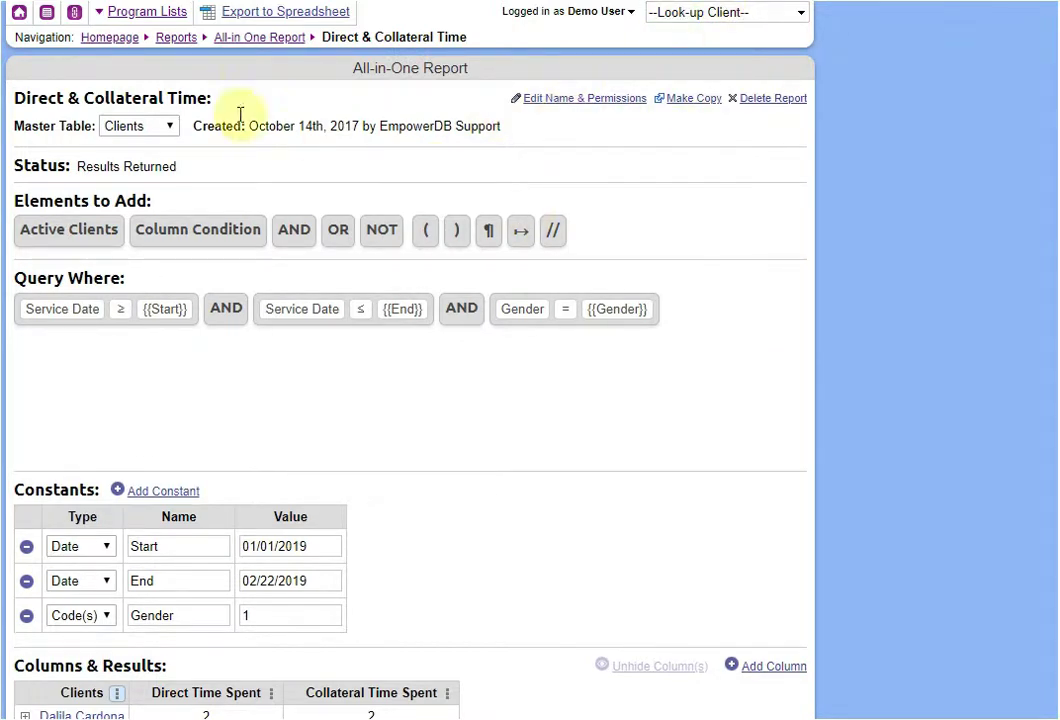
pyautogui.click(186, 38)
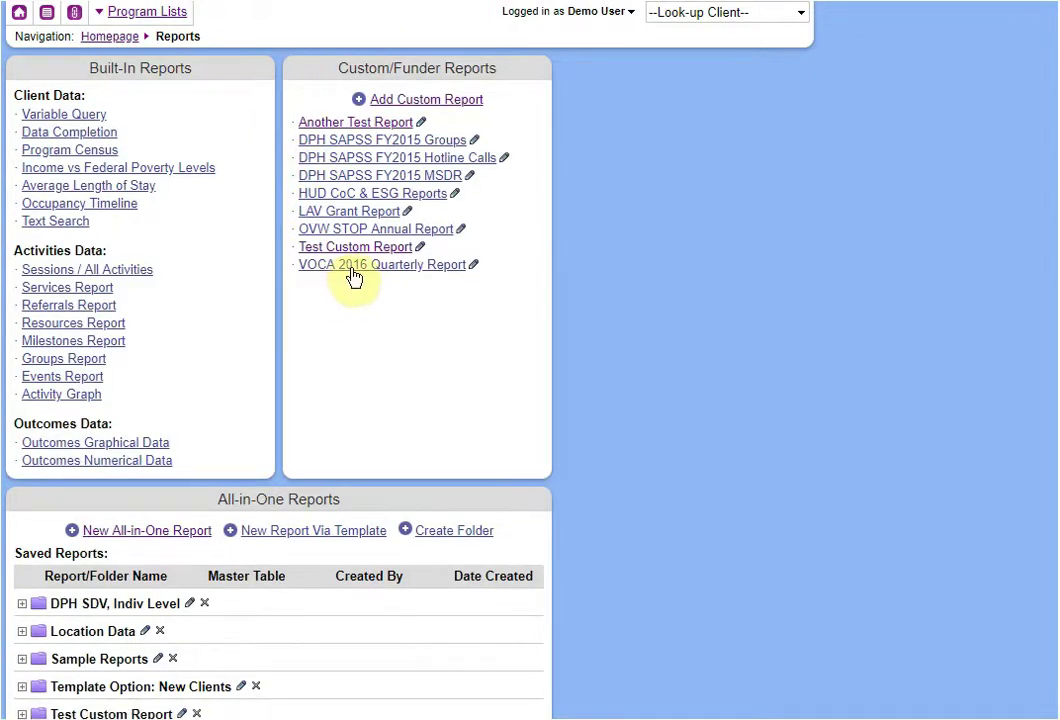
pyautogui.click(347, 124)
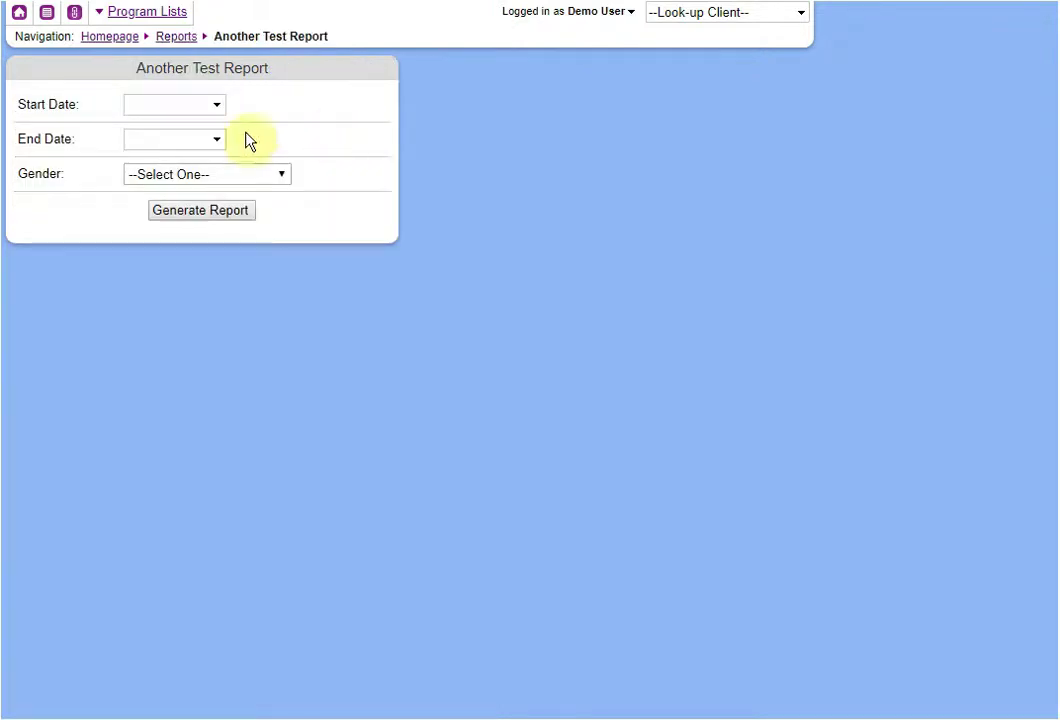
# Step: Generate the report with start date 01/01/2019, end date 02/22/2019 and gender Female
pyautogui.click(161, 104)
pyautogui.click(146, 137)
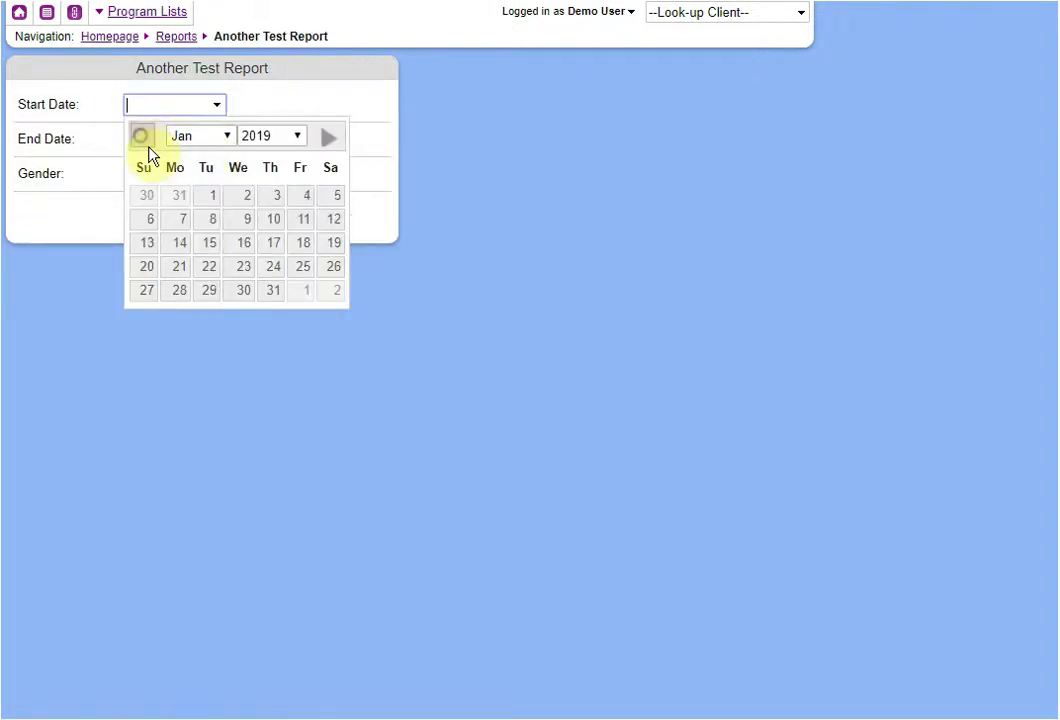
pyautogui.click(204, 195)
pyautogui.click(166, 139)
pyautogui.click(300, 301)
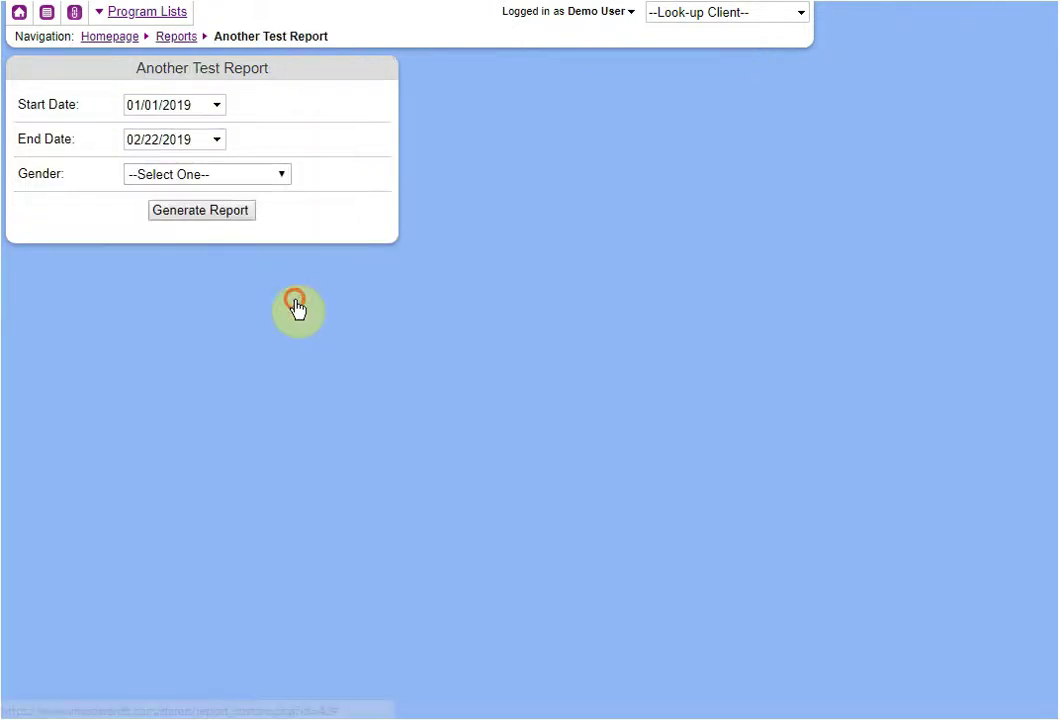
pyautogui.click(190, 176)
pyautogui.click(190, 228)
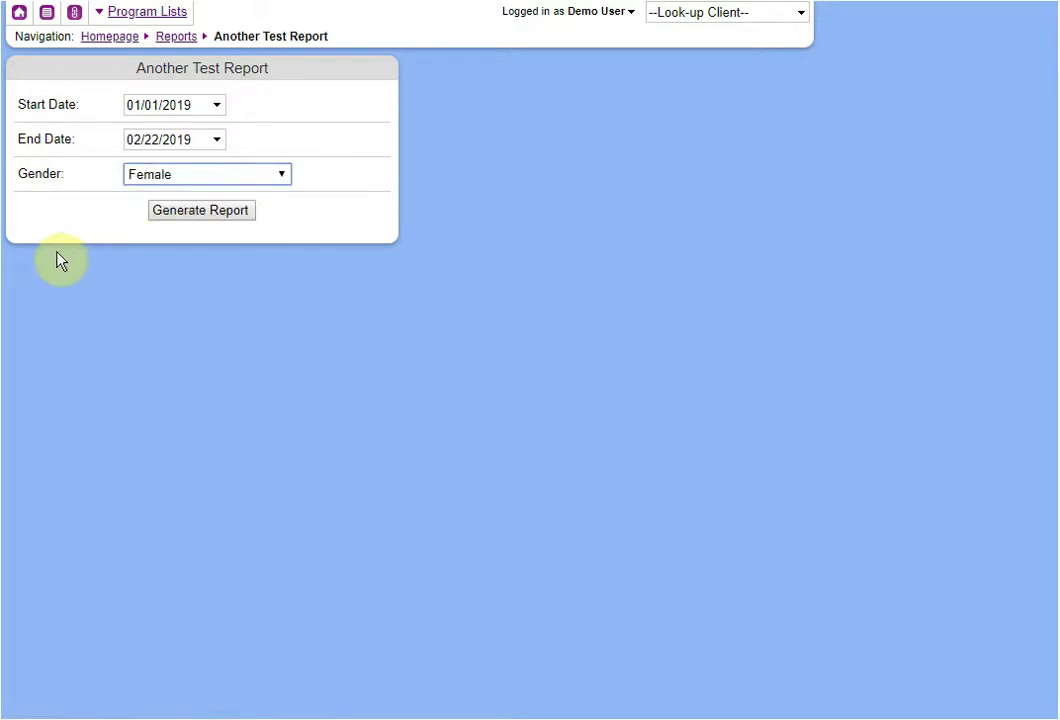
pyautogui.click(175, 211)
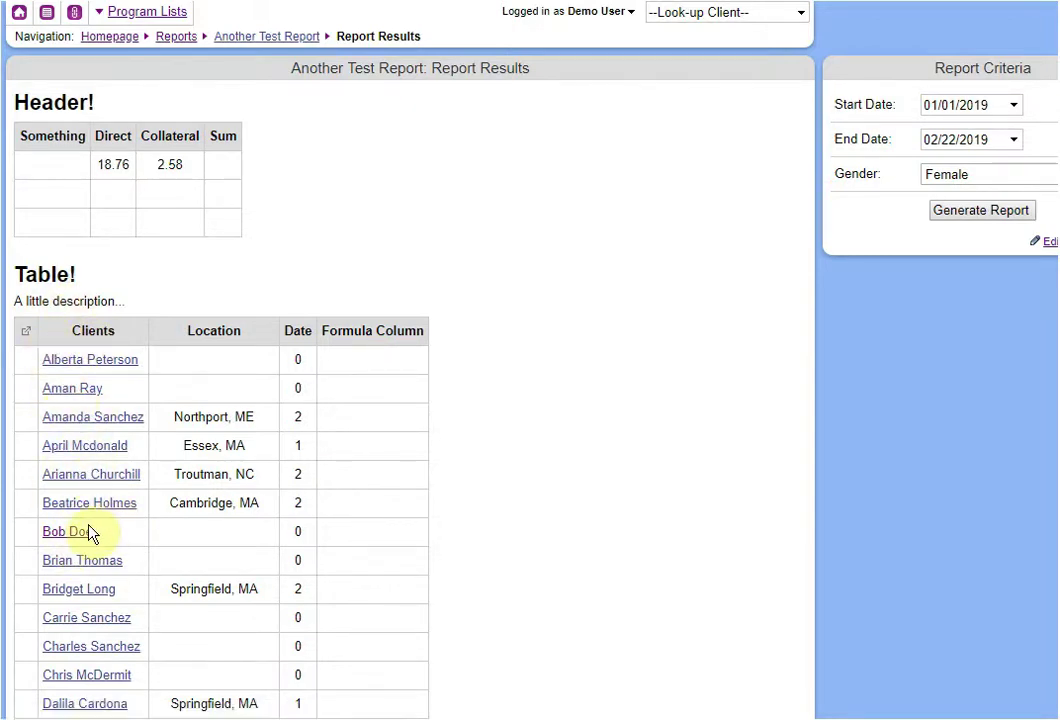
# Step: Open the All-in-One report behind the client table and add an AND column condition to its query
pyautogui.scroll(-1, 83, 535)
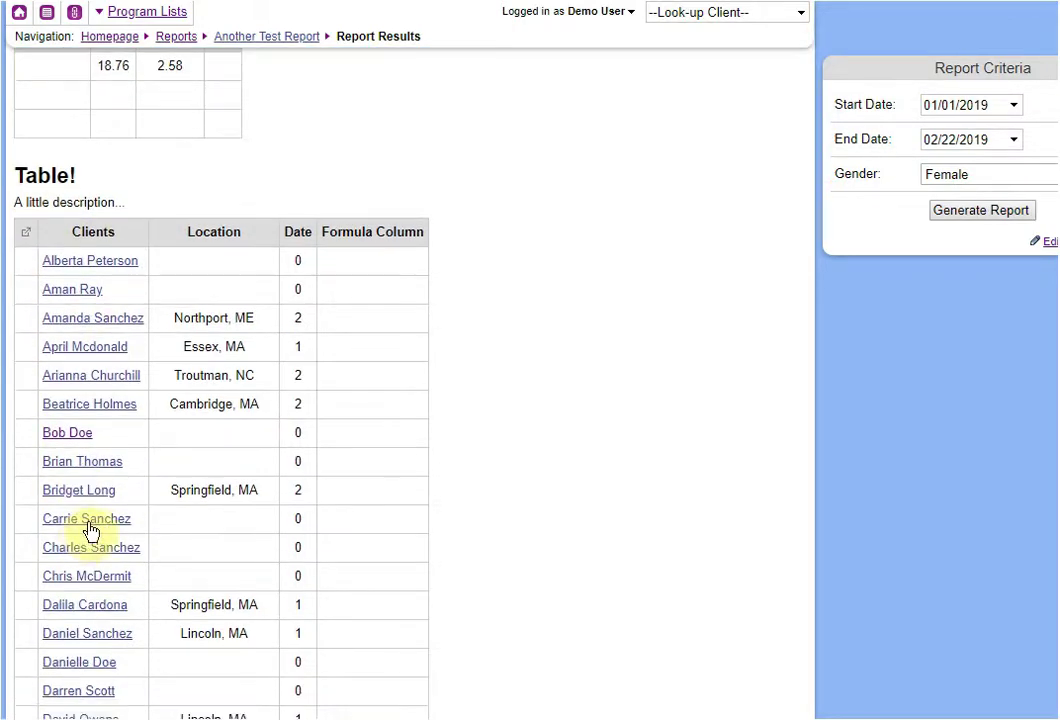
pyautogui.scroll(1, 83, 535)
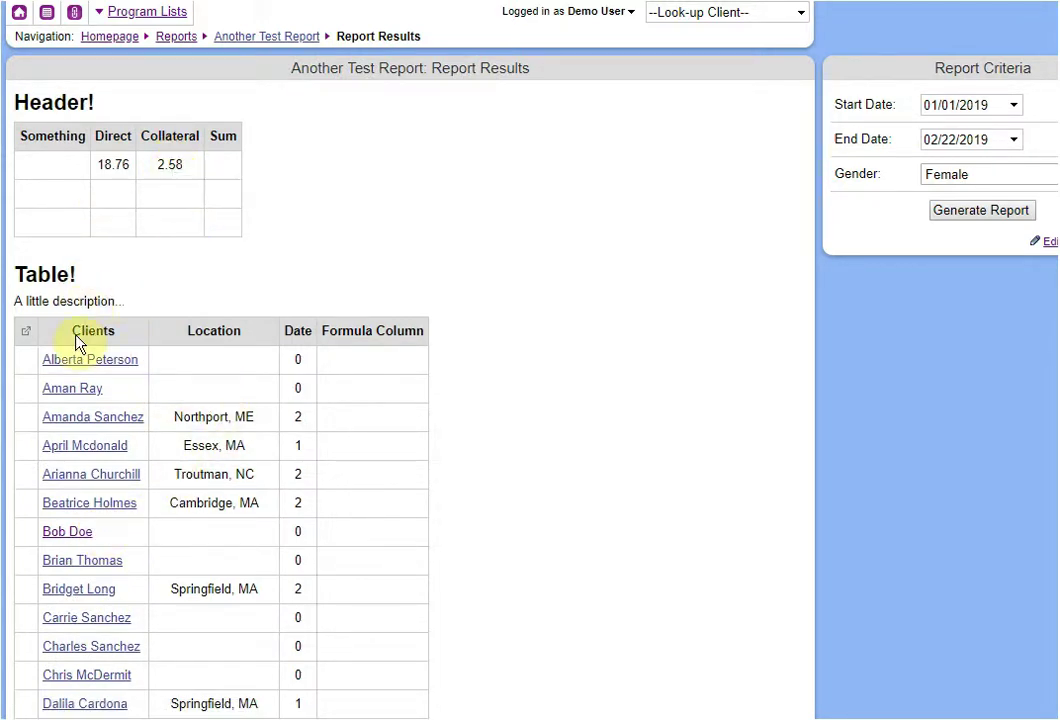
pyautogui.click(26, 332)
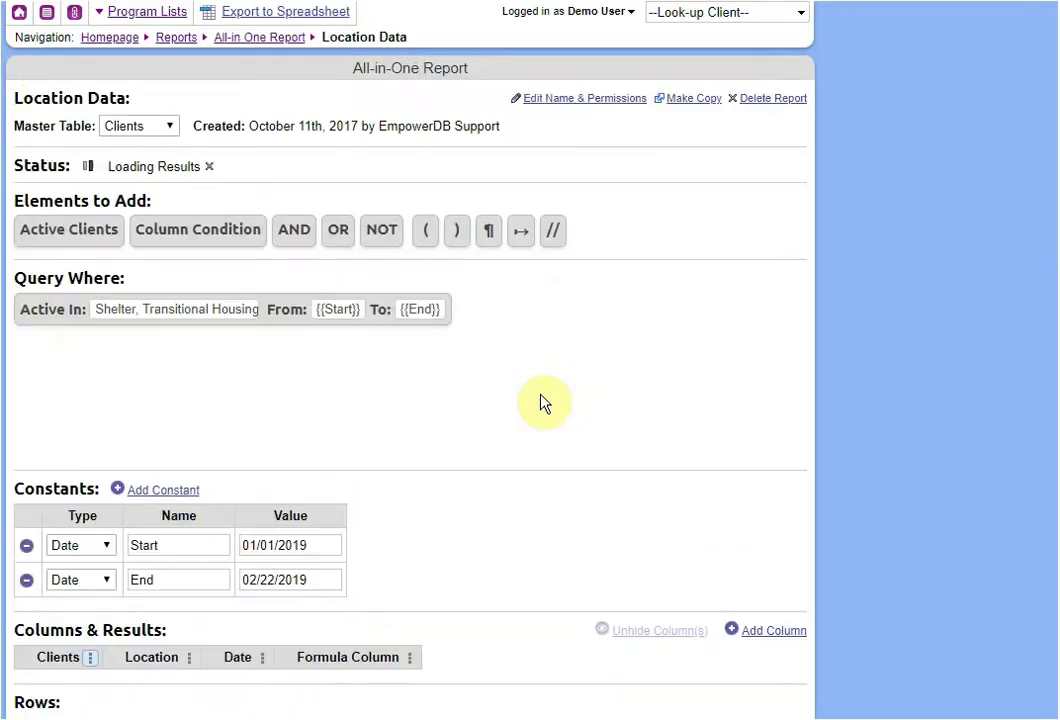
pyautogui.moveTo(255, 236); pyautogui.dragTo(585, 340)
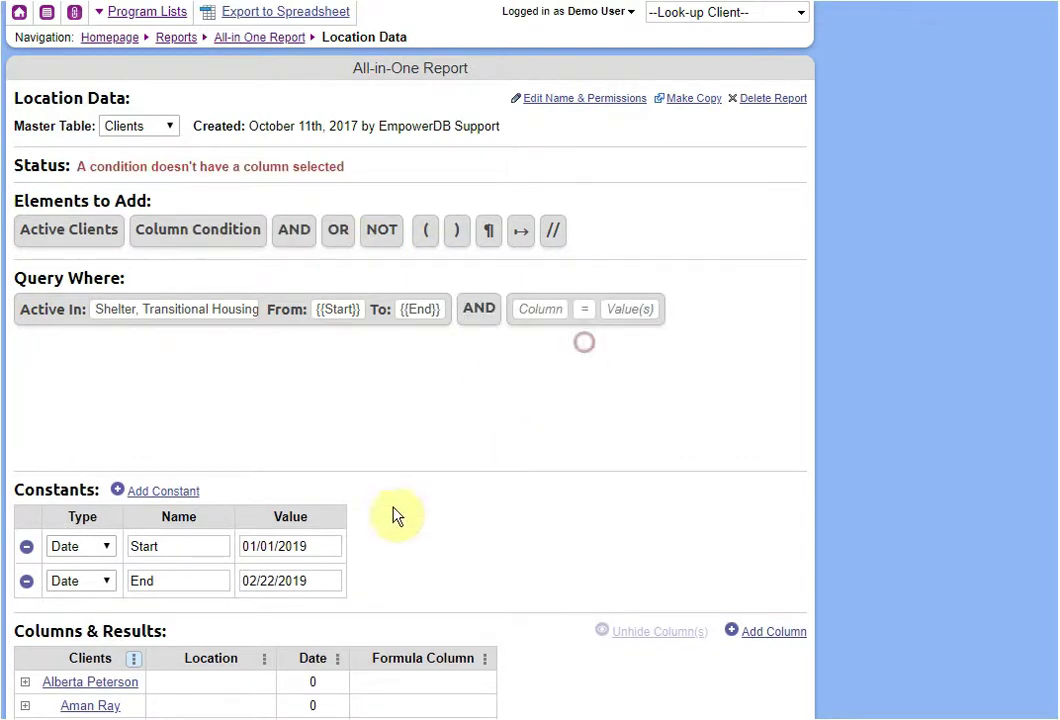
# Step: Add a Code(s) constant named Gender with the value 1 to the Location Data report
pyautogui.click(158, 491)
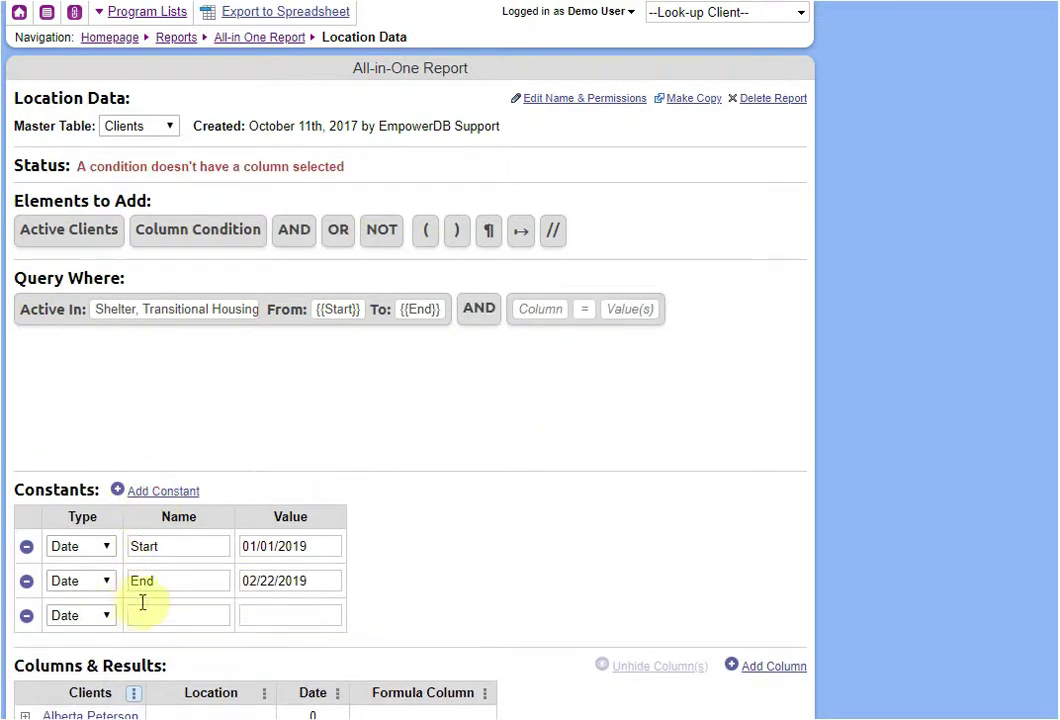
pyautogui.click(72, 616)
pyautogui.click(72, 705)
pyautogui.click(155, 613)
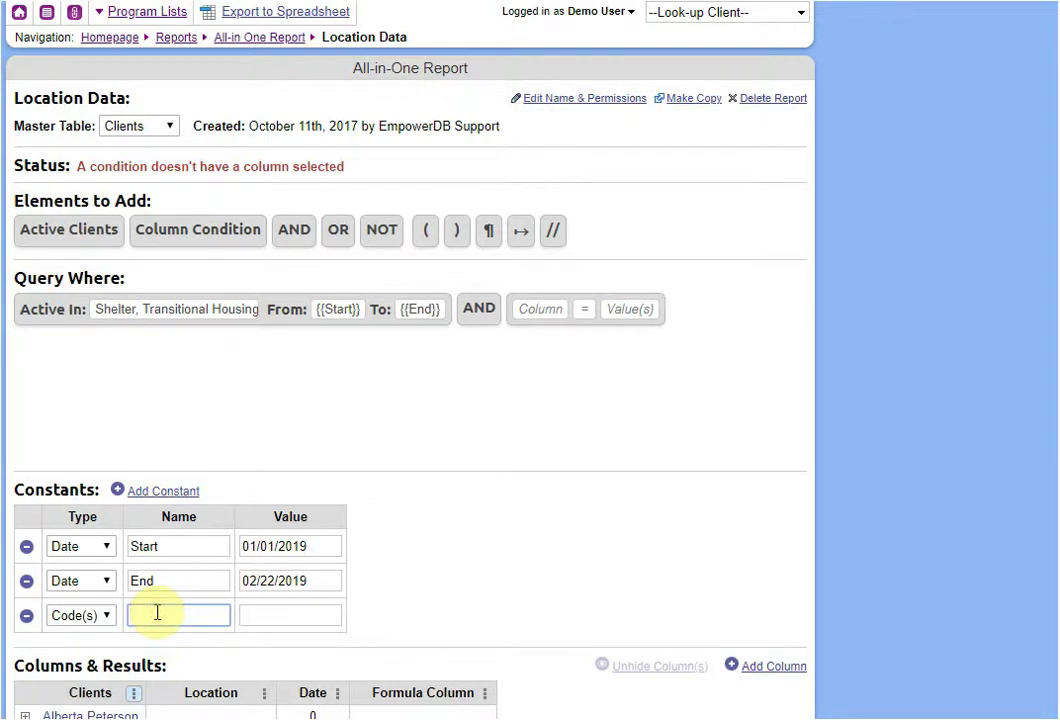
pyautogui.write('Gender')
pyautogui.press('Tab')
pyautogui.write('1')
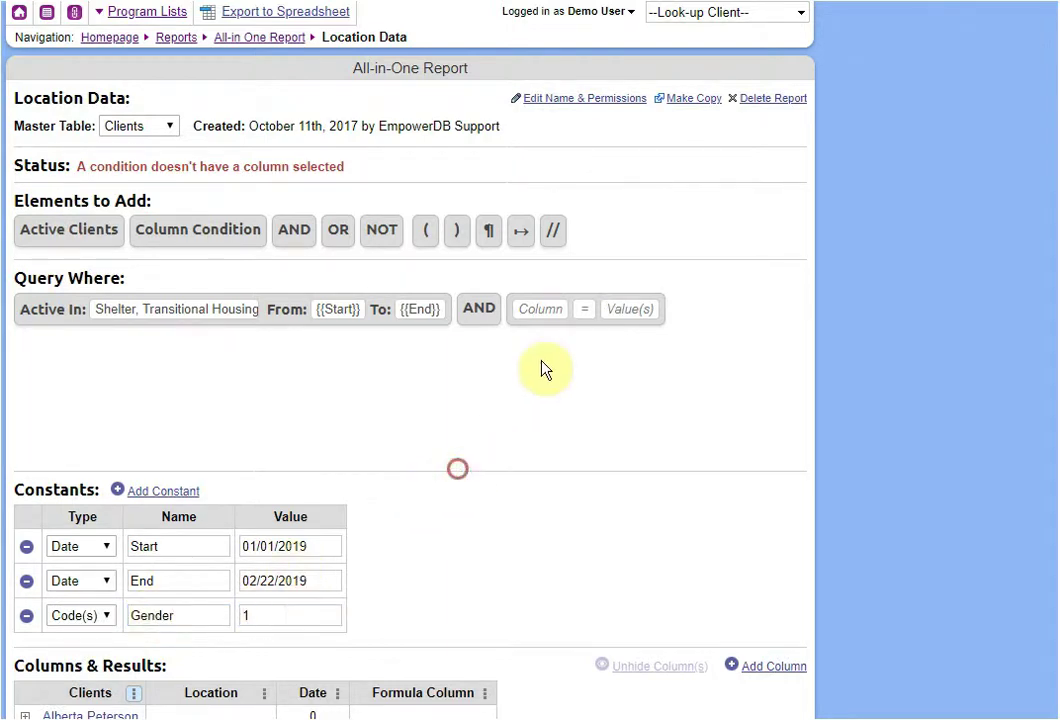
# Step: Set the new query condition so that the client's demographic Gender column equals the Gender constant
pyautogui.click(550, 311)
pyautogui.click(548, 328)
pyautogui.click(575, 427)
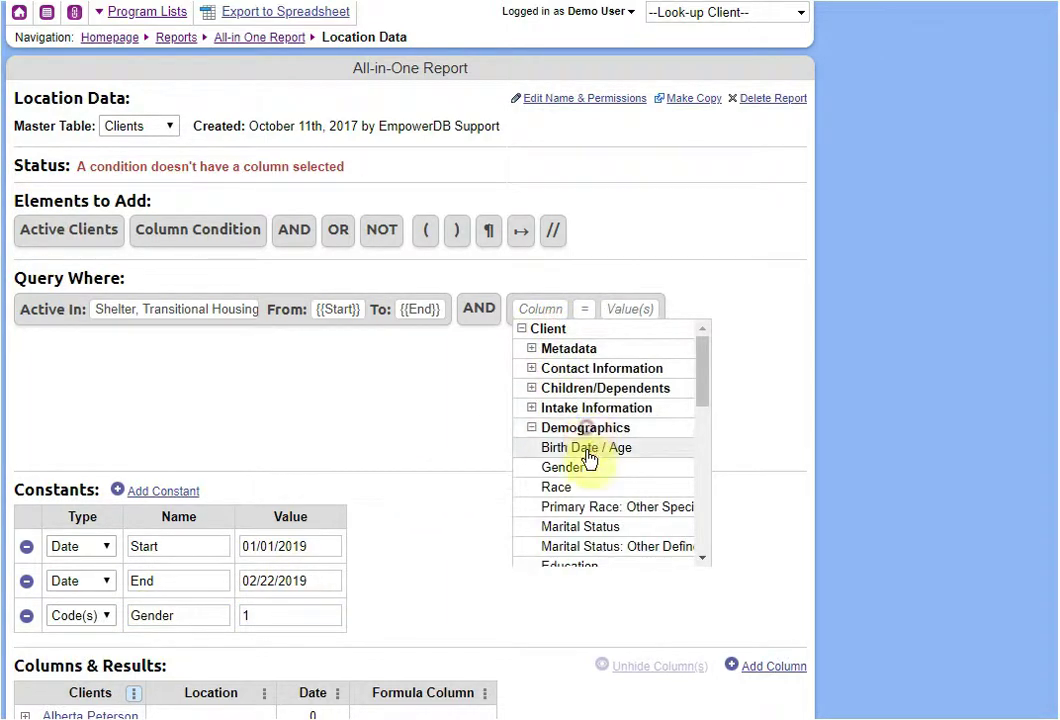
pyautogui.scroll(-1, 587, 440)
pyautogui.click(580, 368)
pyautogui.click(625, 310)
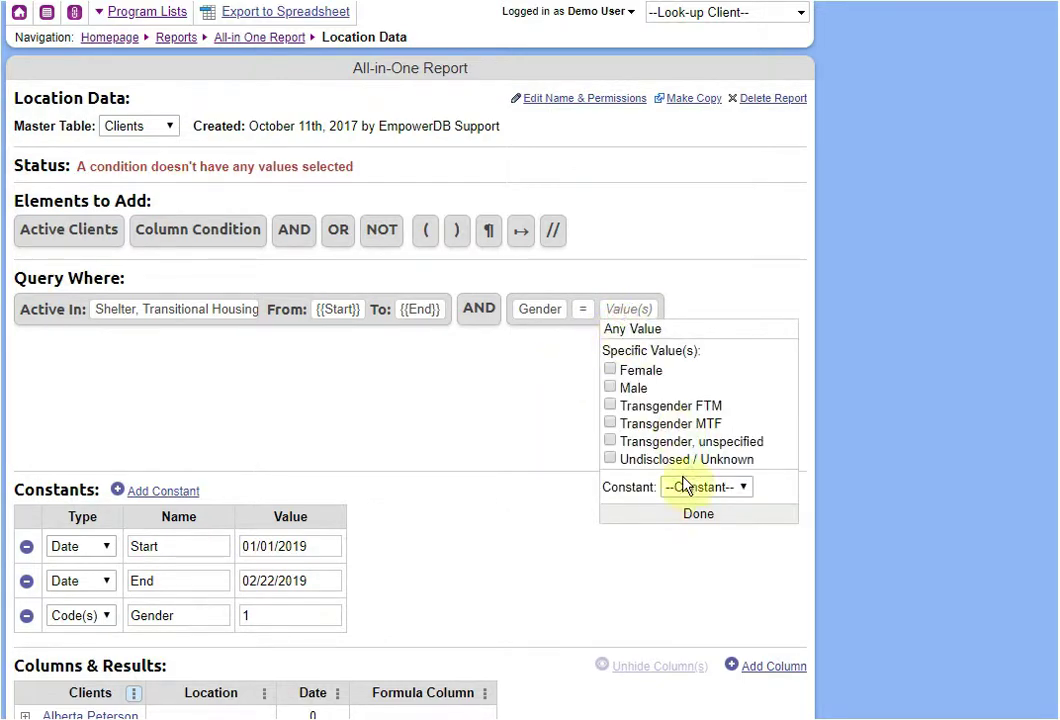
pyautogui.click(688, 487)
pyautogui.click(686, 546)
pyautogui.scroll(-3, 672, 440)
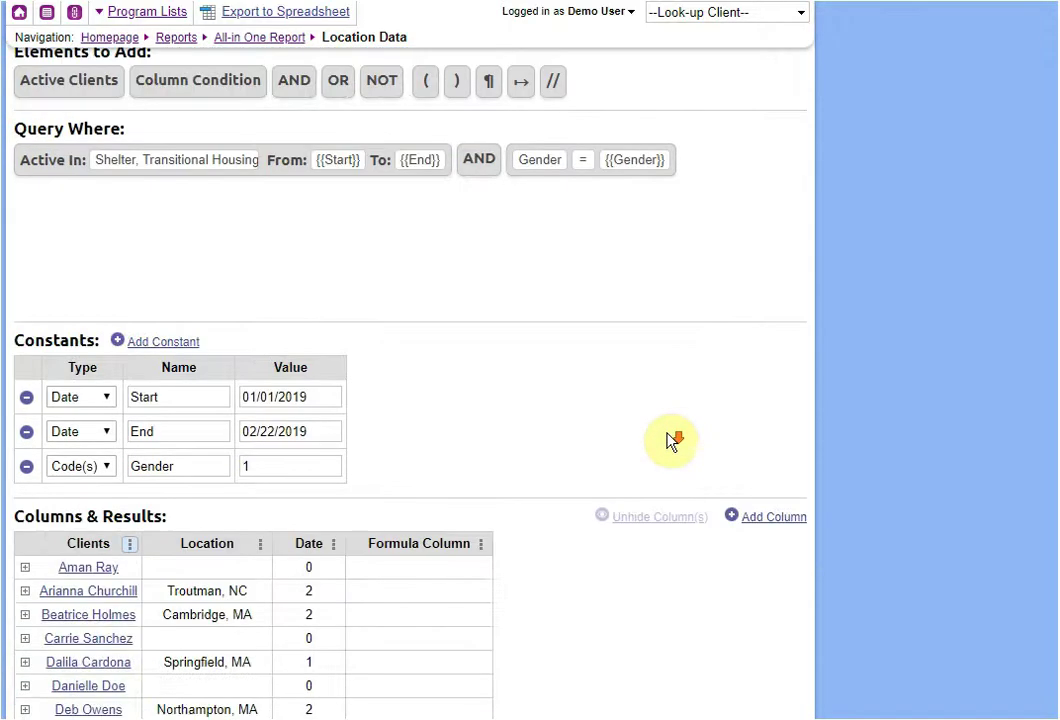
pyautogui.scroll(-1, 672, 441)
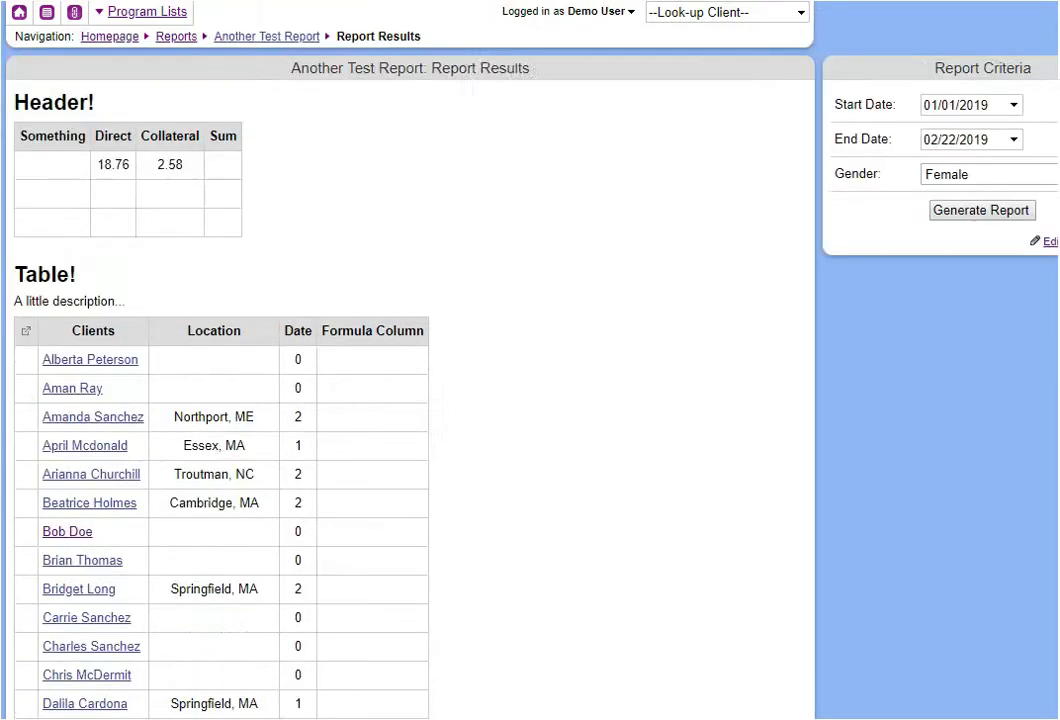
# Step: Return to the results of Another Test Report, reload them for the Female criterion and review the client table
pyautogui.click(590, 11)
pyautogui.click(317, 206)
pyautogui.click(125, 35)
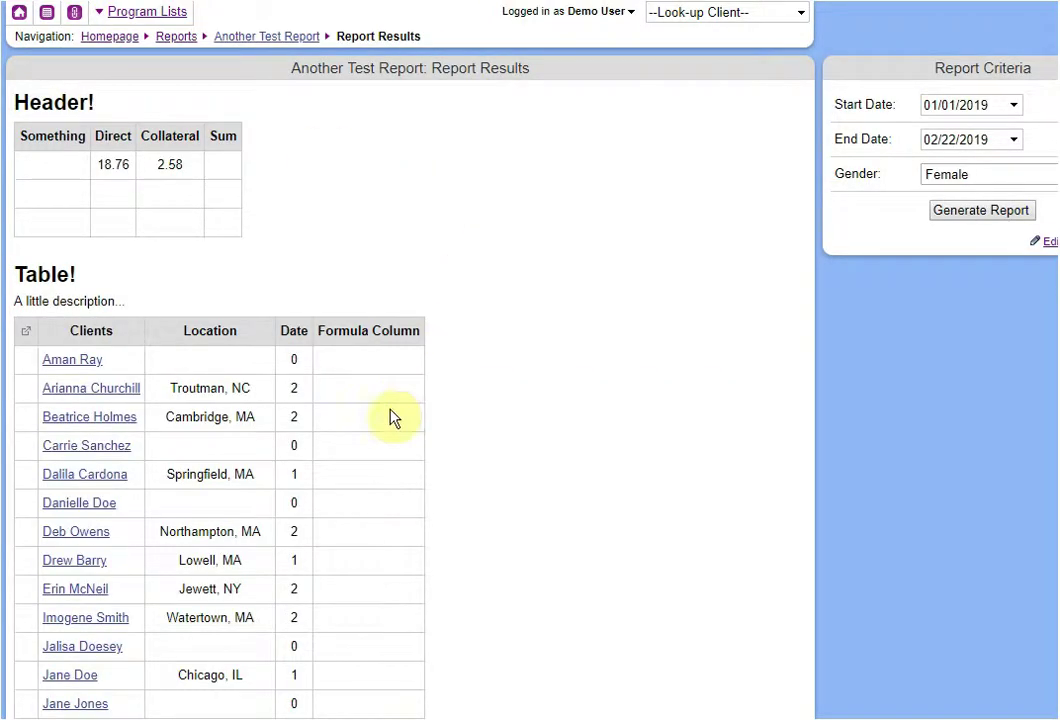
pyautogui.scroll(-5, 400, 418)
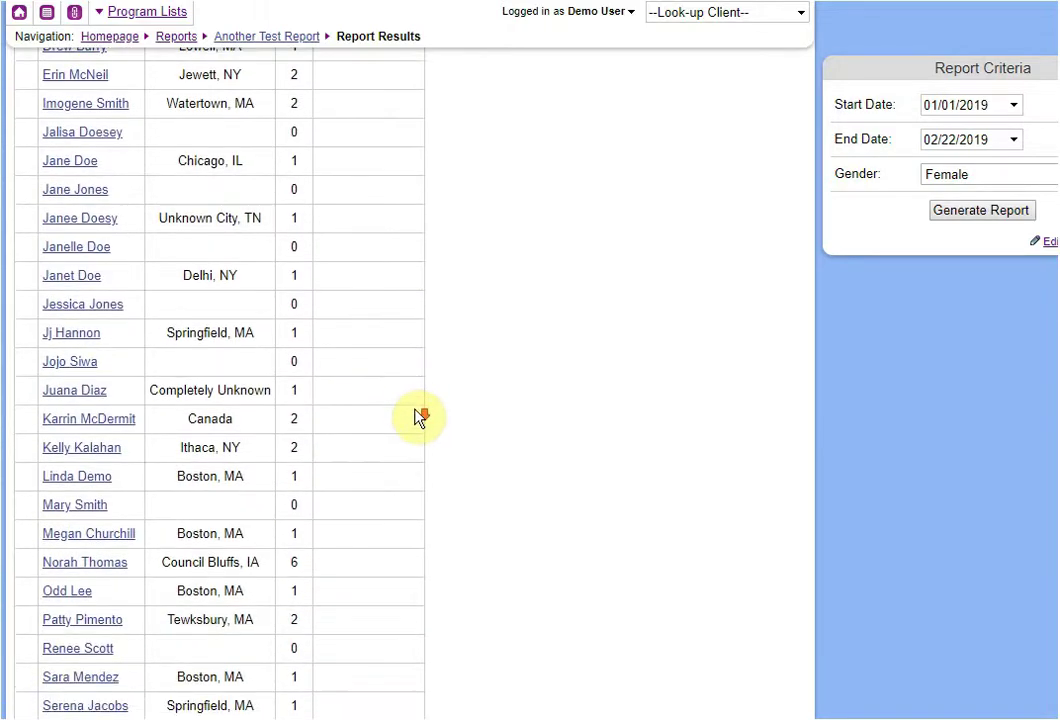
pyautogui.scroll(5, 430, 425)
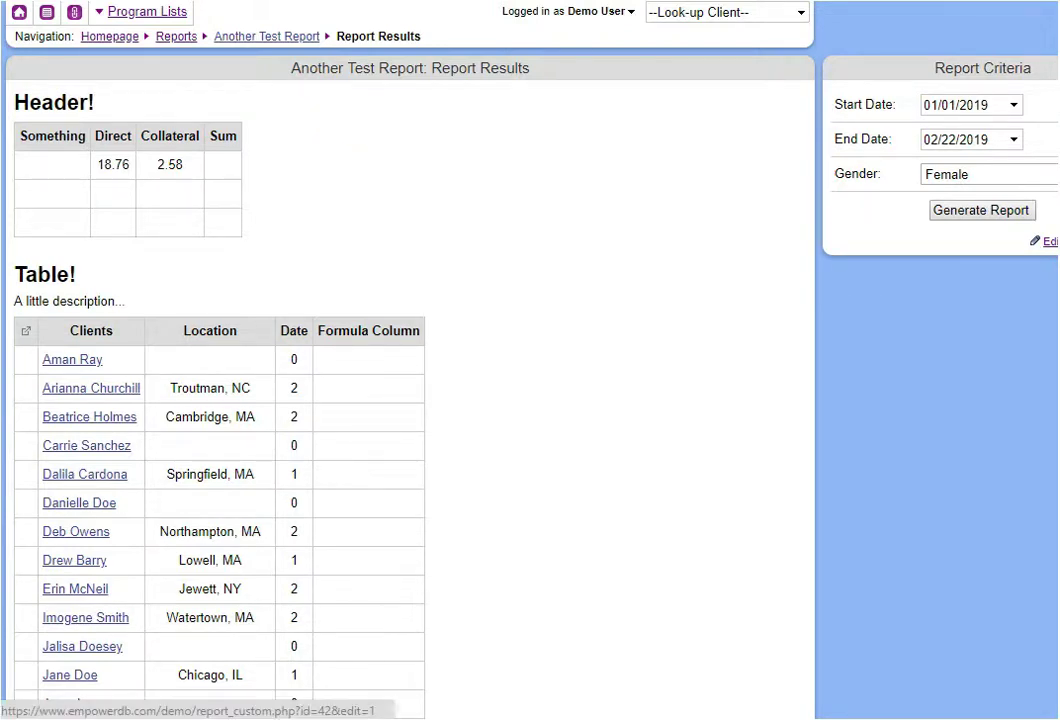
# Step: Edit Another Test Report and add a Select One: Custom Options criterion with the options 1=Yes and 2=No
pyautogui.click(1047, 241)
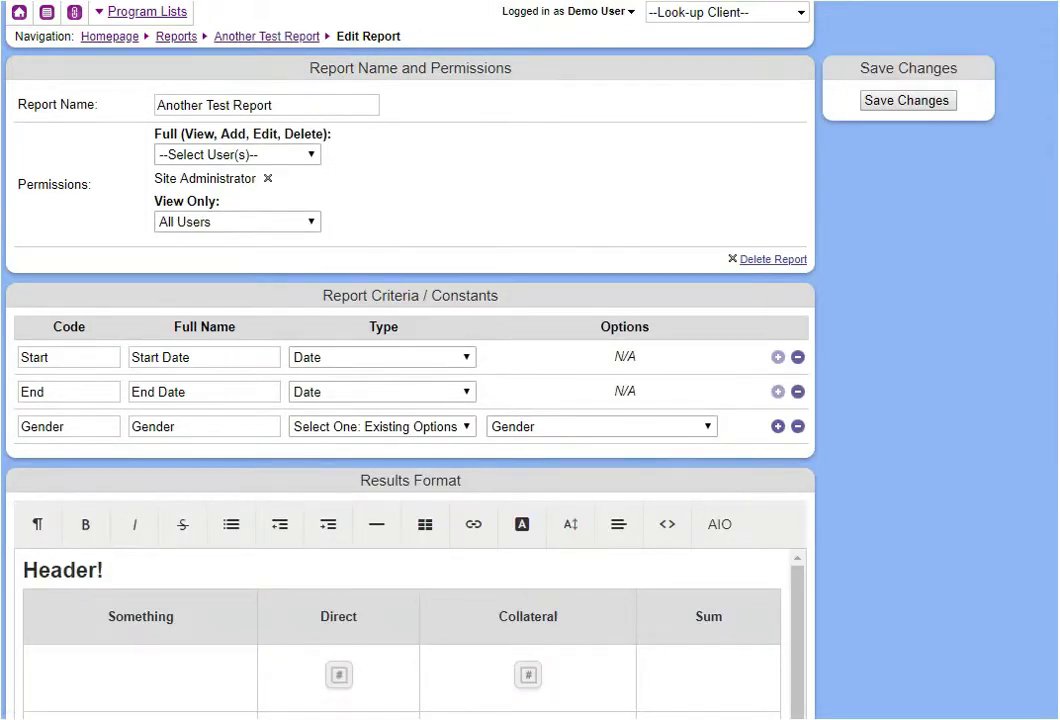
pyautogui.click(777, 426)
pyautogui.click(364, 460)
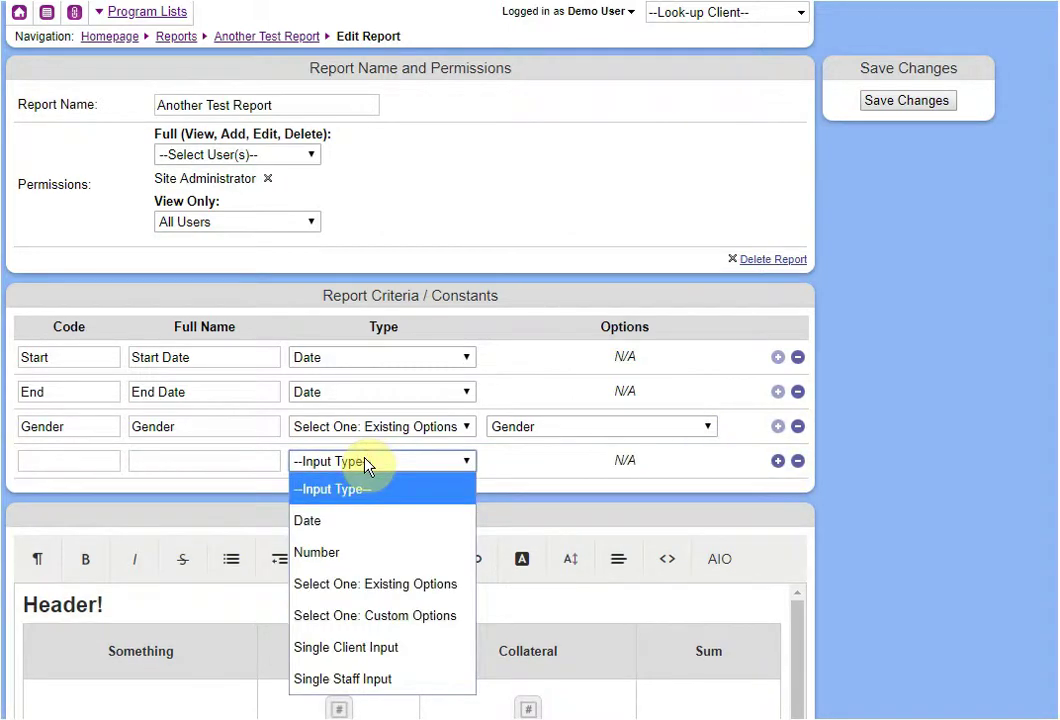
pyautogui.click(408, 613)
pyautogui.click(561, 492)
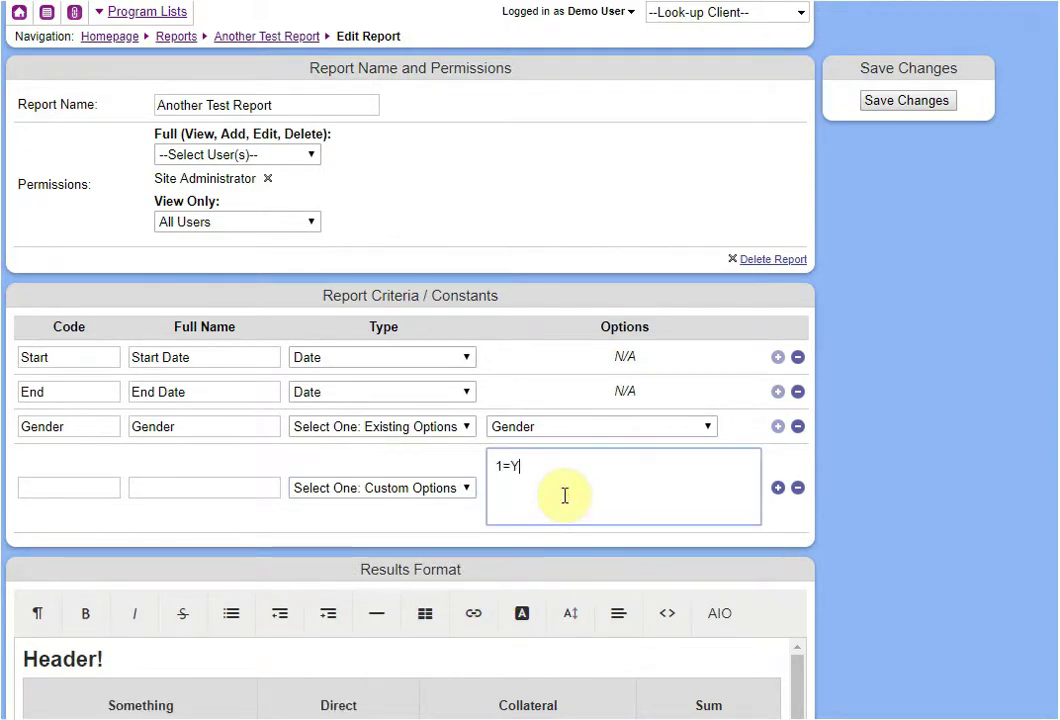
pyautogui.write('1=Yes')
pyautogui.press('Return')
# Step: Enter Yesno as both the full name and the code of the custom options criterion, and save the report
pyautogui.click(167, 487)
pyautogui.write('Yesn')
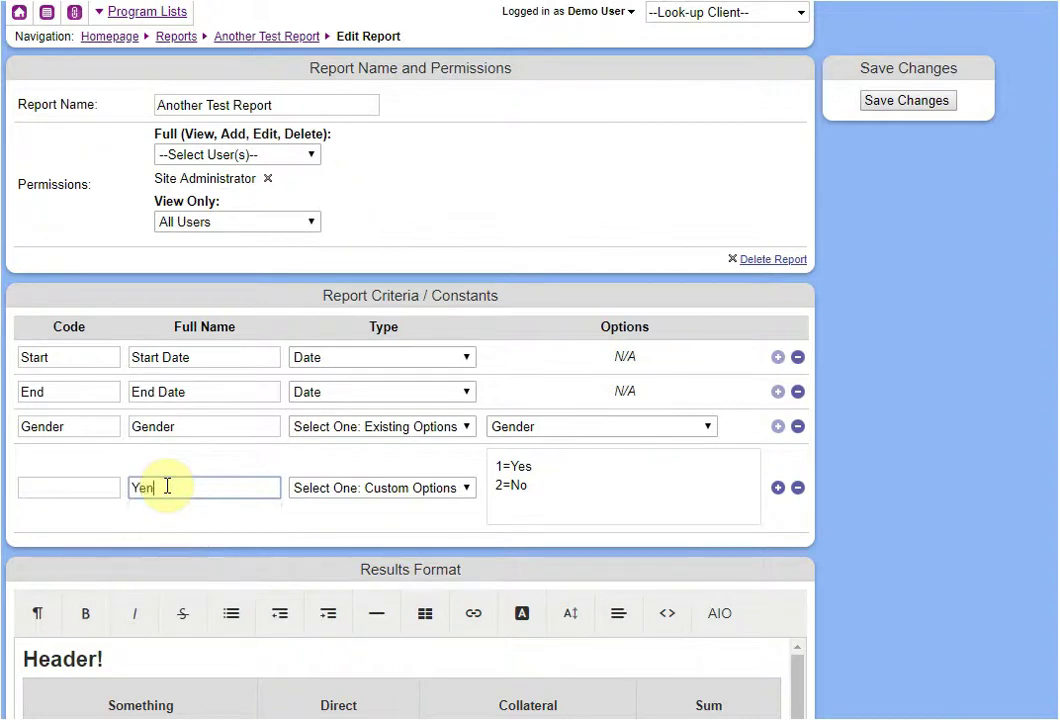
pyautogui.write('o')
pyautogui.press('Left')
pyautogui.press('Left')
pyautogui.write('s')
pyautogui.click(88, 485)
pyautogui.write('Yesno')
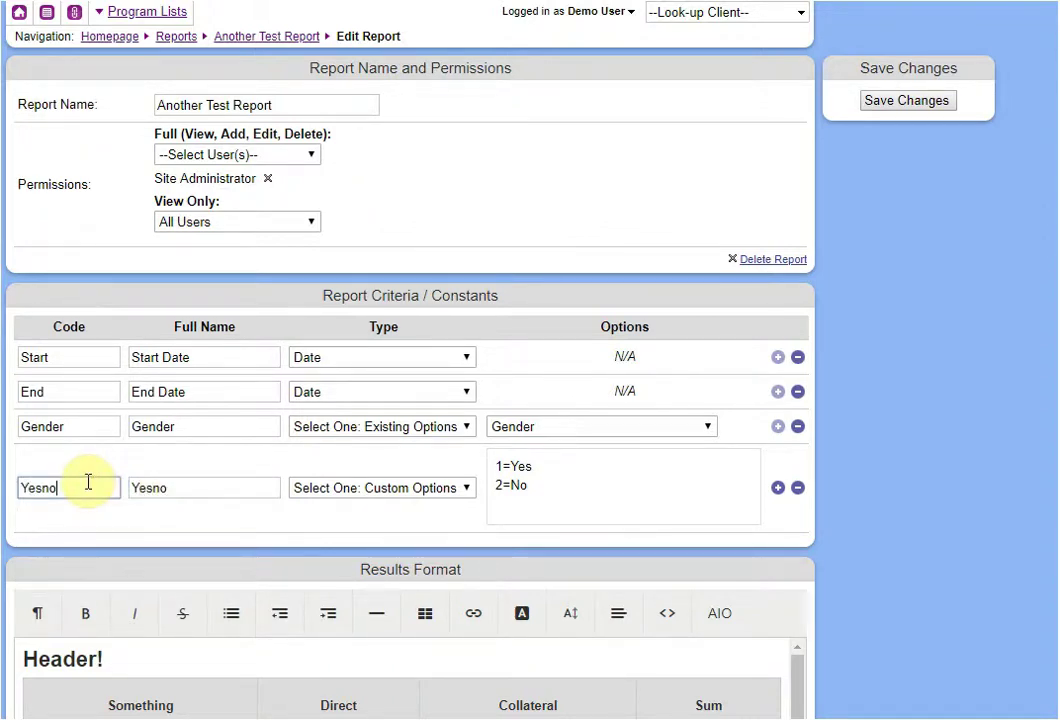
pyautogui.click(882, 100)
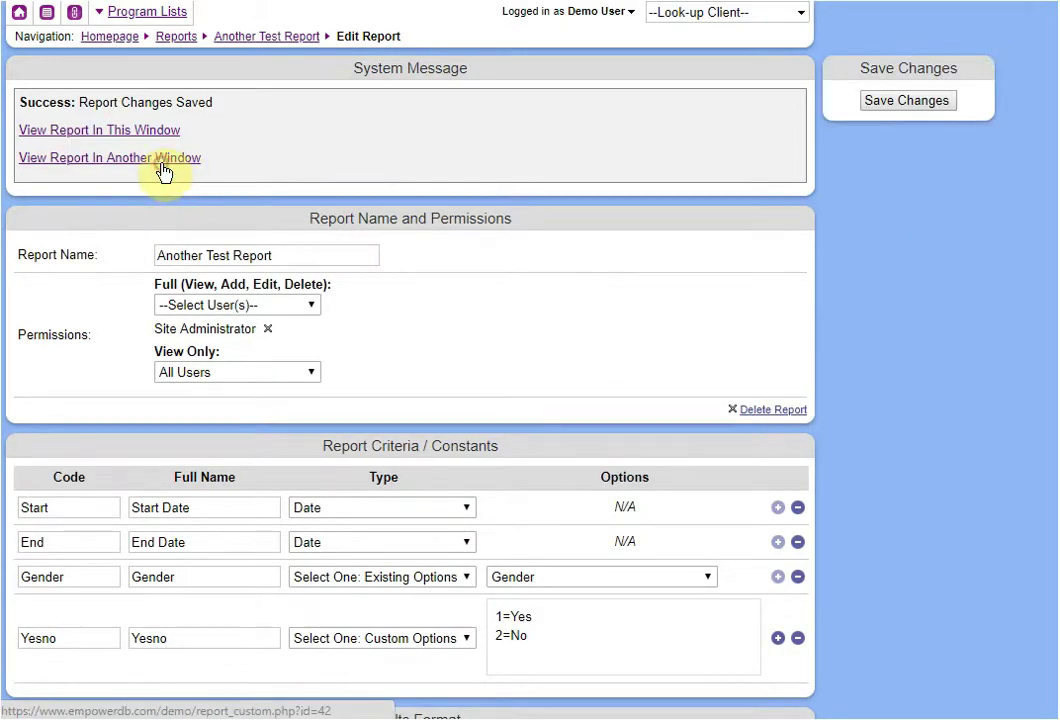
# Step: View the saved report, try Yes for the Yesno criterion, and check the constants of the Direct & Collateral Time report
pyautogui.click(163, 172)
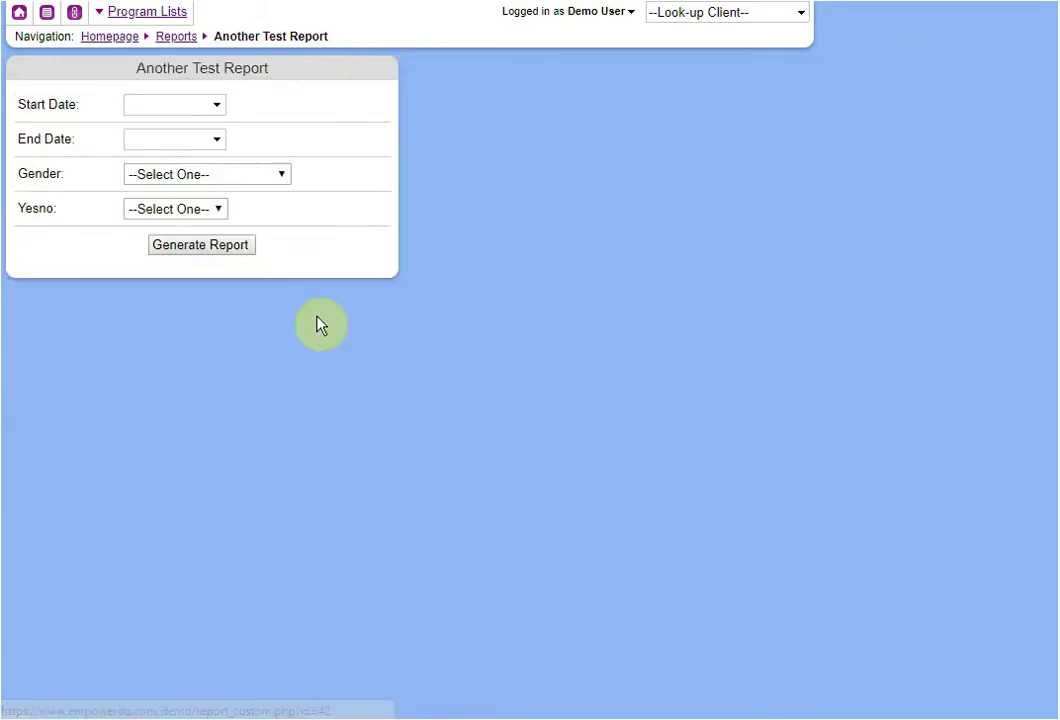
pyautogui.click(189, 211)
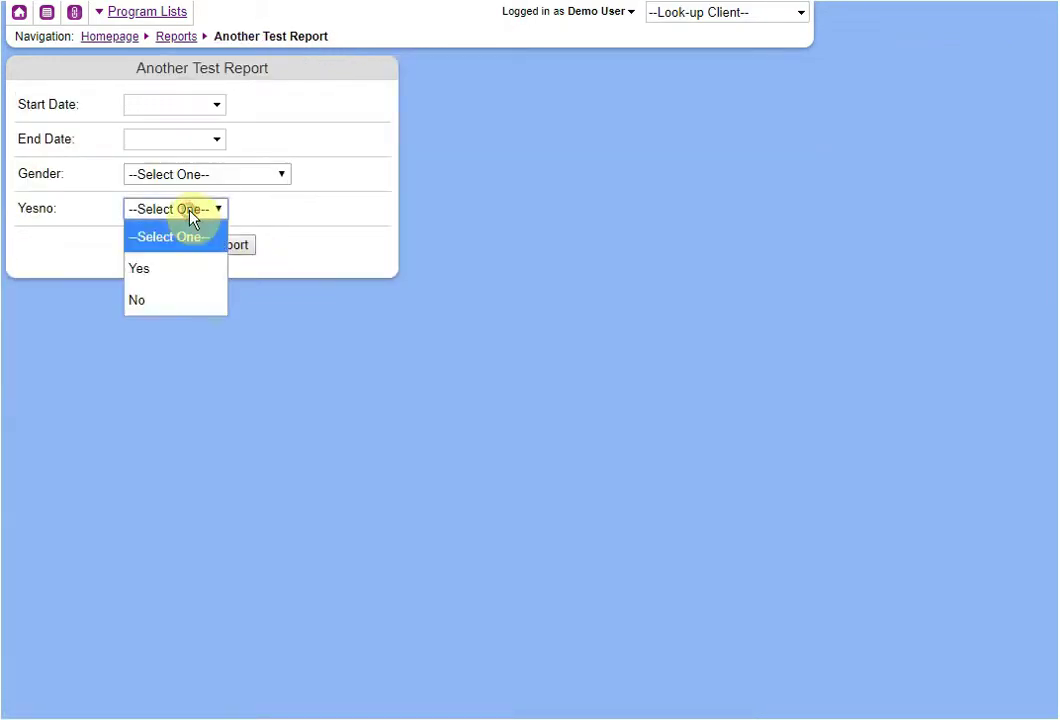
pyautogui.click(177, 270)
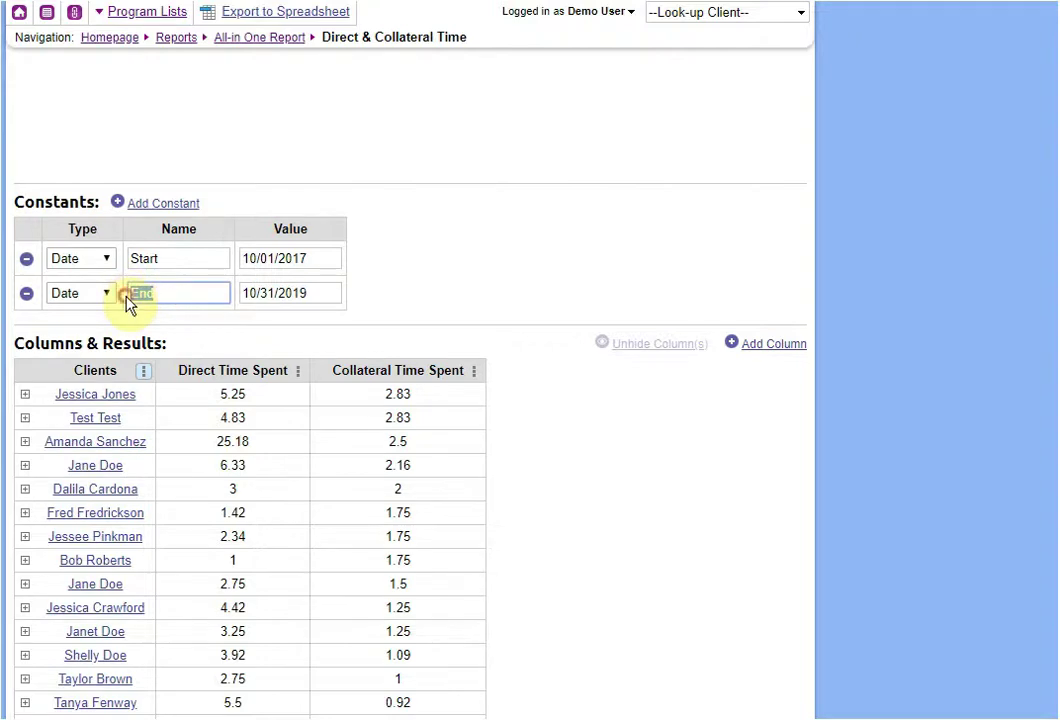
pyautogui.doubleClick(138, 293)
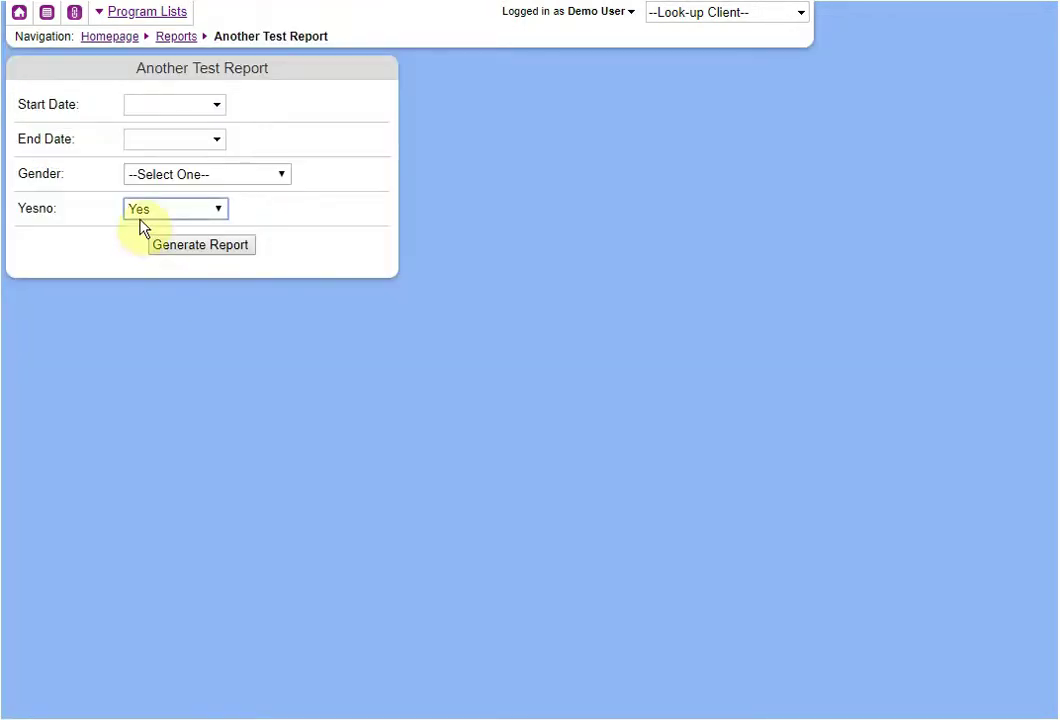
pyautogui.click(140, 213)
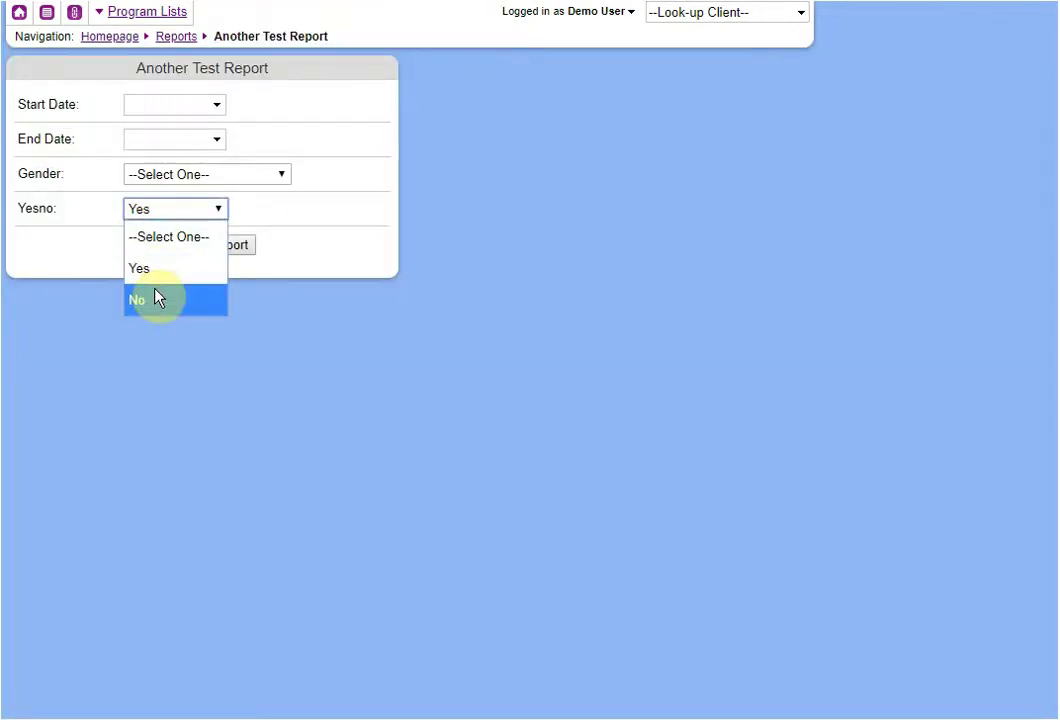
pyautogui.click(457, 433)
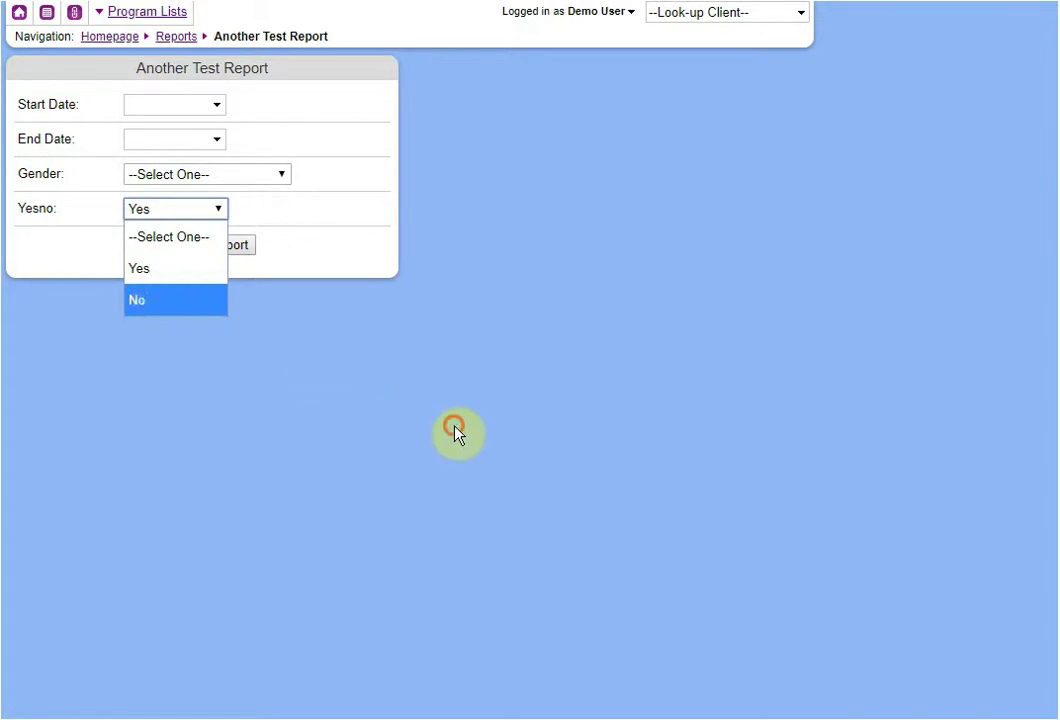
# Step: Open Another Test Report for editing from the Reports page, and look over its results format and advanced customization fields
pyautogui.click(180, 38)
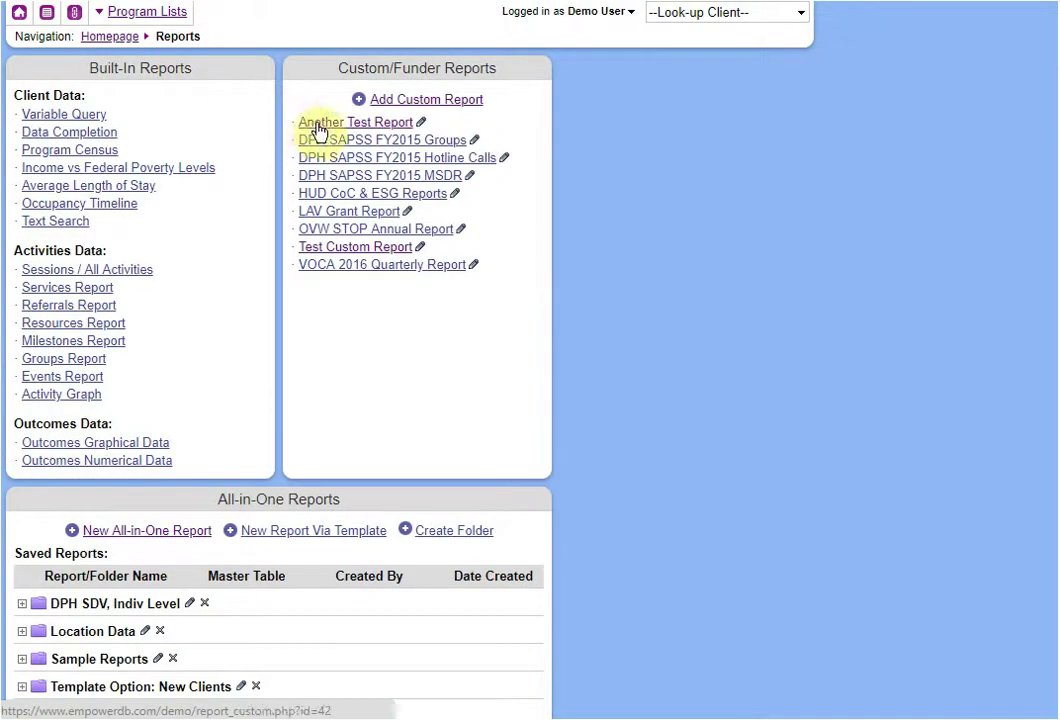
pyautogui.click(420, 122)
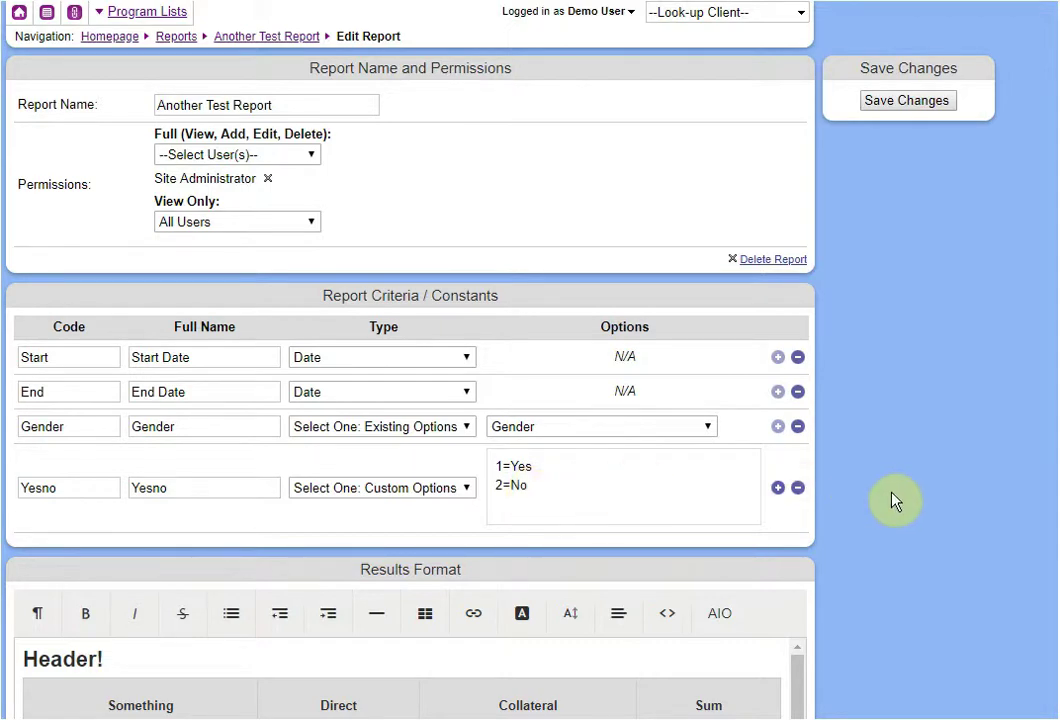
pyautogui.scroll(-3, 930, 502)
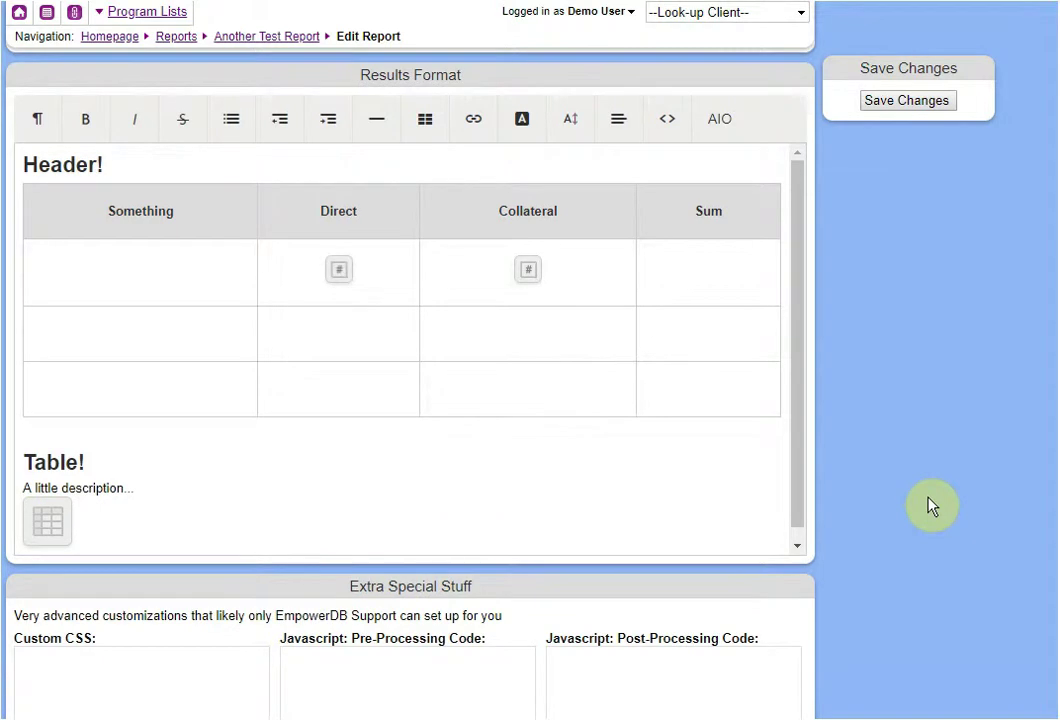
pyautogui.scroll(-2, 930, 505)
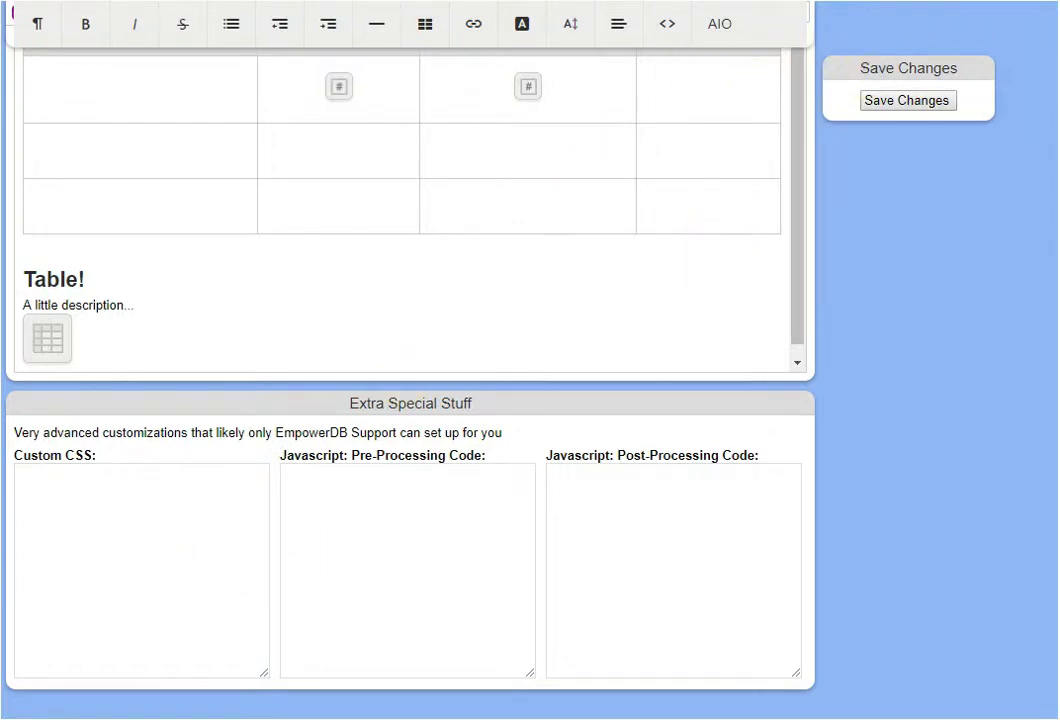
pyautogui.click(906, 100)
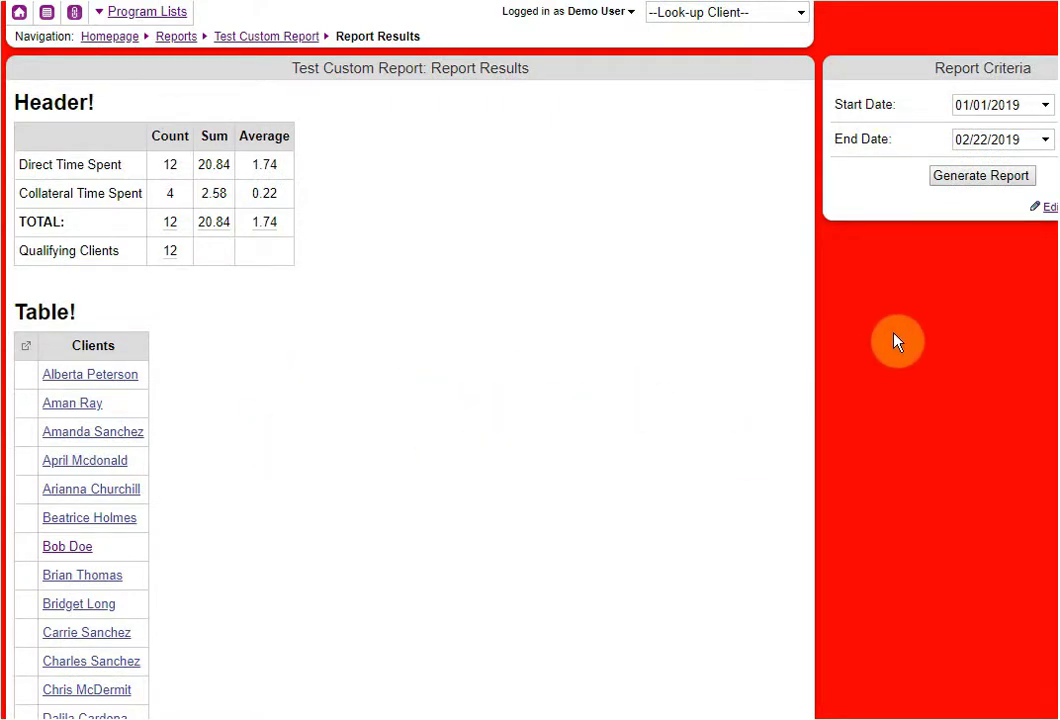
# Step: Open Test Custom Report for editing and examine its Custom CSS rule for the page background color
pyautogui.click(1043, 208)
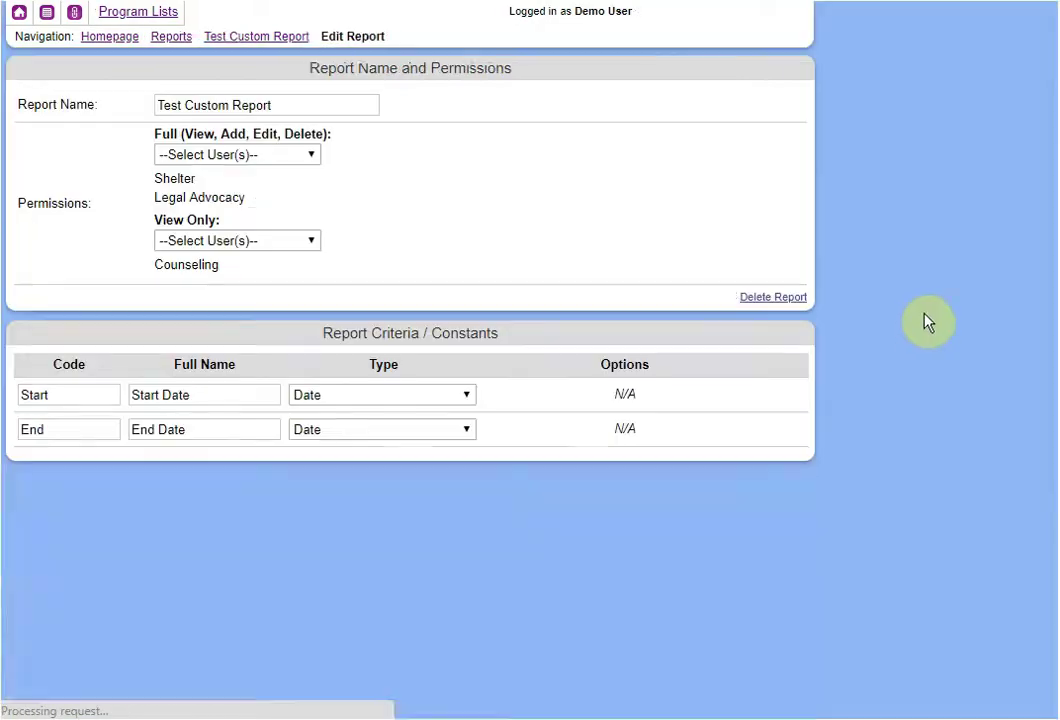
pyautogui.scroll(-6, 961, 393)
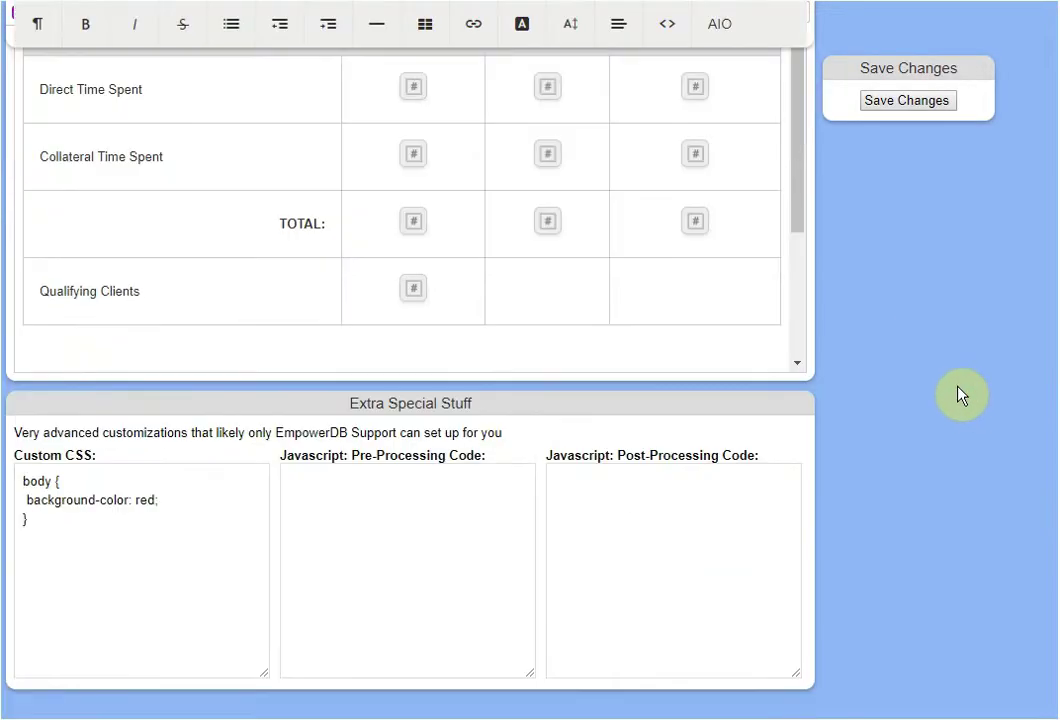
pyautogui.click(77, 528)
pyautogui.hotkey('ctrl', 'a')
pyautogui.click(75, 541)
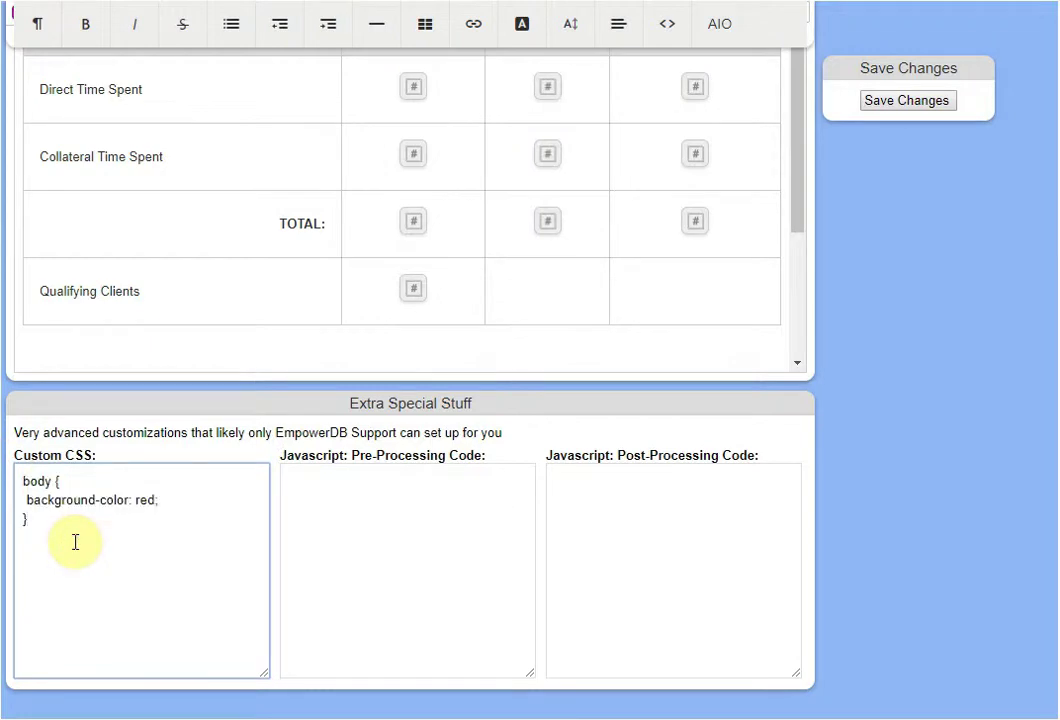
pyautogui.click(260, 698)
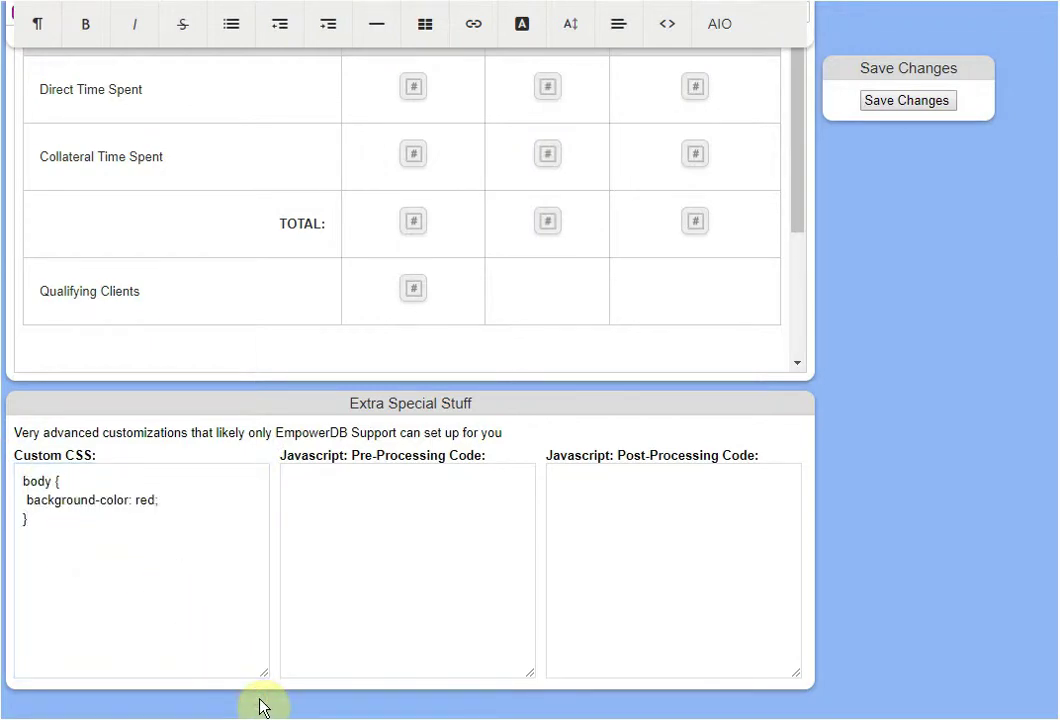
# Step: Look over the empty Javascript Pre-Processing Code and Post-Processing Code fields of the report
pyautogui.click(344, 512)
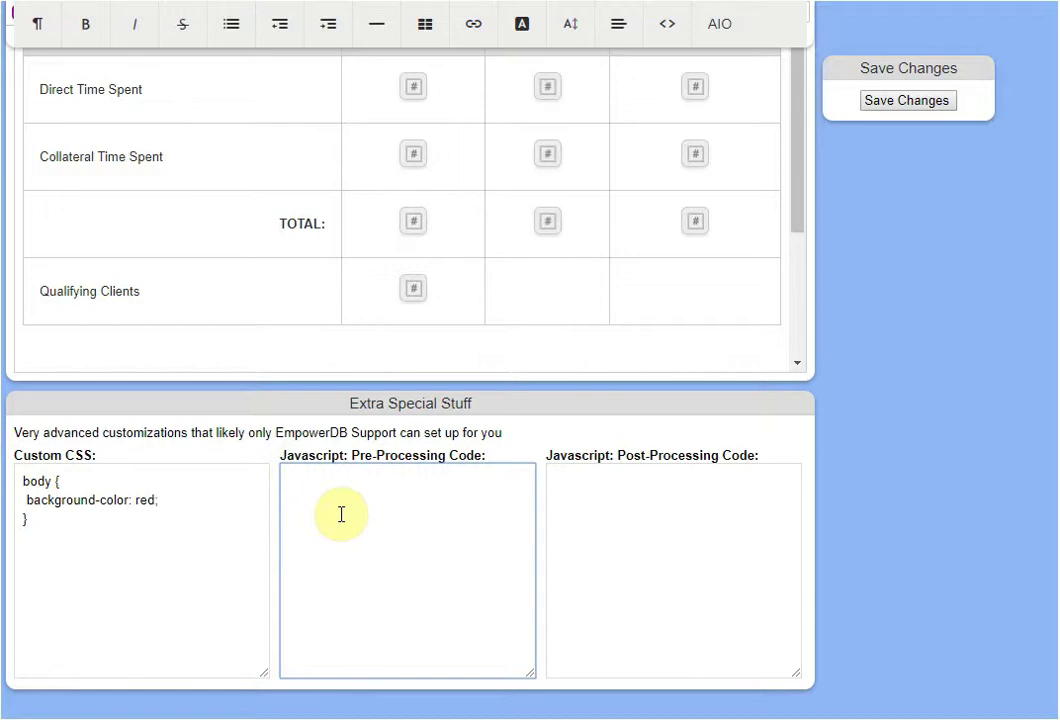
pyautogui.click(570, 504)
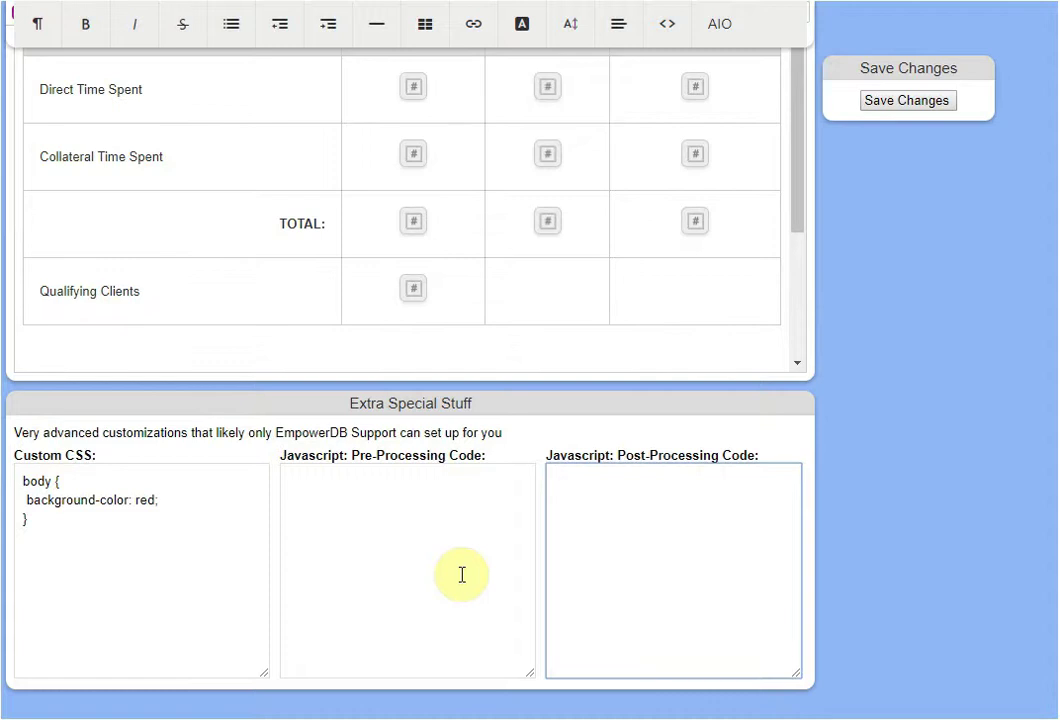
pyautogui.click(374, 516)
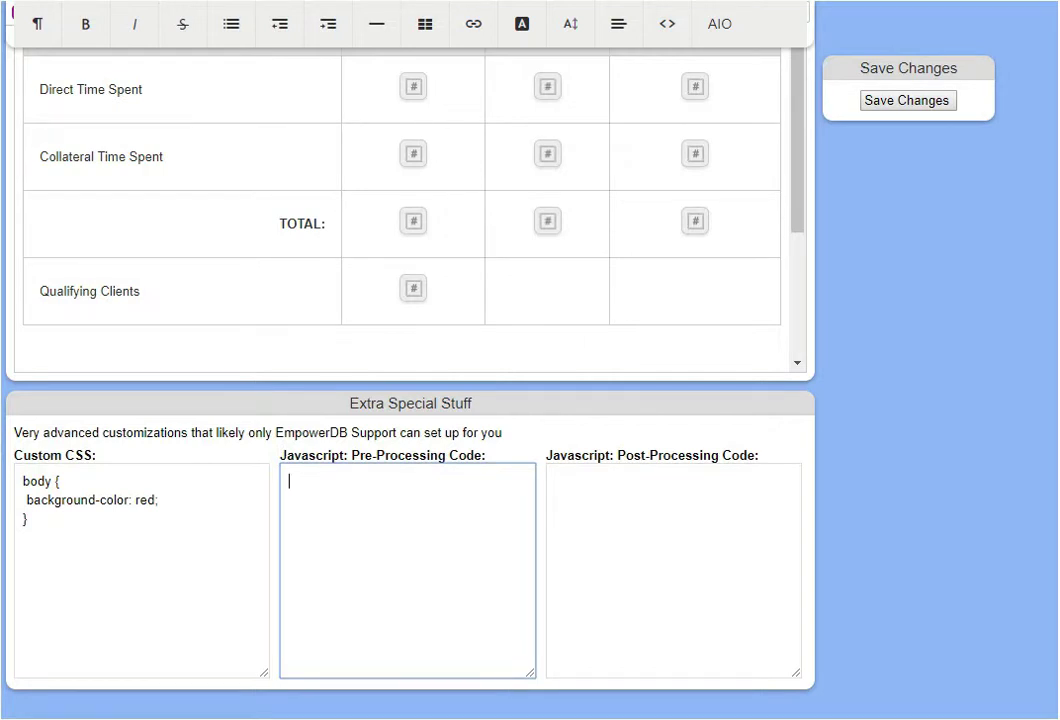
pyautogui.click(883, 168)
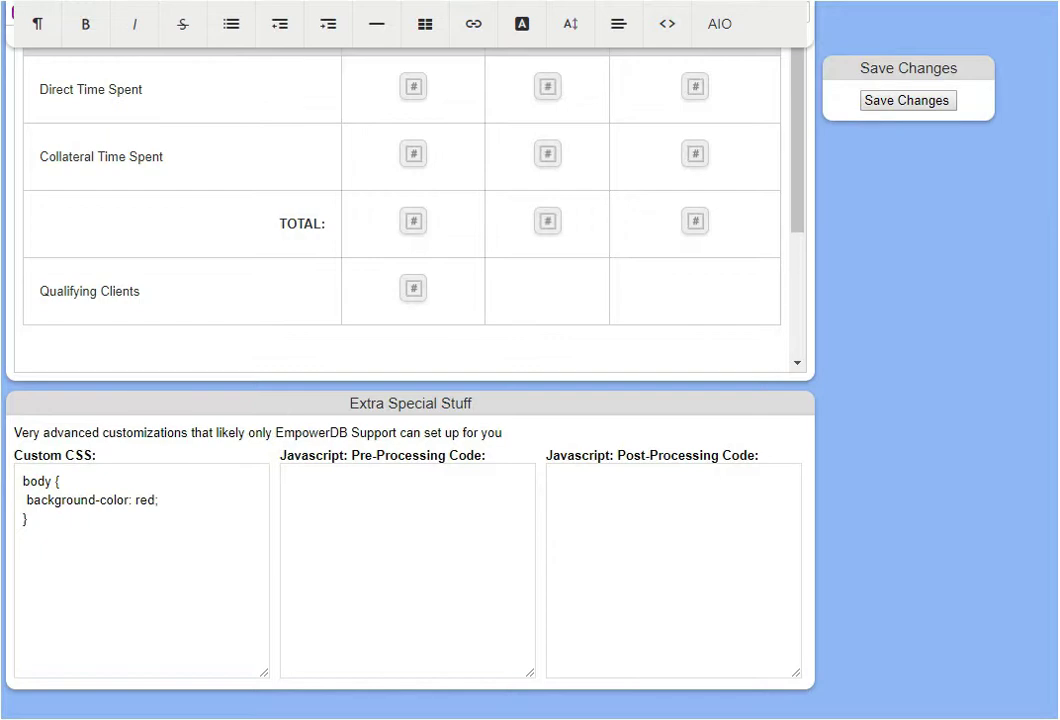
# Step: Open Test Custom Report and generate it with start date 01/01/2019 and end date 02/22/2019
pyautogui.scroll(6, 913, 350)
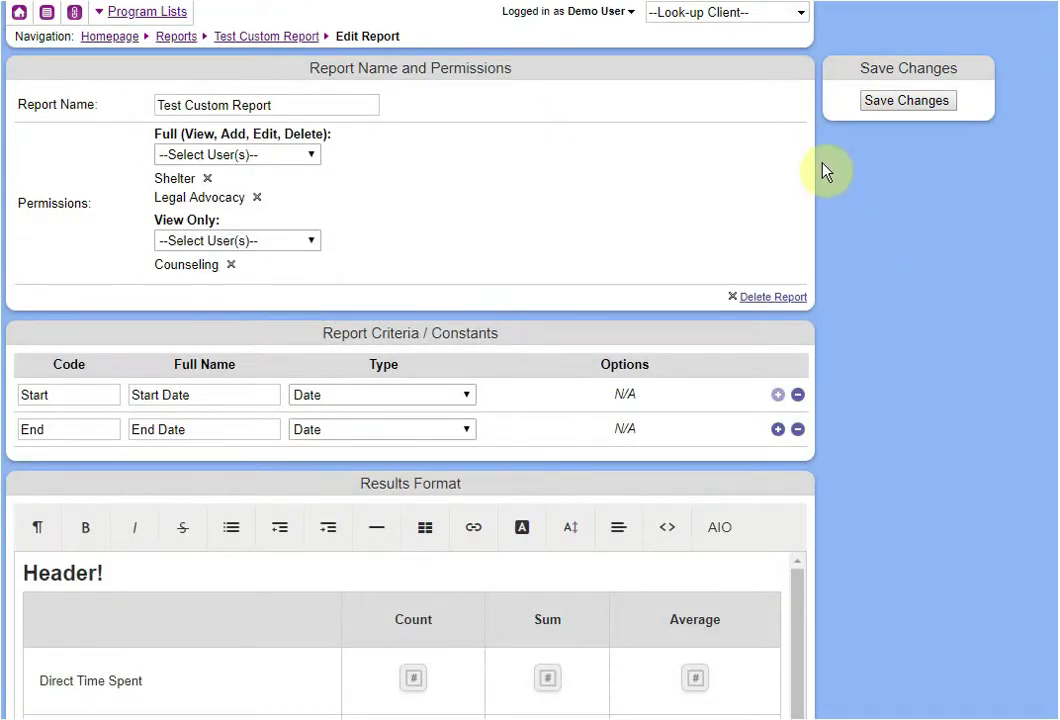
pyautogui.click(292, 38)
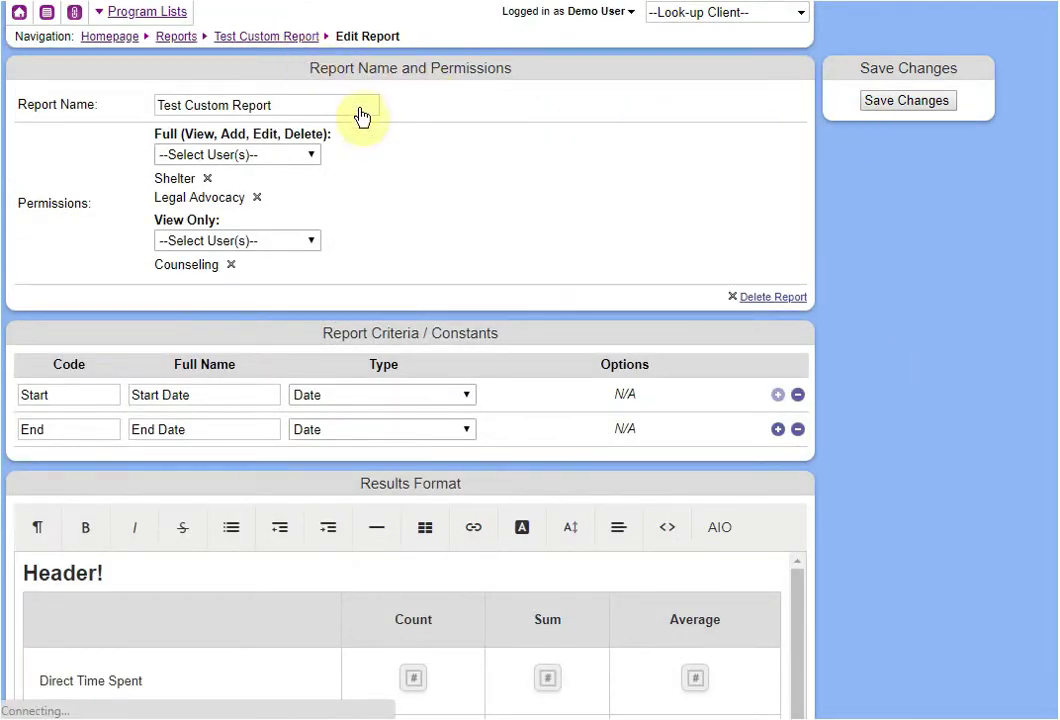
pyautogui.click(201, 104)
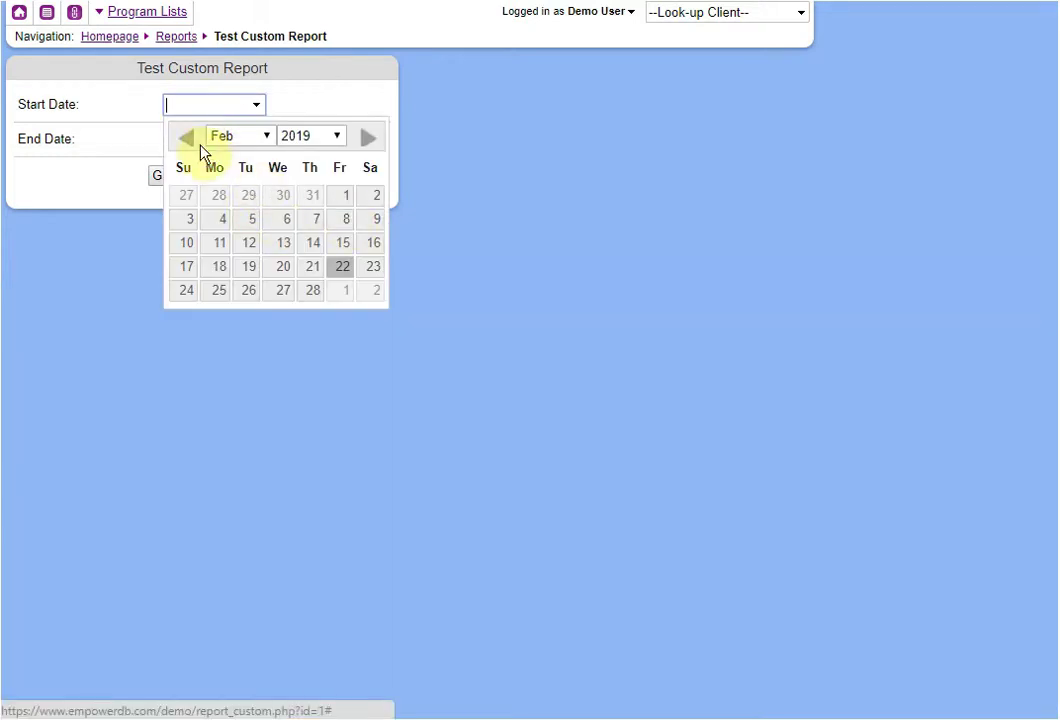
pyautogui.click(194, 138)
pyautogui.click(256, 196)
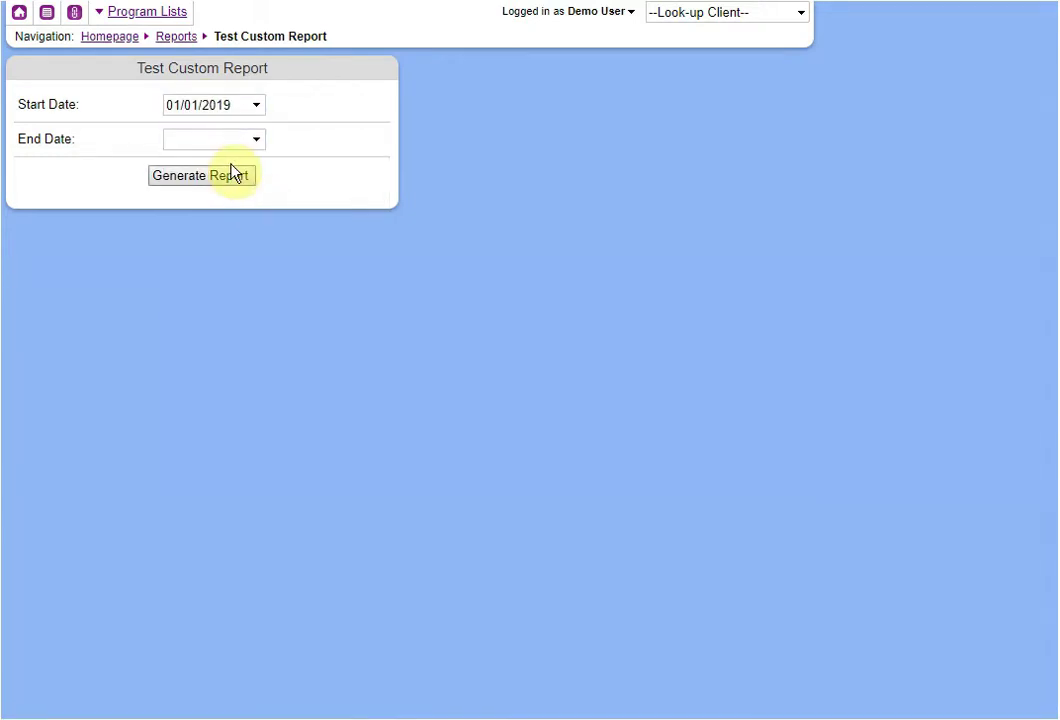
pyautogui.click(228, 138)
pyautogui.click(343, 301)
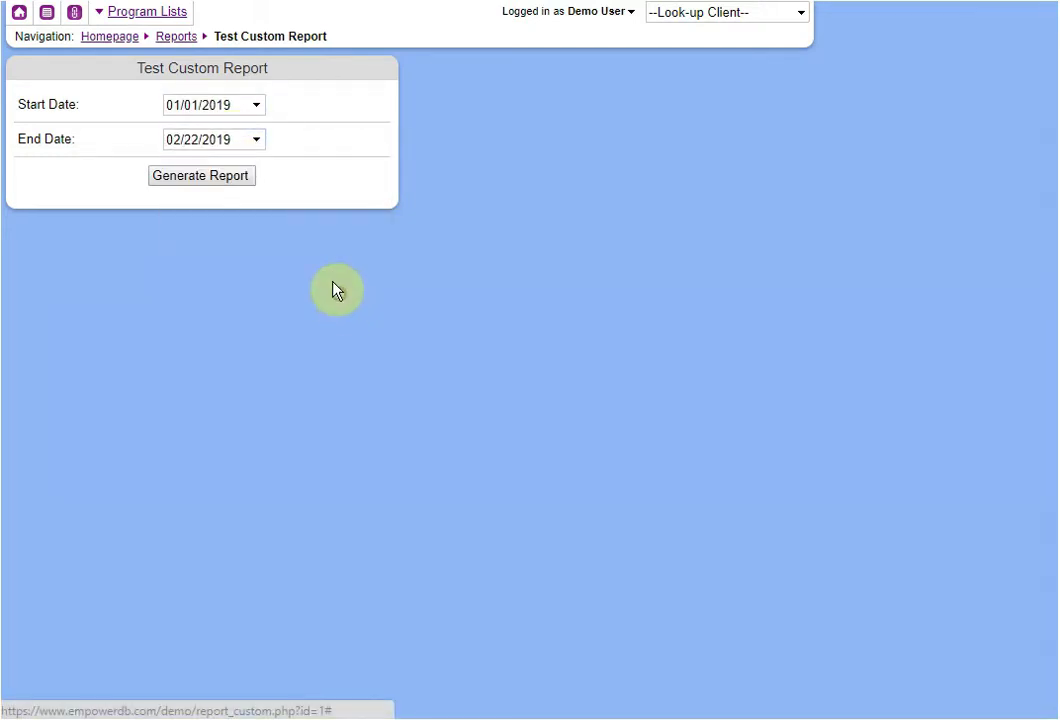
pyautogui.click(242, 175)
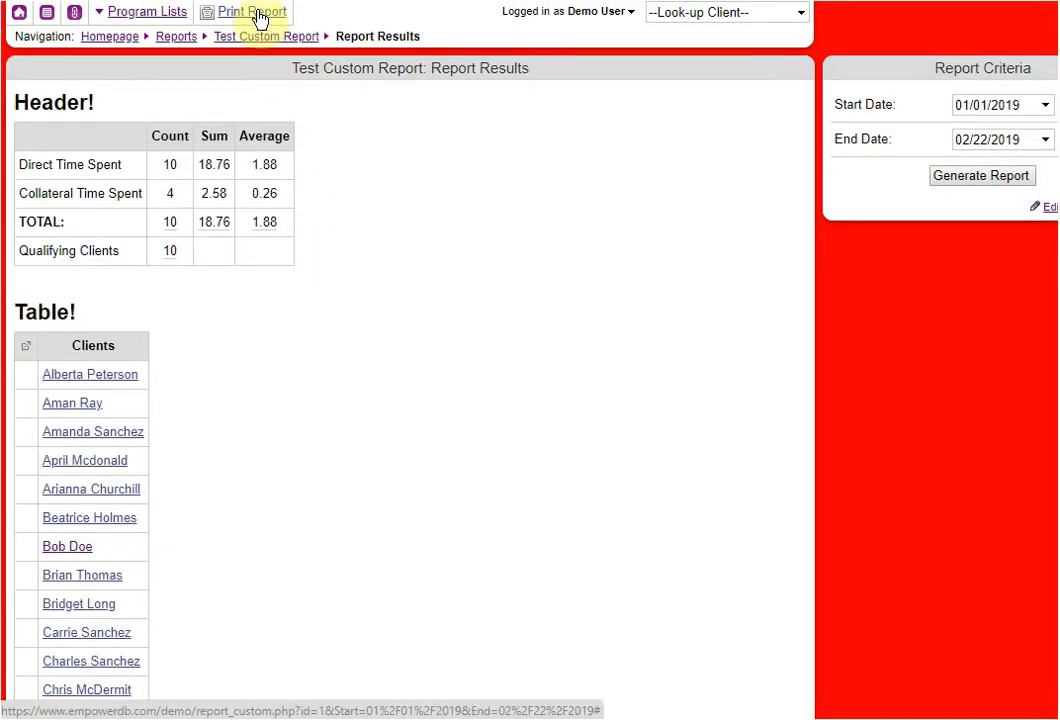
# Step: Preview the report for printing, set the destination to Save as PDF, and cancel out of saving the file
pyautogui.click(257, 15)
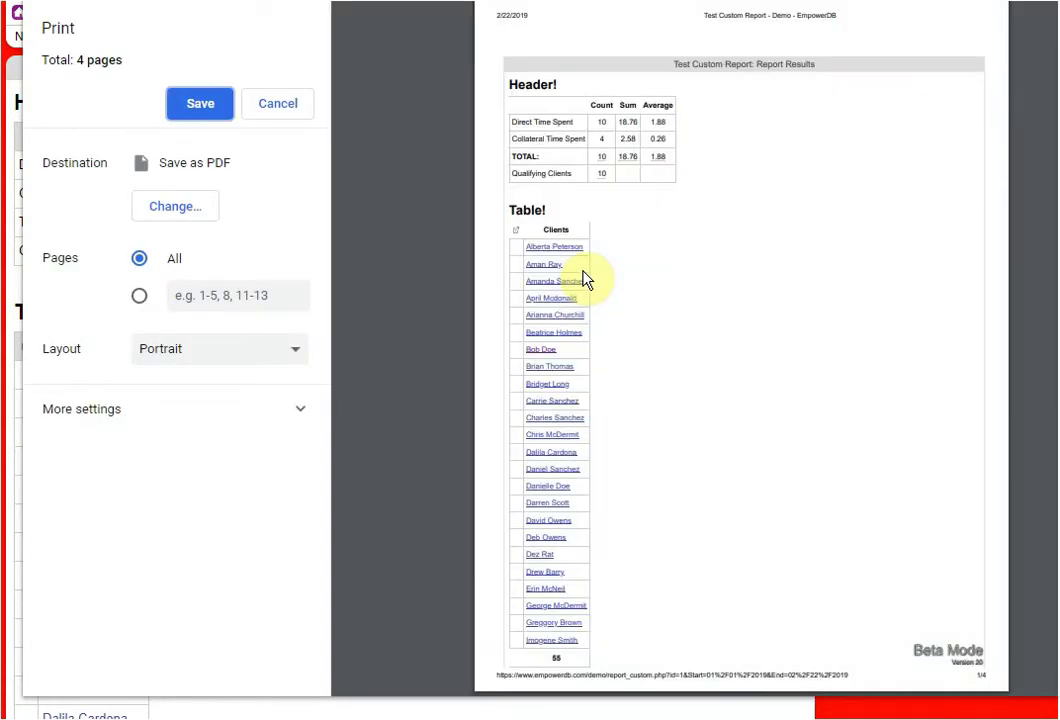
pyautogui.click(172, 200)
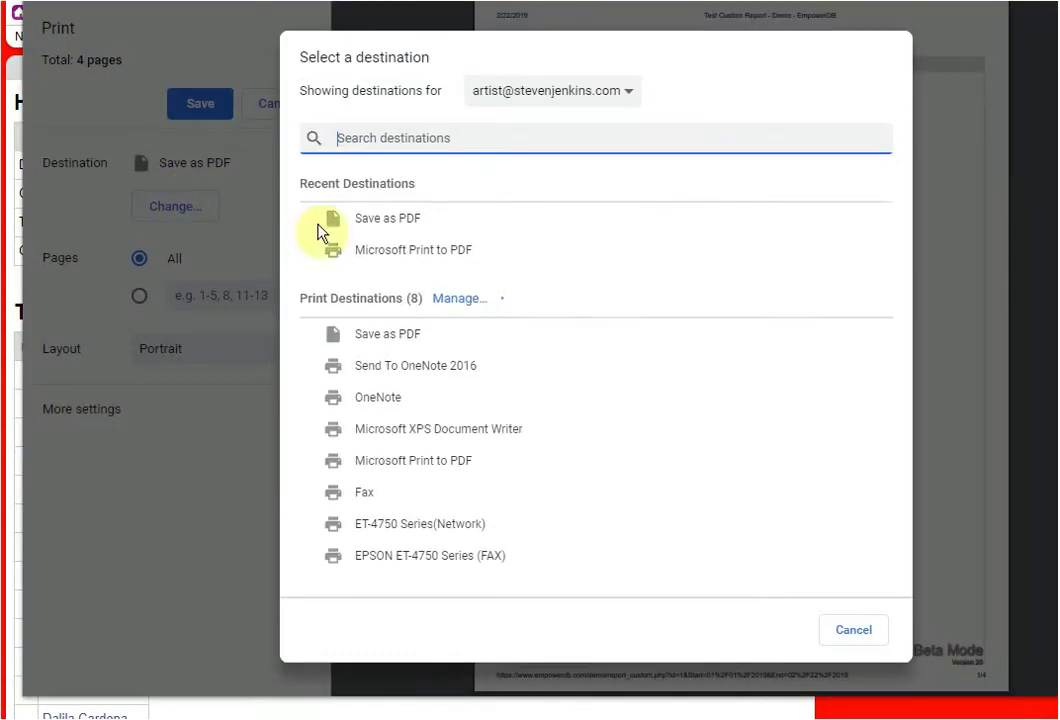
pyautogui.click(414, 252)
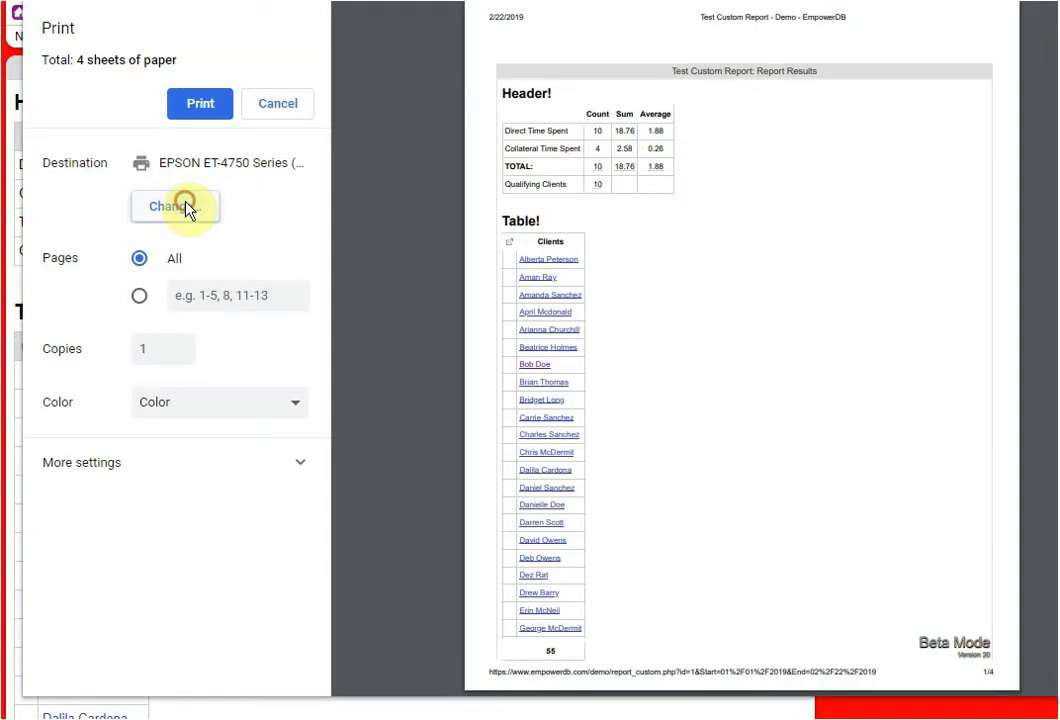
pyautogui.click(183, 206)
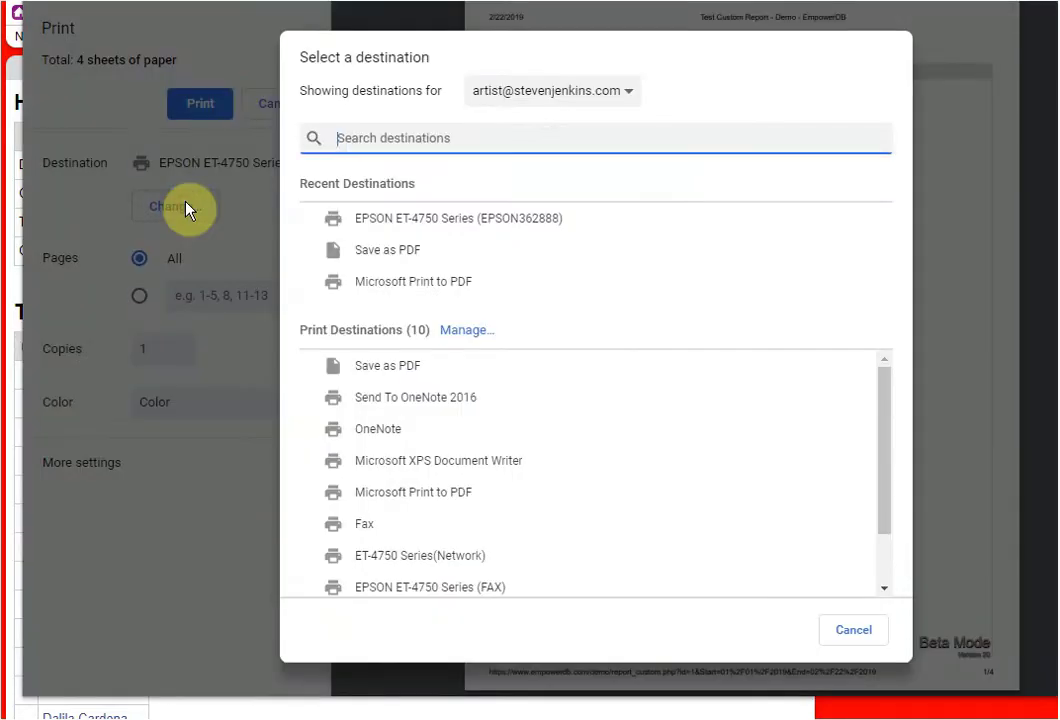
pyautogui.click(390, 258)
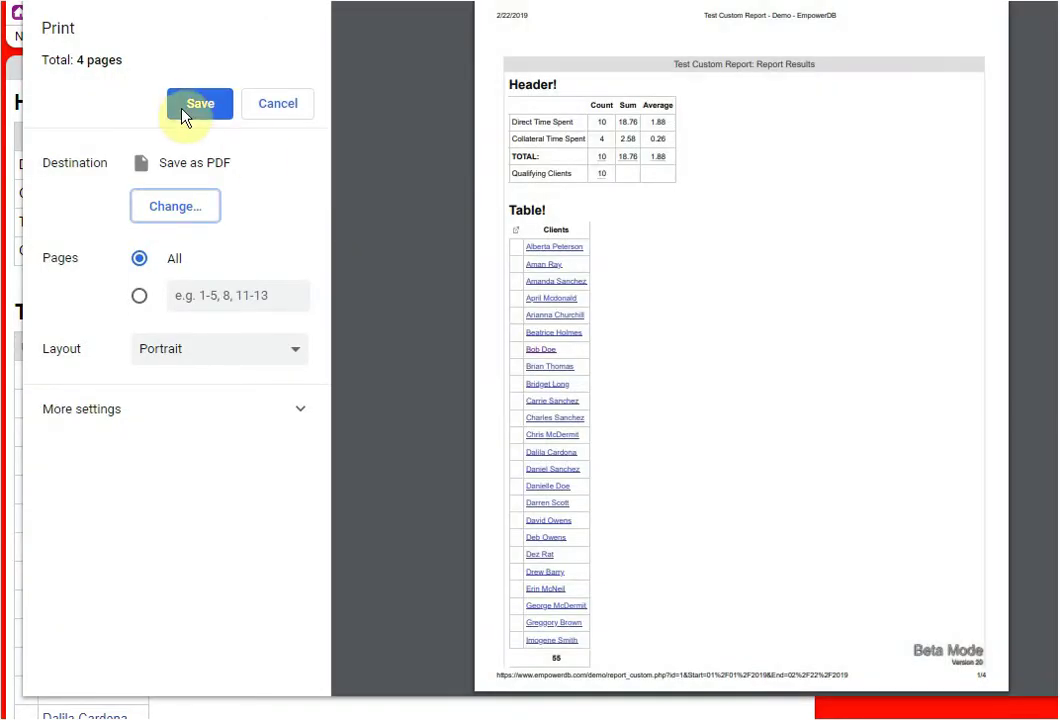
pyautogui.click(185, 106)
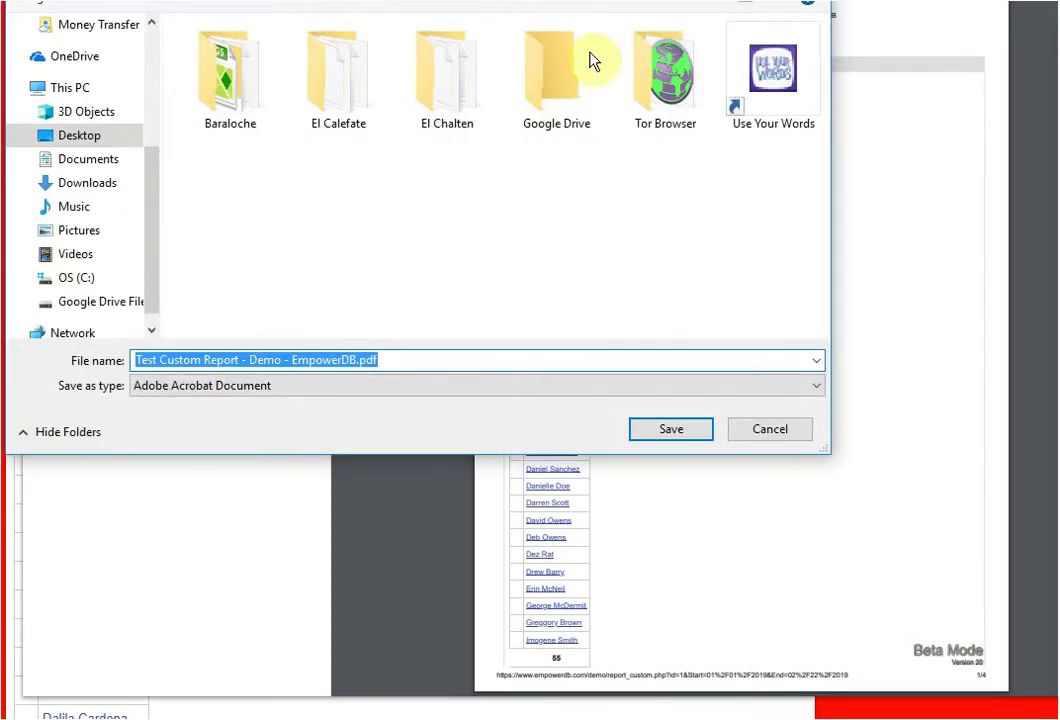
pyautogui.click(770, 436)
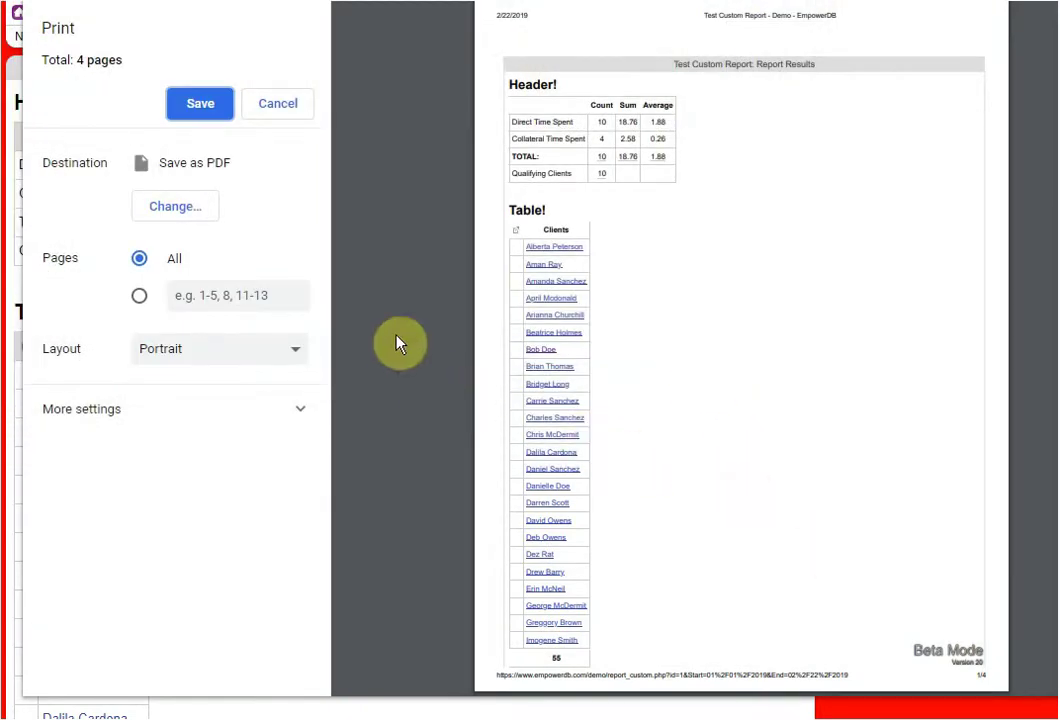
pyautogui.click(291, 116)
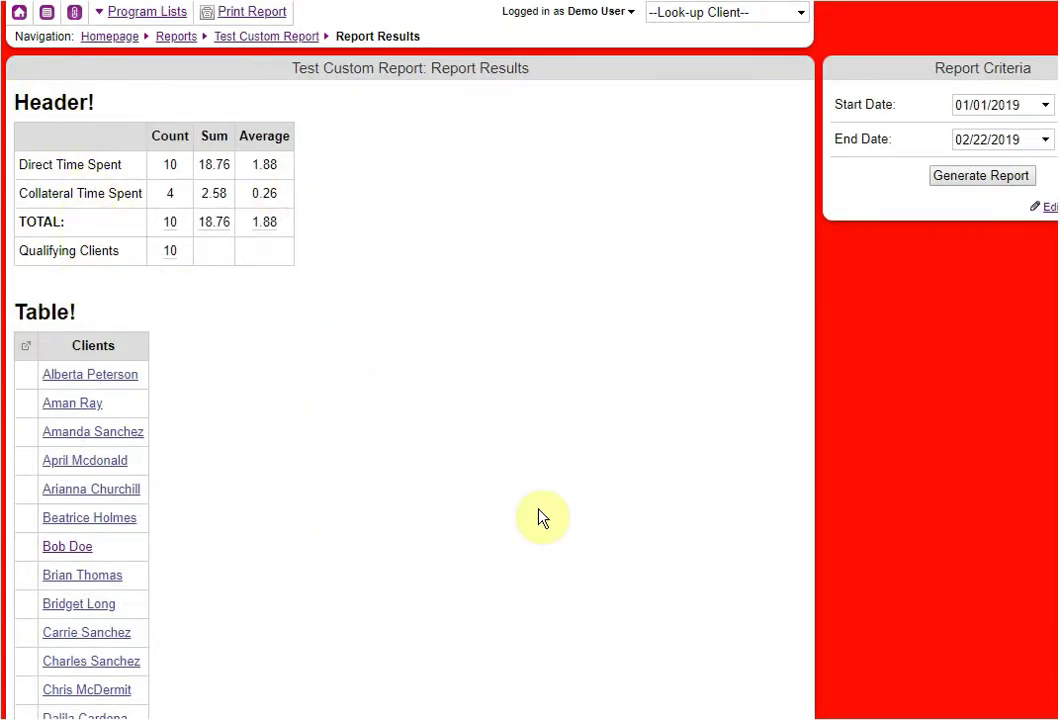
# Step: Open the Active Clients All-in-One report behind the Clients table and check its spreadsheet export option and results
pyautogui.scroll(-1, 414, 442)
pyautogui.scroll(1, 409, 440)
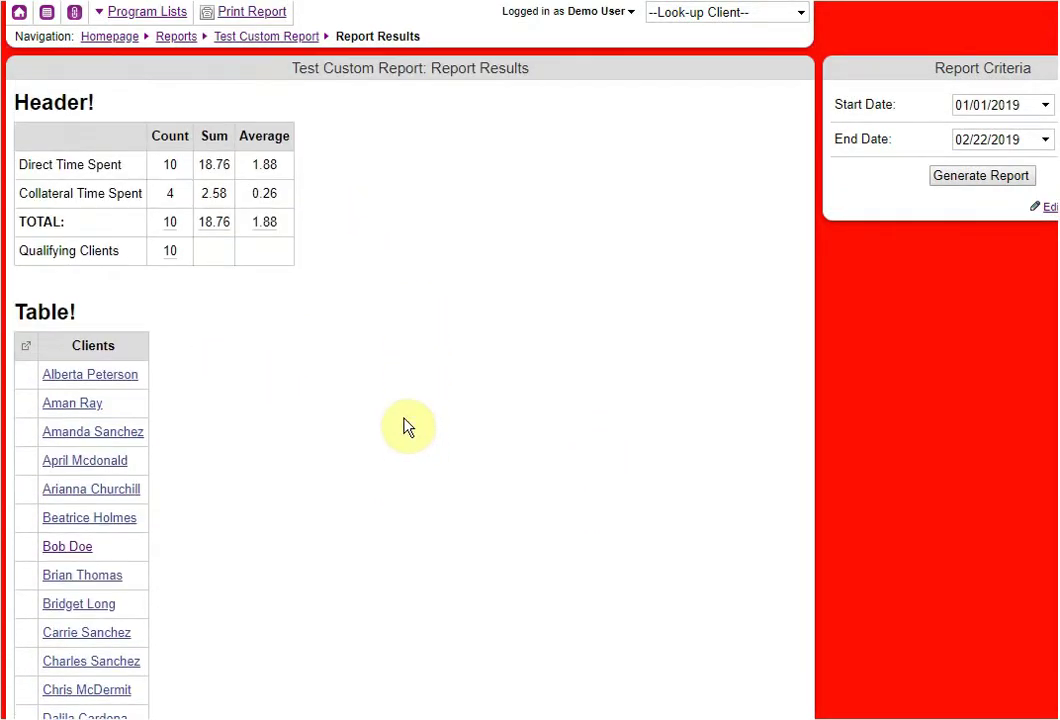
pyautogui.click(27, 354)
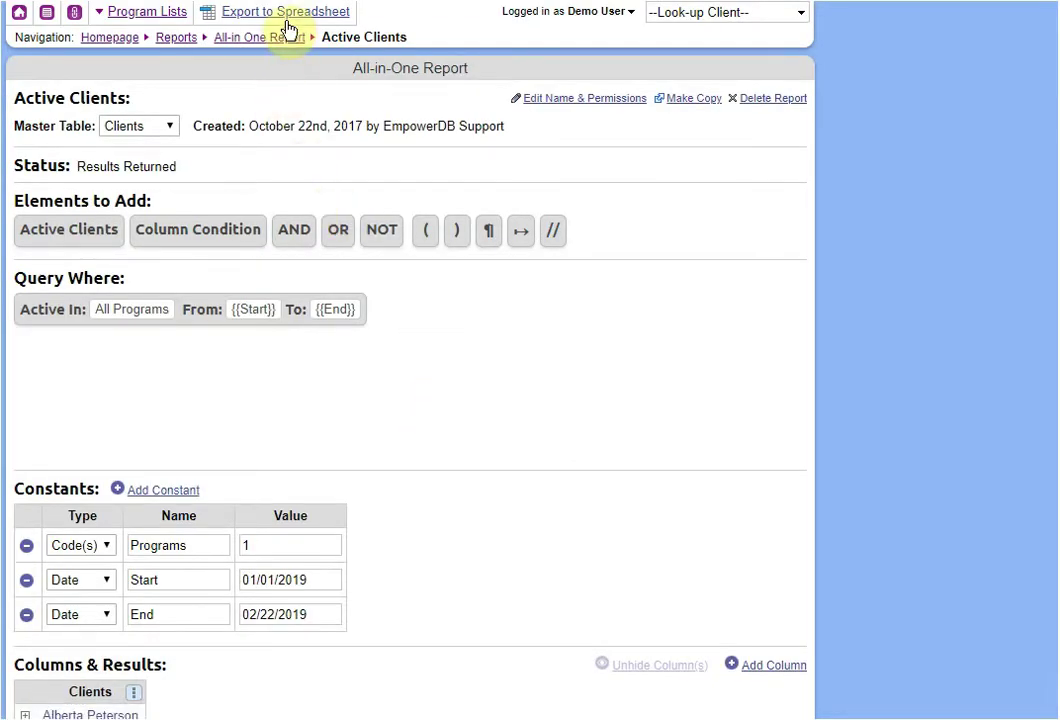
pyautogui.scroll(-5, 527, 447)
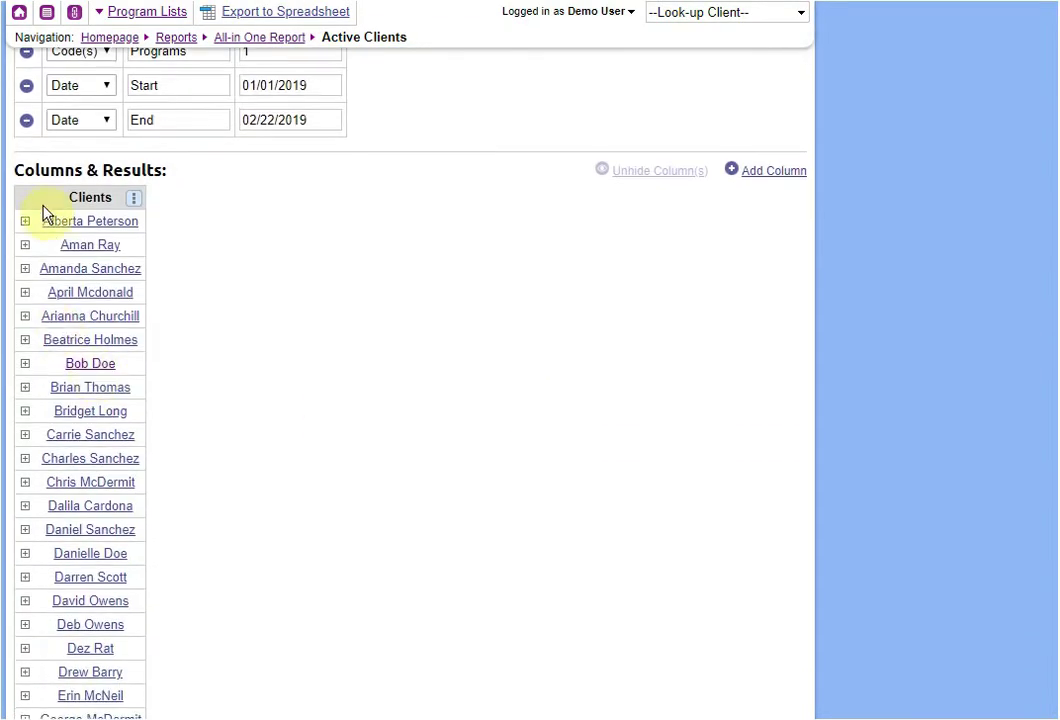
pyautogui.scroll(5, 540, 350)
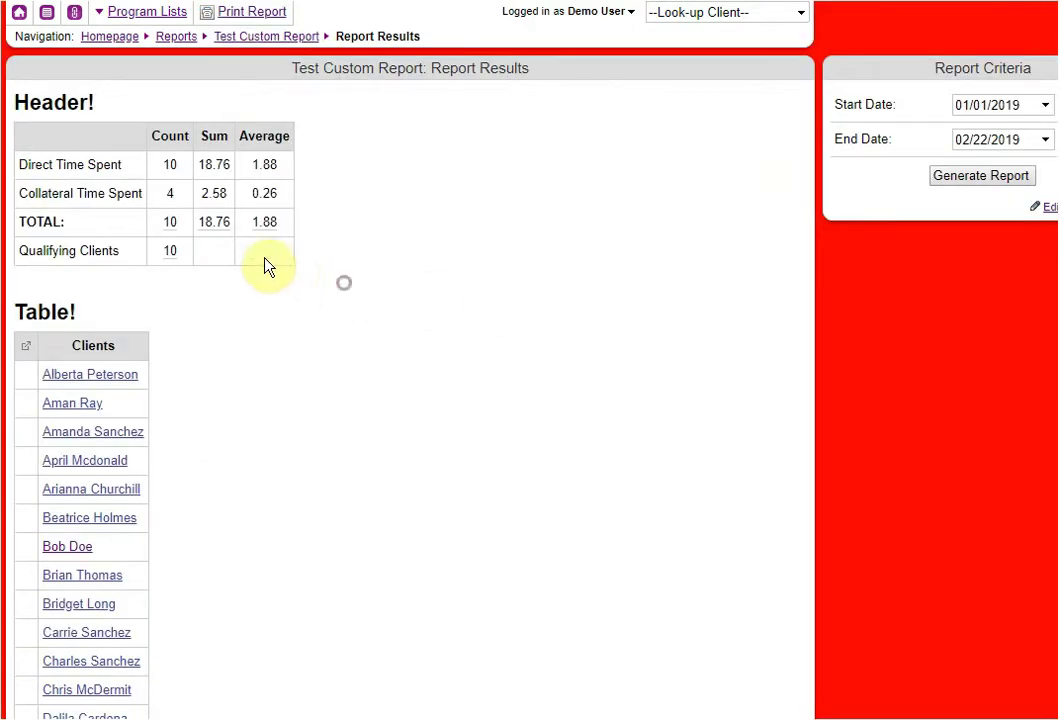
# Step: Select the entire report results from the header down to the last table's totals, and clear the selection
pyautogui.moveTo(17, 100); pyautogui.dragTo(438, 627)
pyautogui.scroll(-10, 213, 421)
pyautogui.scroll(-12, 220, 518)
pyautogui.click(480, 620)
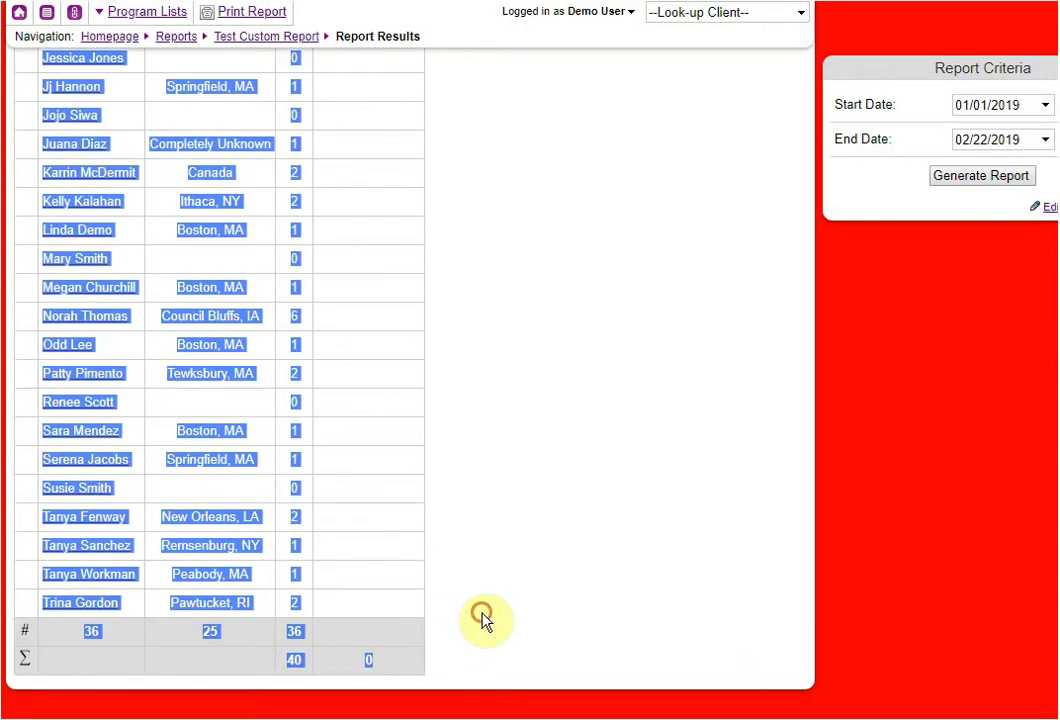
# Step: Examine the print preview of the report results once more and close it without printing
pyautogui.scroll(10, 582, 608)
pyautogui.scroll(14, 582, 608)
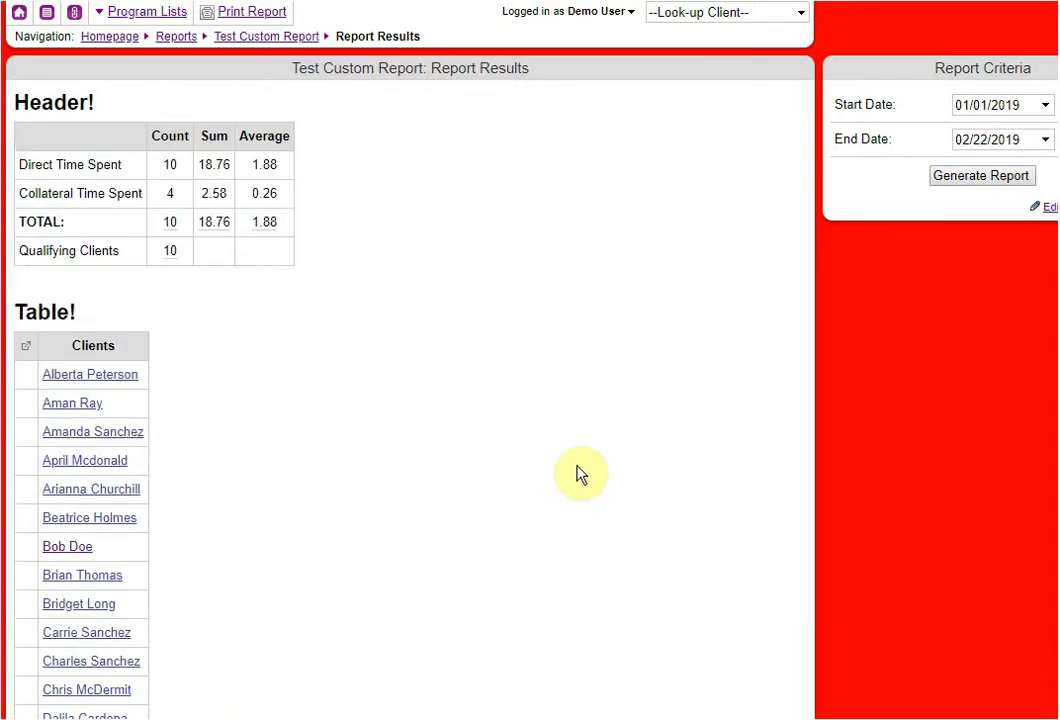
pyautogui.click(250, 13)
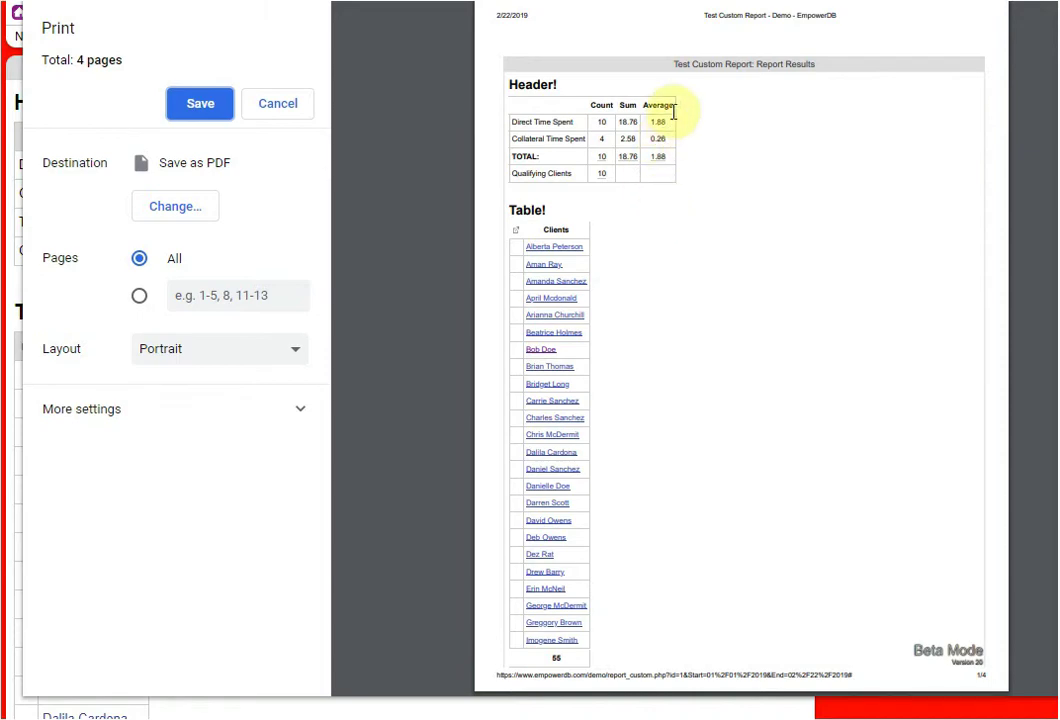
pyautogui.click(300, 104)
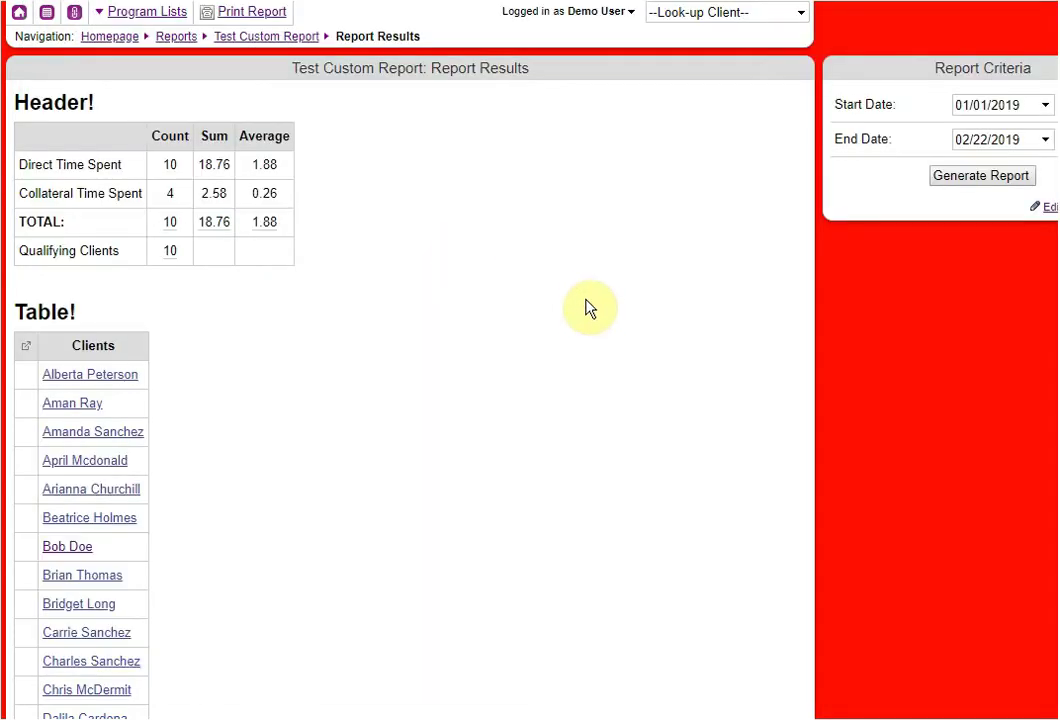